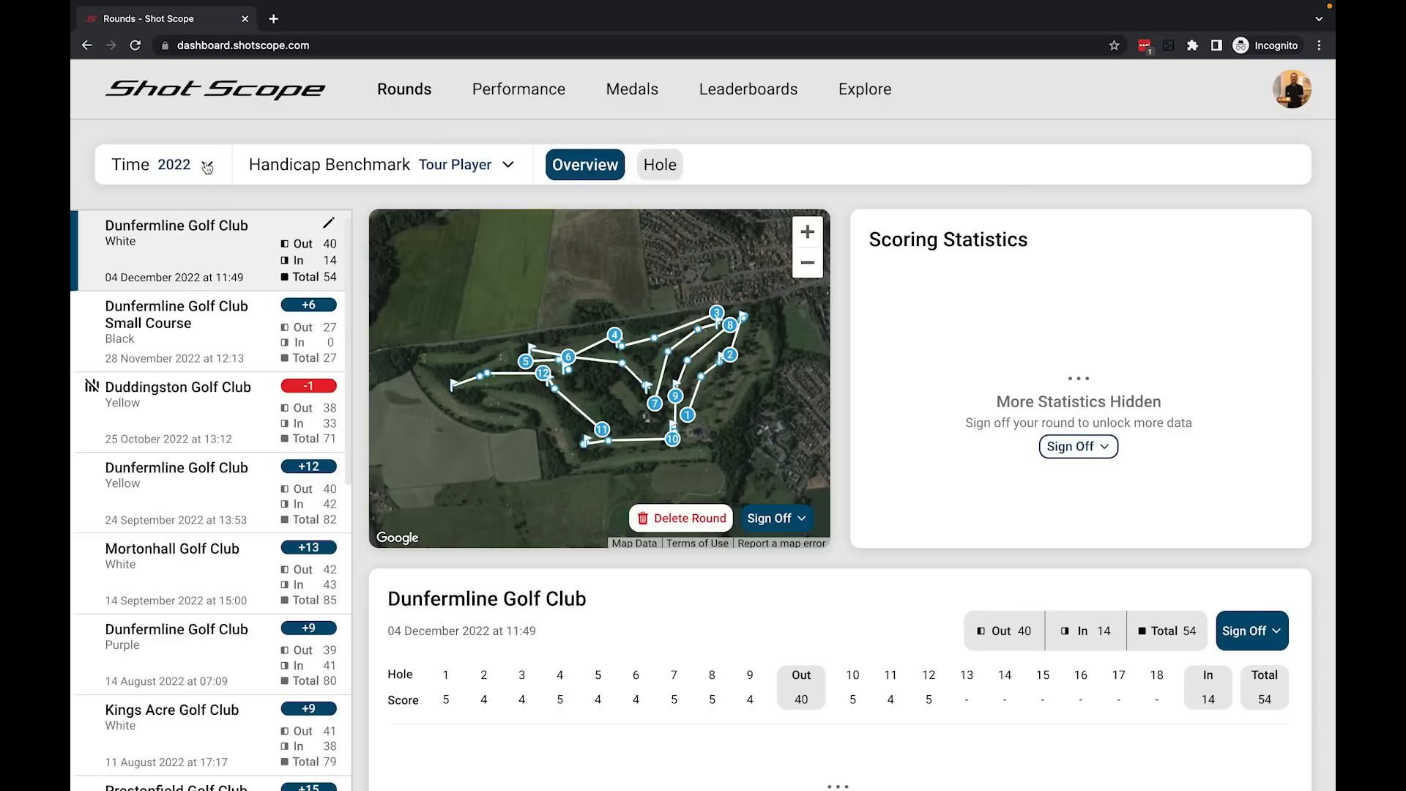
View the rounds played in 2020 and return the rounds list to 2022.
left_click(207, 166)
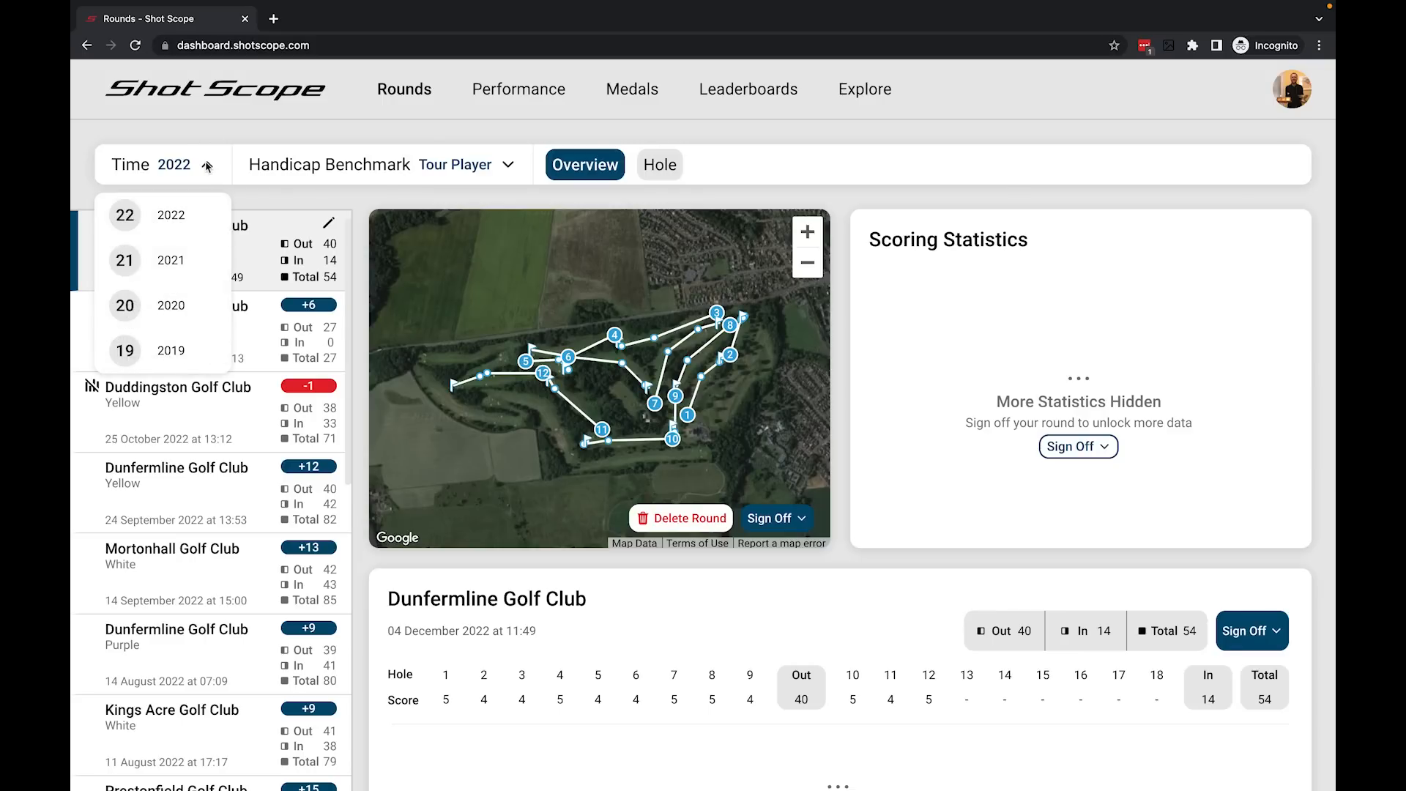
left_click(183, 329)
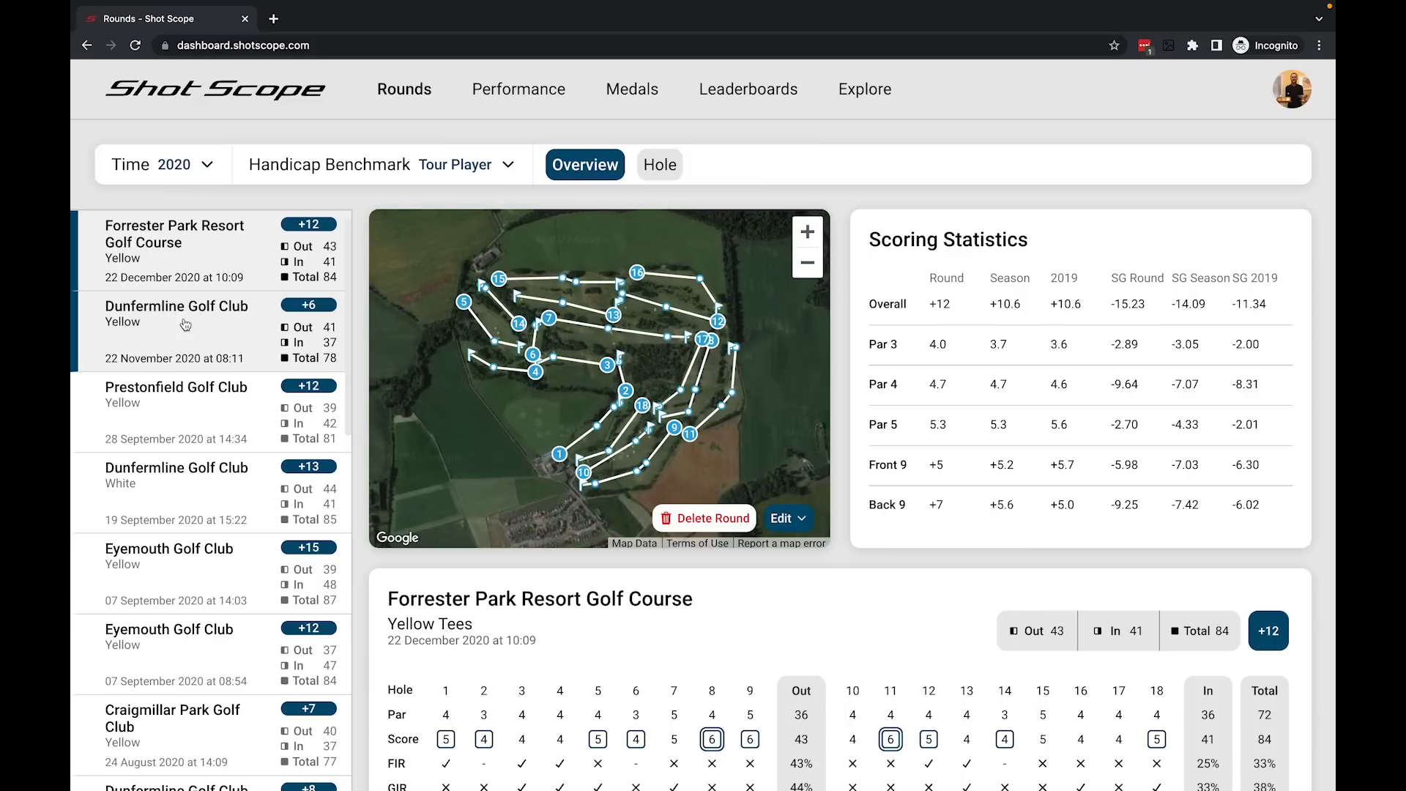
left_click(192, 179)
left_click(193, 215)
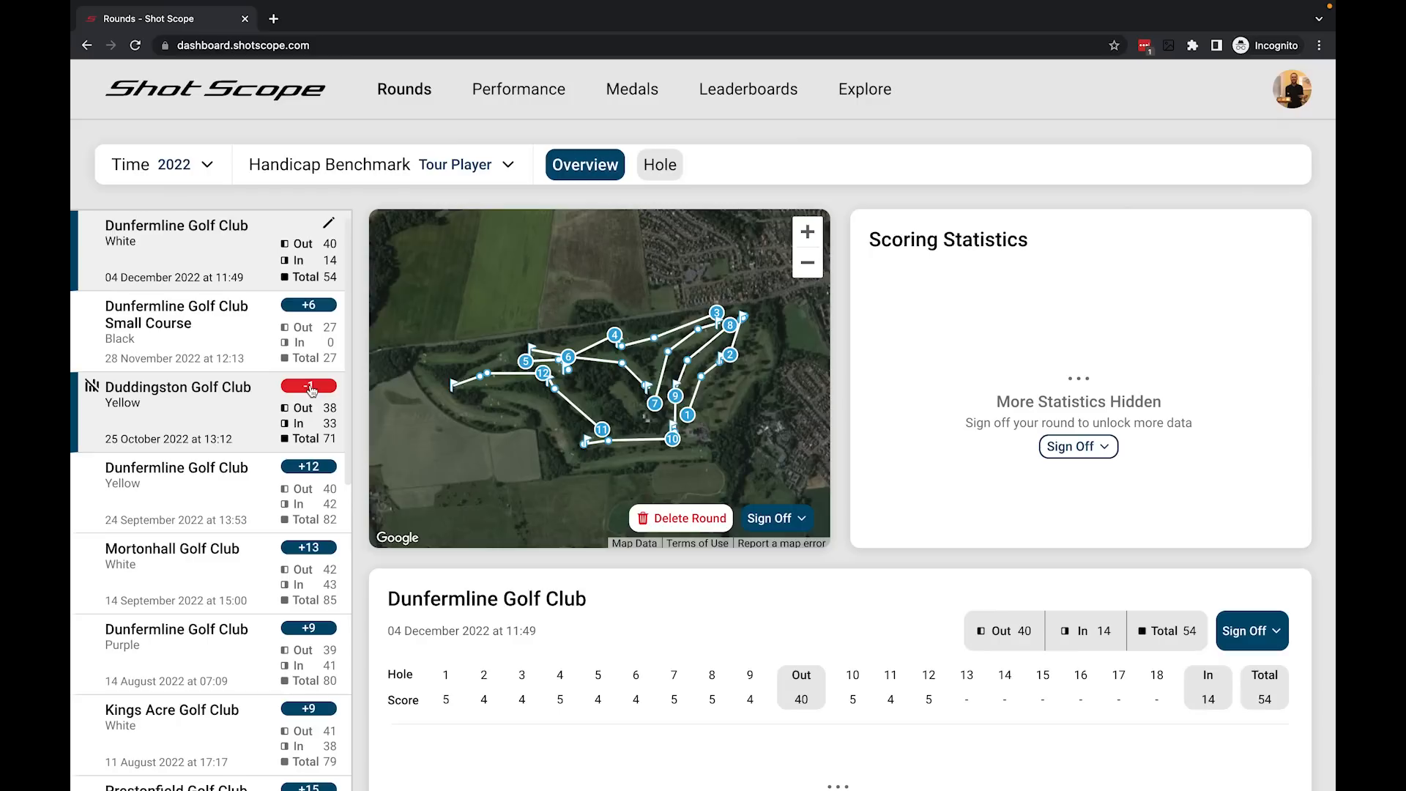
Look through the full list of 2022 rounds and return to the most recent one.
scroll(298, 405, "down", 10)
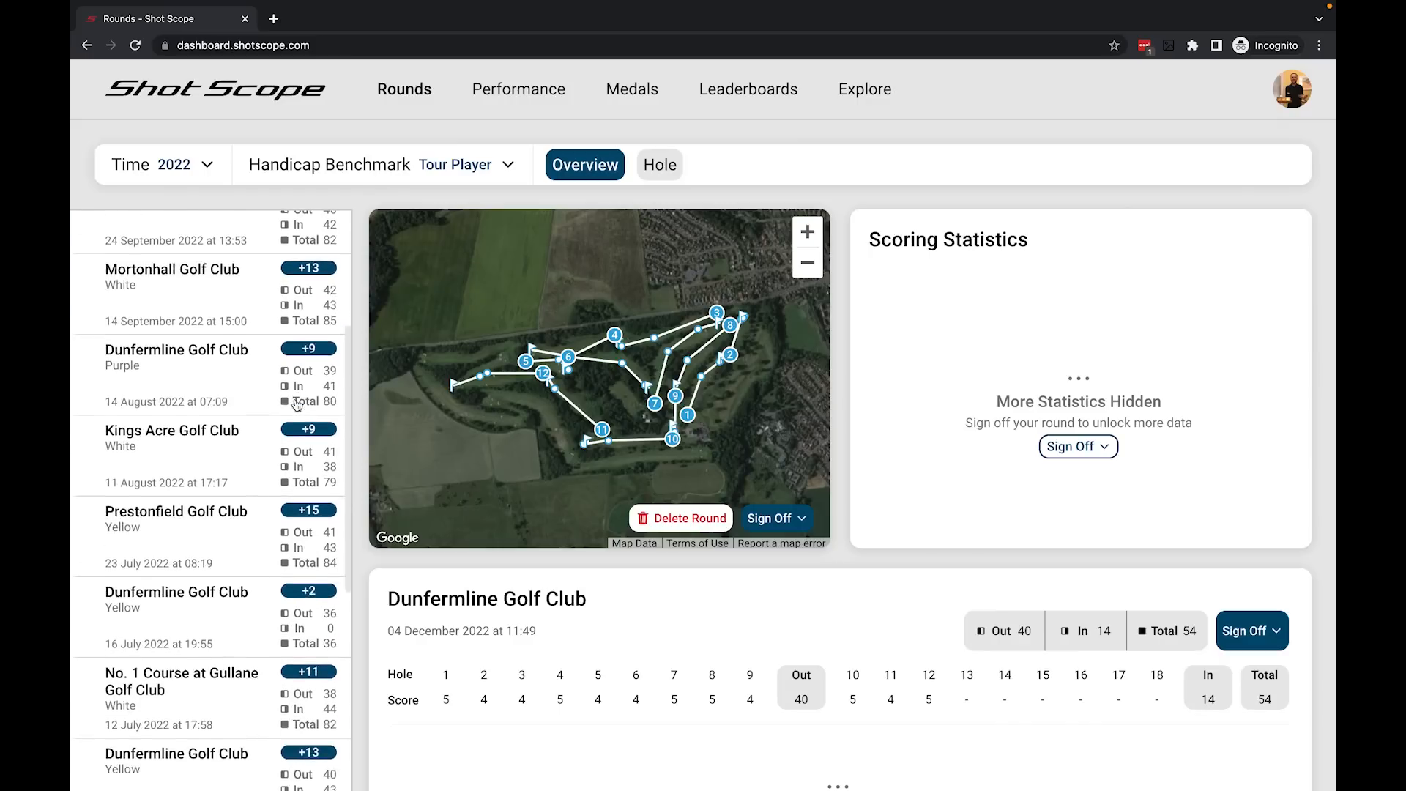
scroll(297, 405, "up", 10)
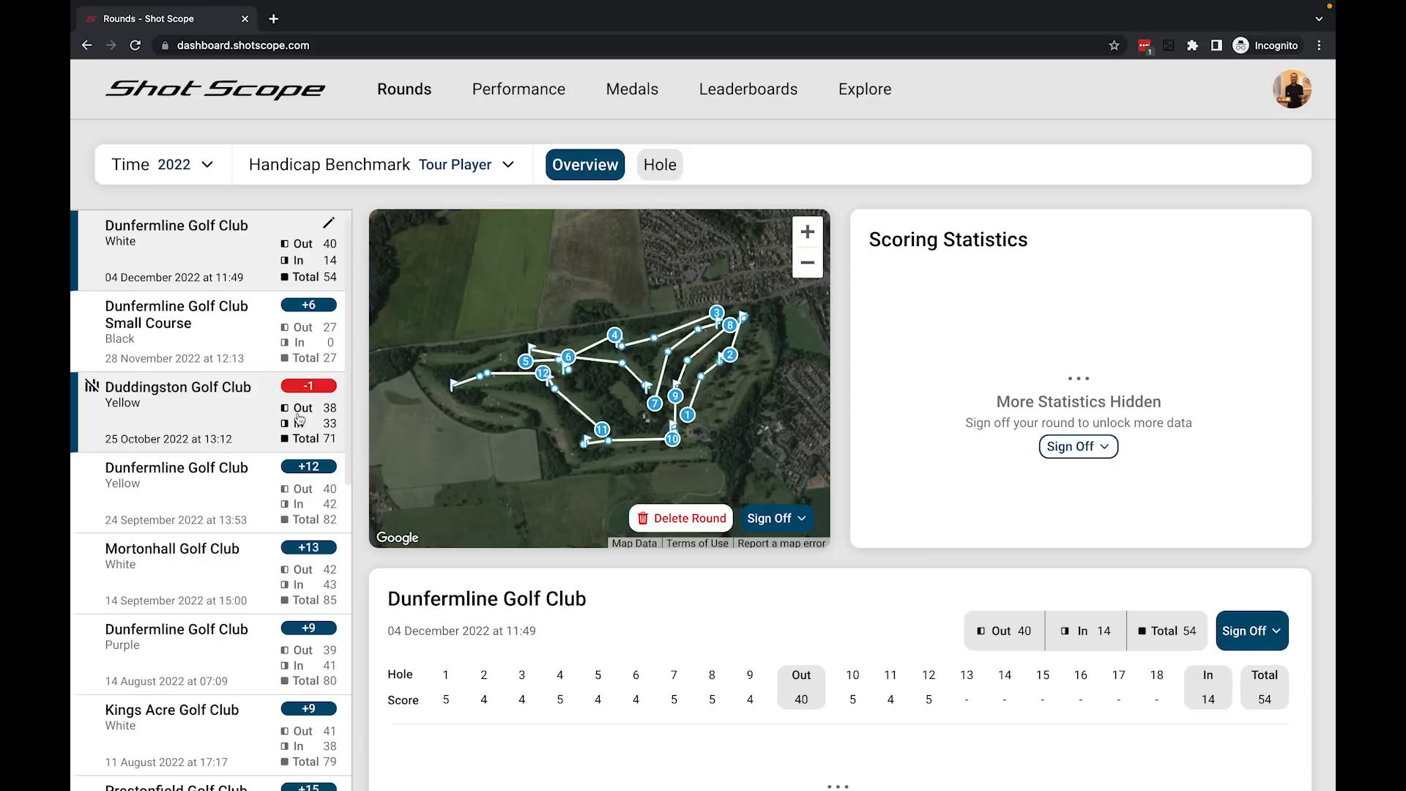
scroll(298, 419, "down", 15)
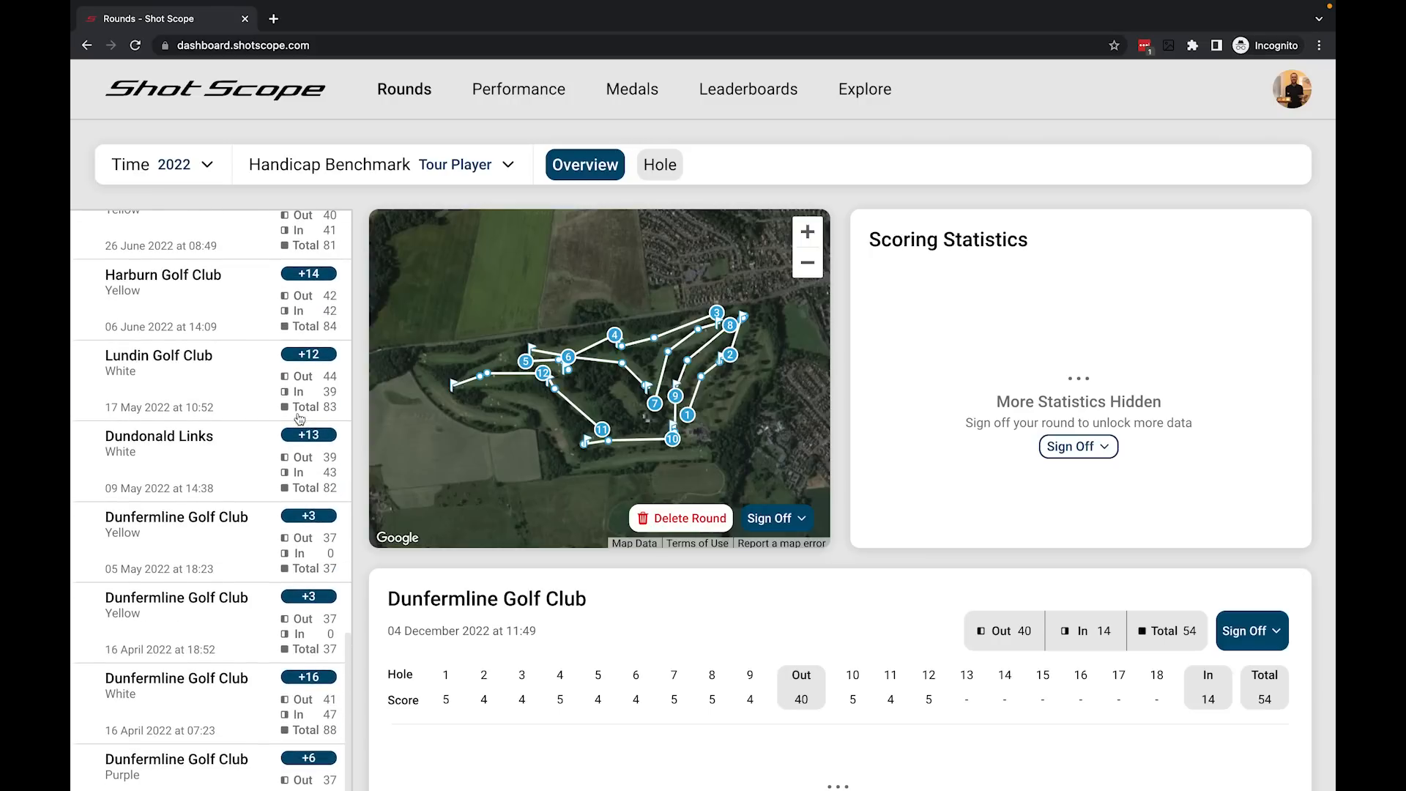
scroll(299, 418, "up", 15)
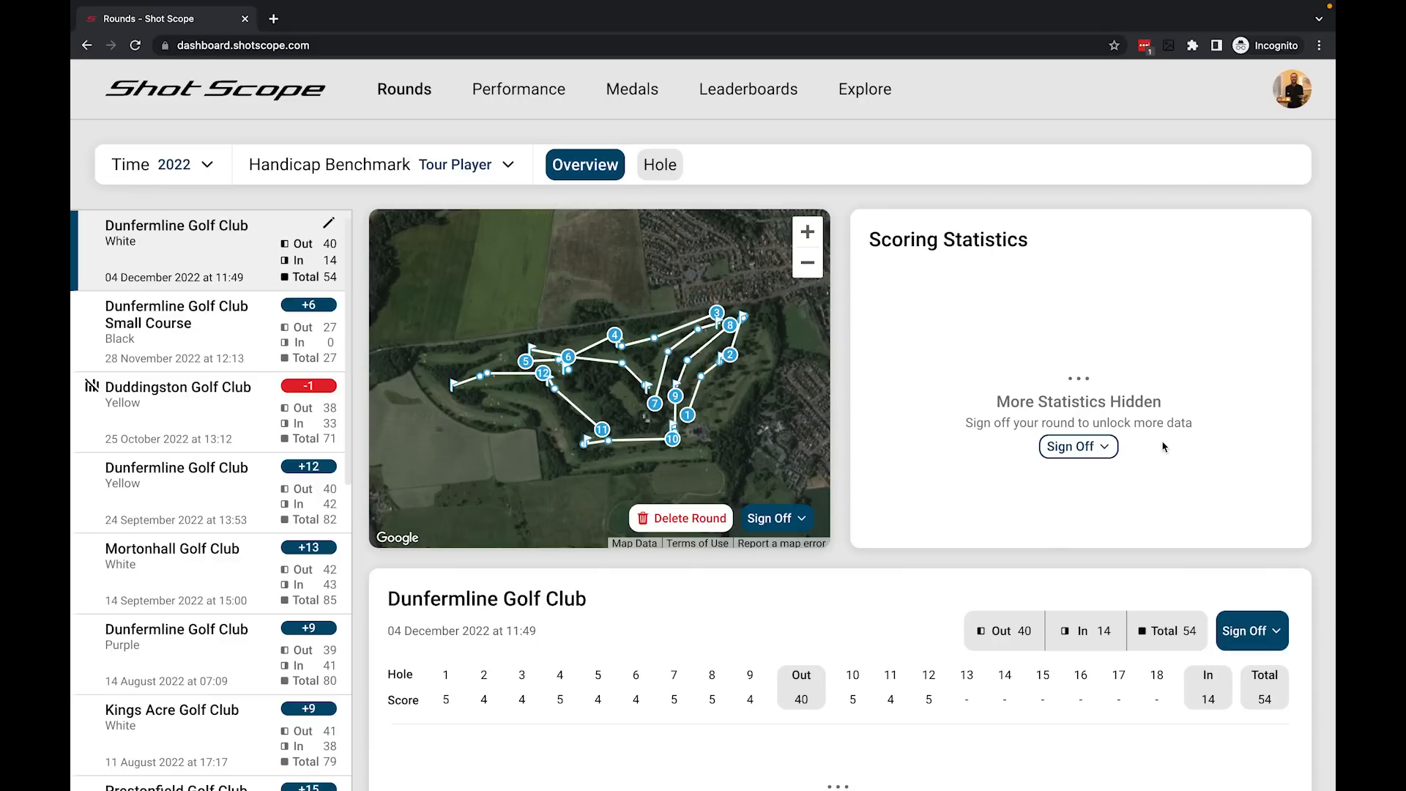
View the 28 November 2022 Small Course round, and reopen the 4 December Dunfermline round to inspect its shot map up close around holes 7 and 9.
left_click(176, 326)
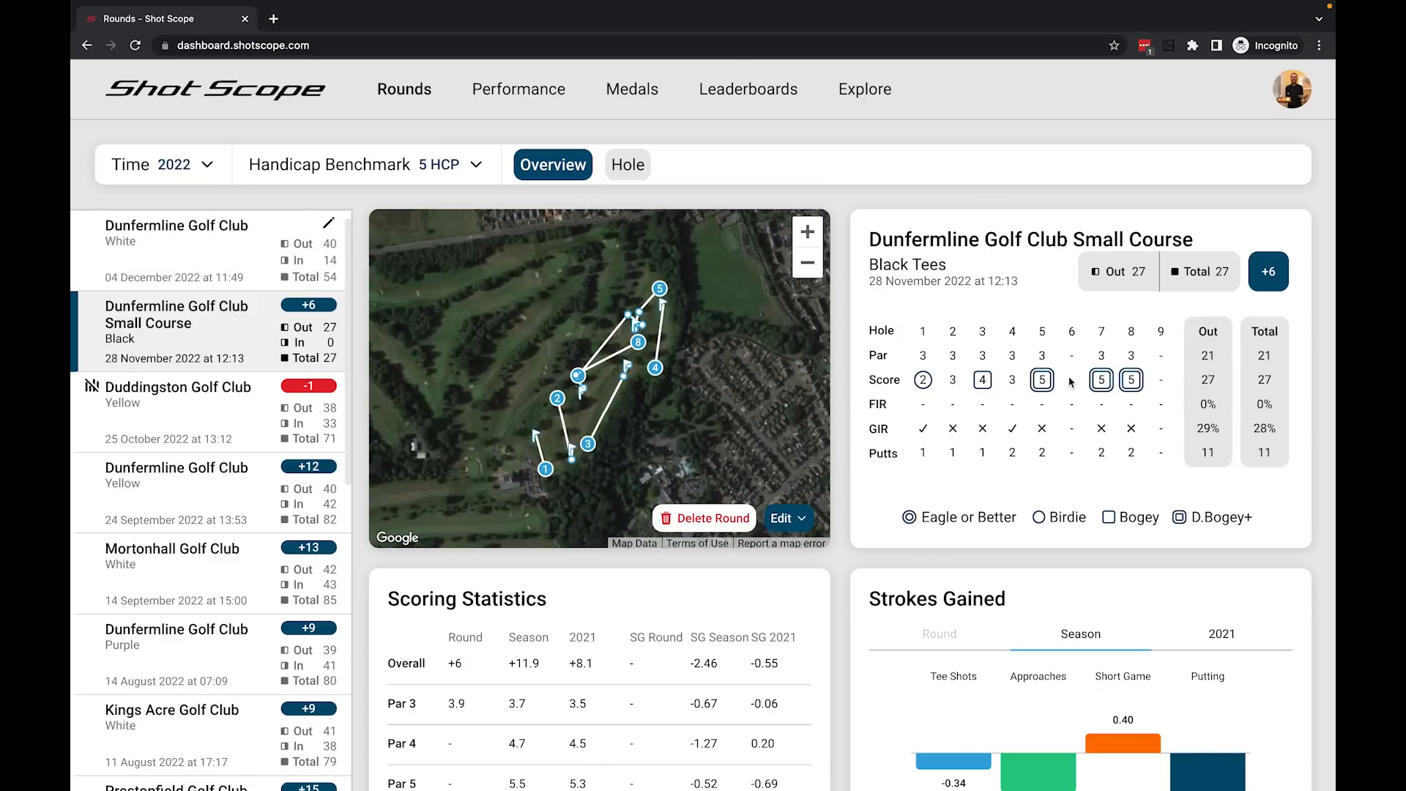
left_click(183, 249)
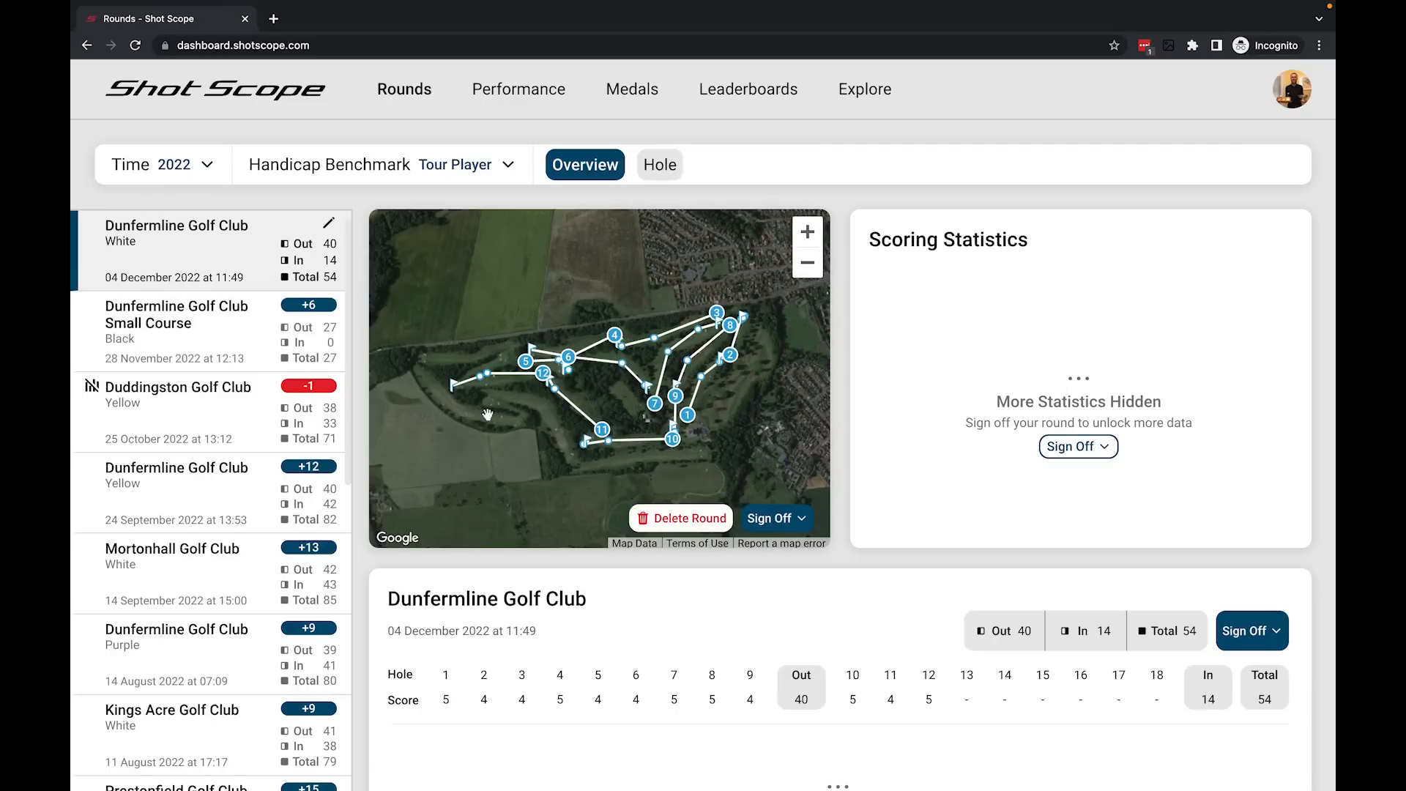
left_click(807, 241)
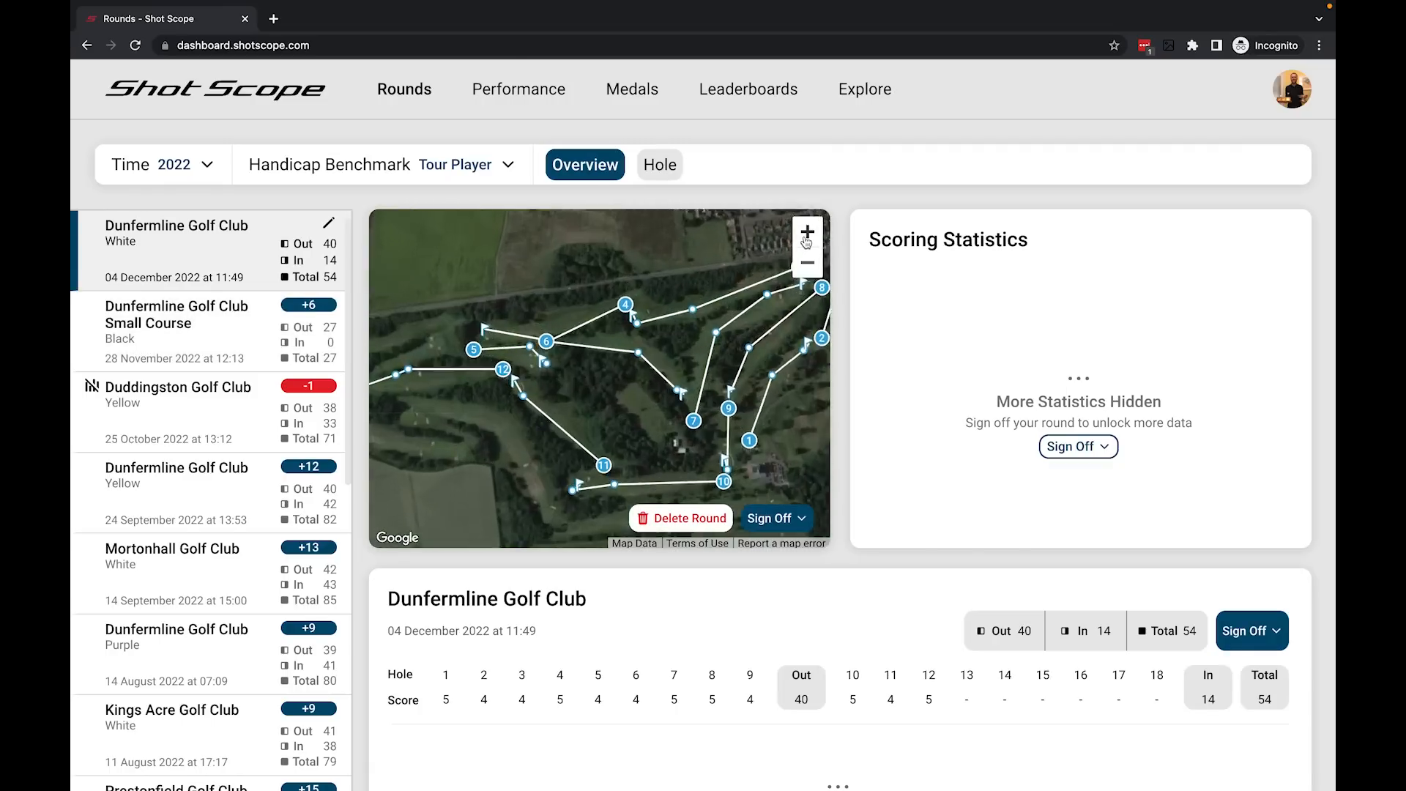
left_click(807, 241)
left_click_drag(498, 391, 405, 432)
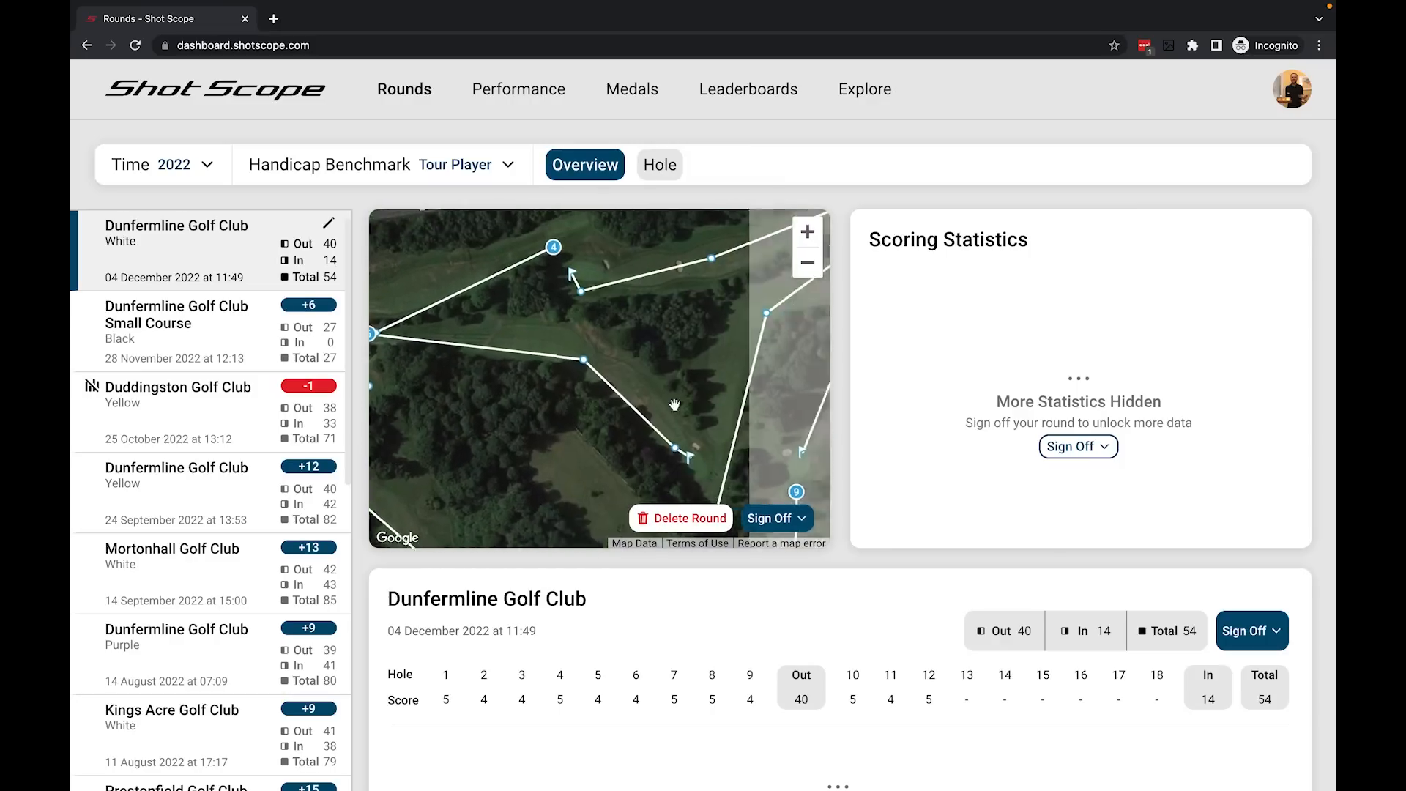
left_click_drag(675, 405, 597, 341)
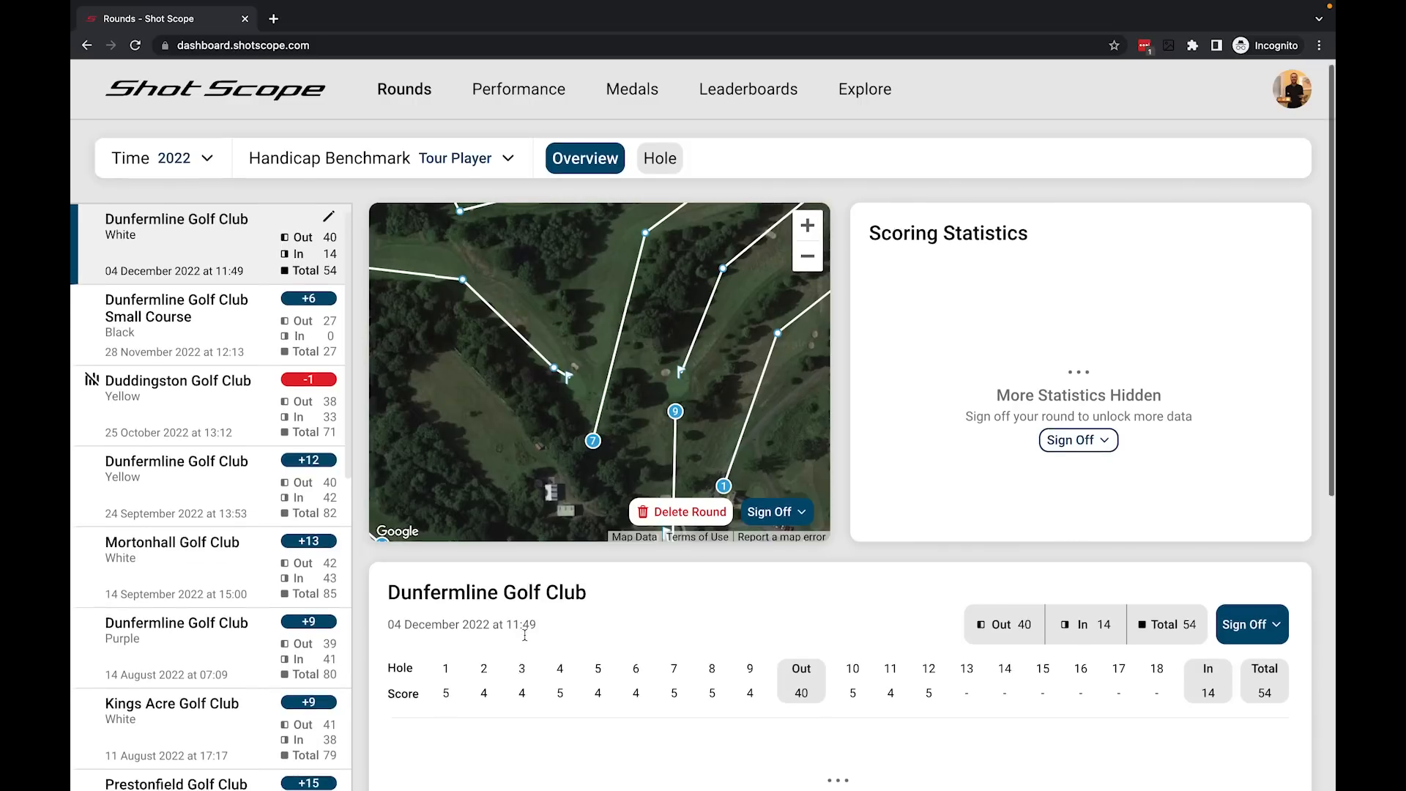
Review the scorecard and Strokes Gained sections of the 4 December 2022 round.
scroll(440, 637, "down", 1)
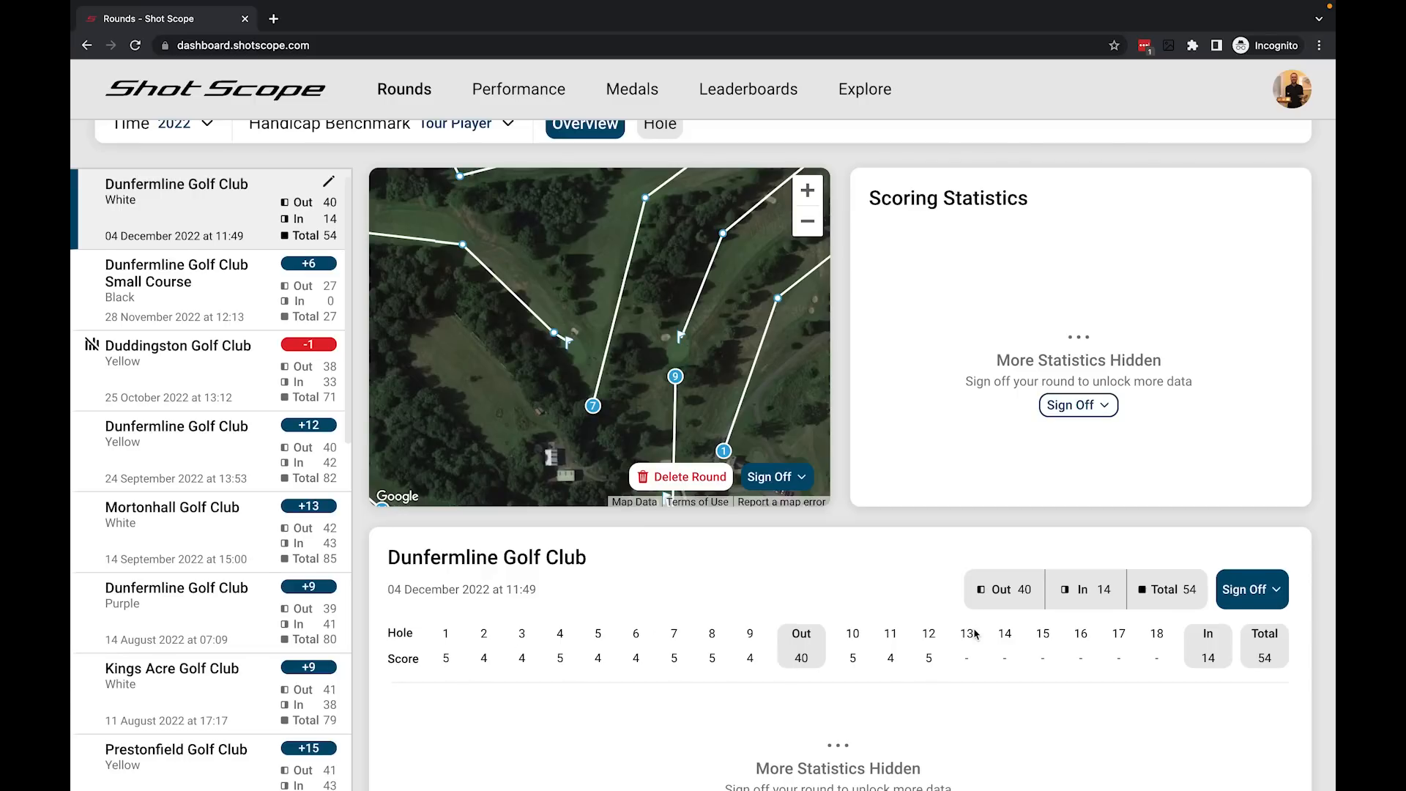
scroll(907, 649, "down", 5)
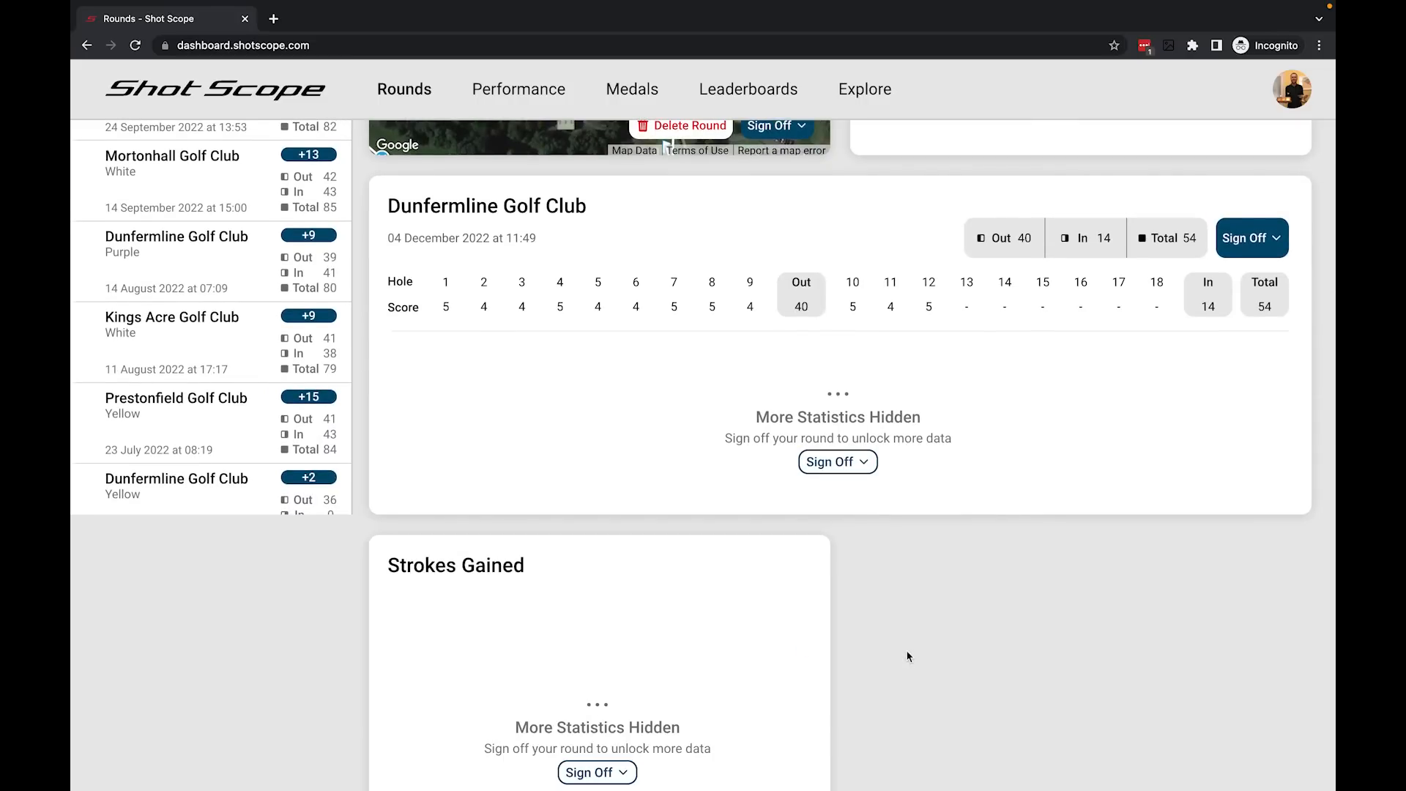
scroll(907, 656, "up", 5)
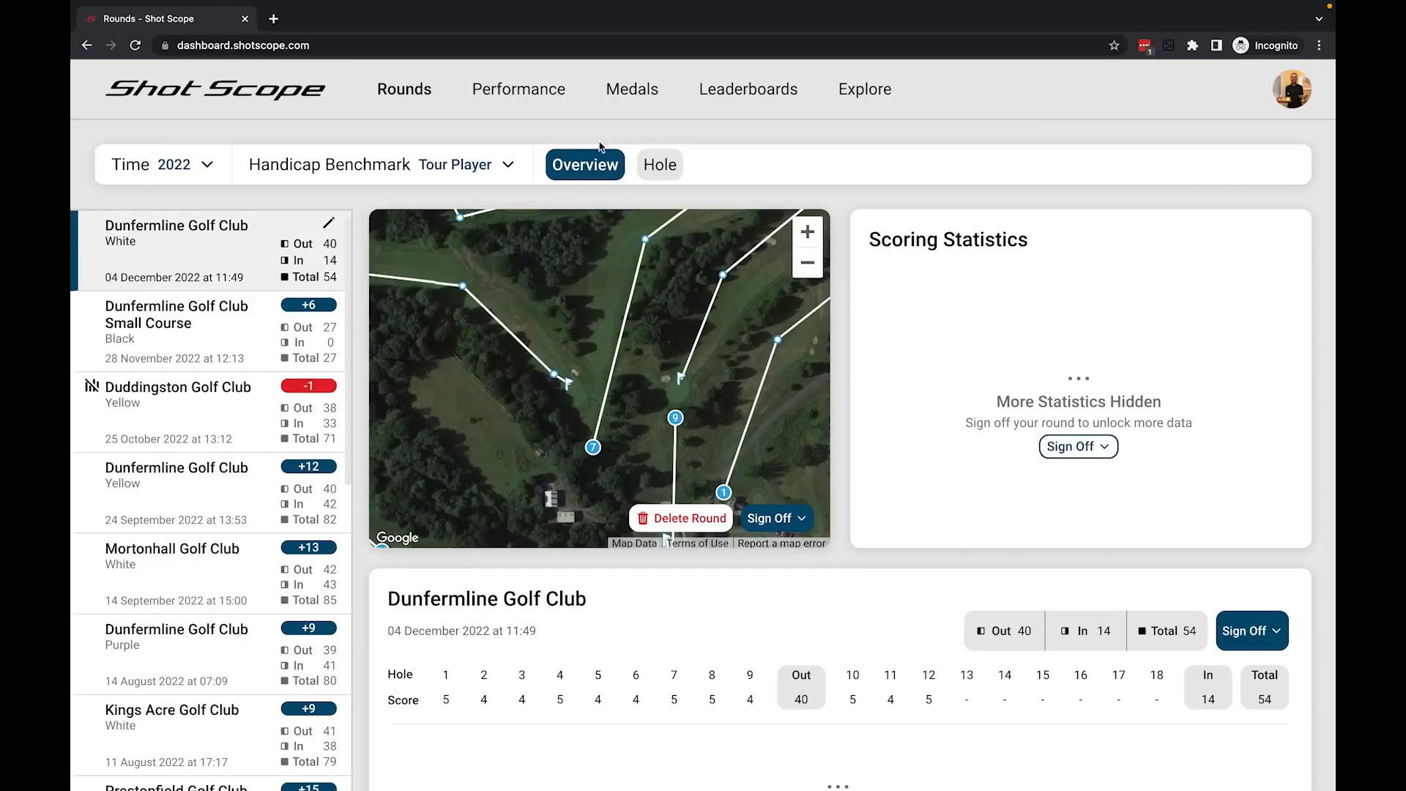
Open the Dunfermline Golf Club round of 24 September 2022 and review its scorecard.
left_click(219, 503)
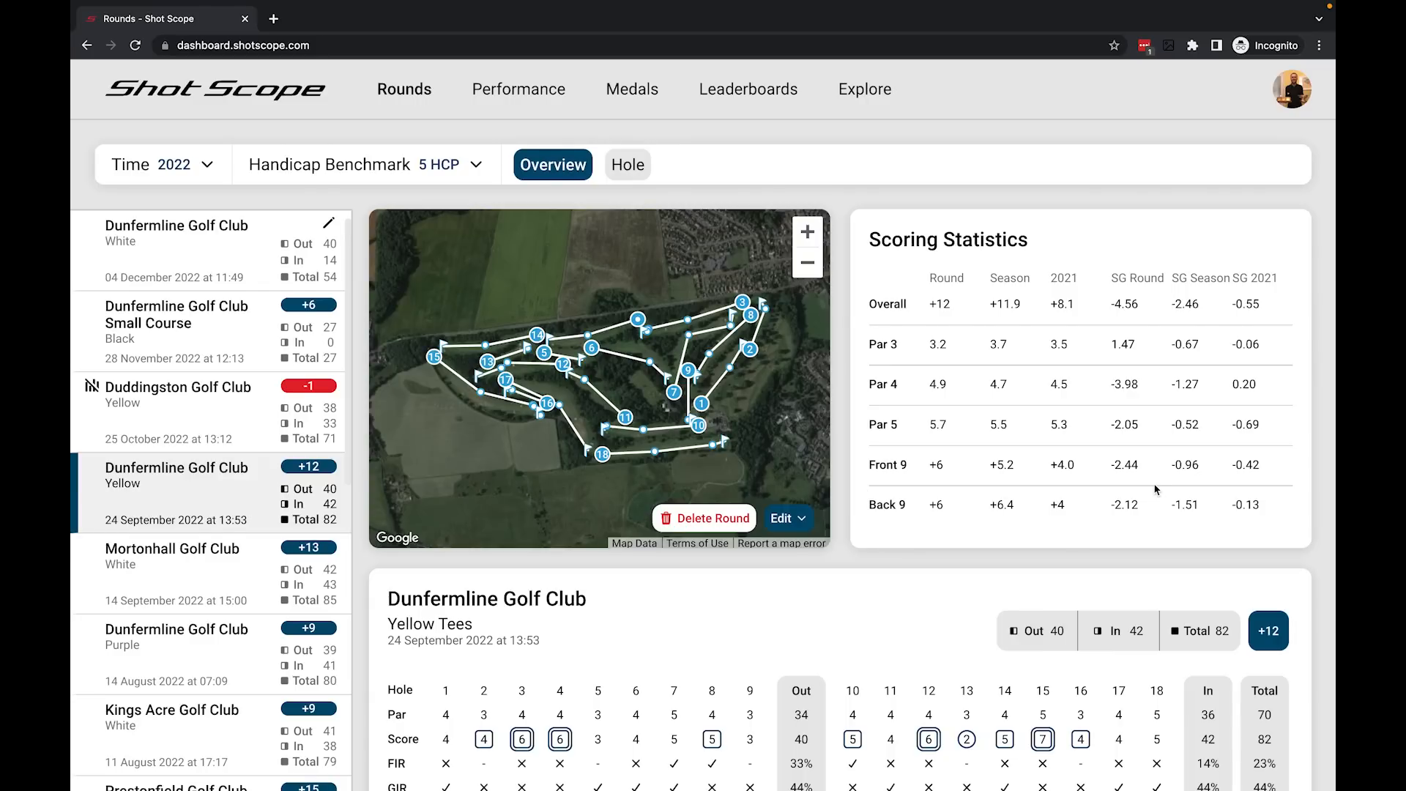
scroll(1103, 678, "down", 3)
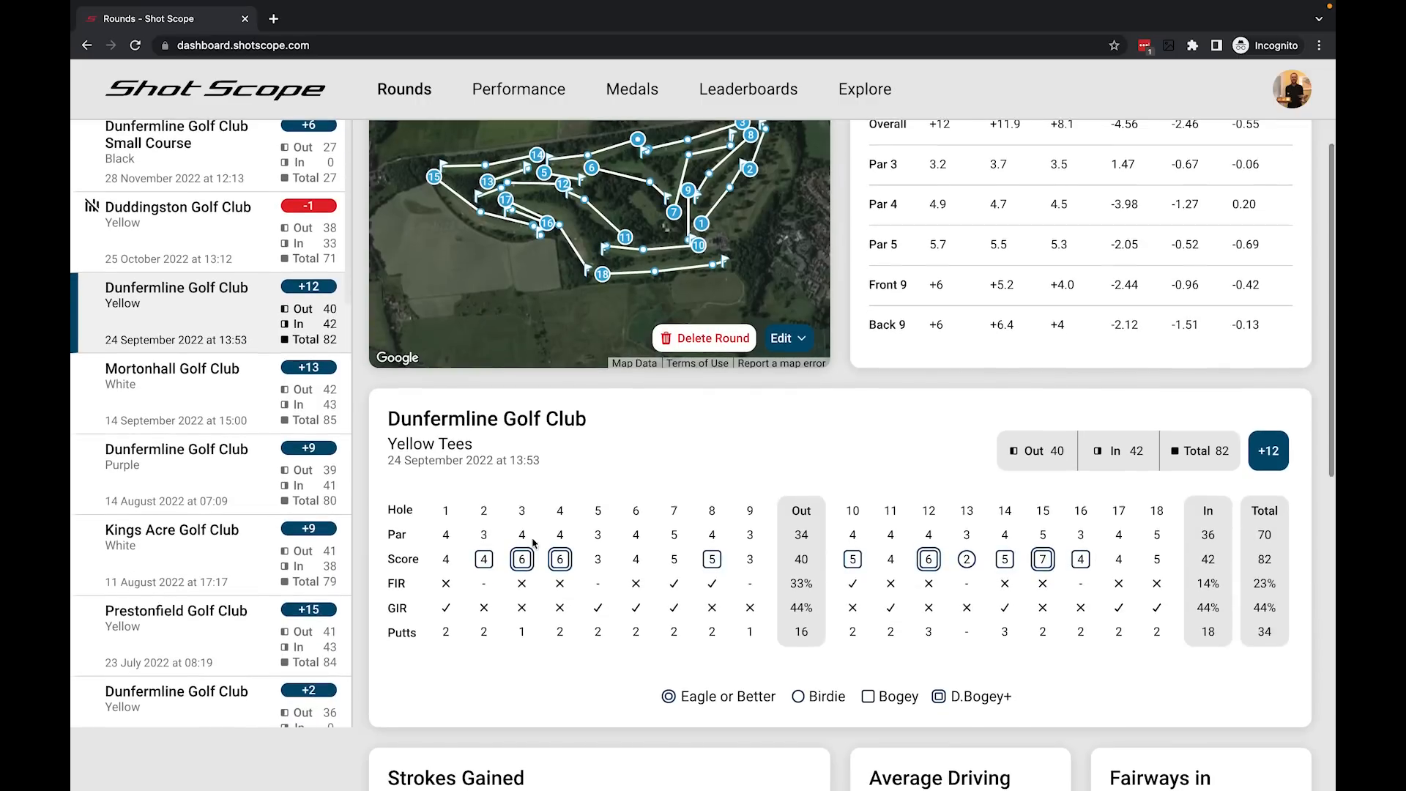
scroll(820, 671, "up", 3)
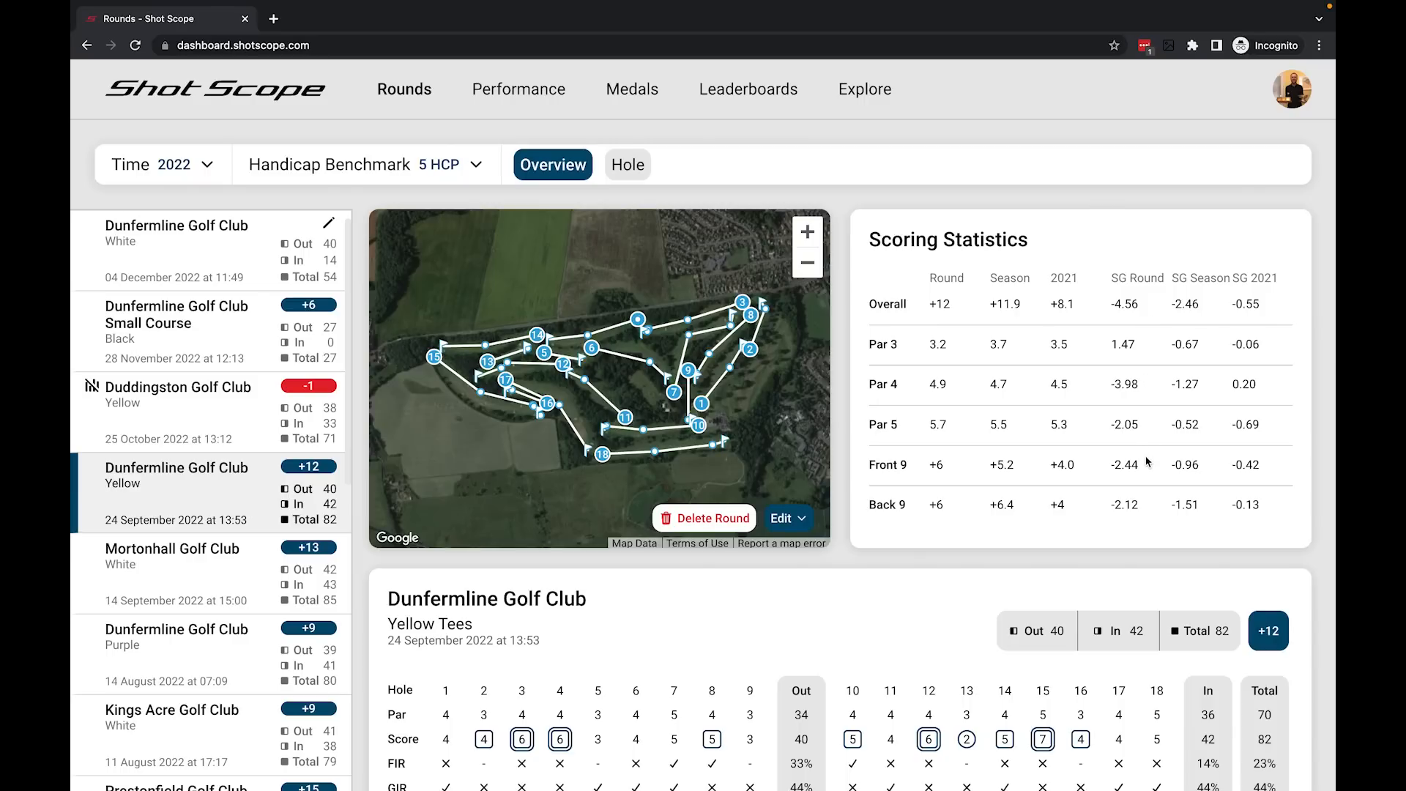
Compare the round's scoring statistics against the Tour Player, 15 and finally 0 handicap benchmarks.
left_click(477, 166)
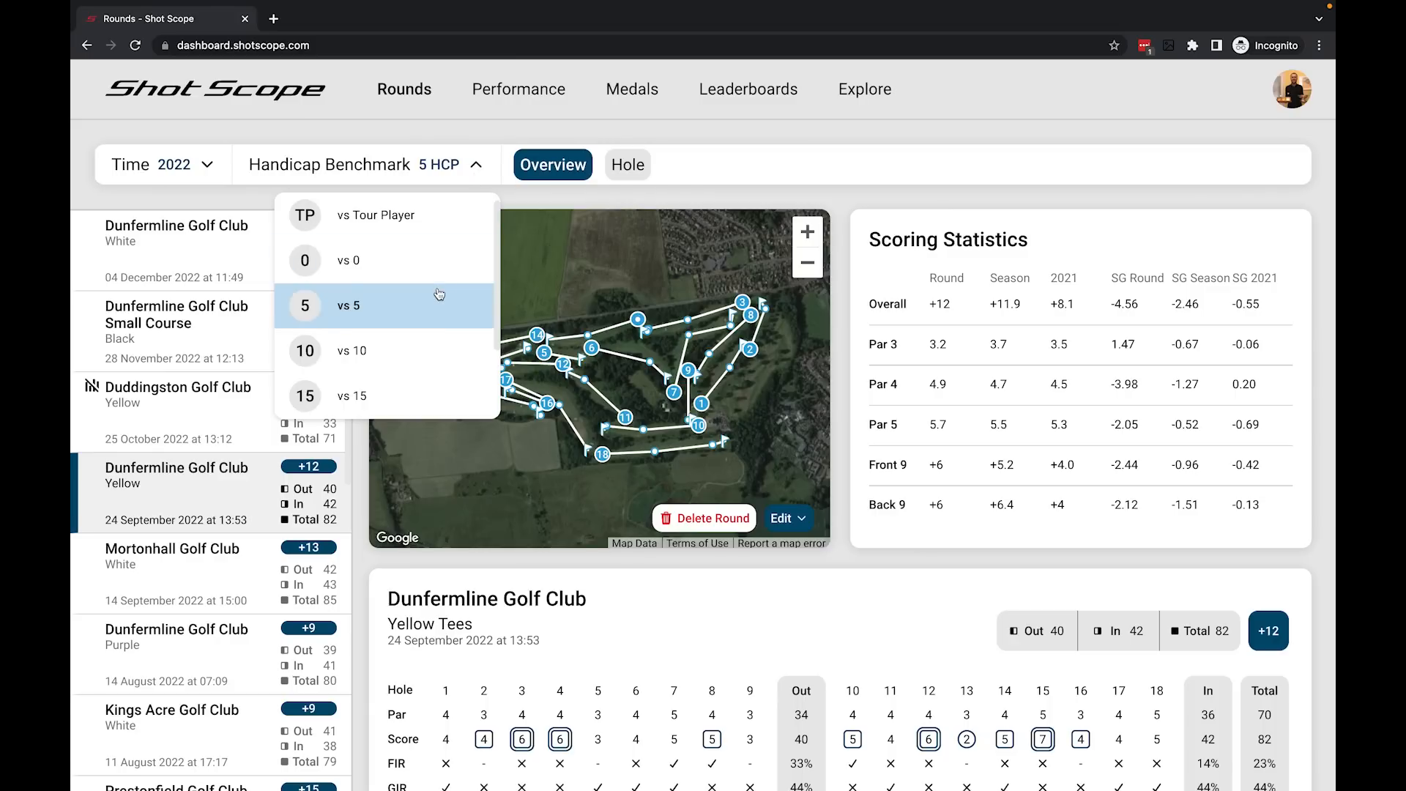
left_click(420, 227)
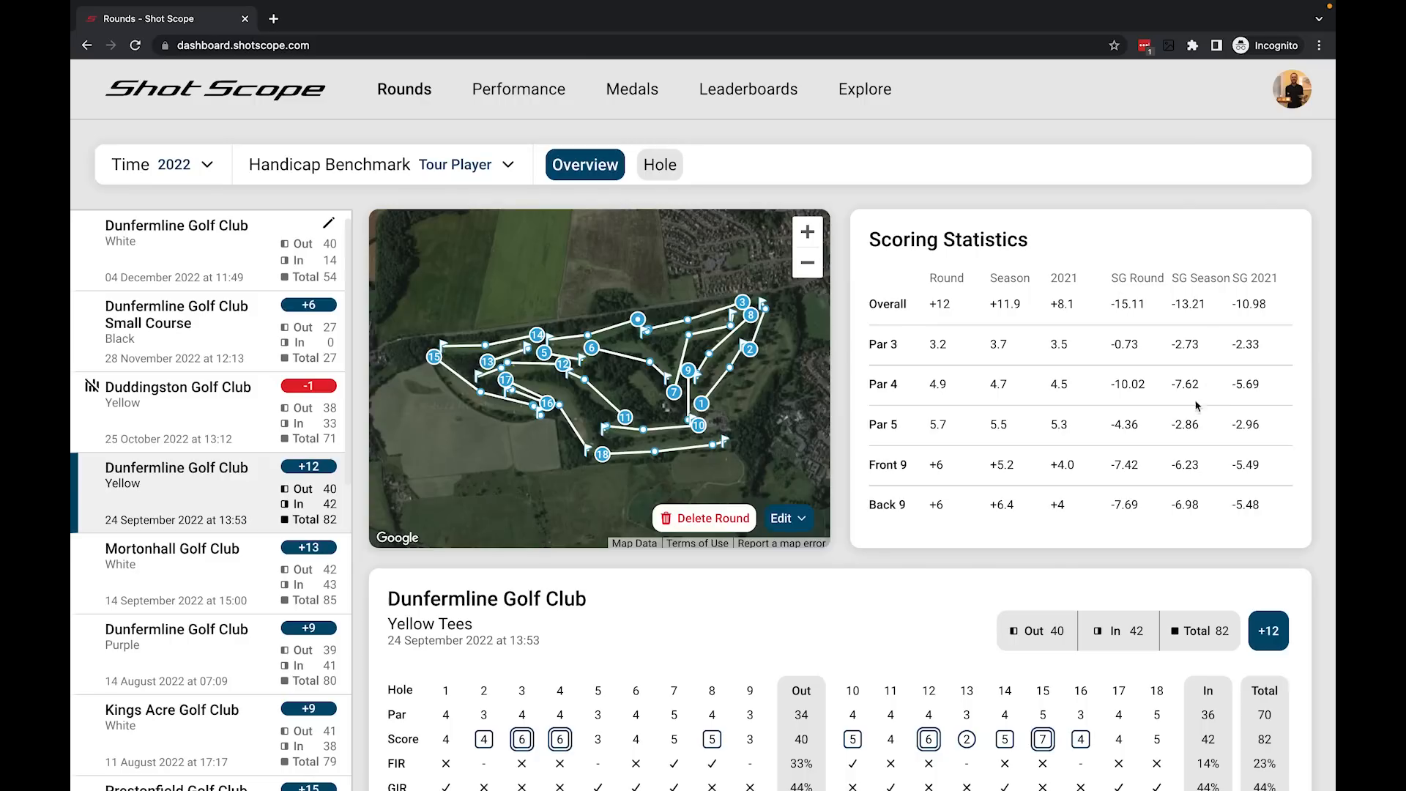
left_click(505, 166)
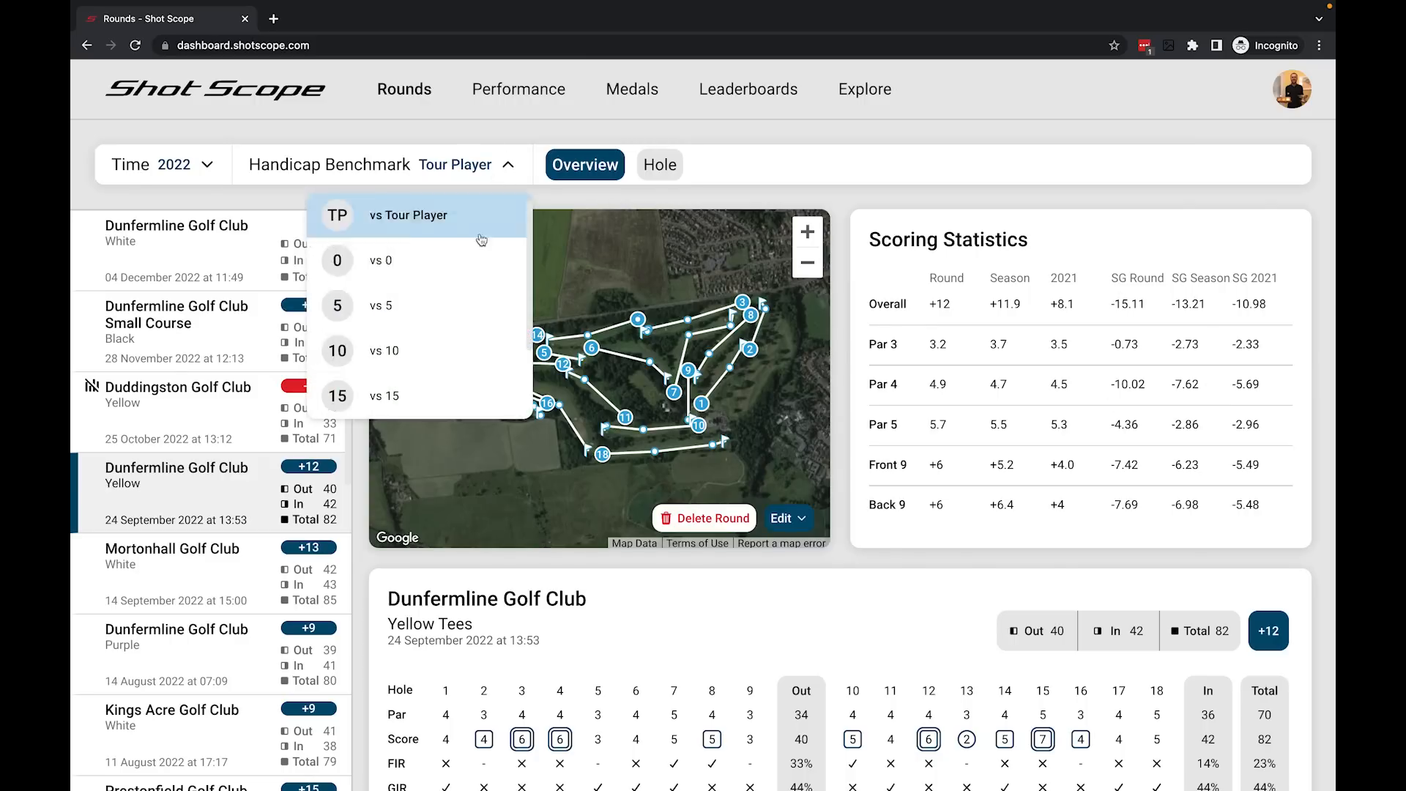
left_click(448, 404)
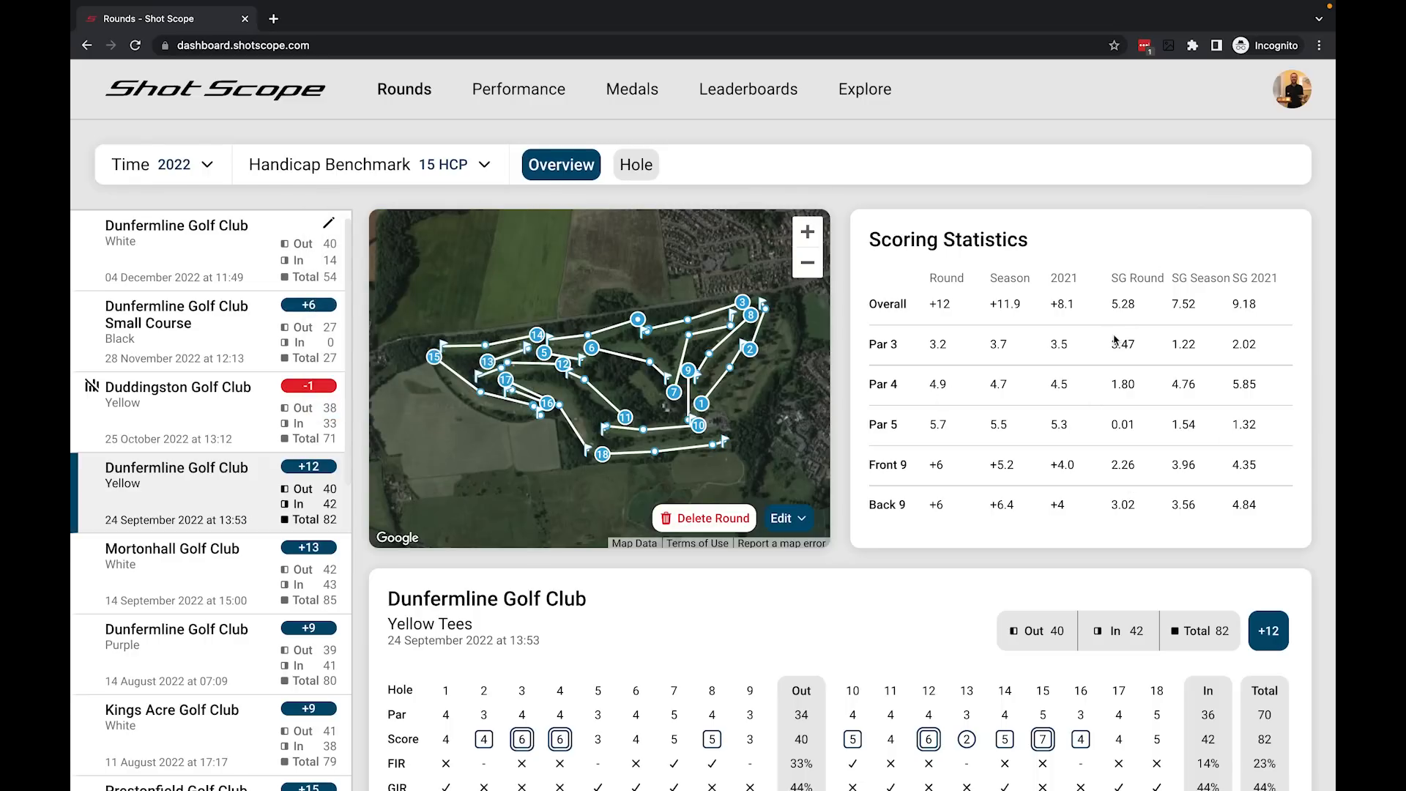
left_click(479, 177)
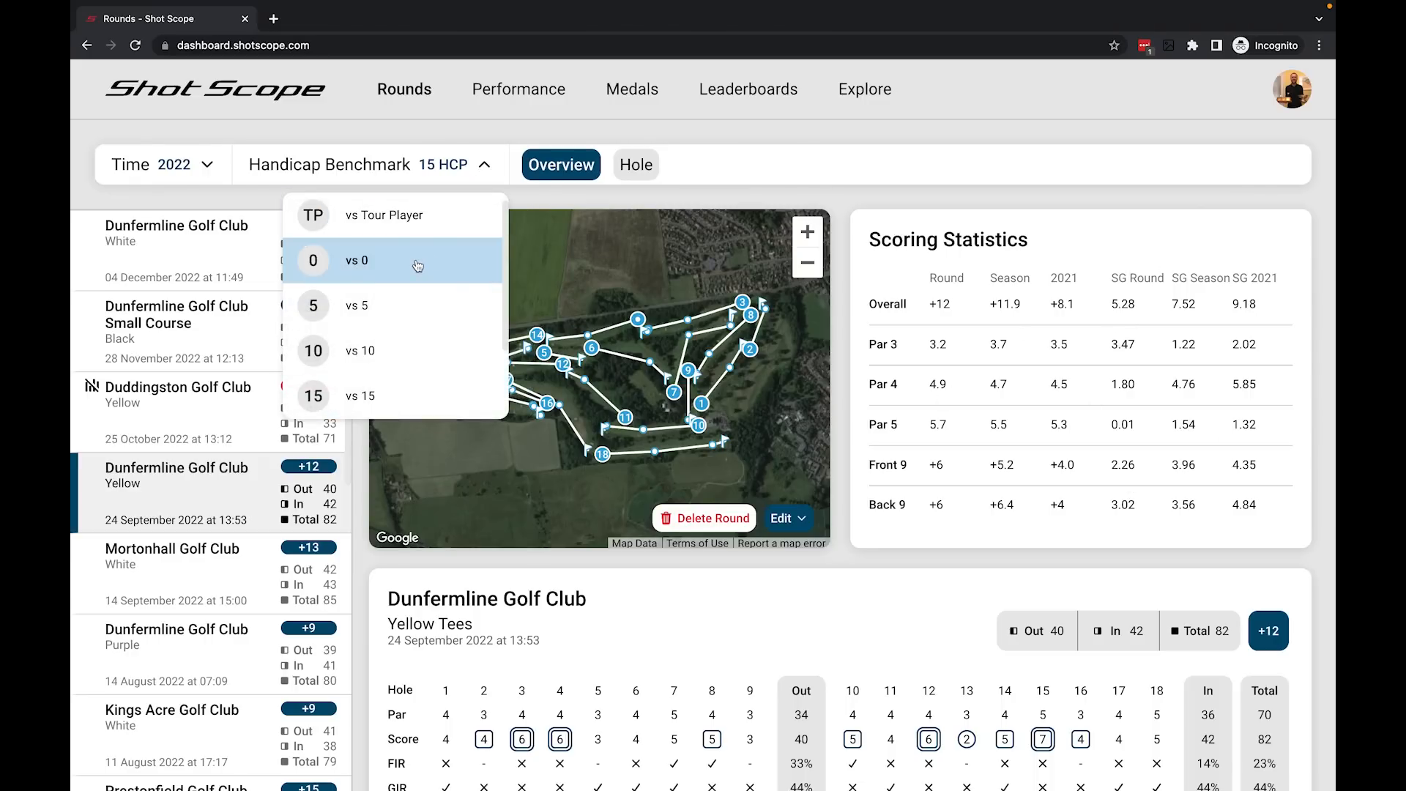
left_click(443, 260)
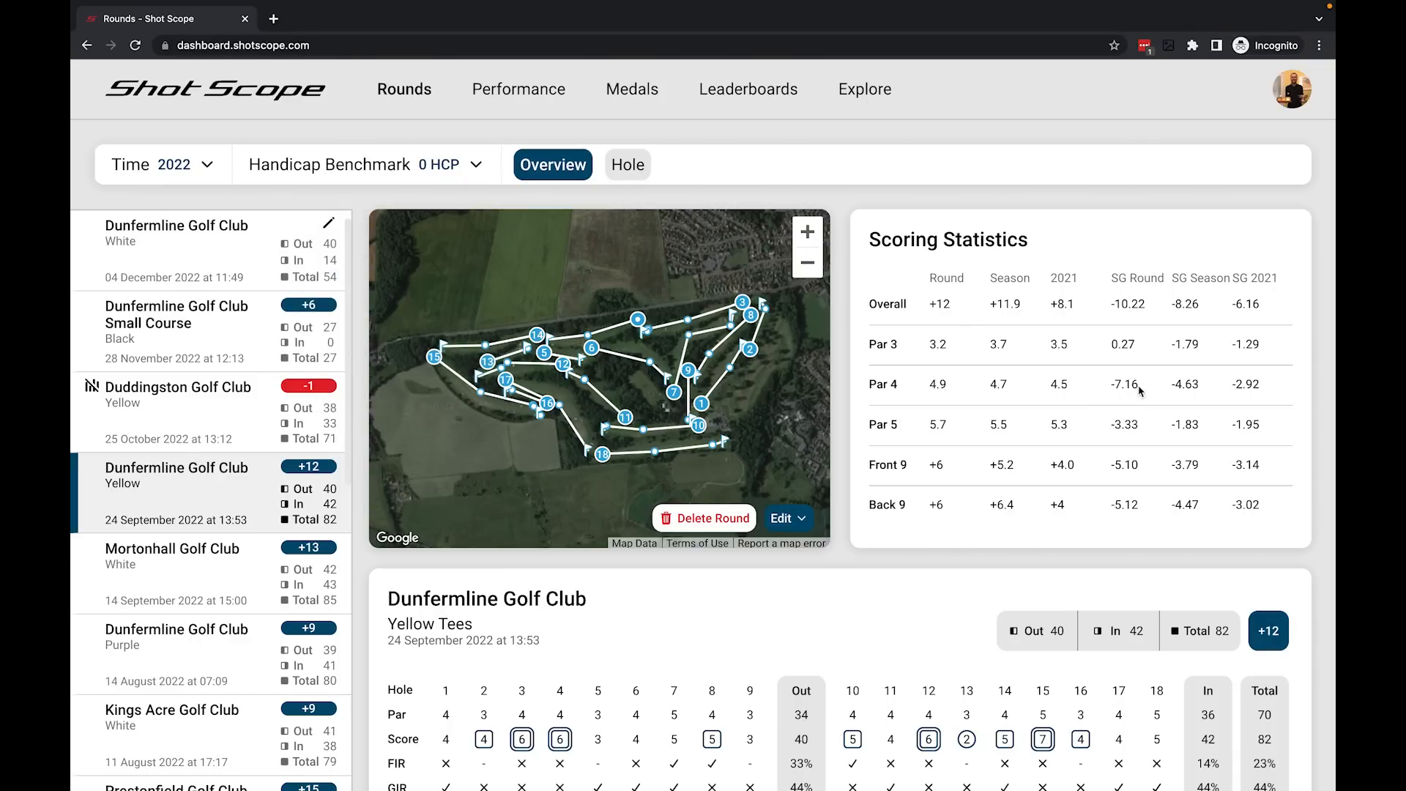
View the Strokes Gained charts for the season and 2021, and open Course Analysis for the course.
scroll(1140, 390, "down", 9)
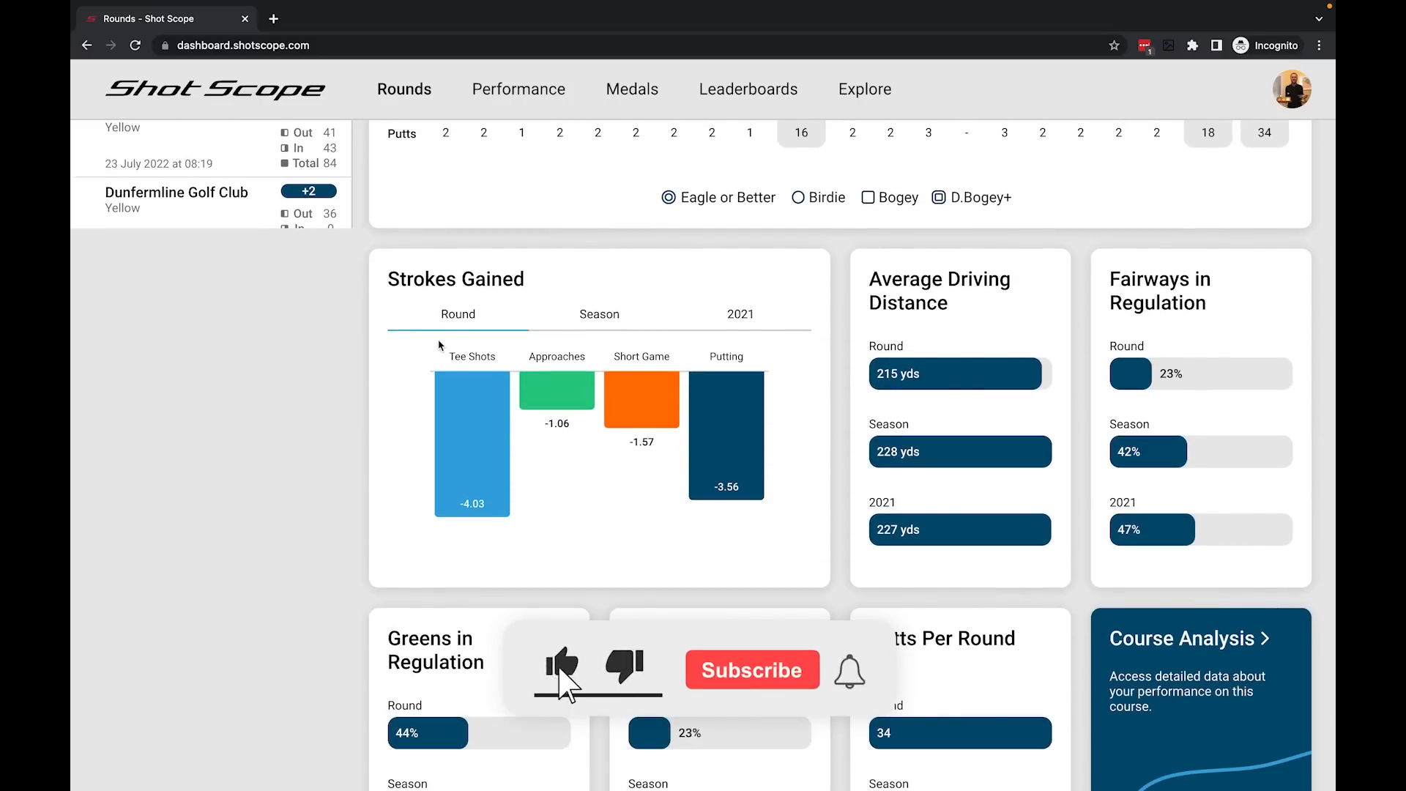
left_click(625, 327)
left_click(752, 328)
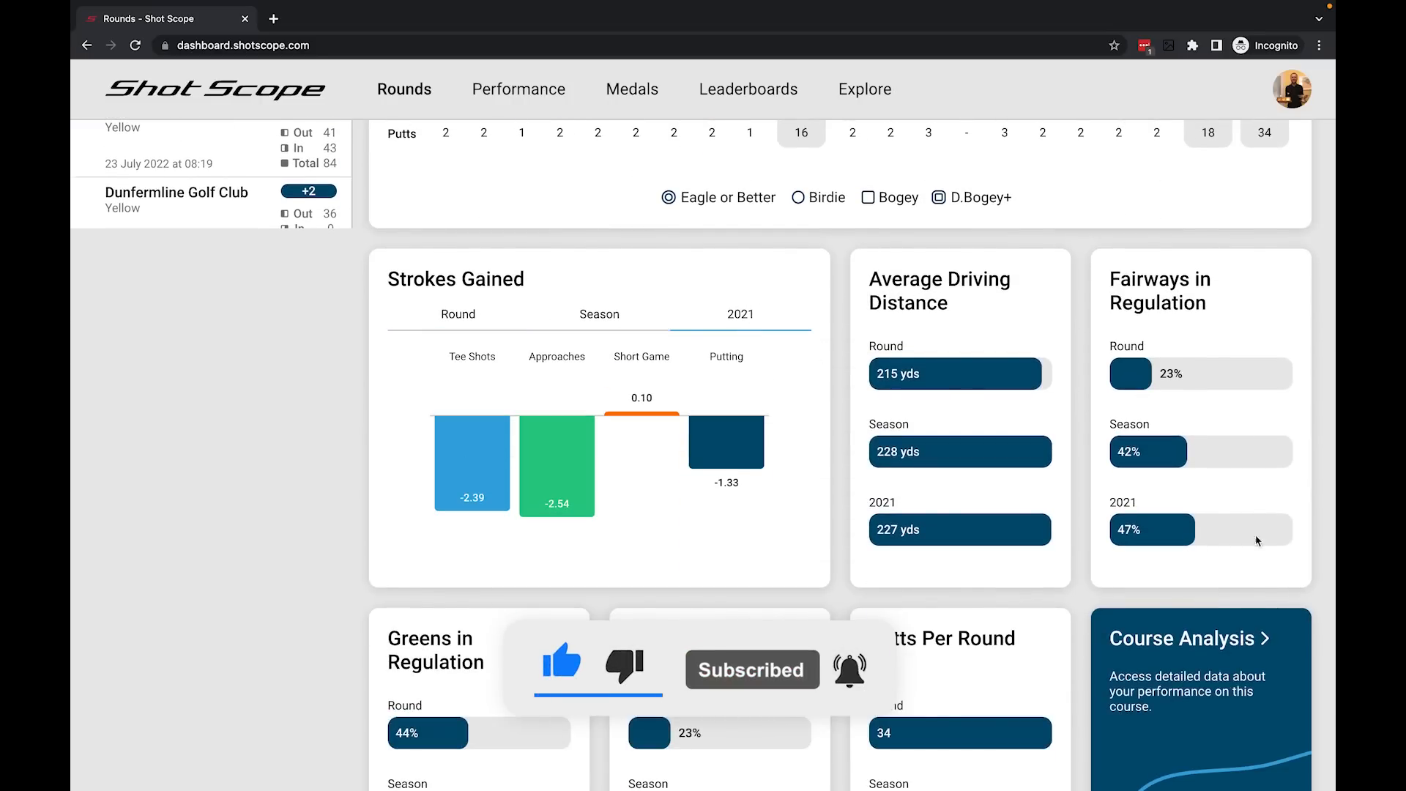
scroll(953, 539, "down", 2)
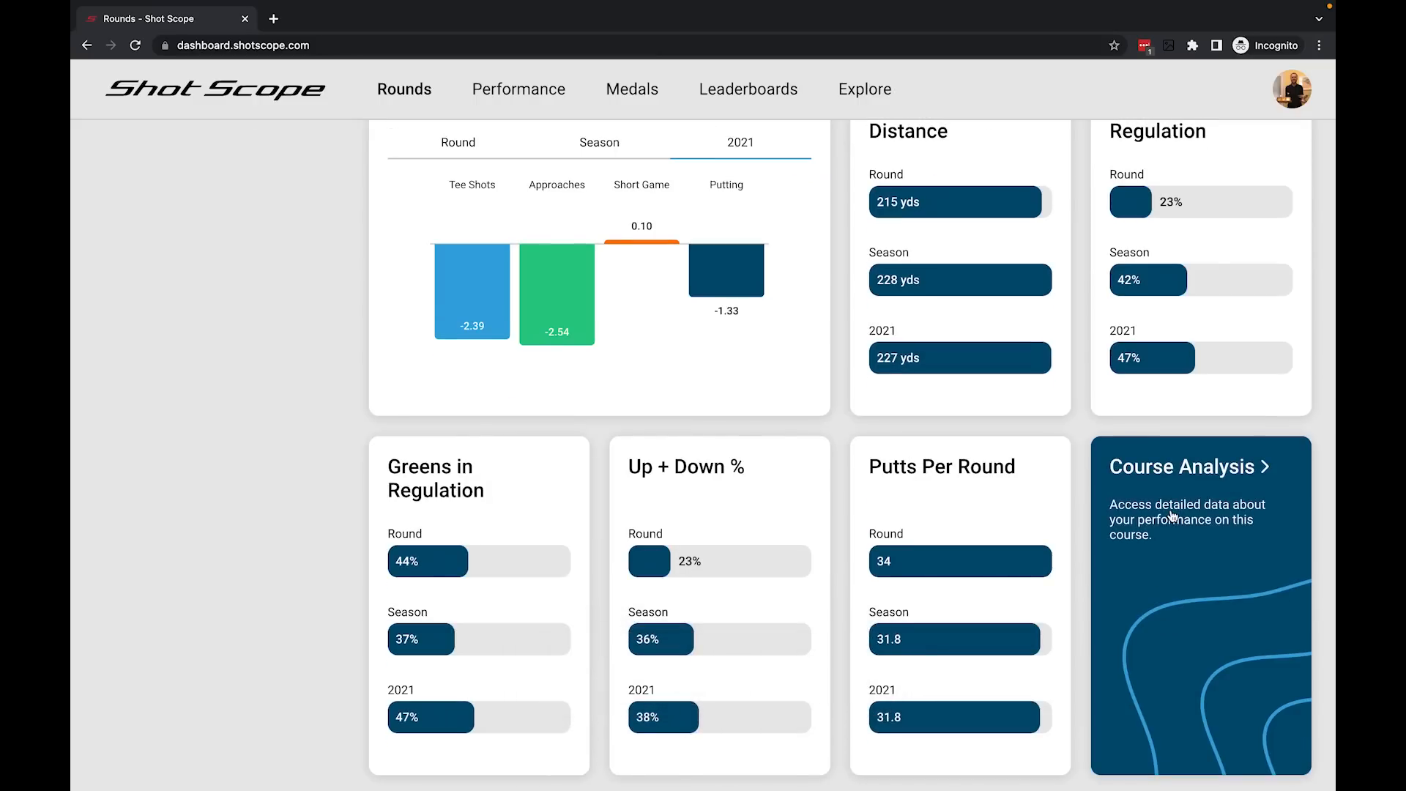
left_click(1172, 517)
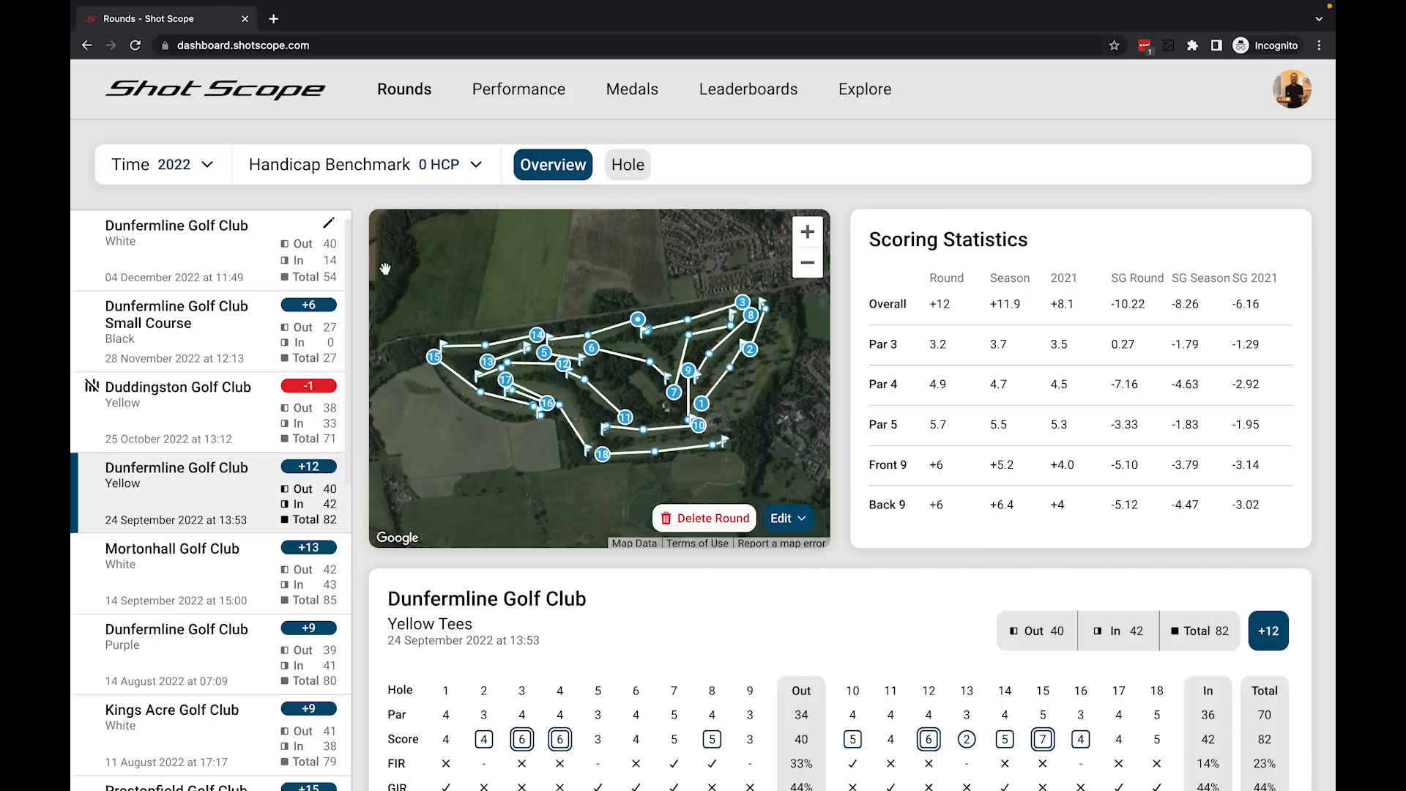
Apply Quick Sign Off to the Dunfermline Golf Club round of 4 December 2022.
left_click(219, 255)
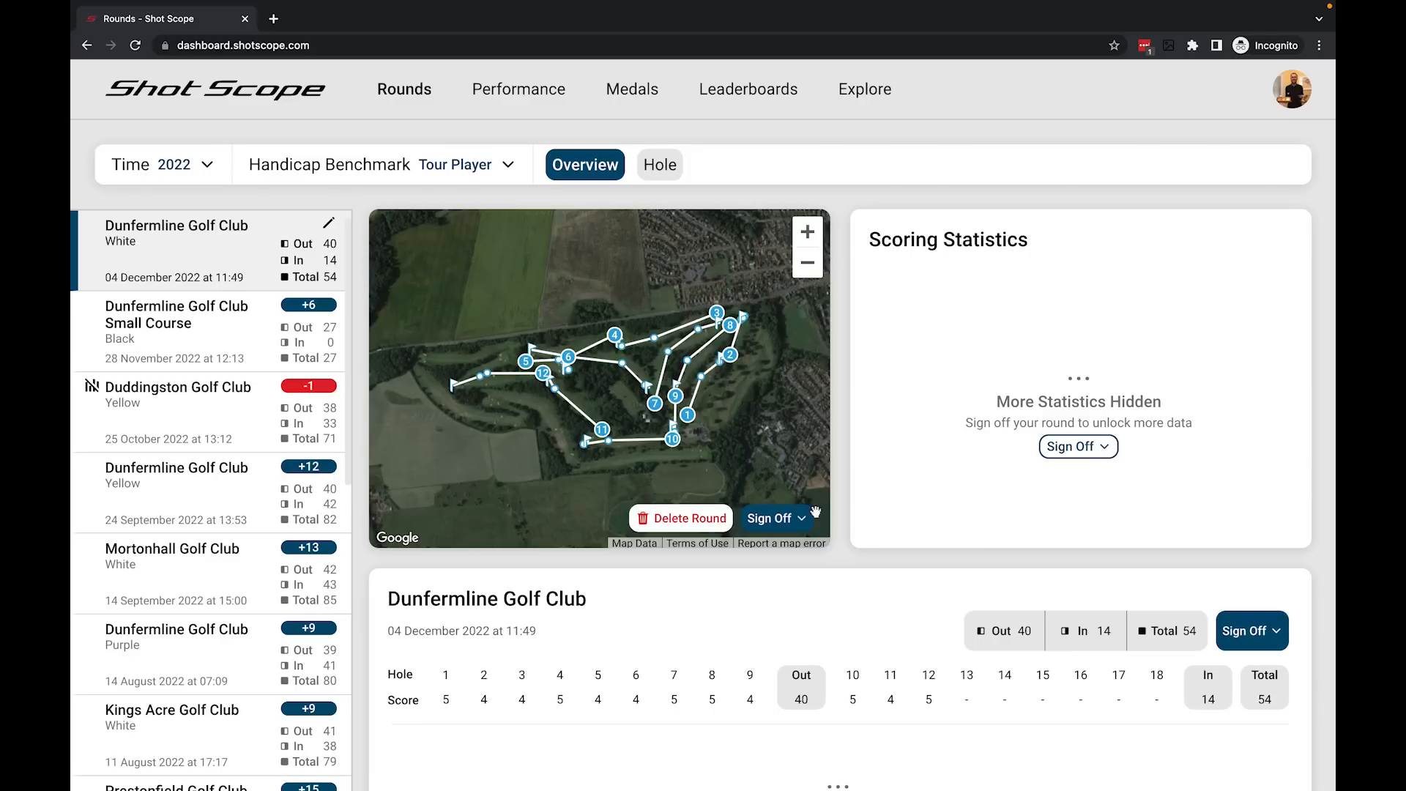
left_click(1110, 450)
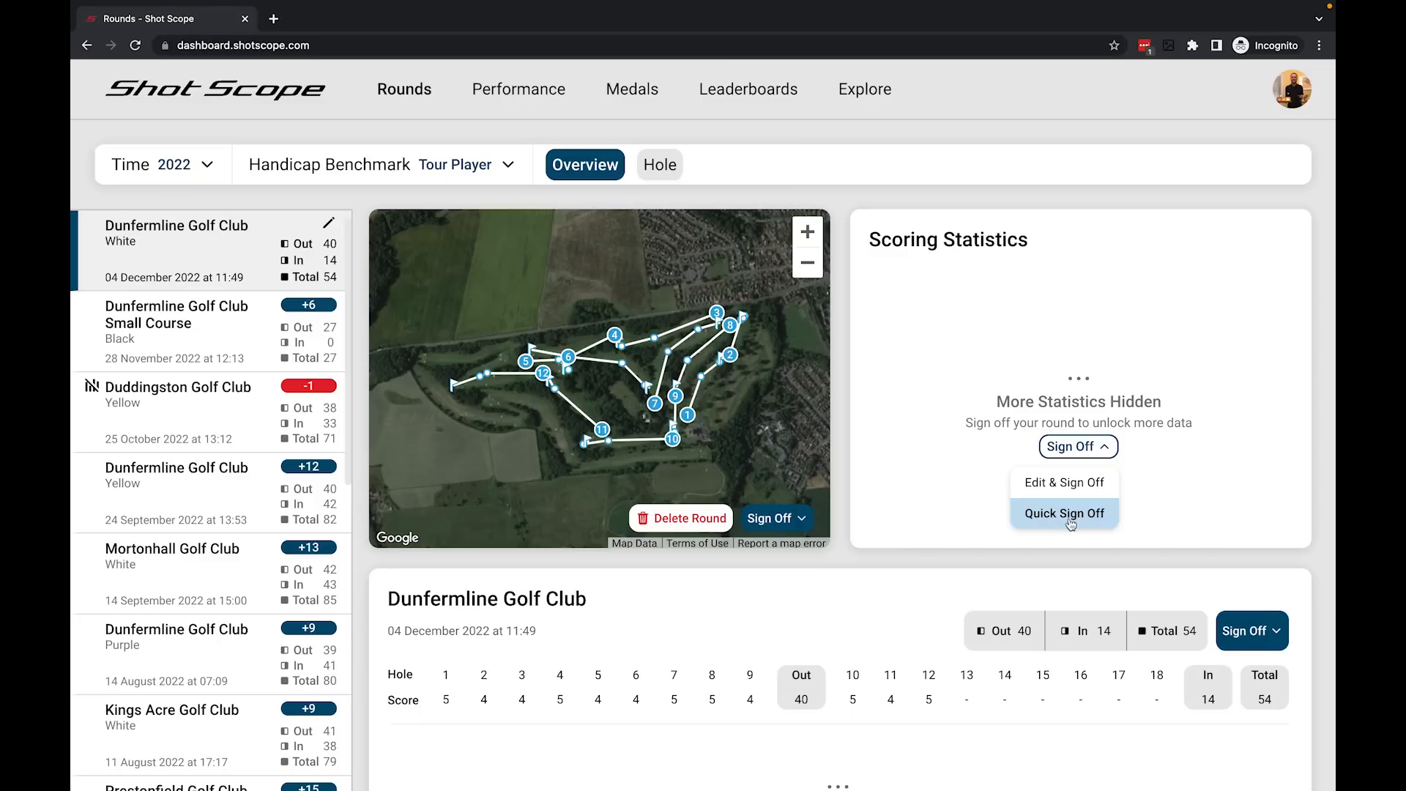
left_click(1077, 520)
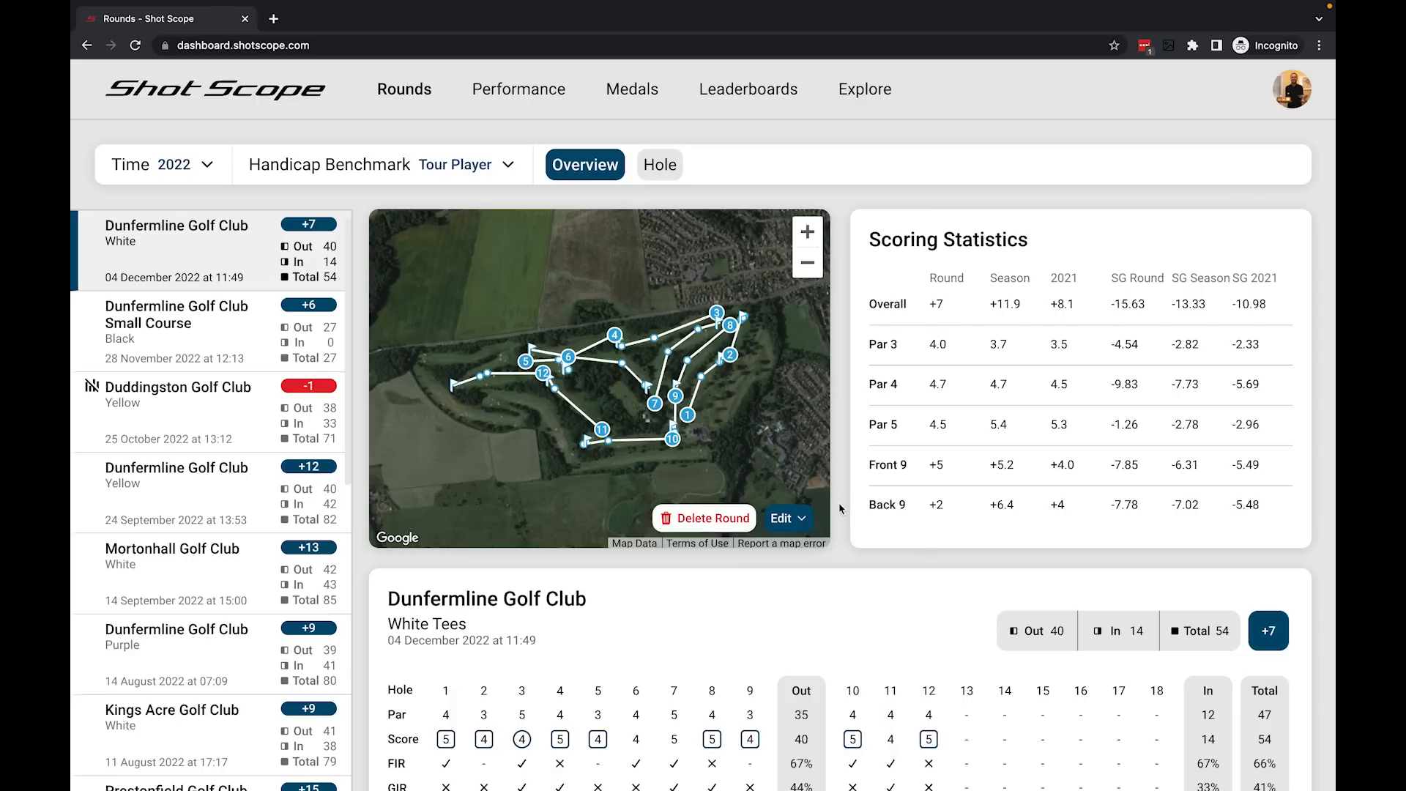
Open the Dunfermline Golf Club round of 4 December 2022 in Edit & Sign Off and look through the available tees.
left_click(785, 518)
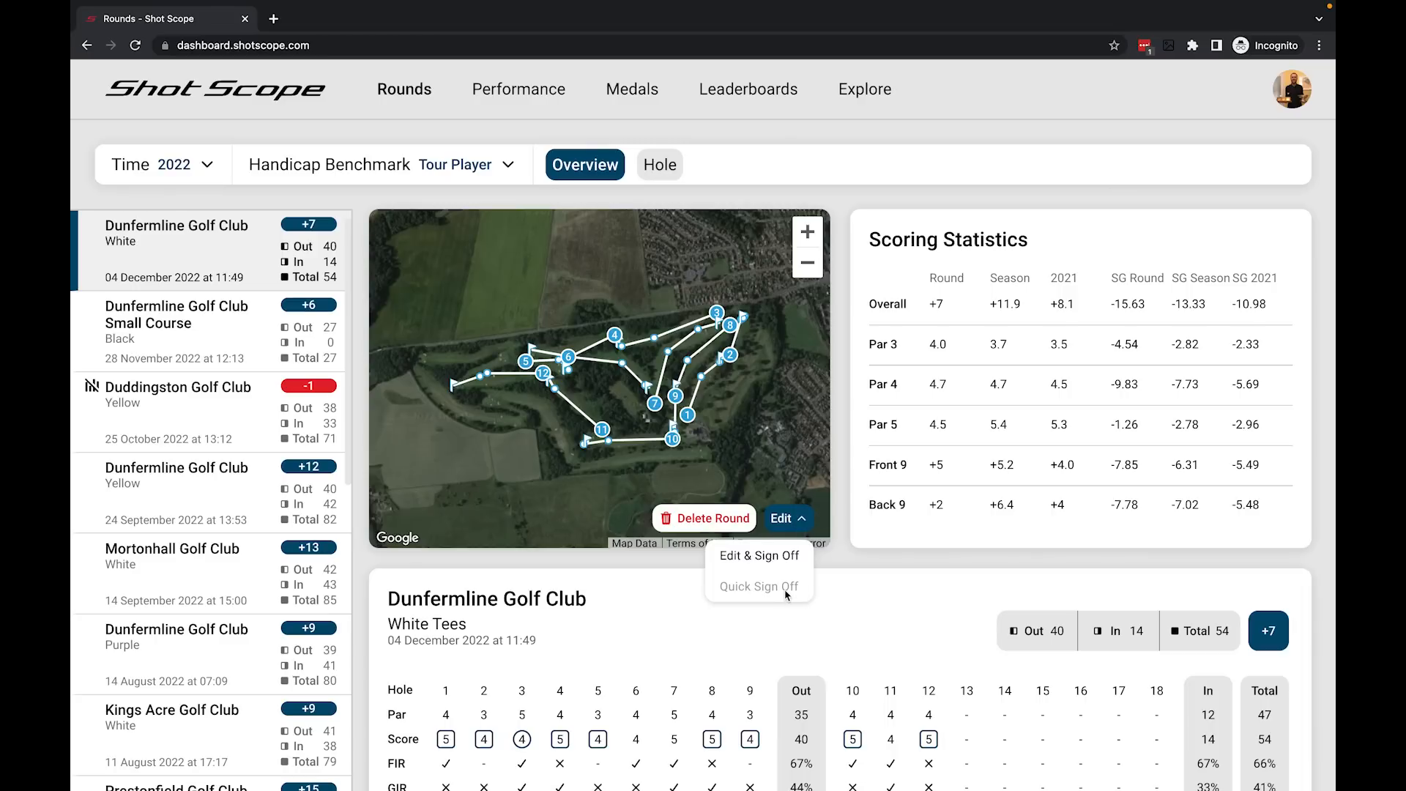
left_click(732, 559)
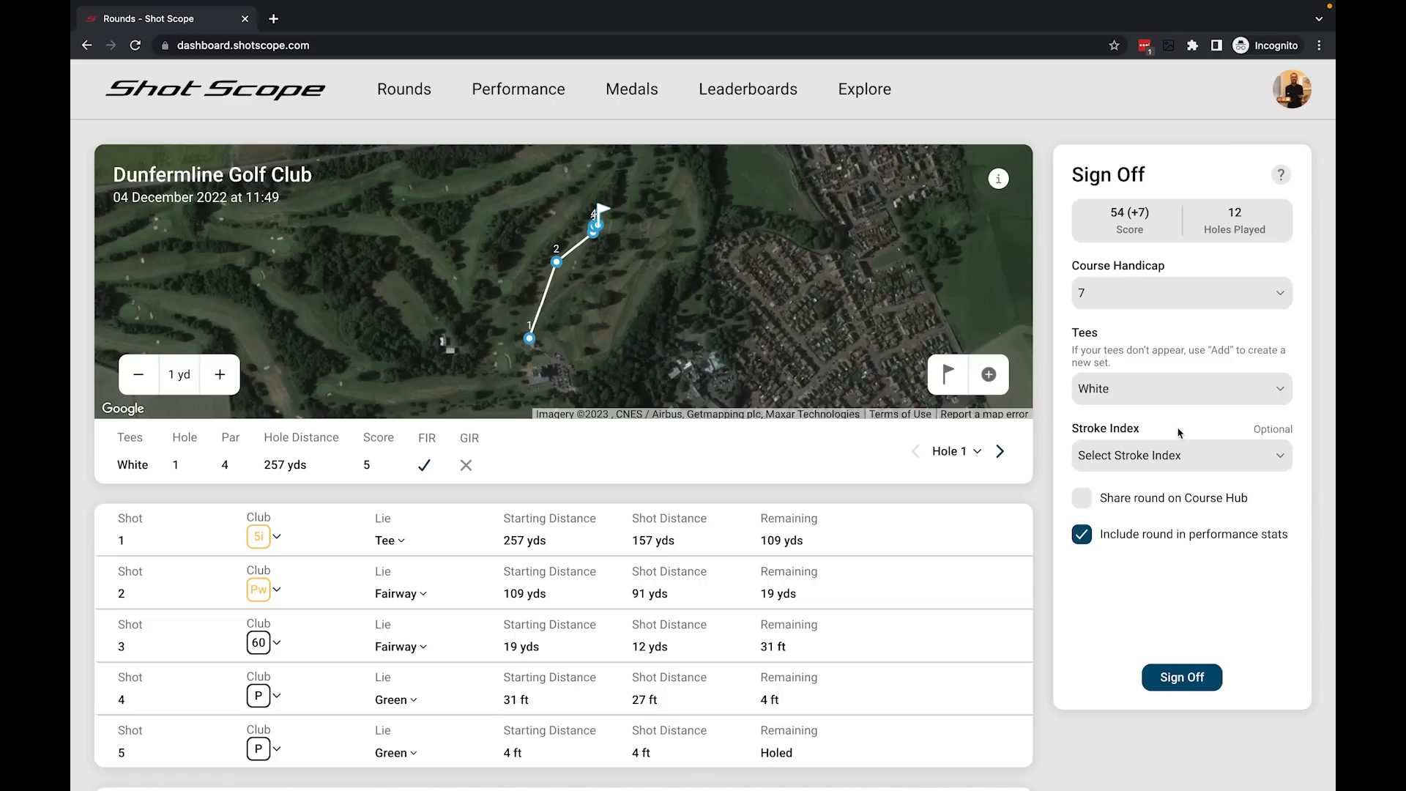
left_click(1236, 399)
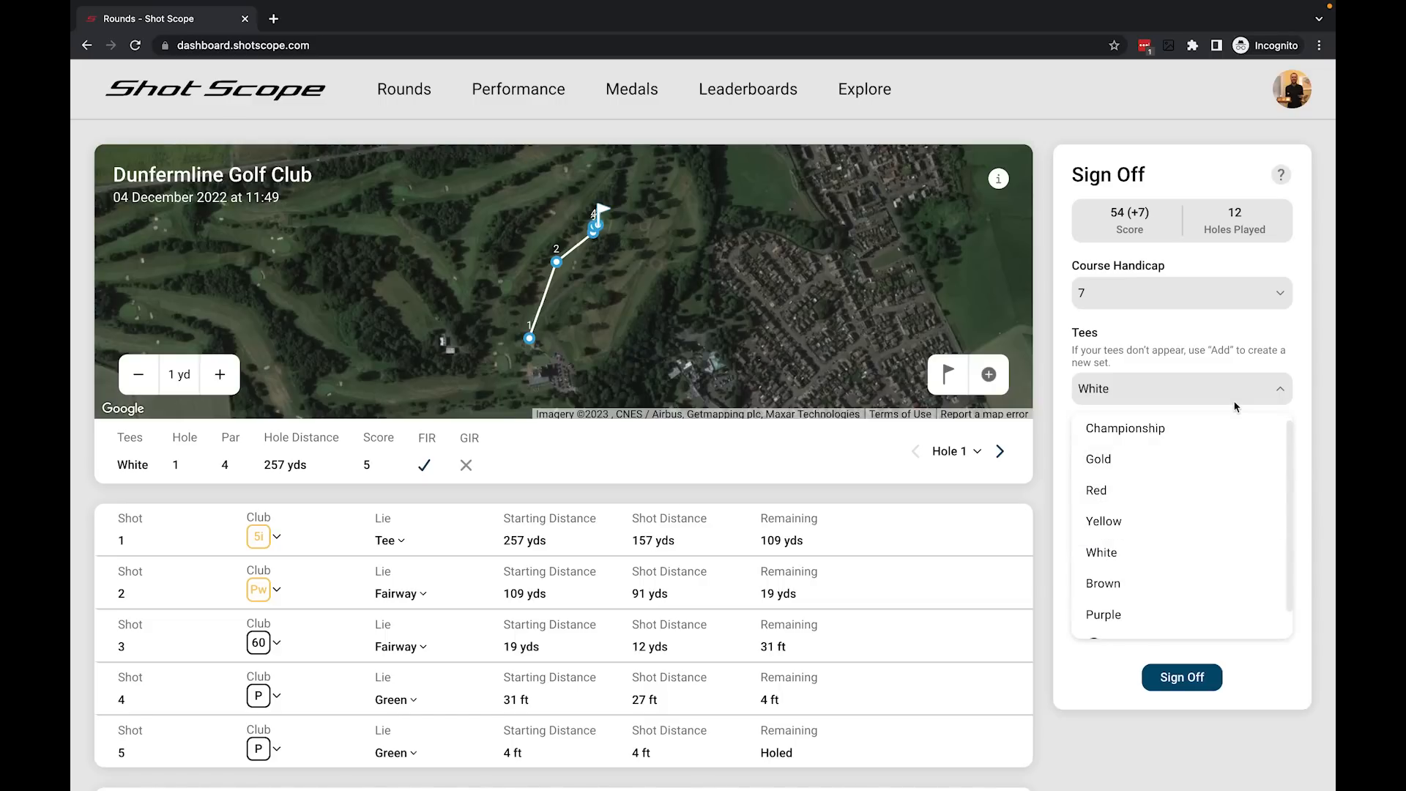
scroll(1172, 447, "down", 1)
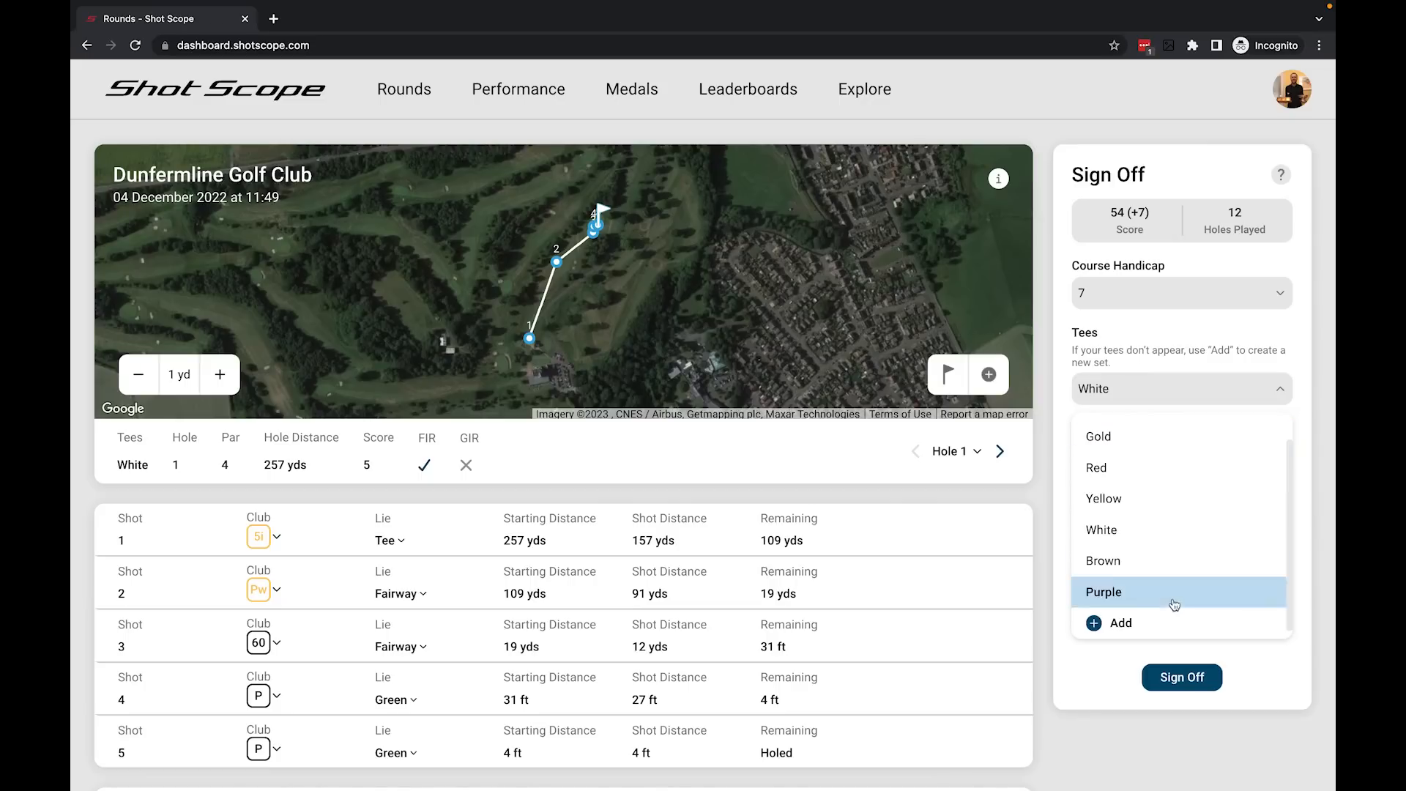
left_click(1111, 682)
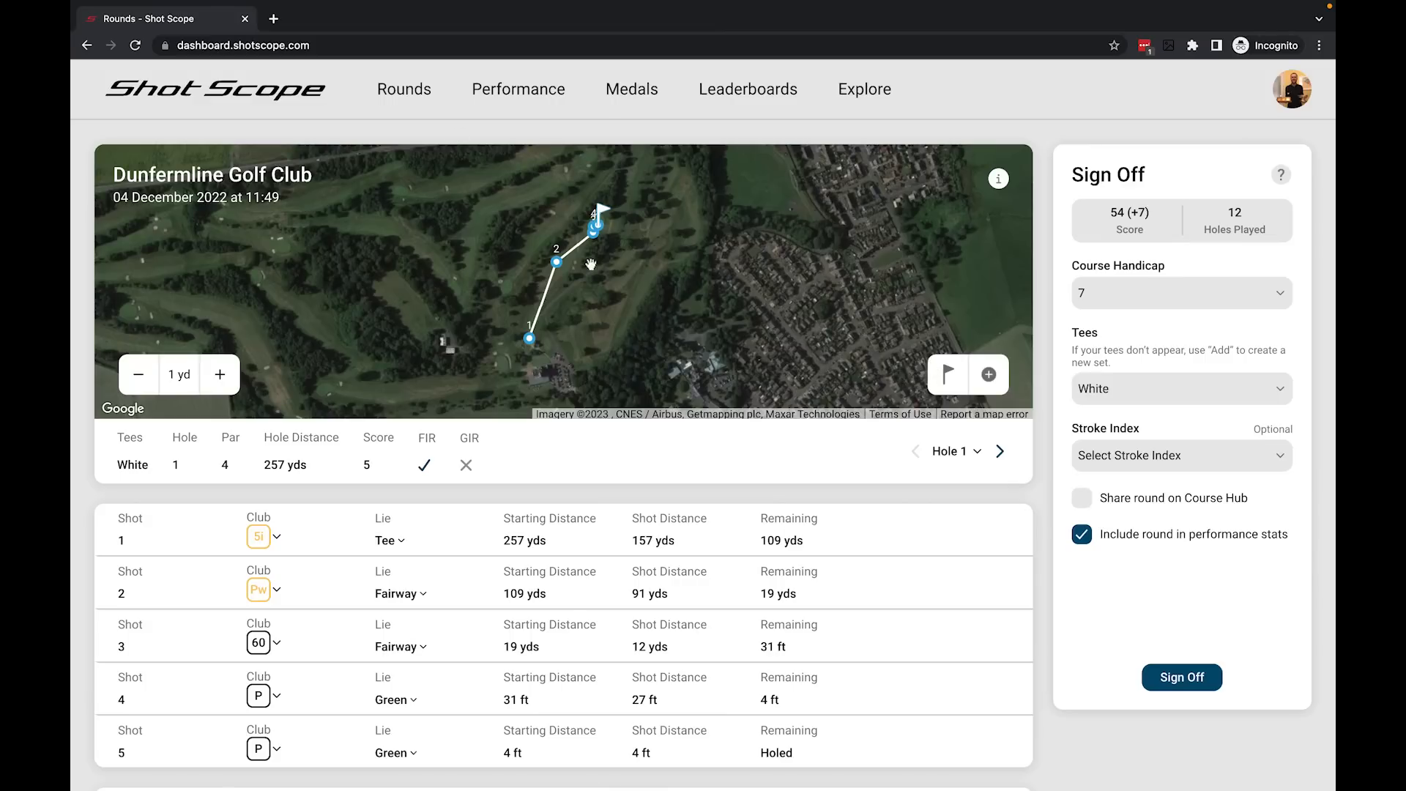
Examine the tee shot's position on the hole 1 map and the extra options offered for shot 1.
scroll(479, 318, "up", 1)
scroll(479, 318, "up", 2)
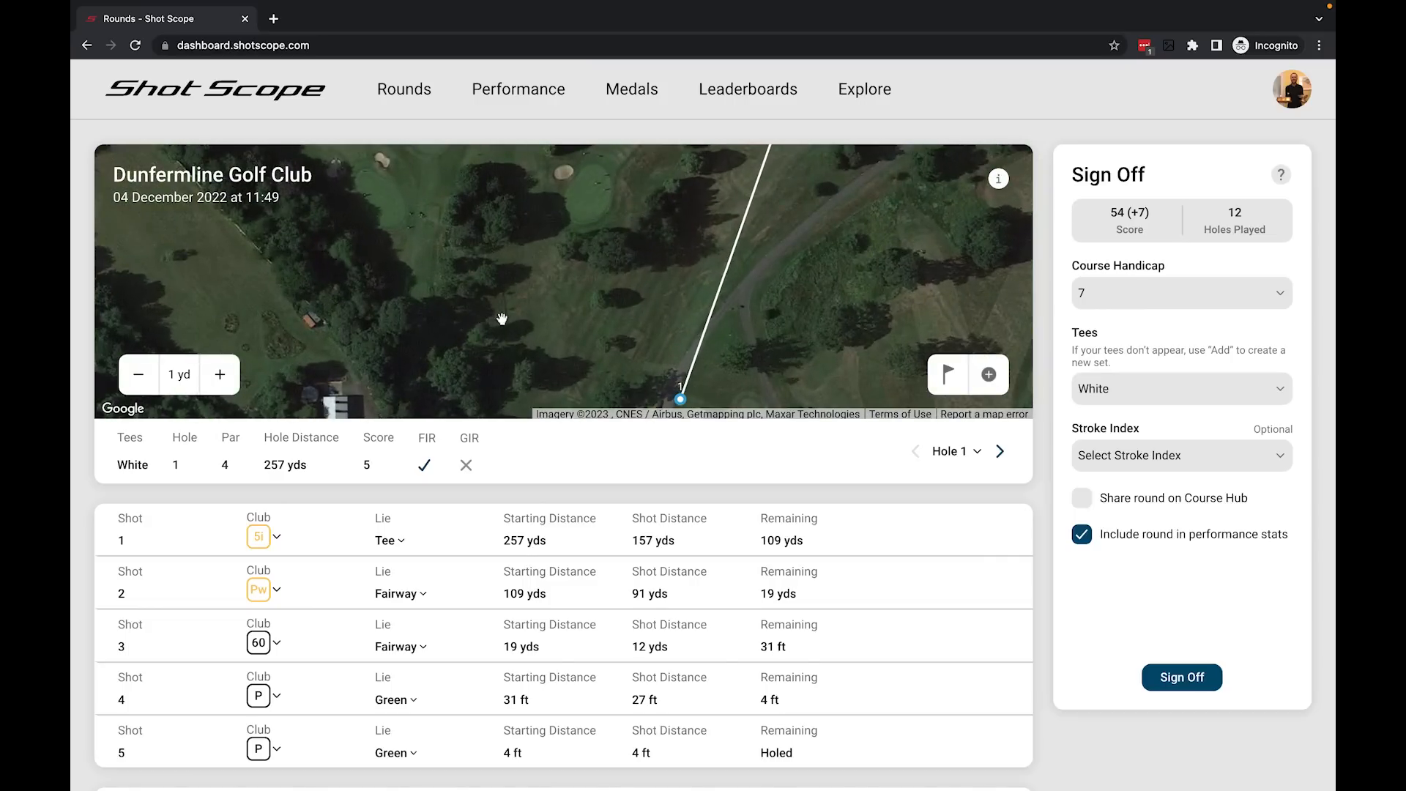
left_click_drag(559, 328, 517, 229)
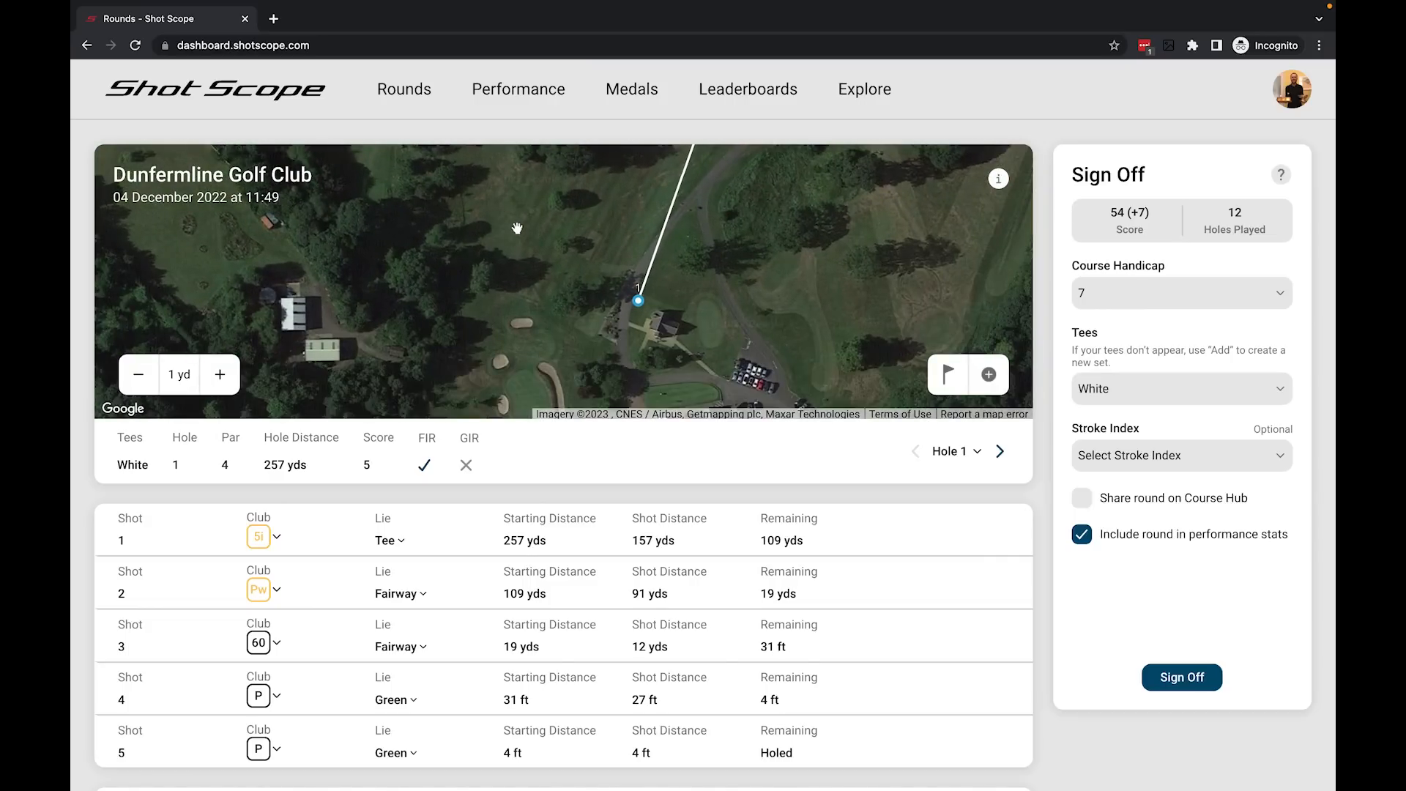
scroll(540, 244, "up", 1)
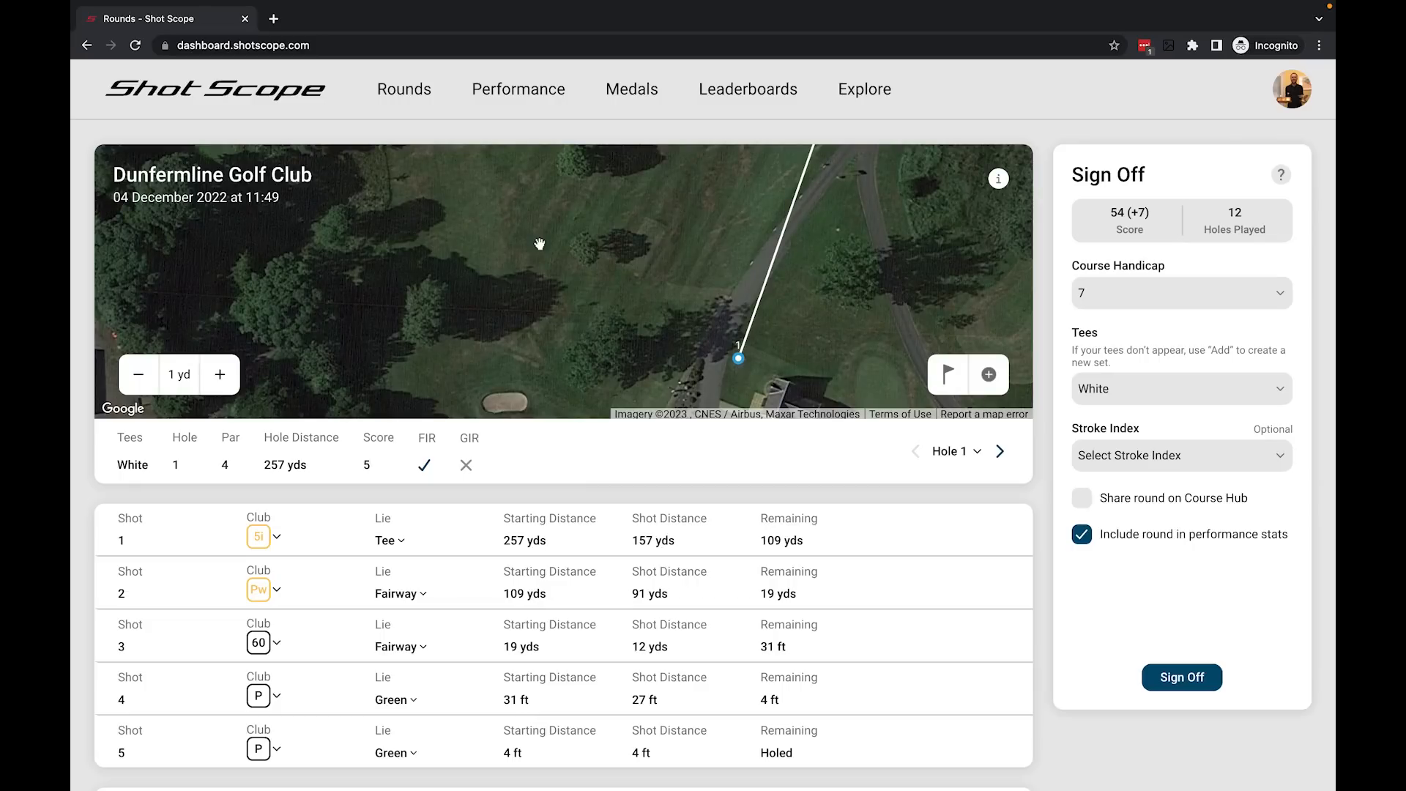
scroll(540, 244, "down", 2)
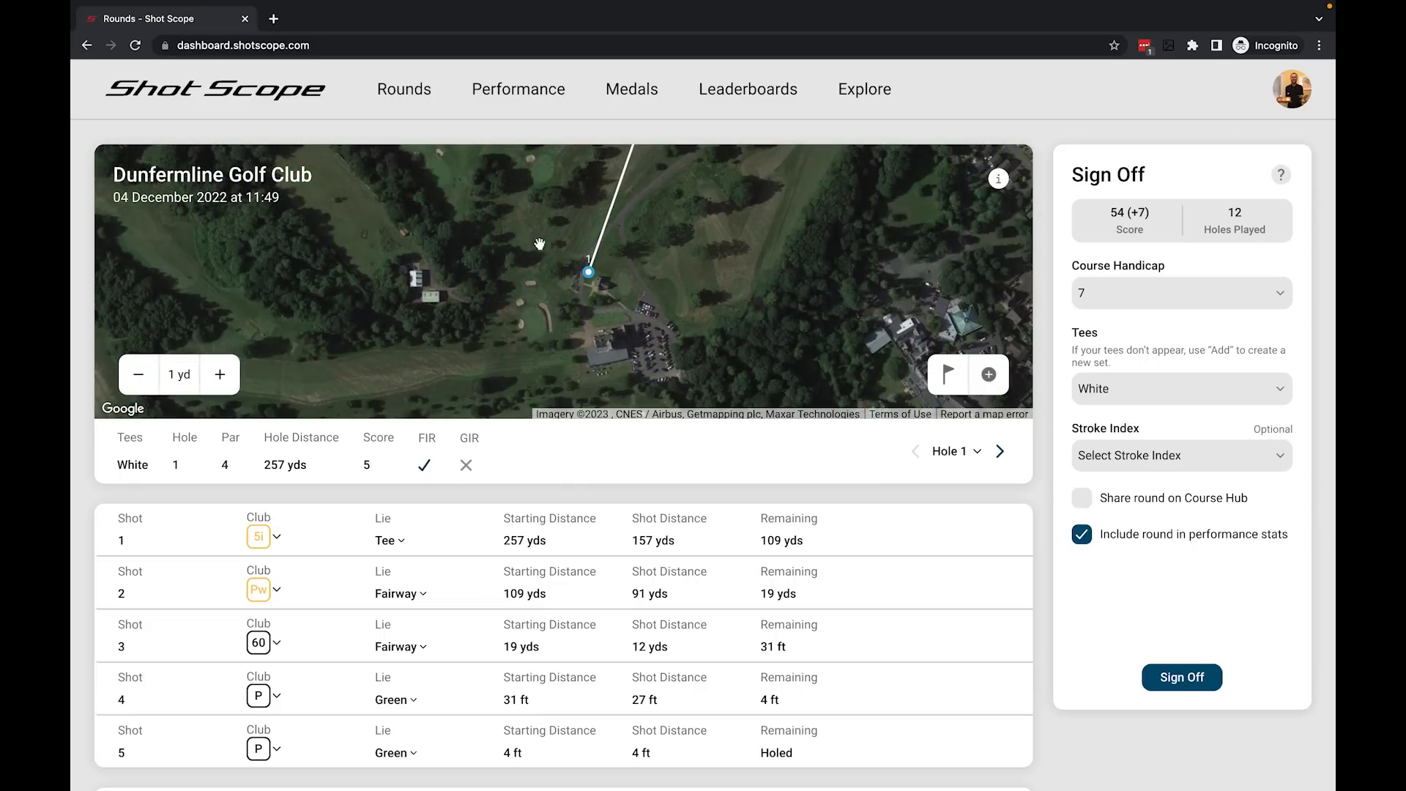
scroll(540, 244, "down", 2)
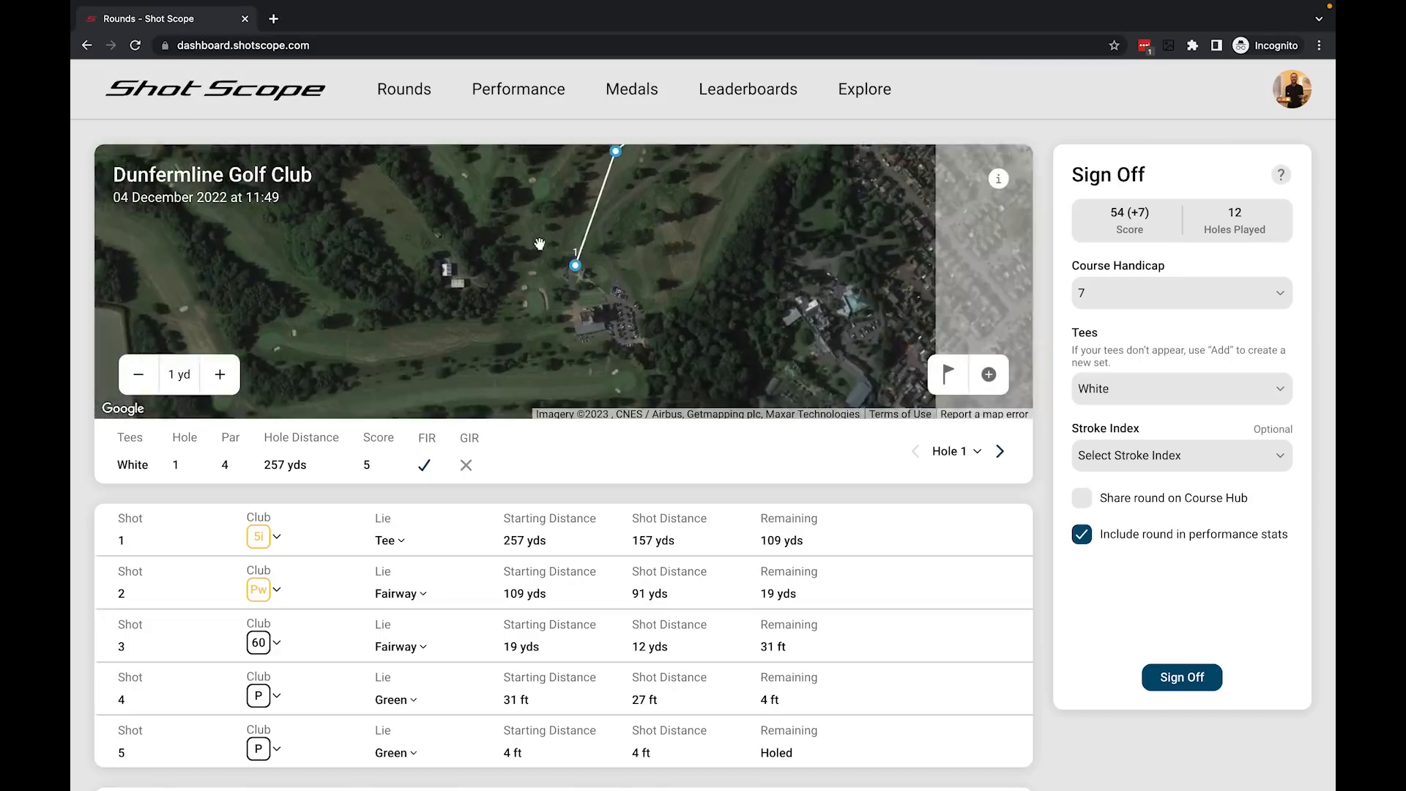
scroll(540, 244, "up", 3)
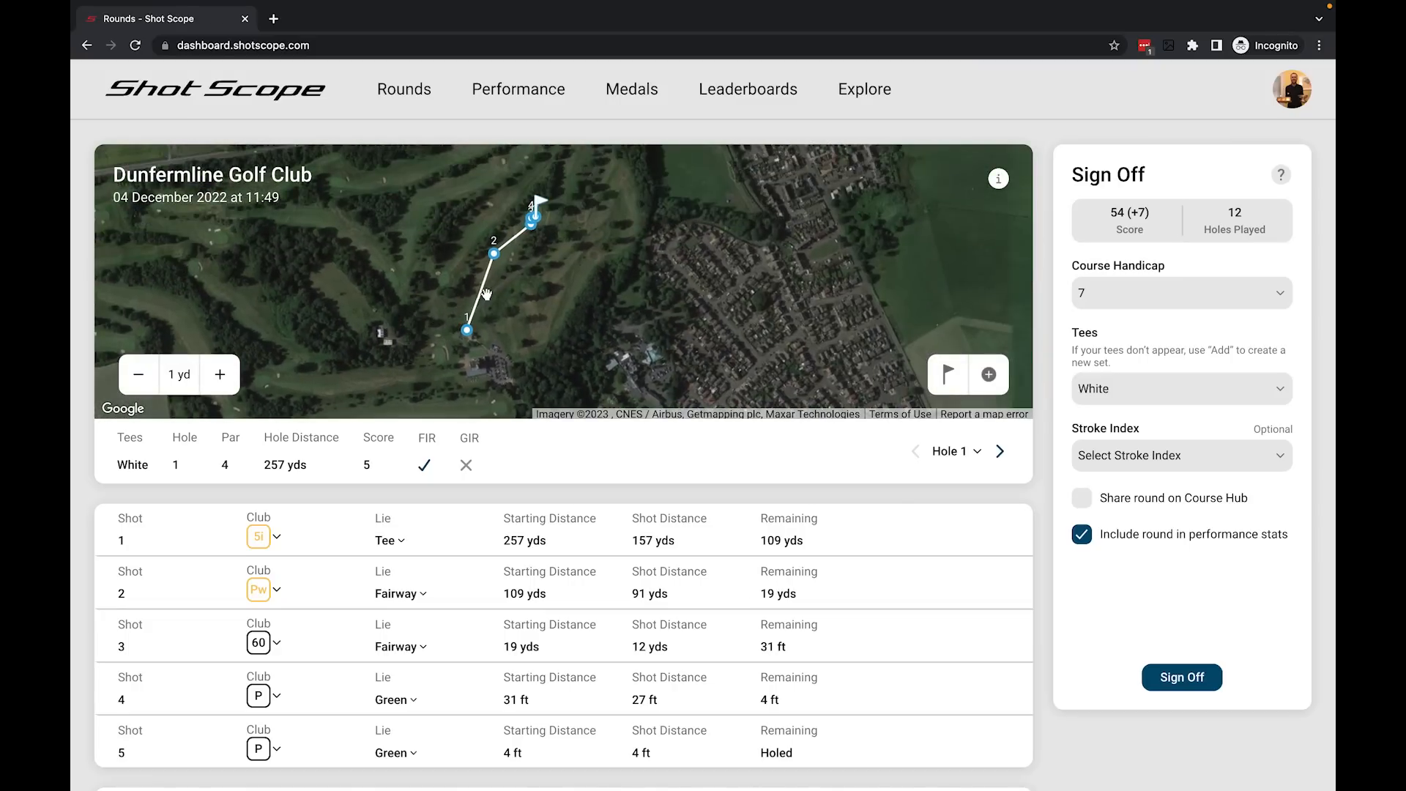
scroll(565, 241, "up", 3)
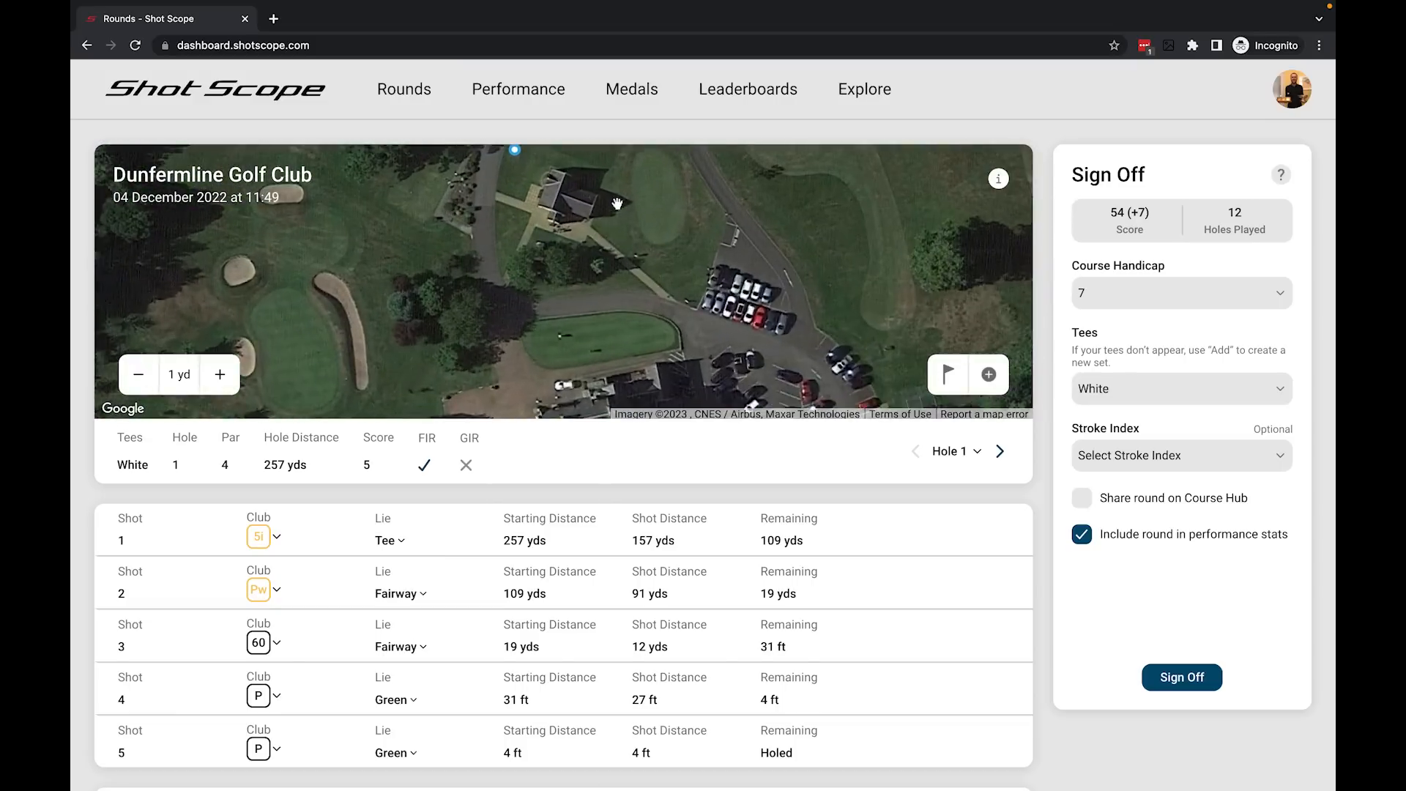
left_click_drag(455, 264, 534, 292)
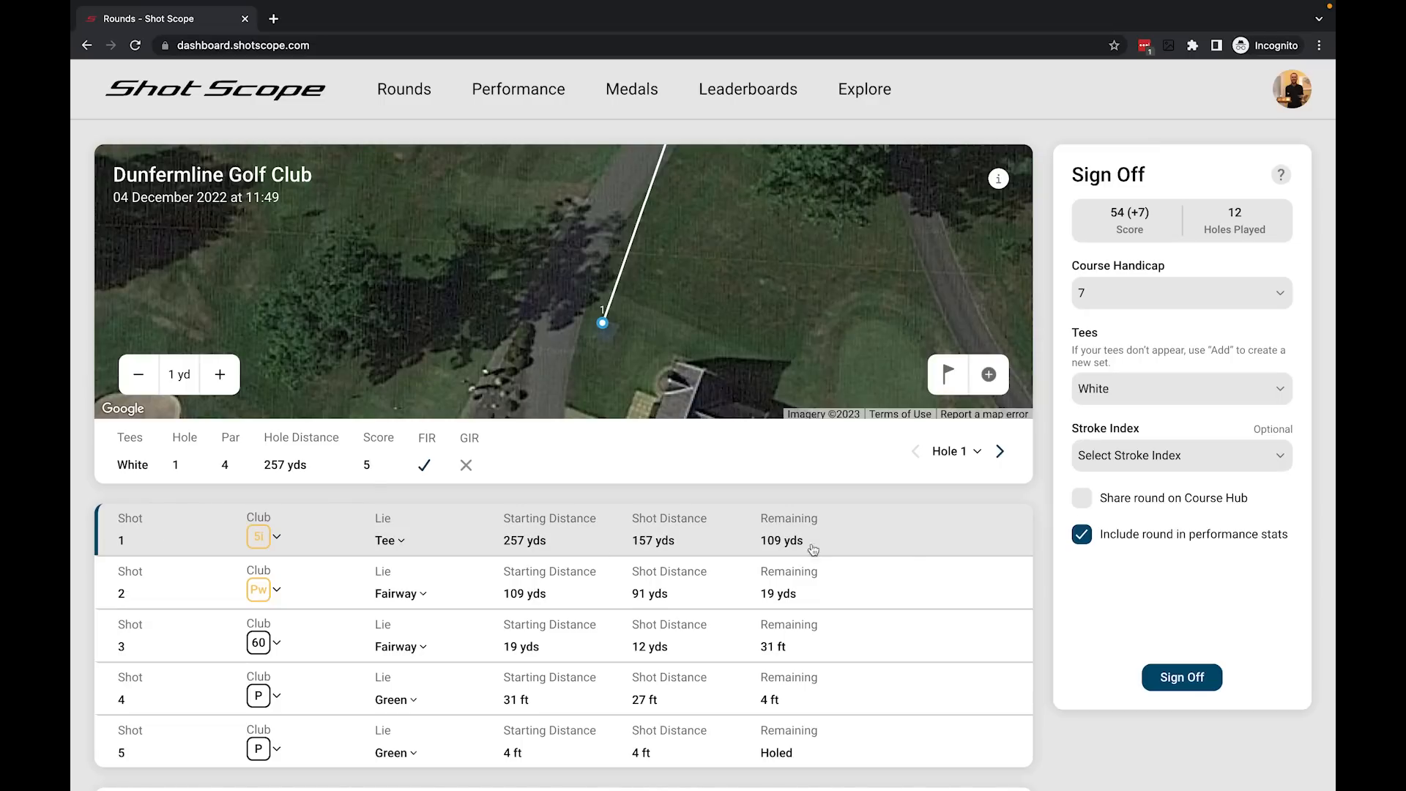
left_click(916, 550)
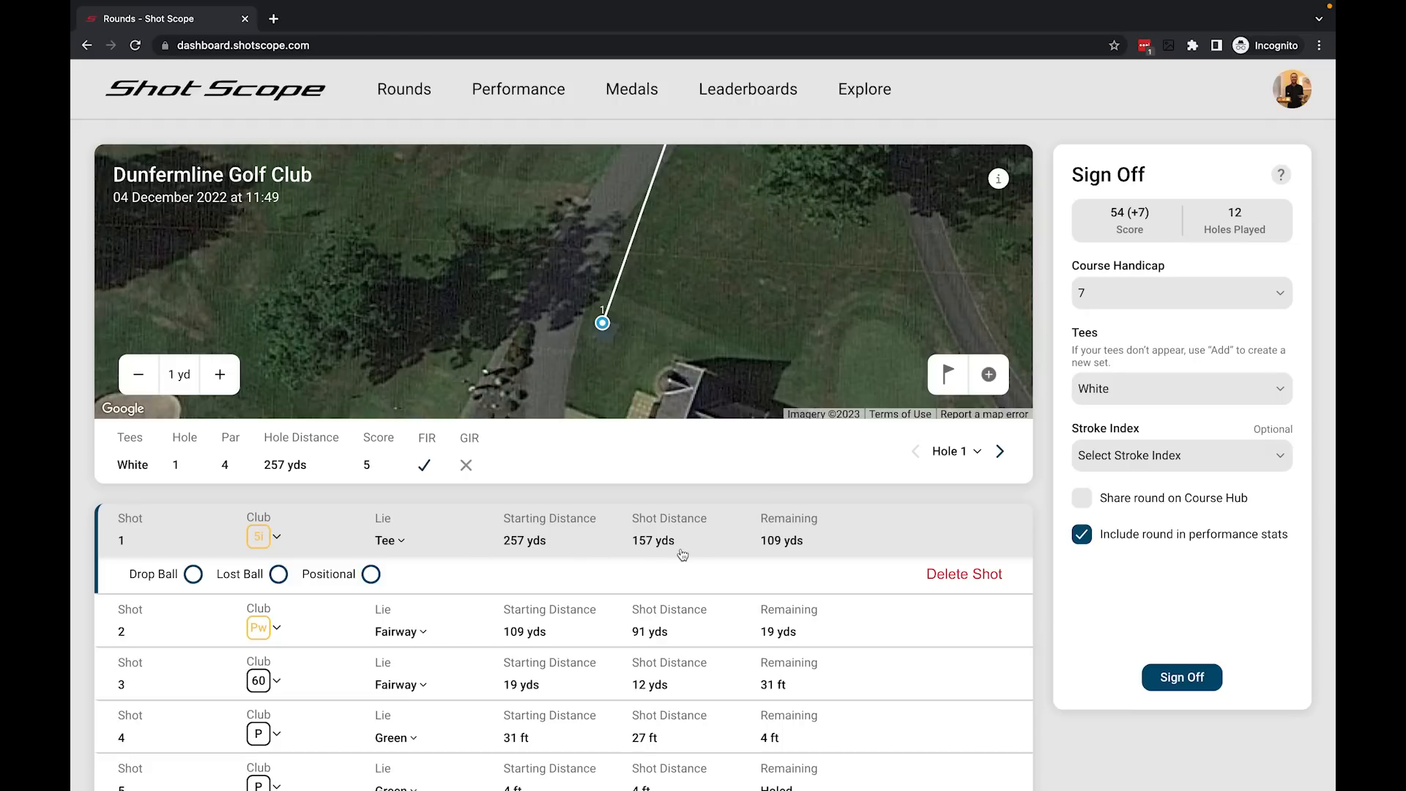
left_click(831, 548)
Select shot 2 on the hole 1 map and nudge its marker slightly east across the fairway.
mouse_move(776, 212)
left_mouse_down()
mouse_move(763, 279)
mouse_move(747, 222)
mouse_move(728, 323)
mouse_move(760, 230)
mouse_move(732, 307)
left_mouse_up()
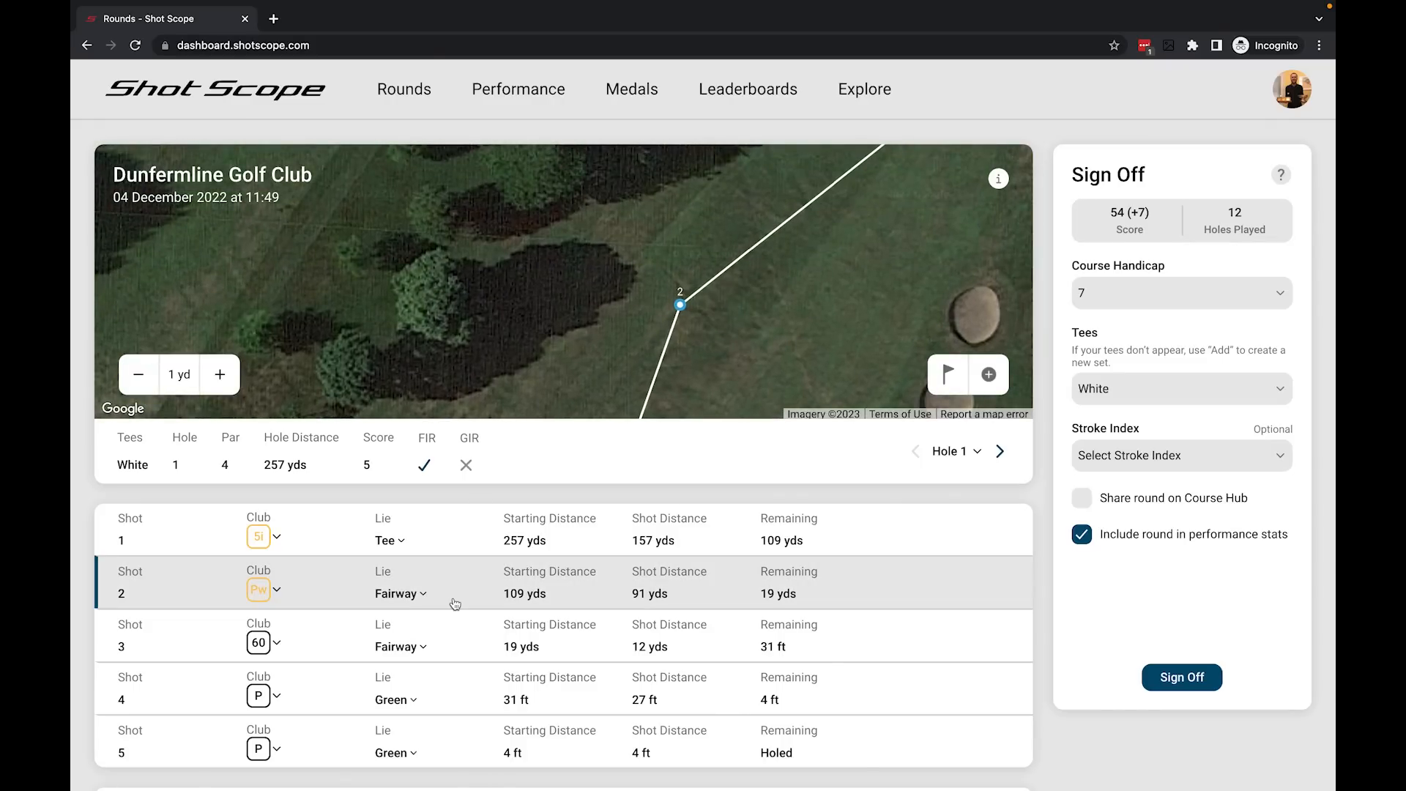
scroll(762, 325, "down", 1)
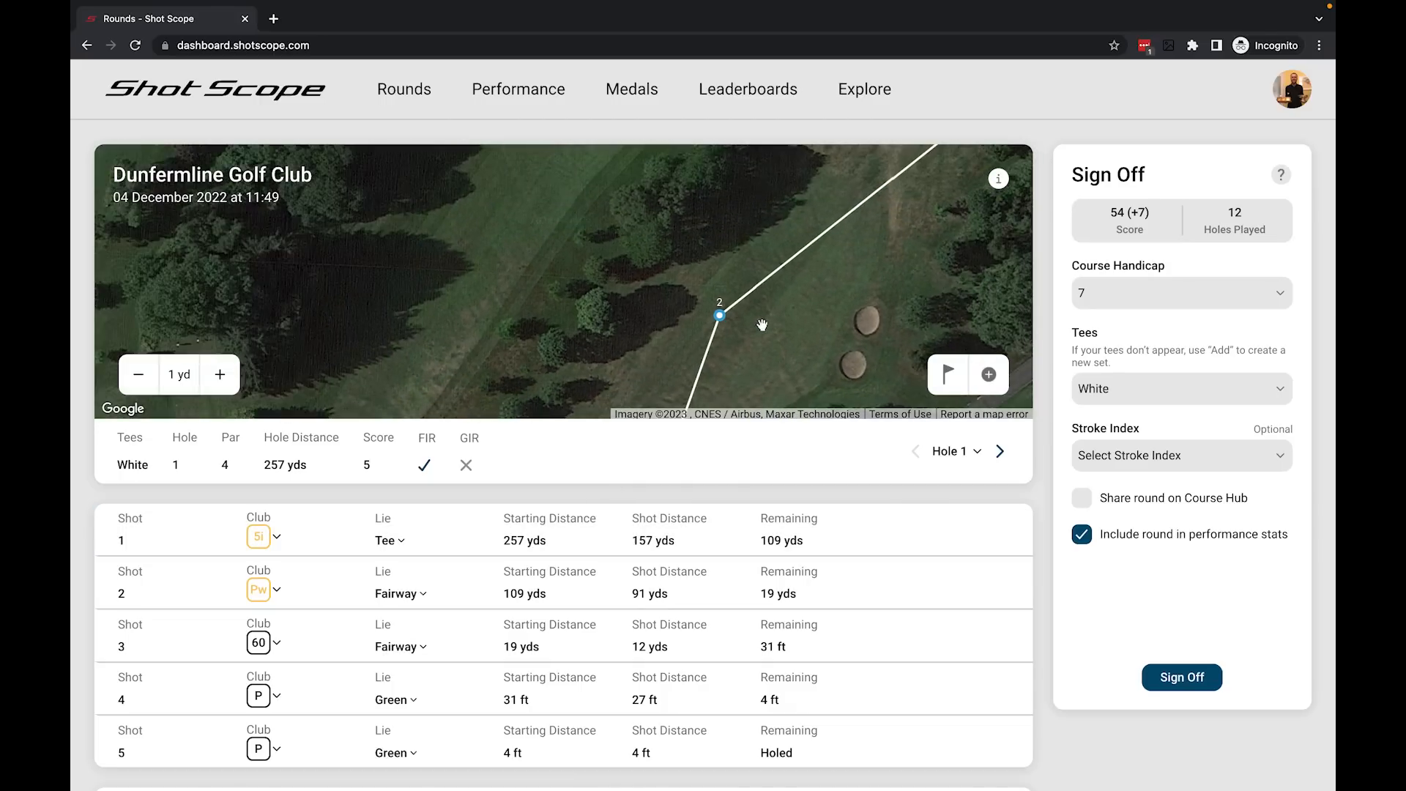
left_click_drag(809, 307, 762, 269)
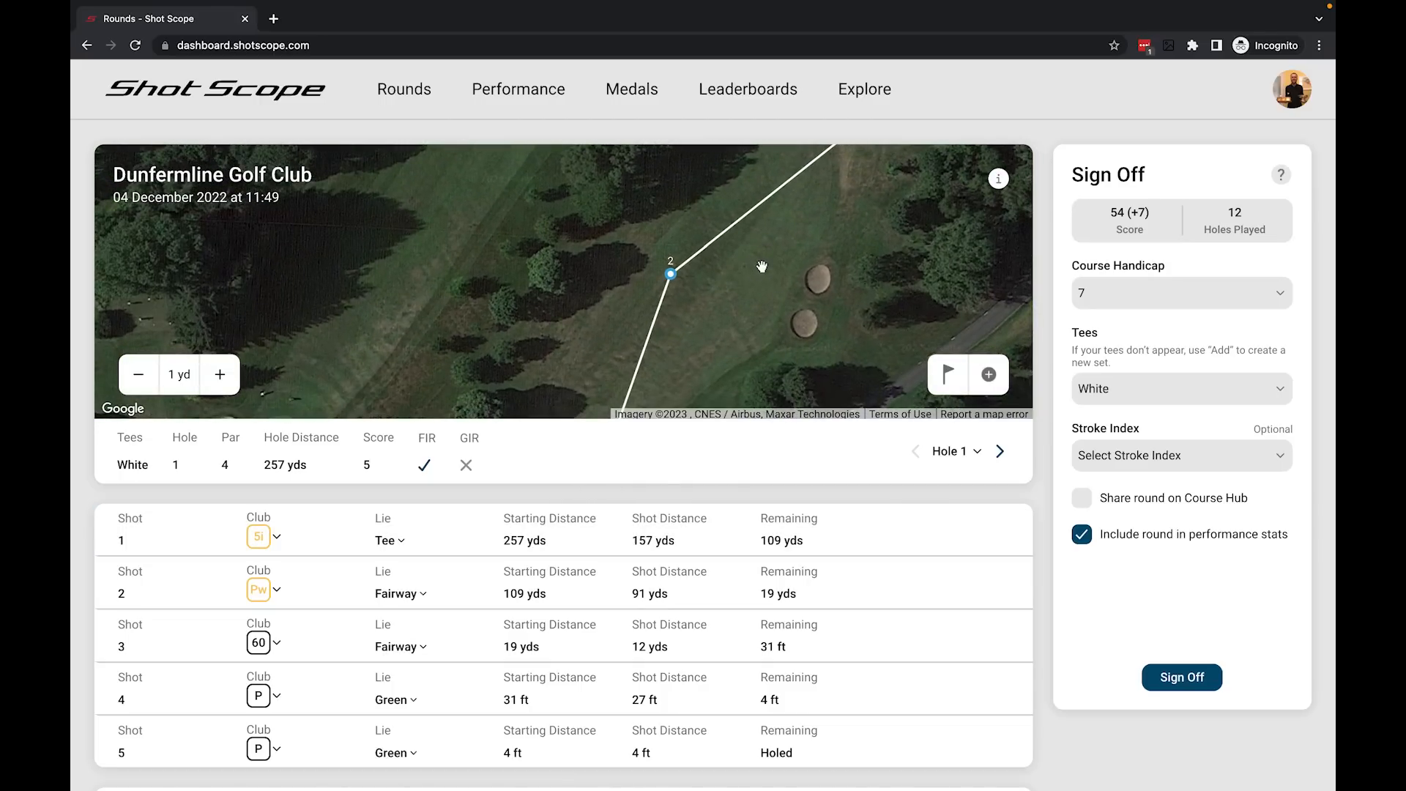
scroll(739, 264, "down", 1)
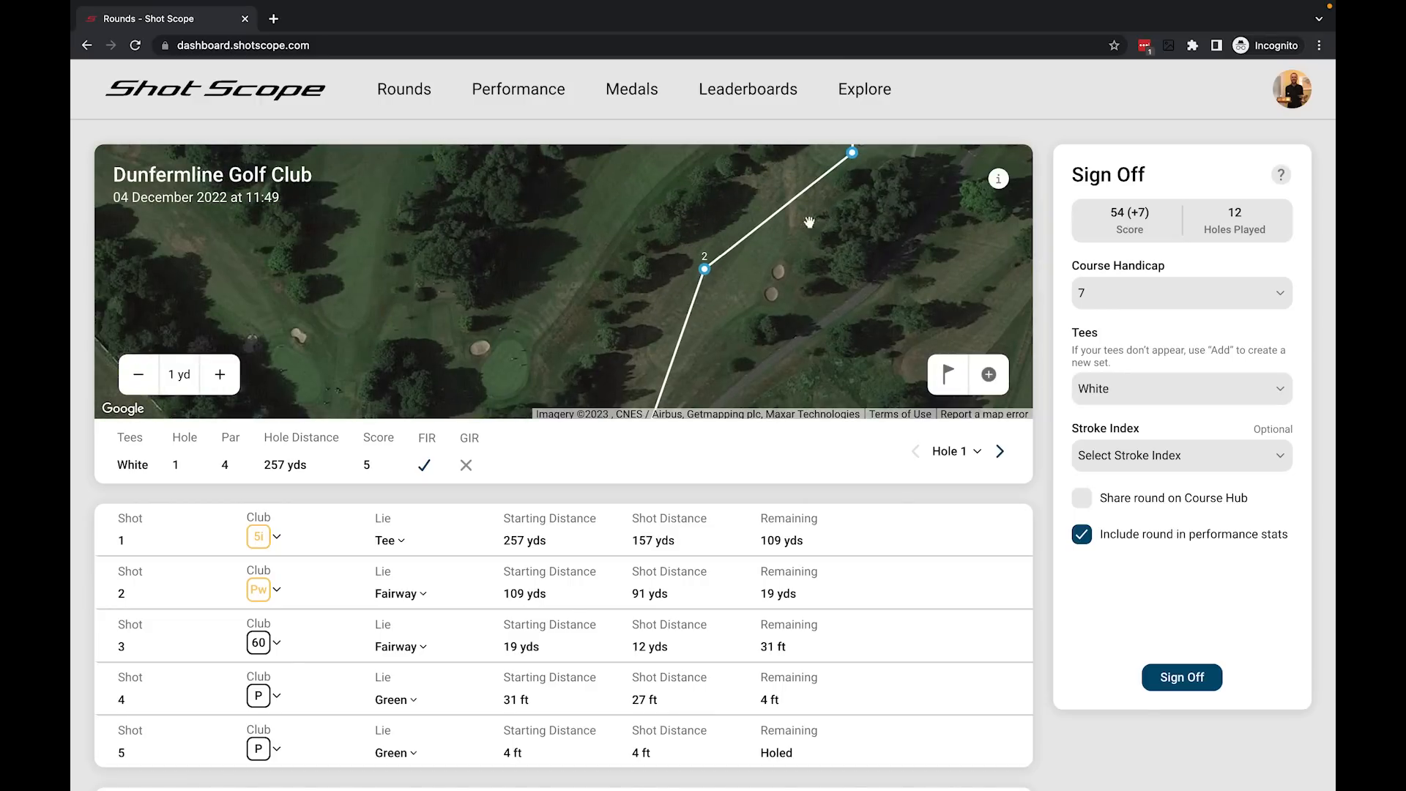
left_click_drag(778, 270, 788, 220)
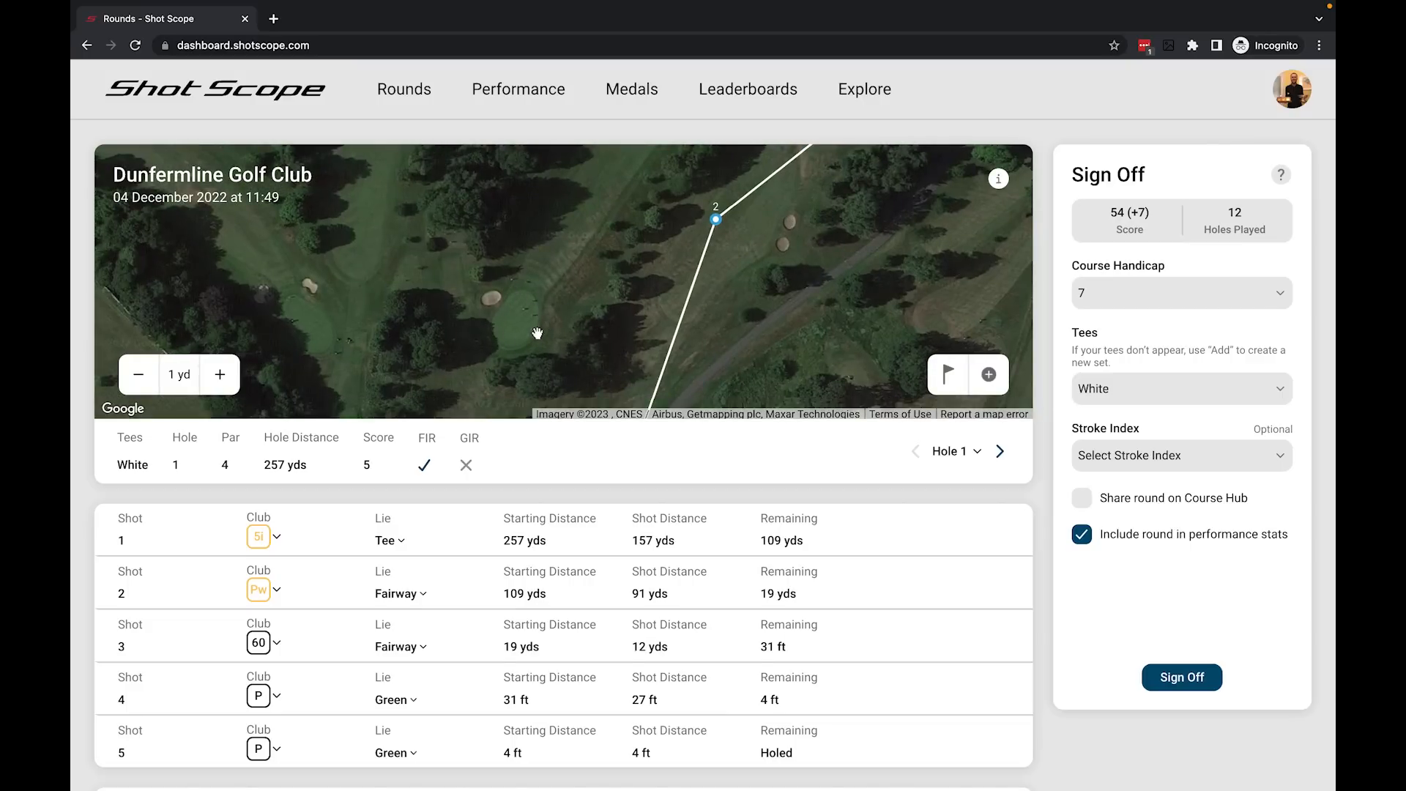
left_click_drag(717, 274, 636, 320)
scroll(635, 320, "up", 4)
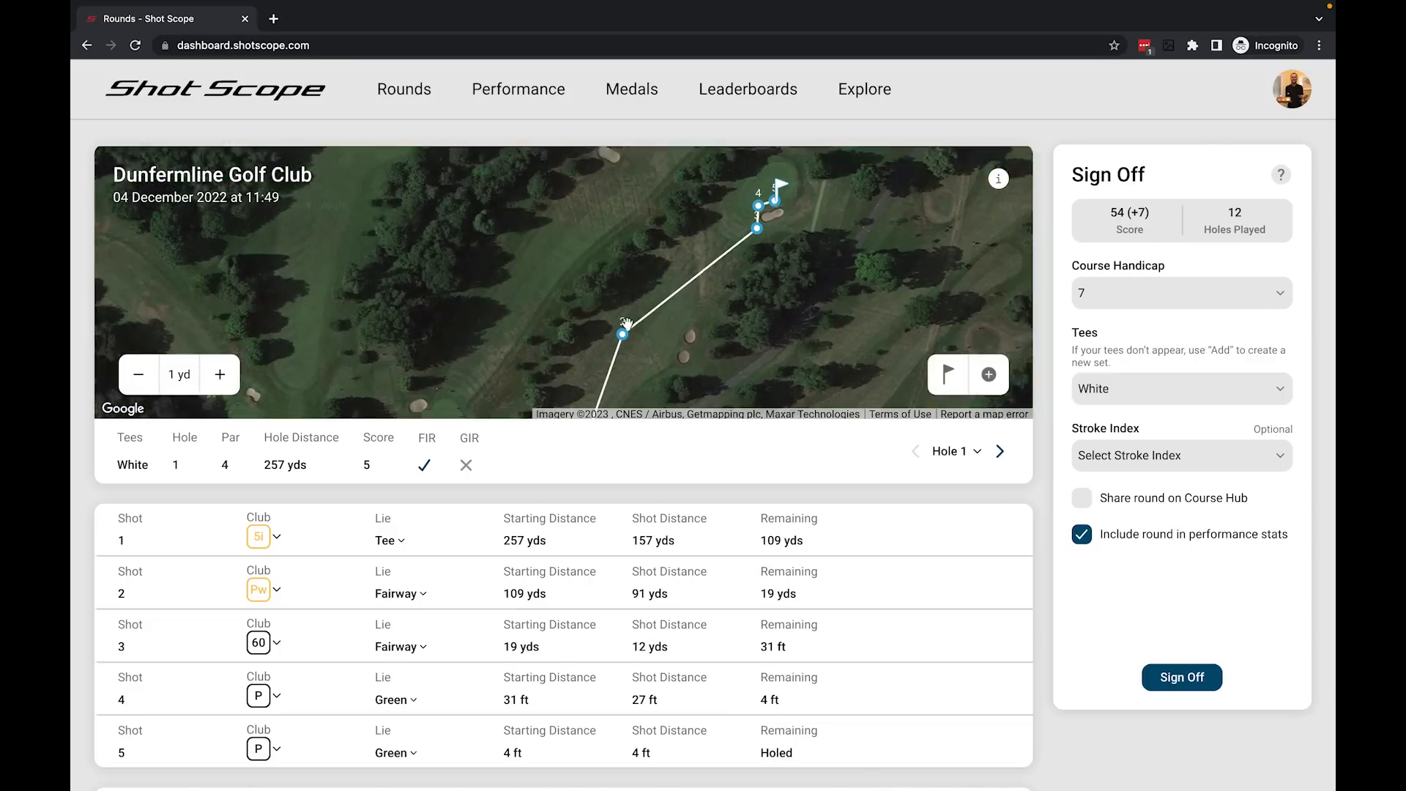
left_click_drag(632, 234, 632, 201)
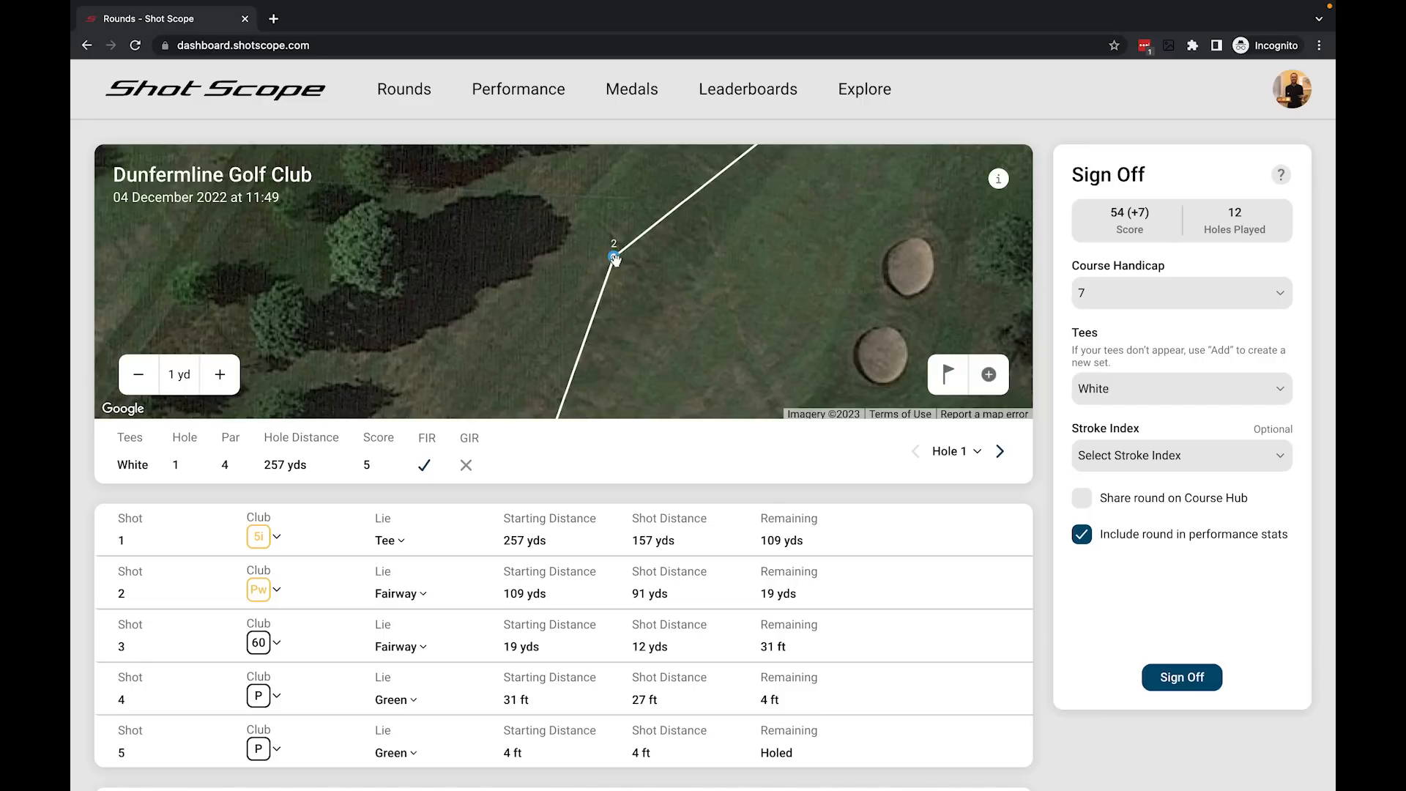
left_click(614, 258)
left_click_drag(615, 262, 620, 264)
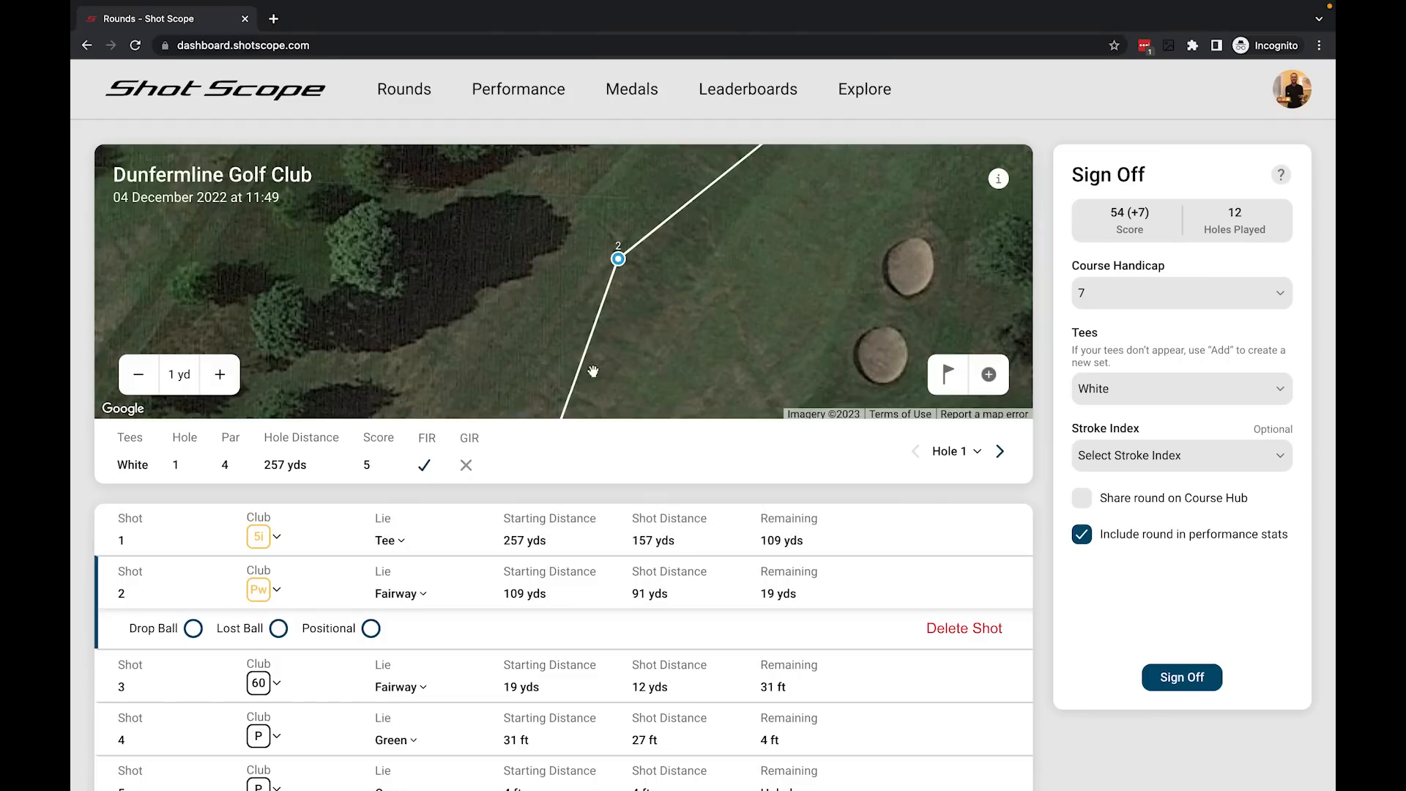
Try Rough as the lie of shot 2 on hole 1, set it back to Fairway, and close the shot's options.
left_click(432, 601)
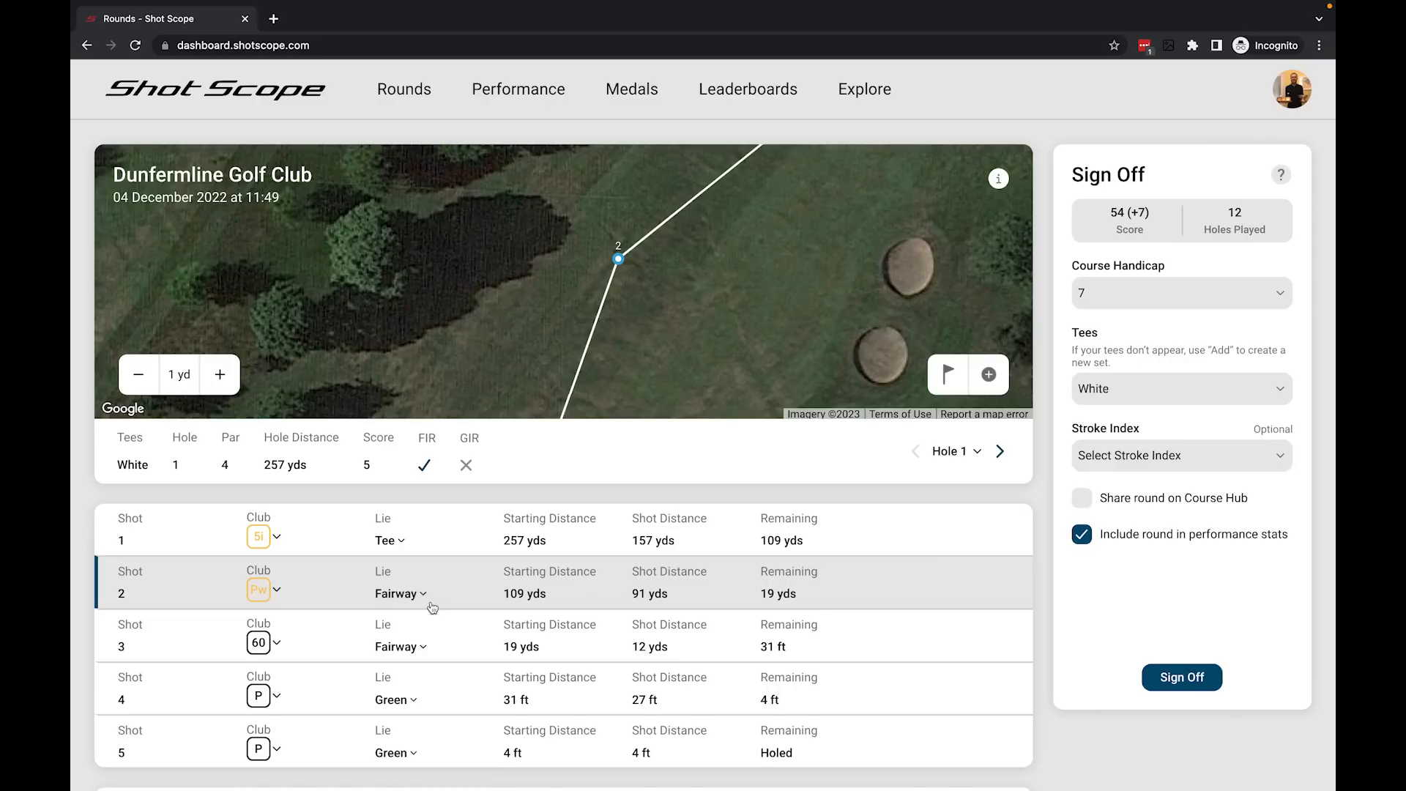
left_click(423, 599)
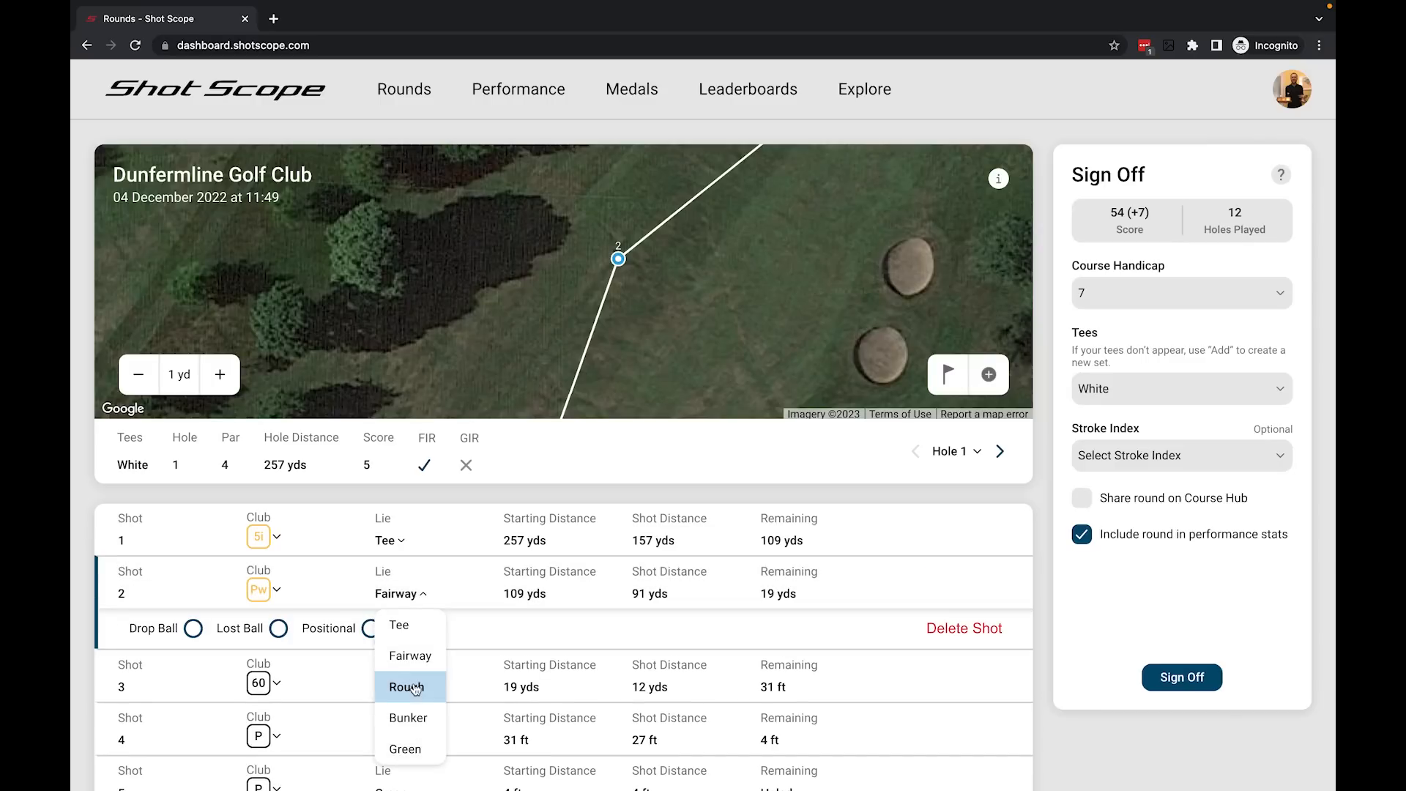
left_click(414, 688)
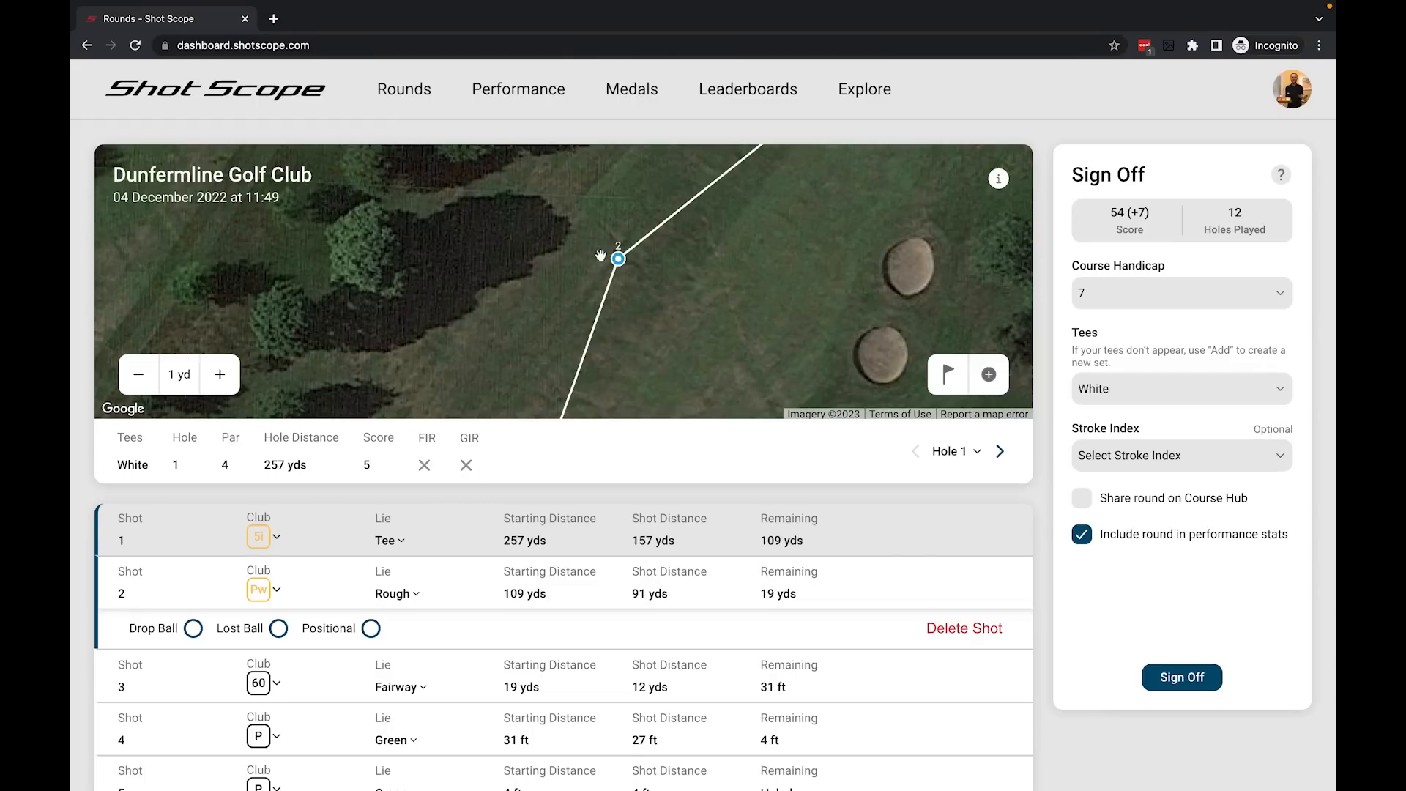
left_click(418, 596)
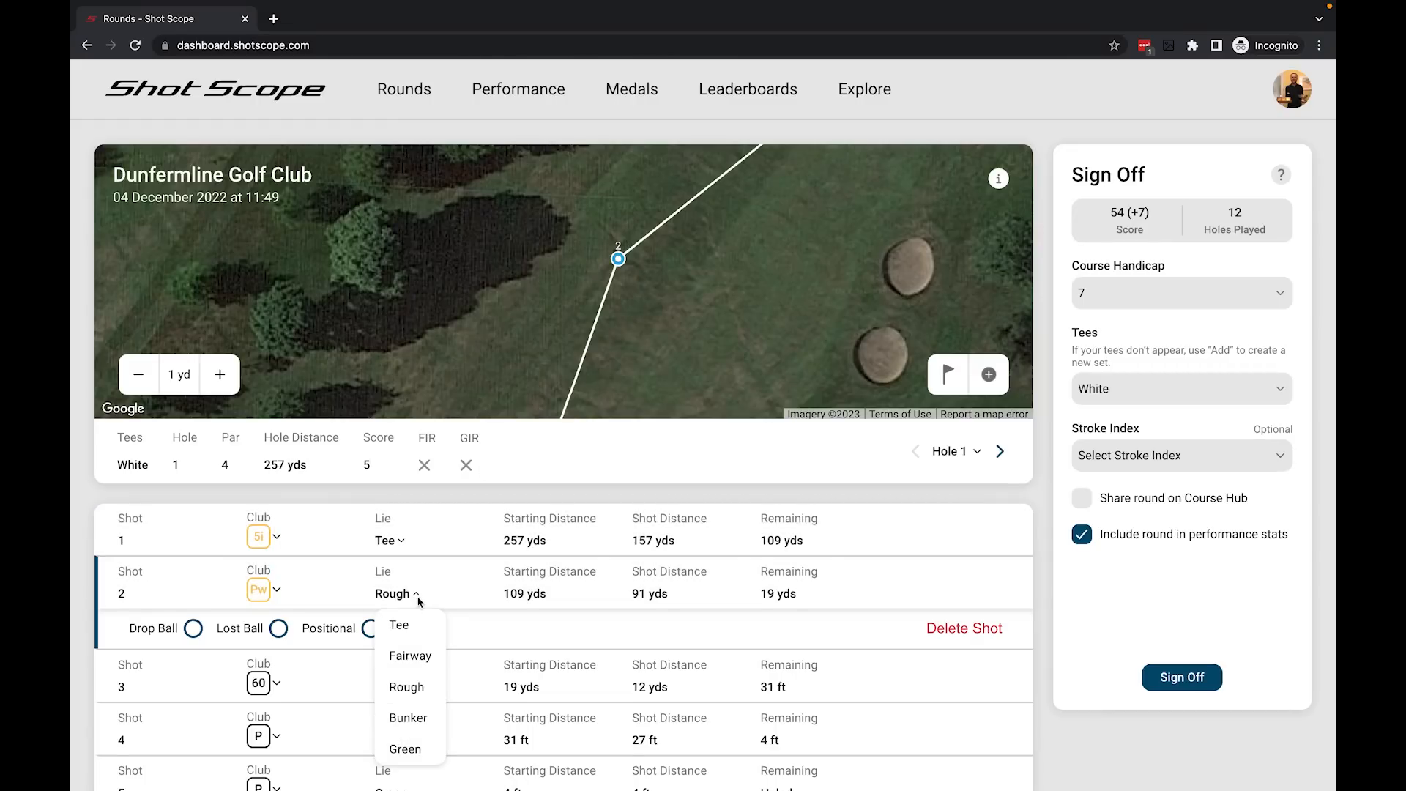
left_click(416, 662)
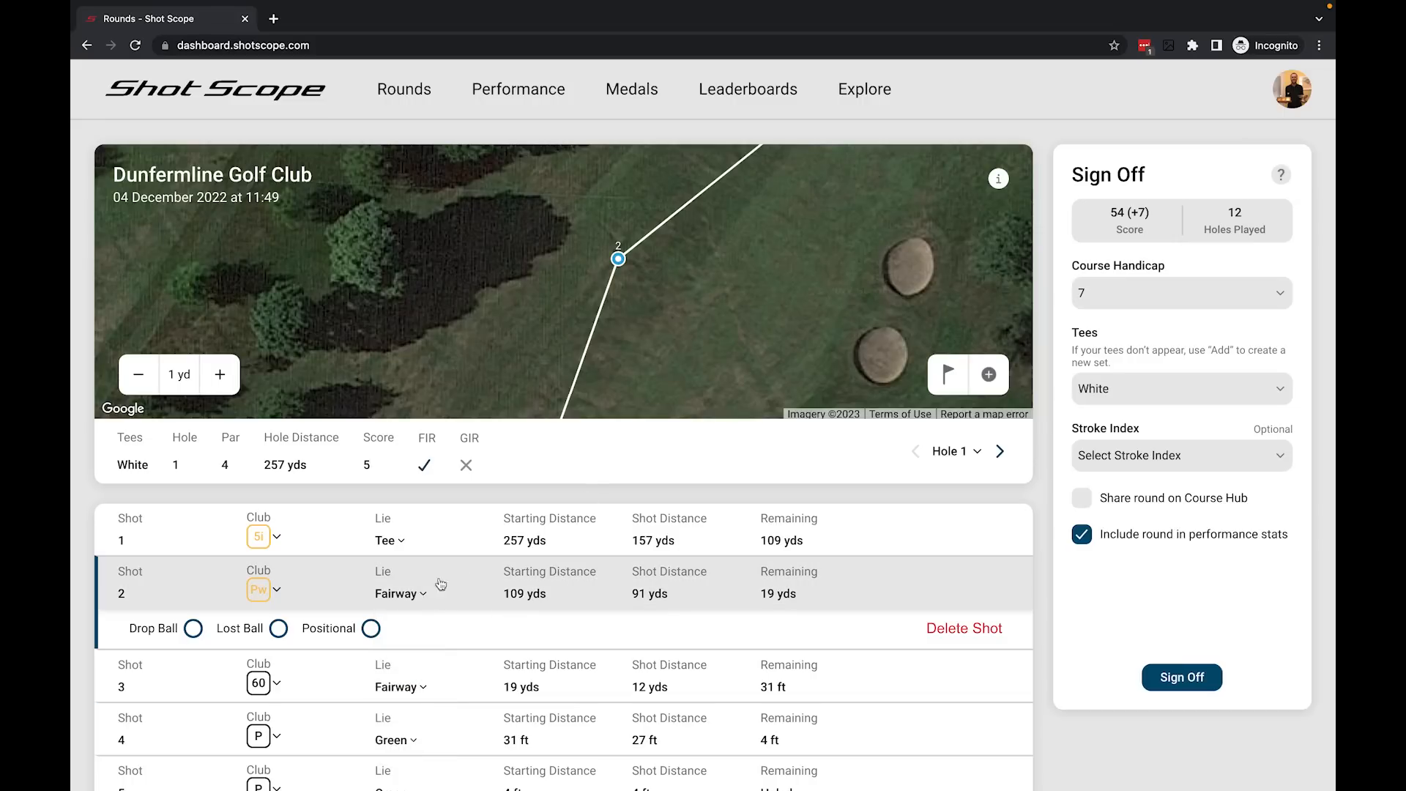
left_click(663, 605)
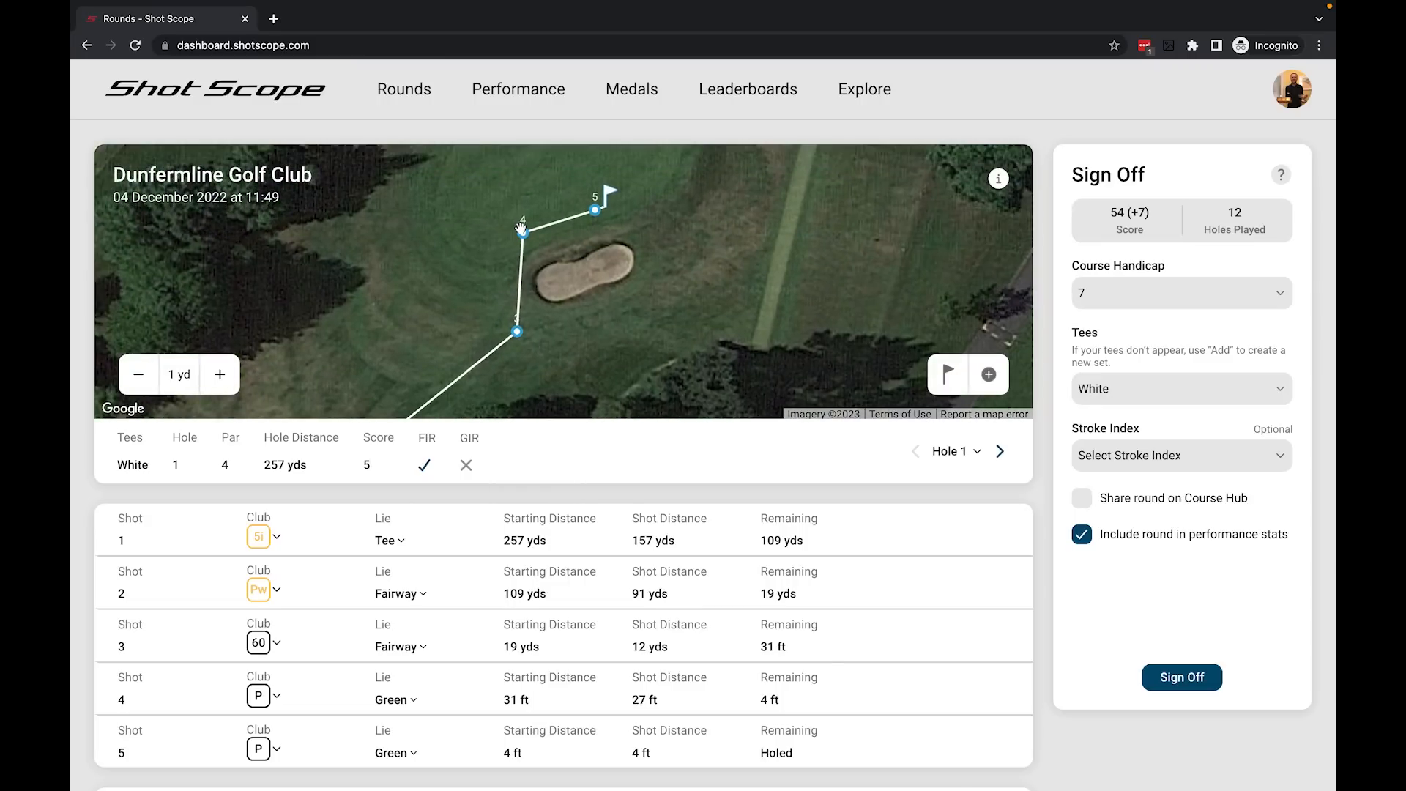
Move the hole 1 flag farther into the green, about 23 ft from shot 5.
left_click_drag(632, 198, 644, 271)
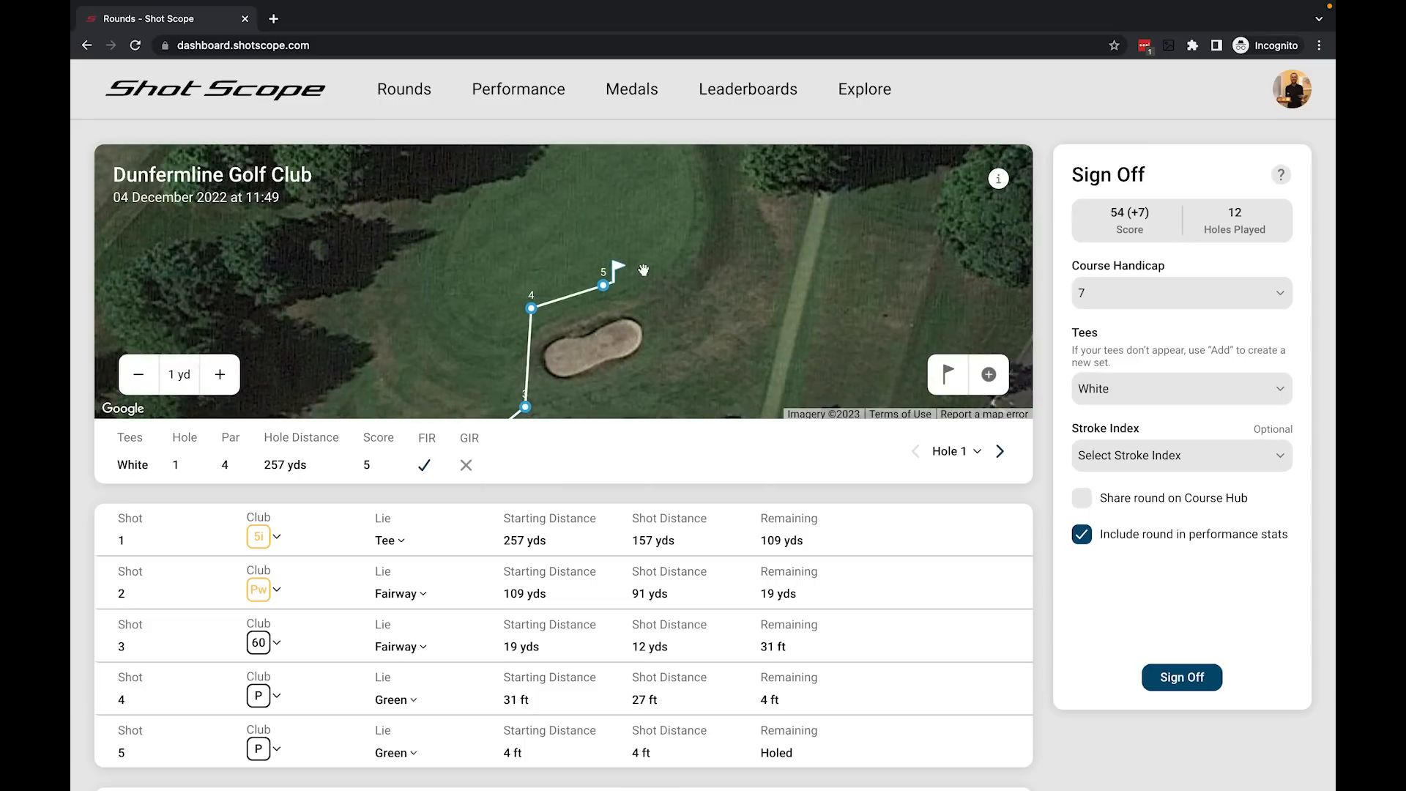
left_click_drag(644, 270, 655, 301)
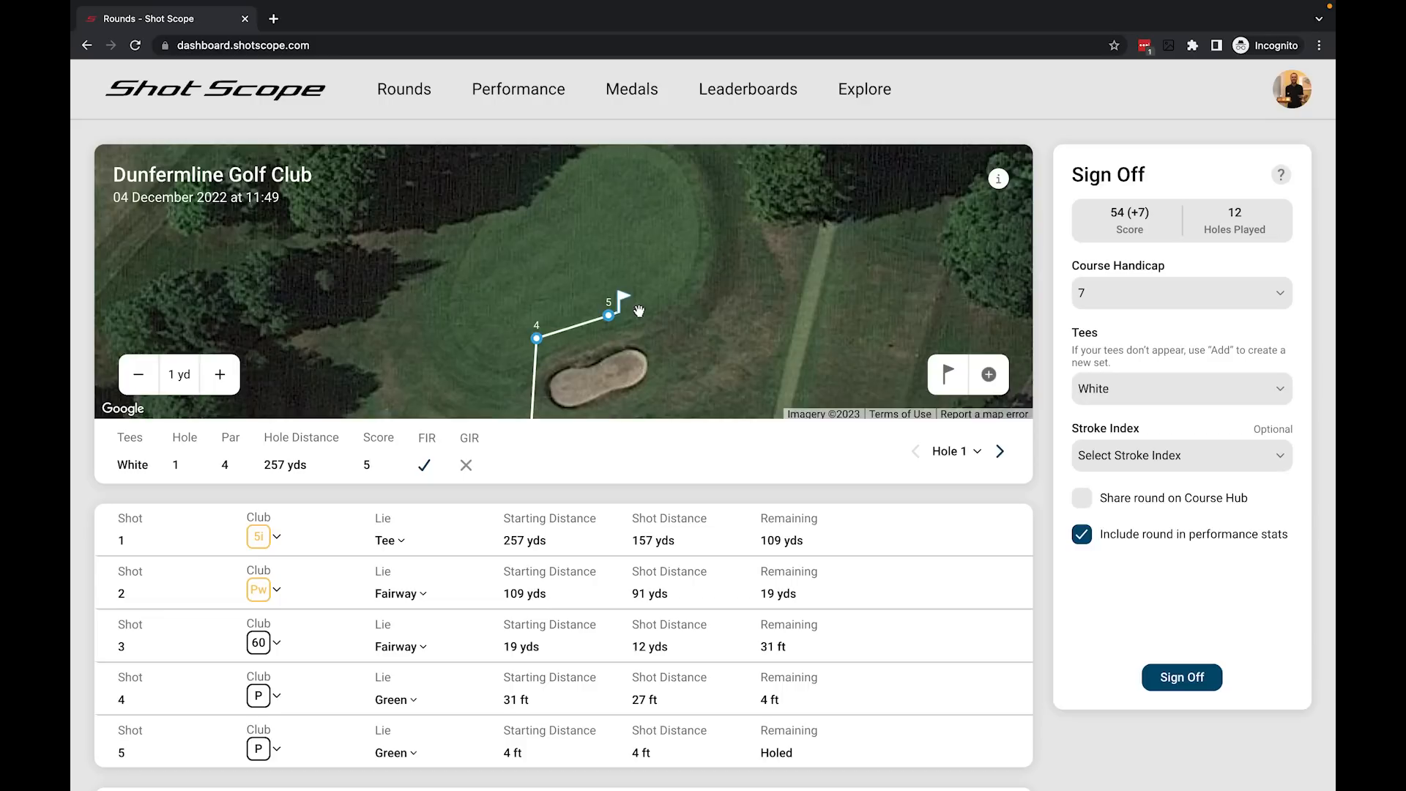
left_click_drag(622, 297, 643, 262)
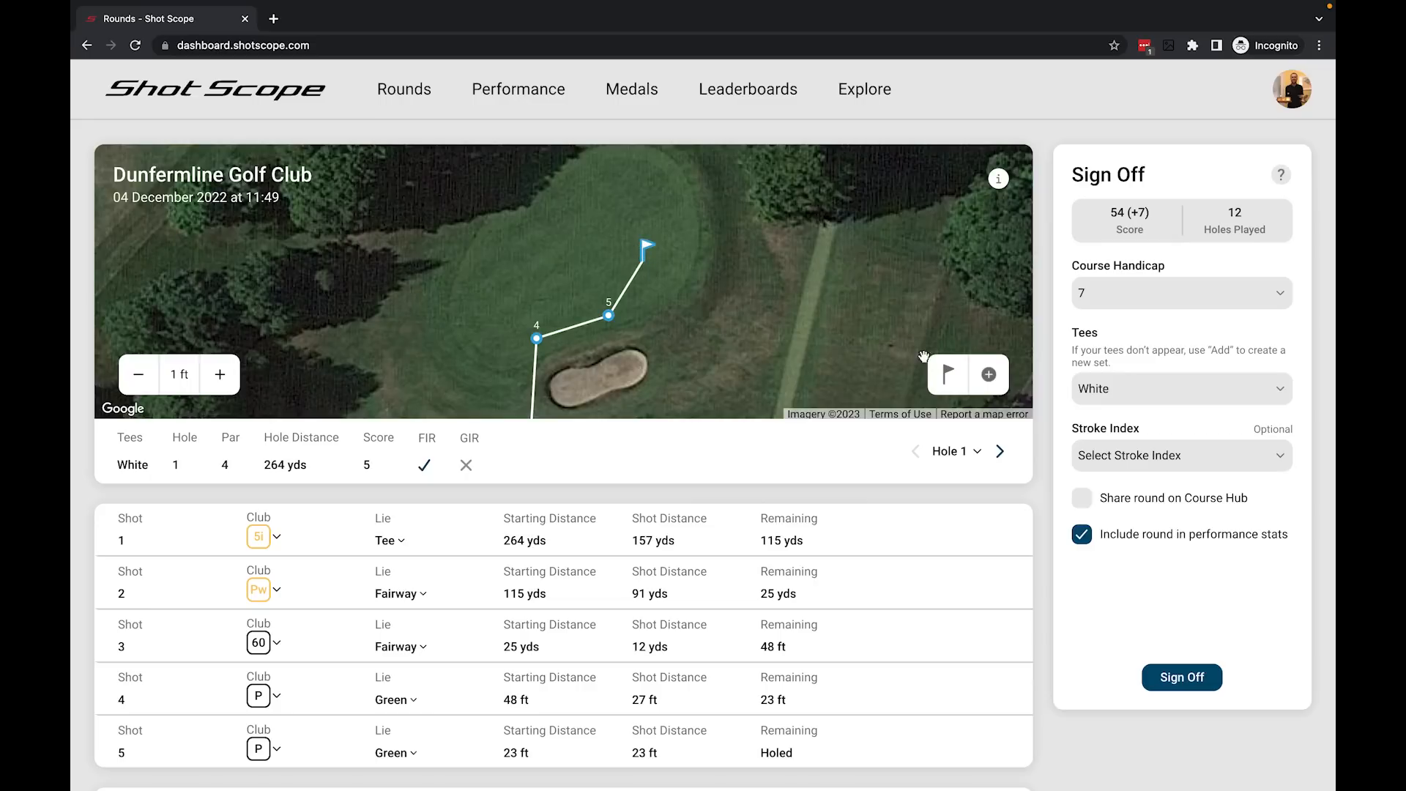
Jump the map to a close-up of hole 1's flag, refocus after moving away, and return to the whole-hole view.
left_click(951, 376)
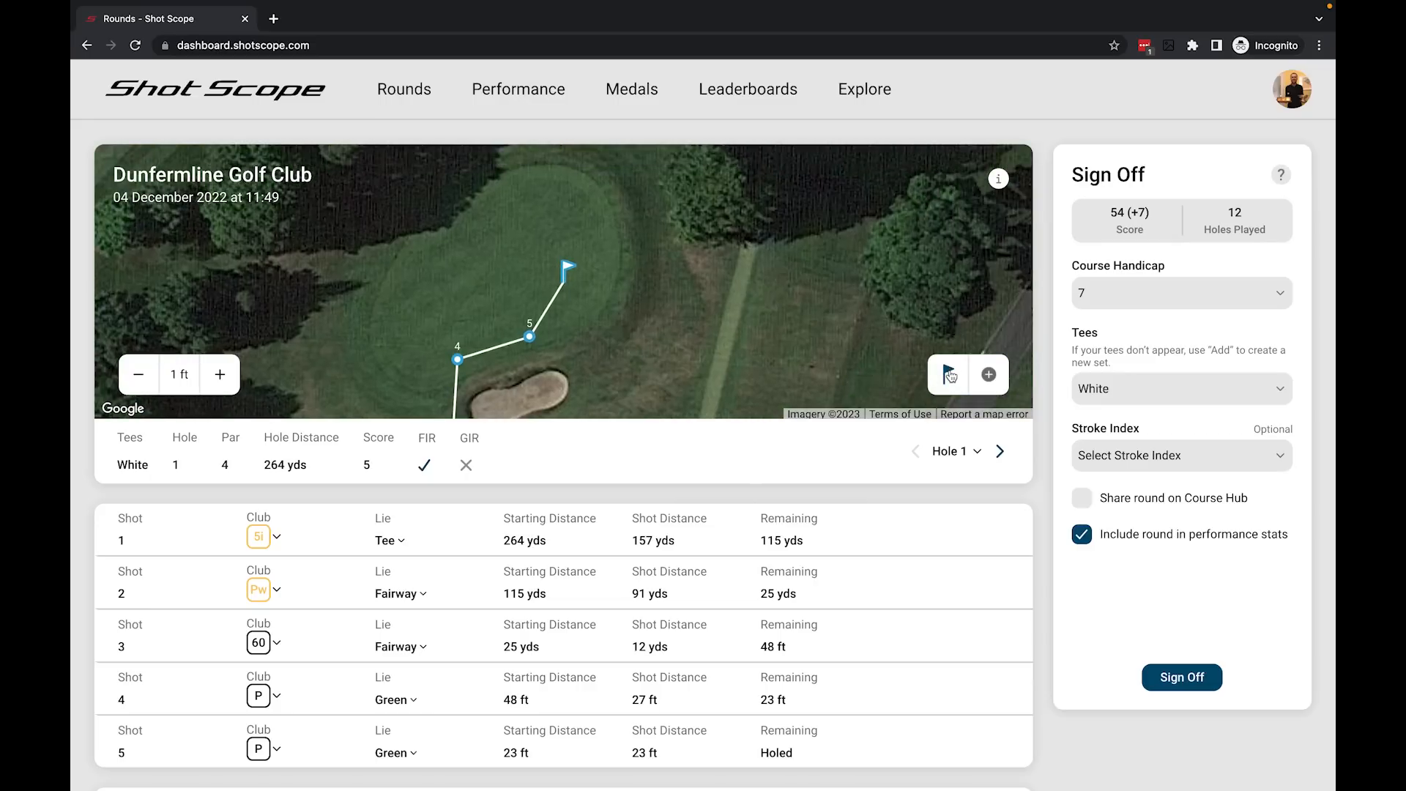
left_click_drag(785, 261, 815, 217)
left_click_drag(513, 396, 693, 244)
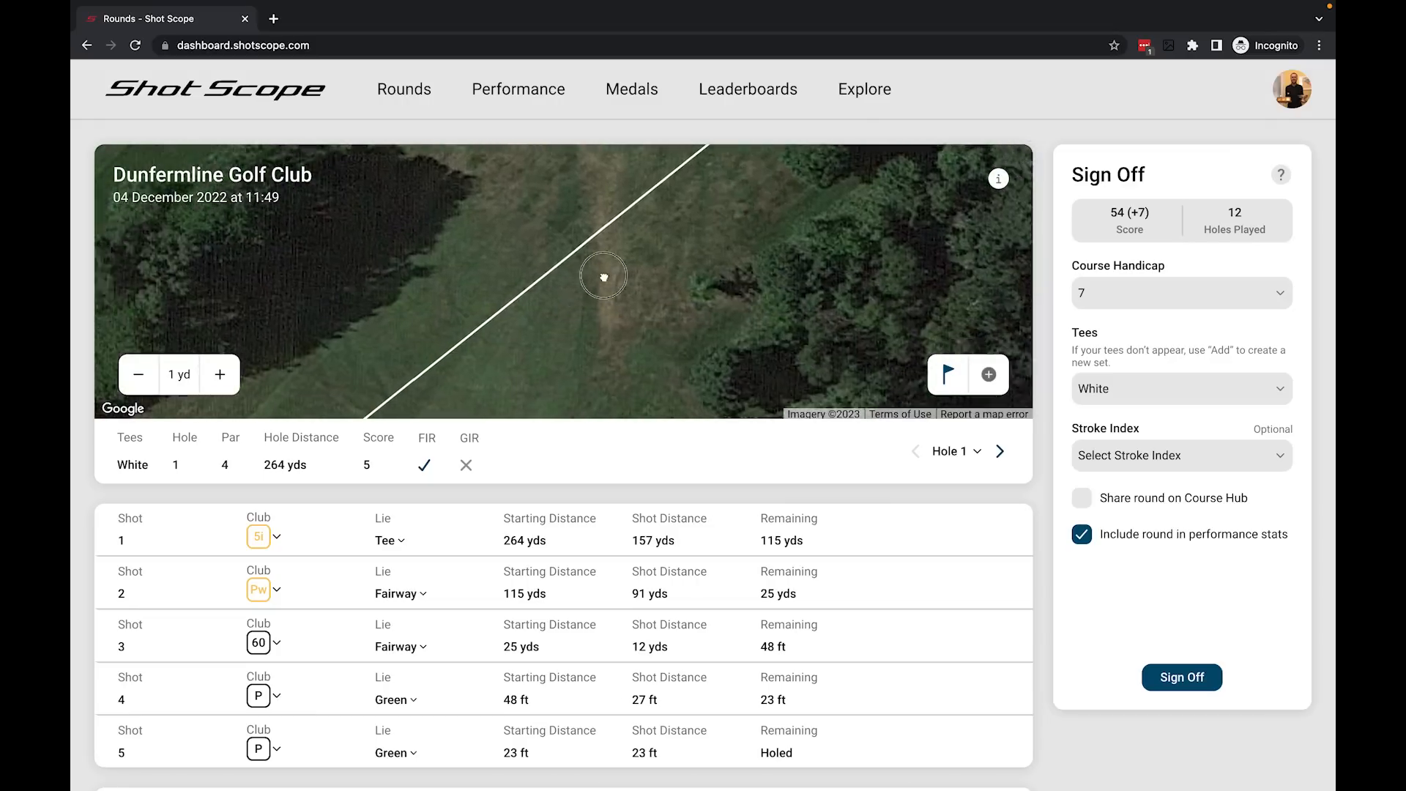
left_click_drag(603, 276, 710, 214)
left_click(946, 377)
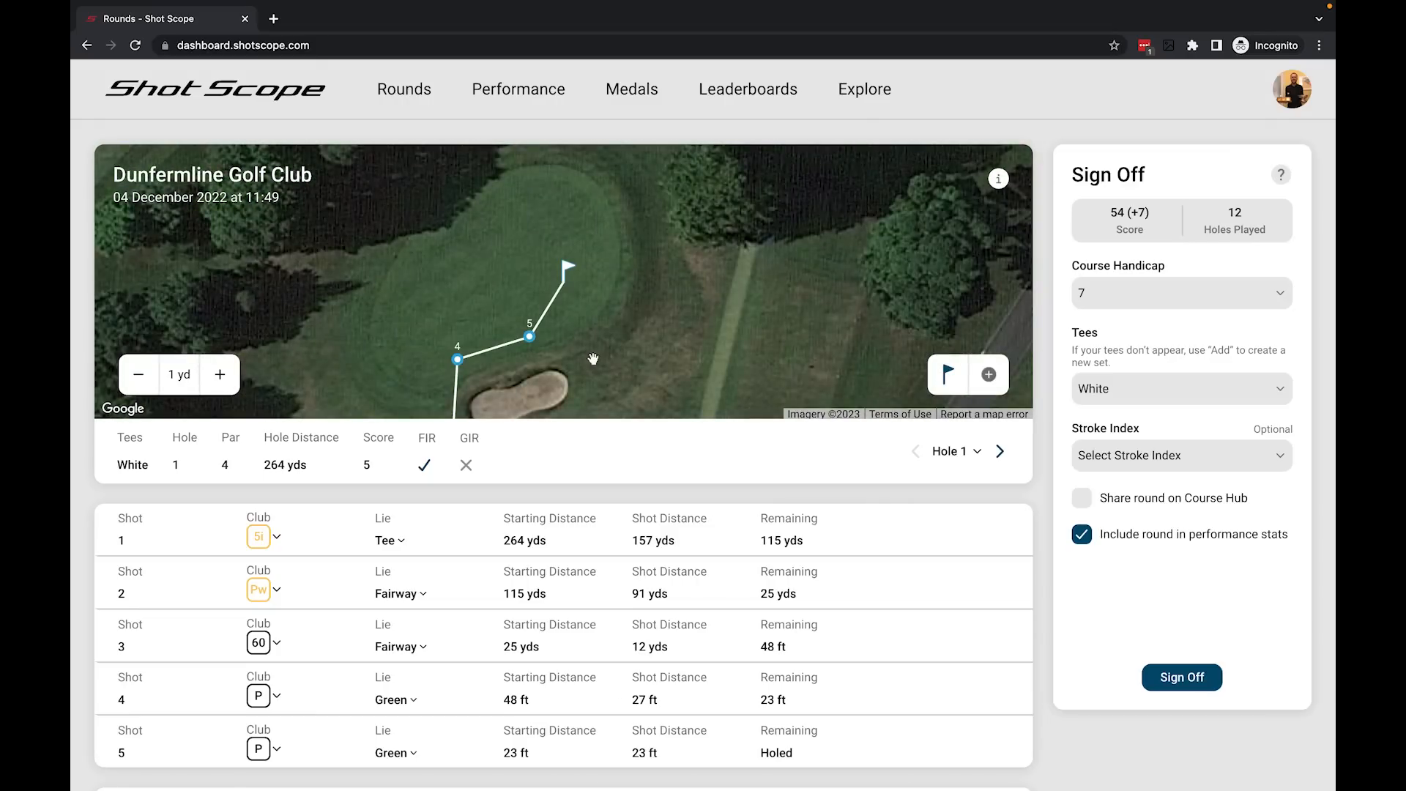
left_click(950, 373)
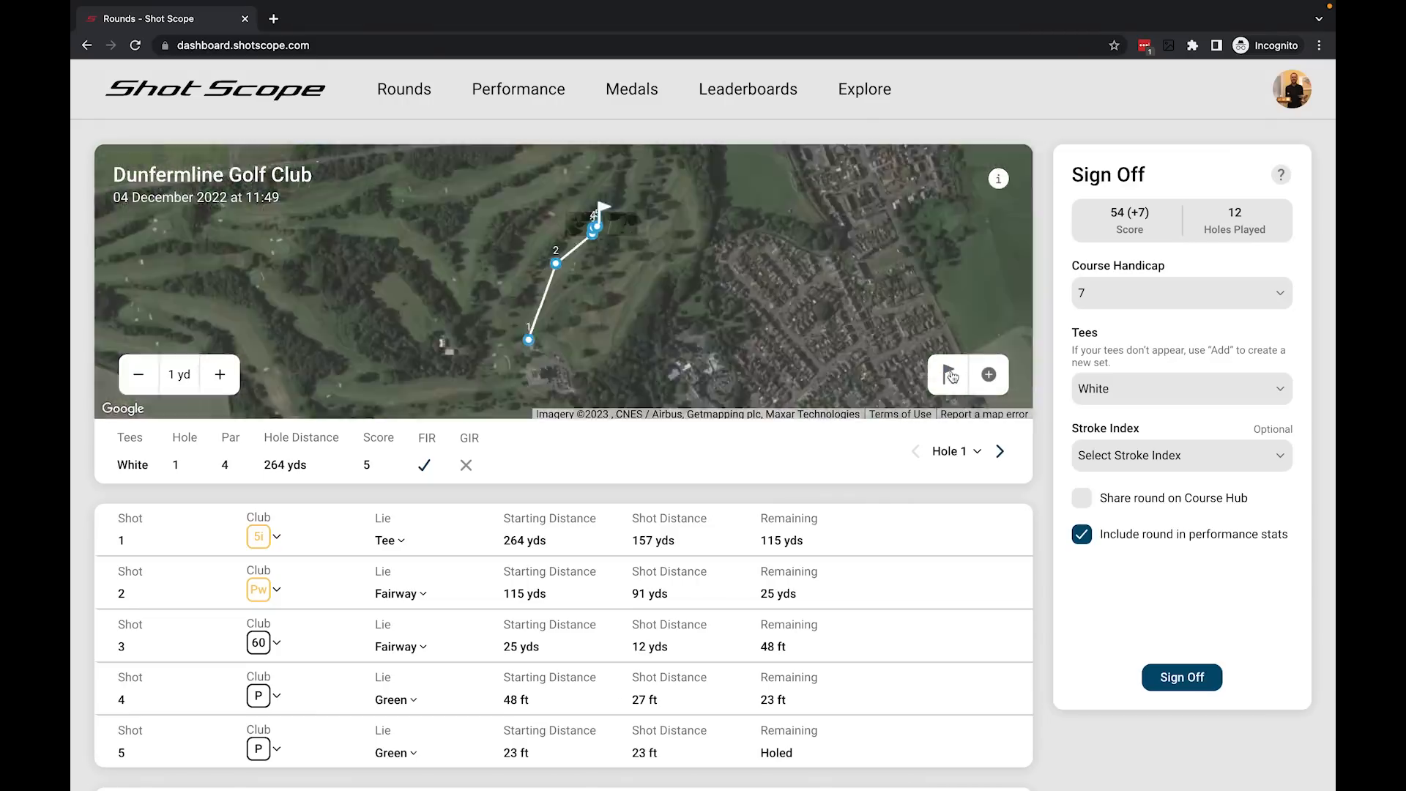
Zoom to hole 1's green and shift its flag to about 25 ft from shot 5.
left_click(949, 375)
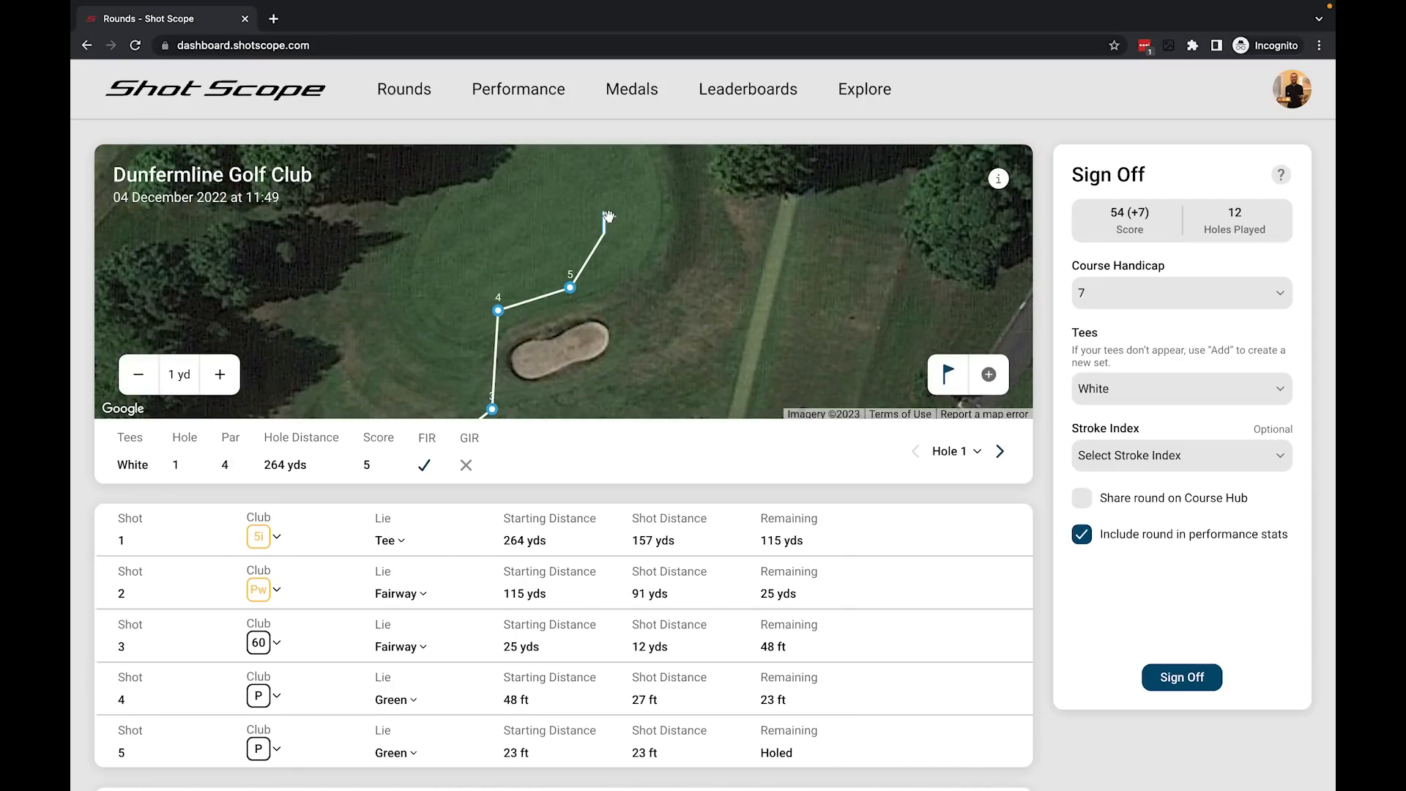
left_click_drag(607, 217, 617, 236)
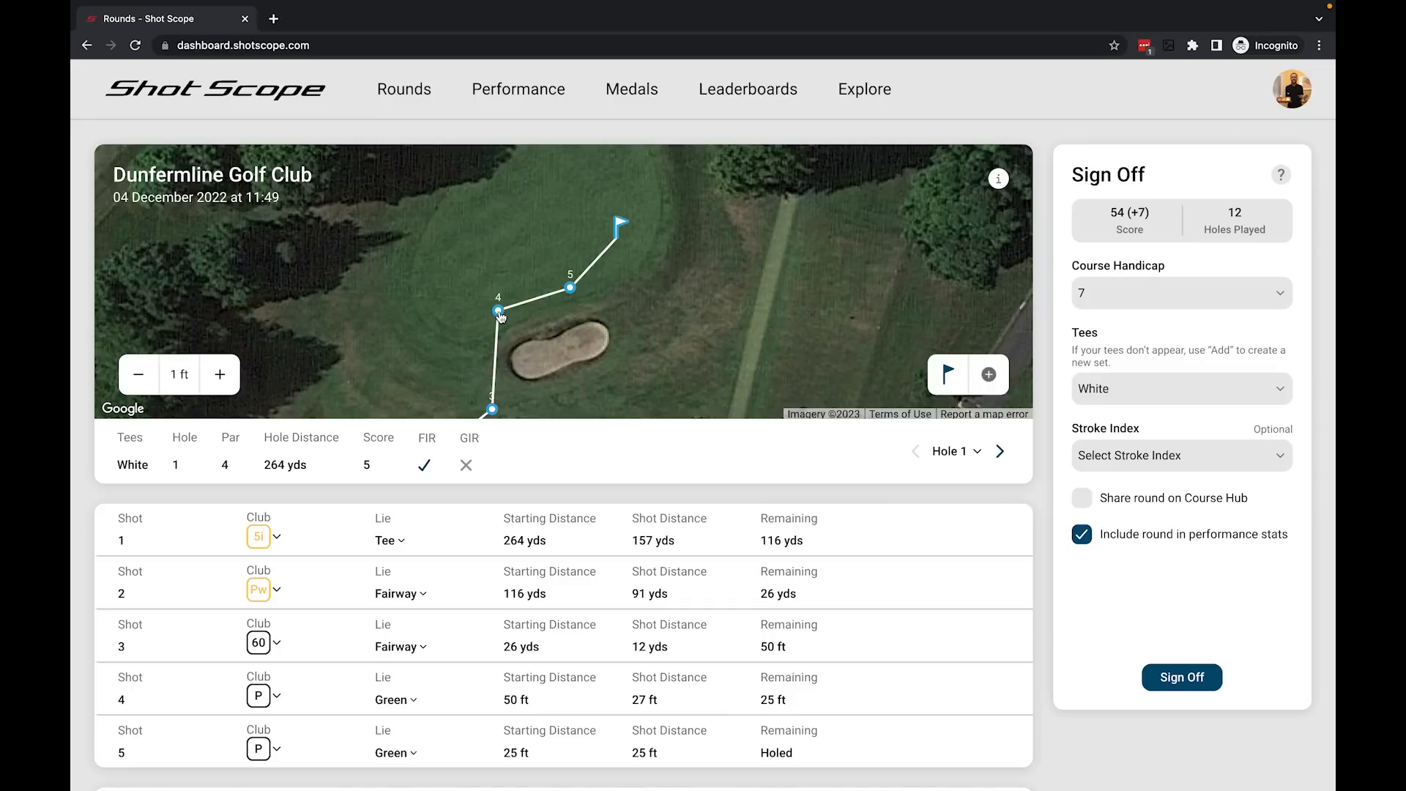
Move shot 5 on hole 1 close to the flag and make it a Short Tap In.
left_click(571, 289)
left_click(571, 289)
mouse_move(572, 290)
left_mouse_down()
mouse_move(617, 245)
mouse_move(605, 250)
left_mouse_up()
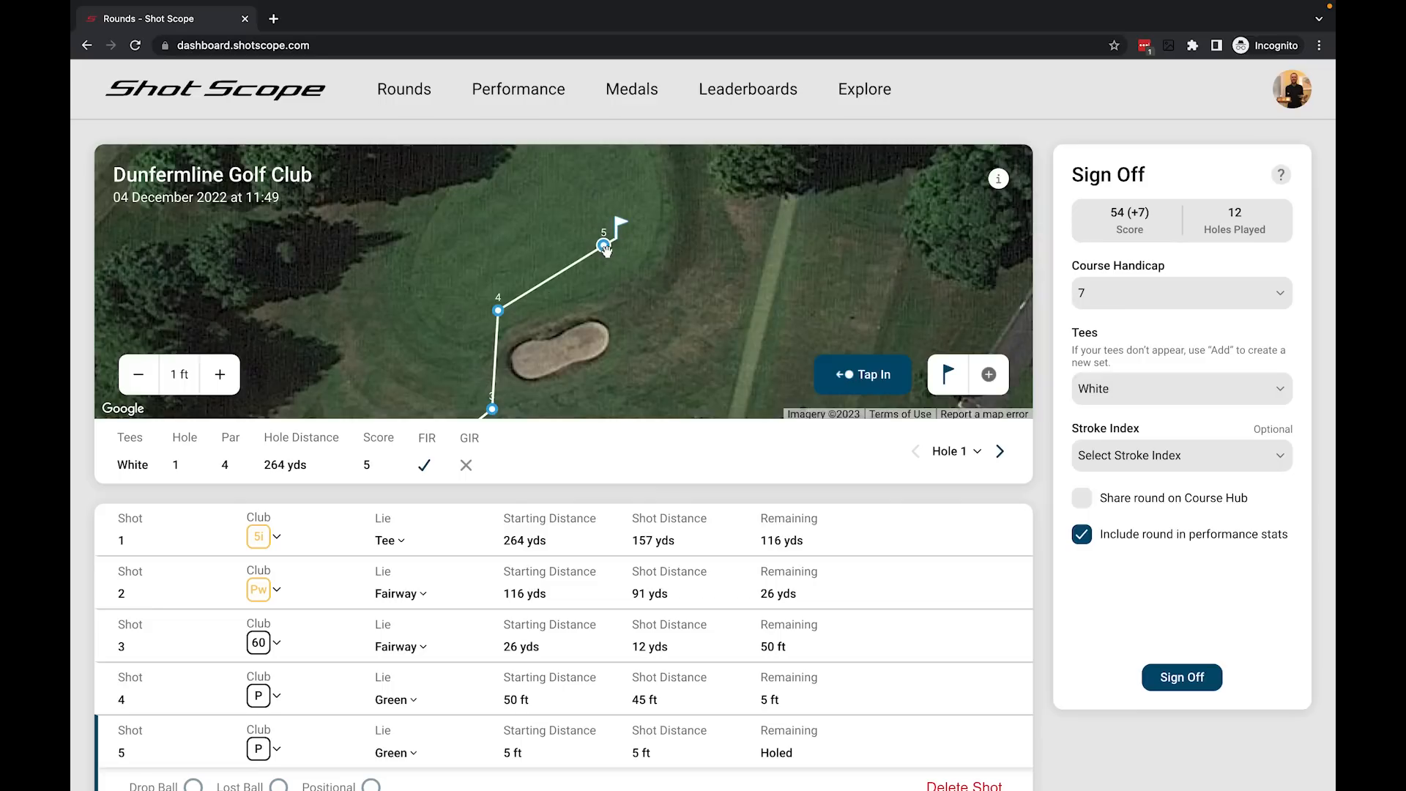
left_click(871, 380)
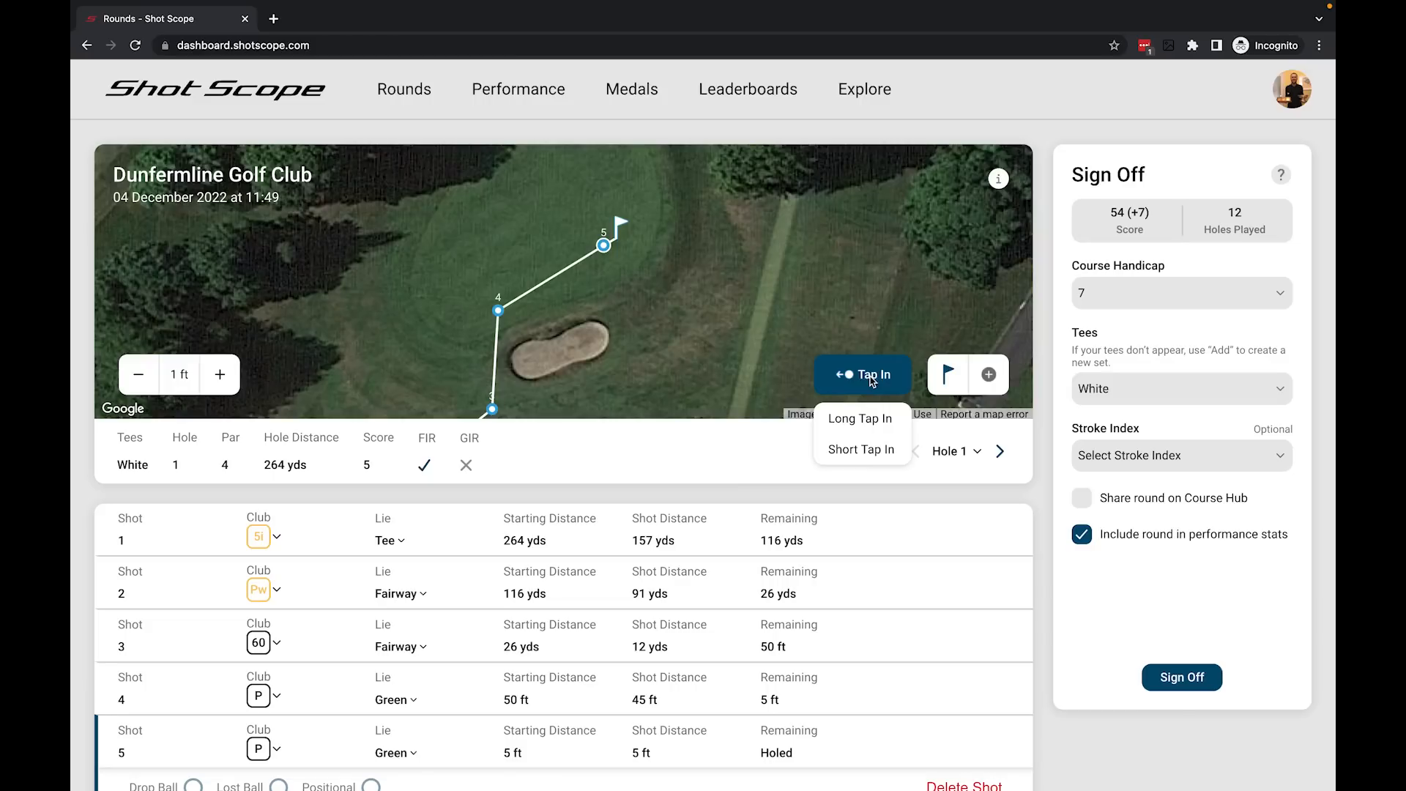
left_click(865, 451)
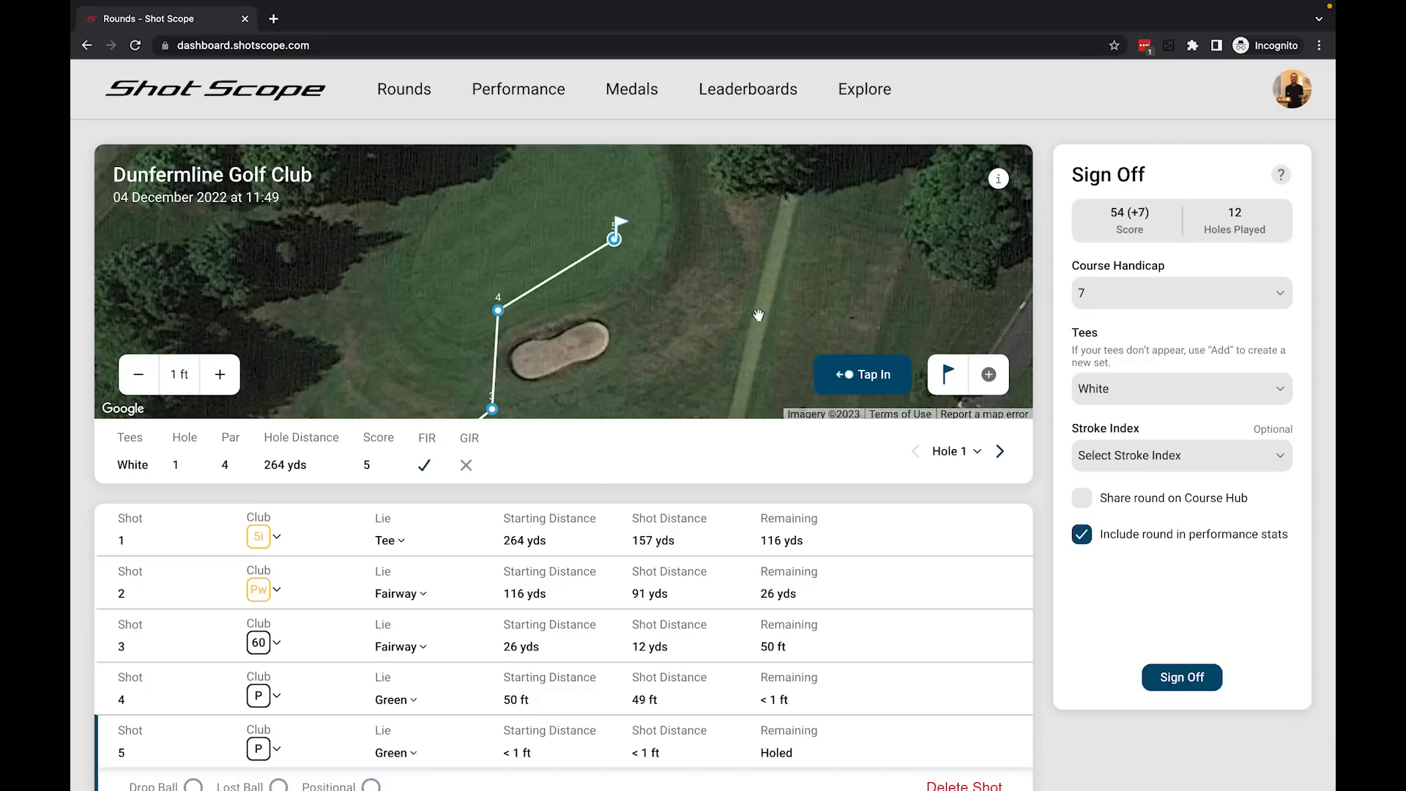
Advance to hole 2, then browse holes 3 and 4 from the scorecard and return to hole 2.
left_click(1000, 452)
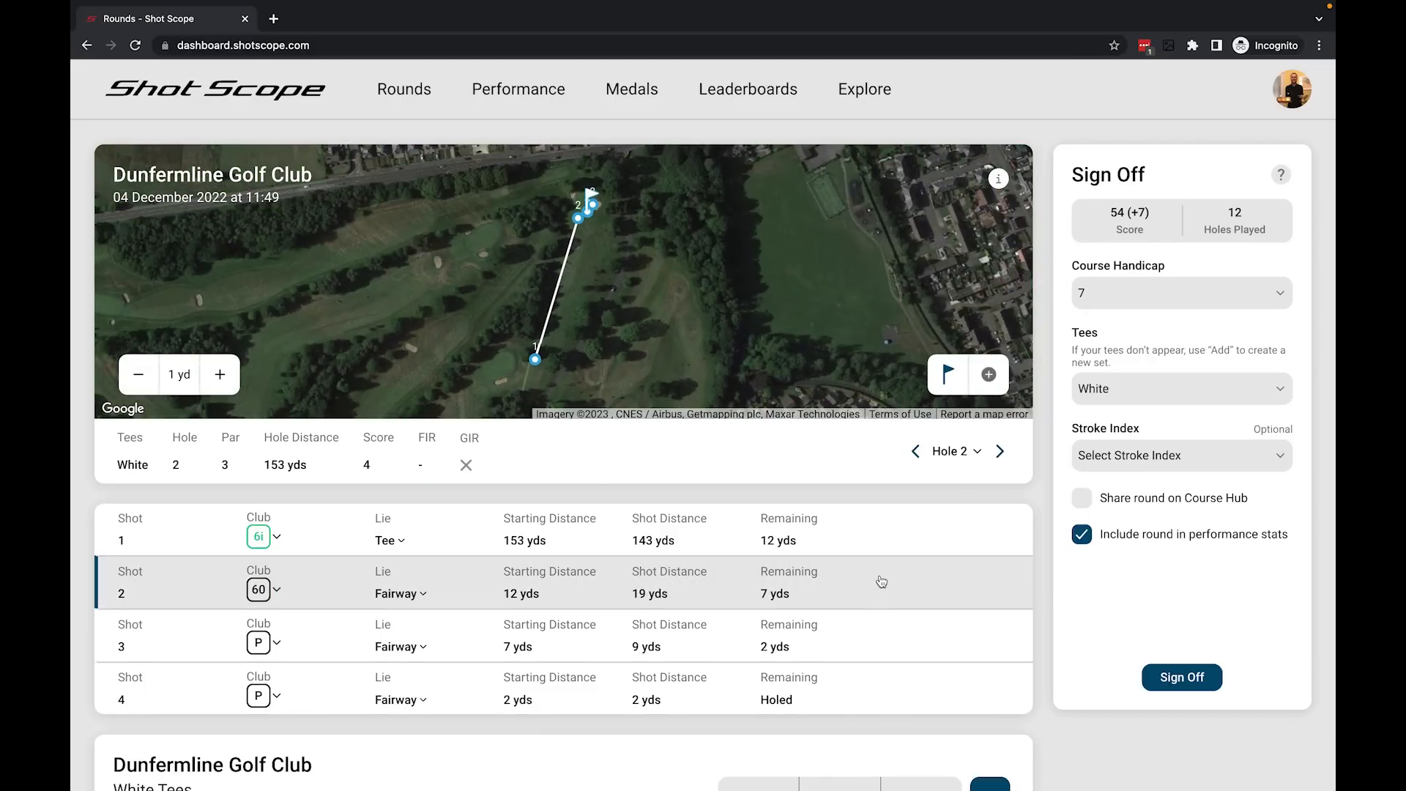
scroll(881, 581, "down", 3)
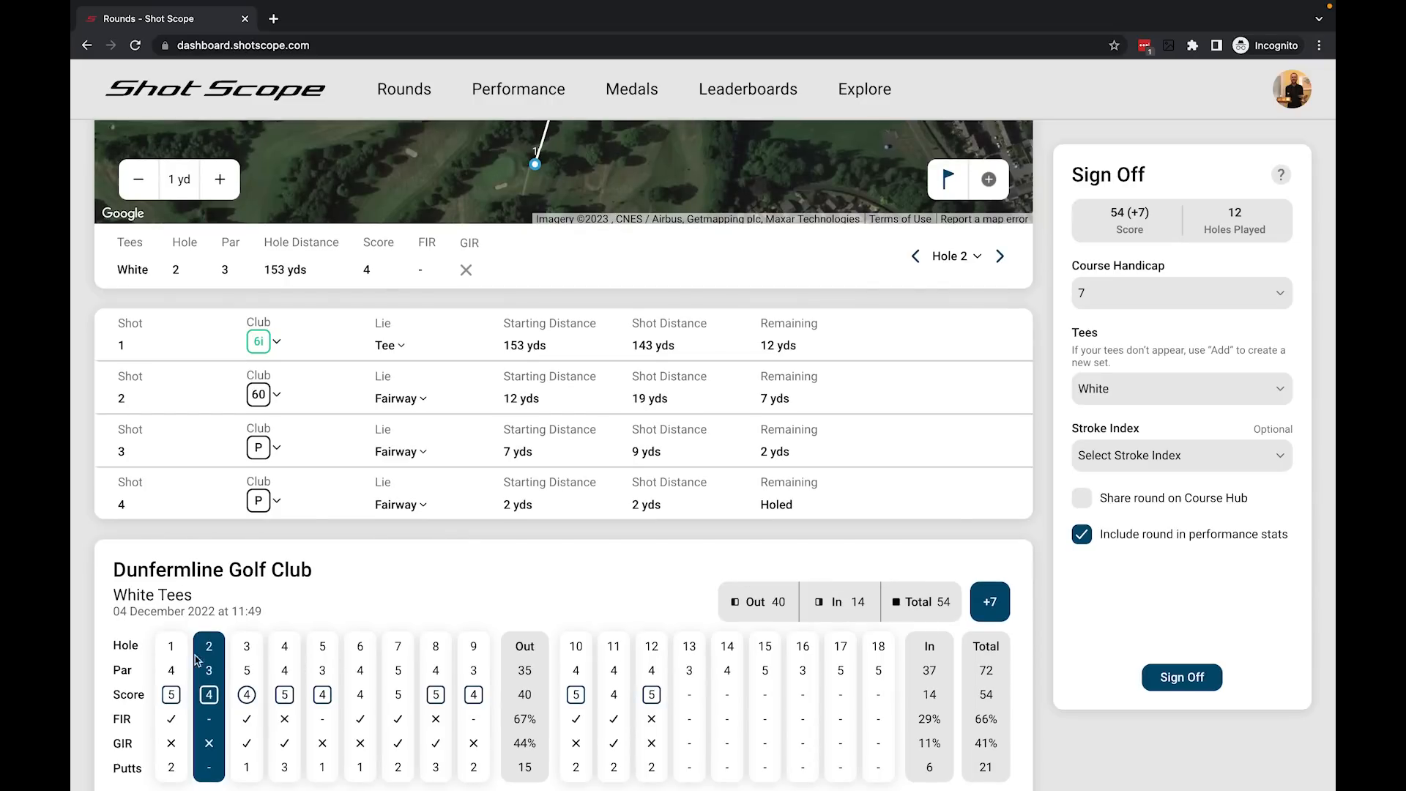
left_click(251, 665)
left_click(278, 664)
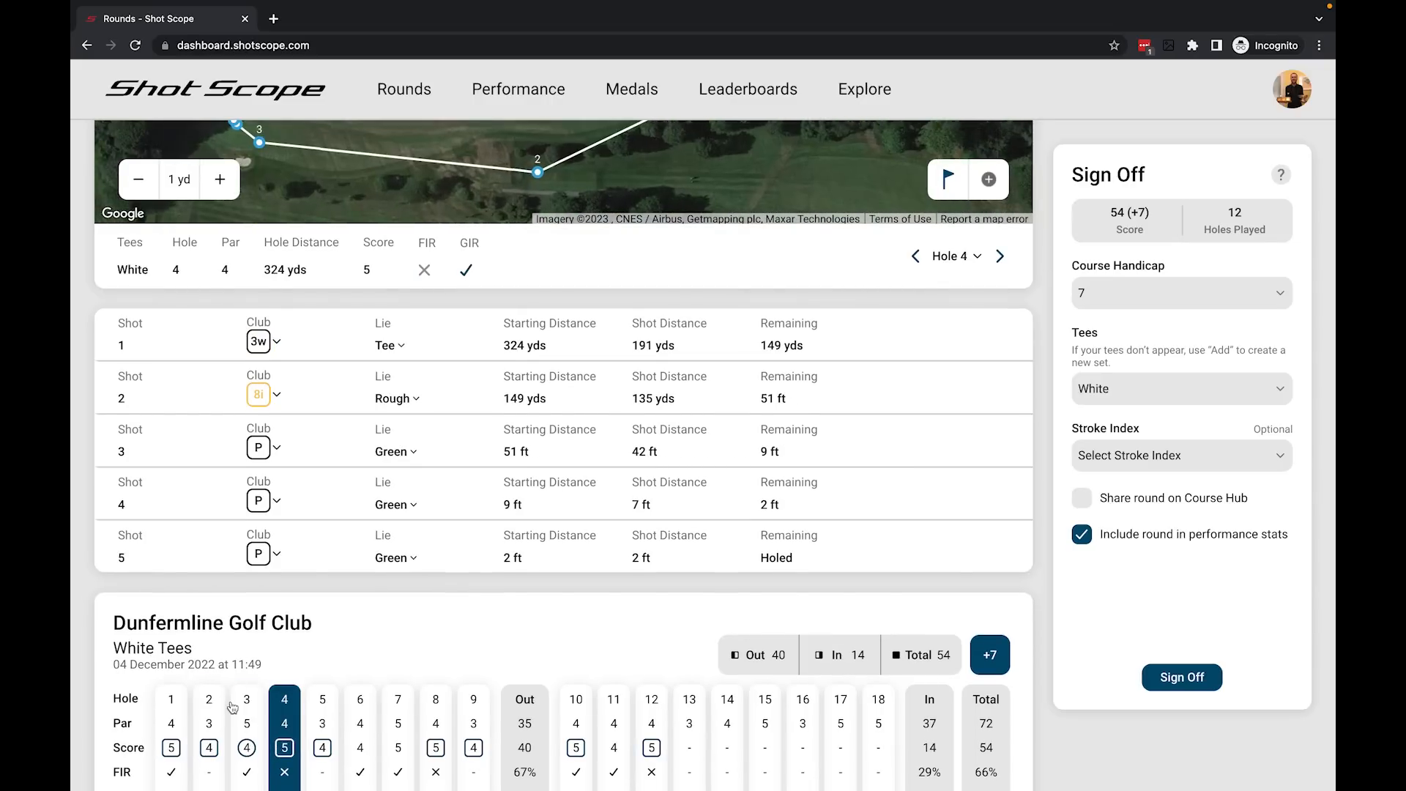
left_click(253, 714)
left_click(208, 697)
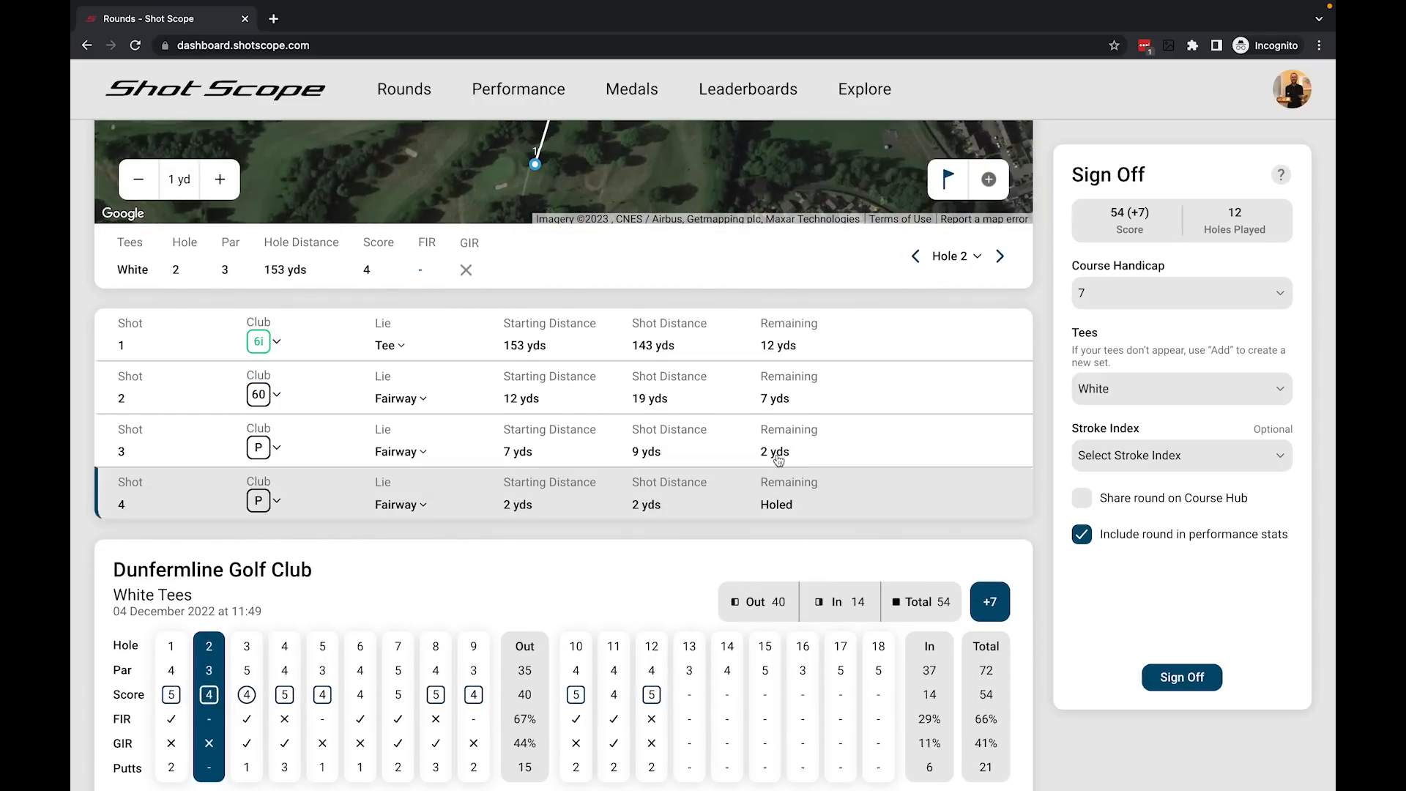
Look over the Front 9 and Back 9 hole picker and choose hole 2 in it.
left_click(977, 257)
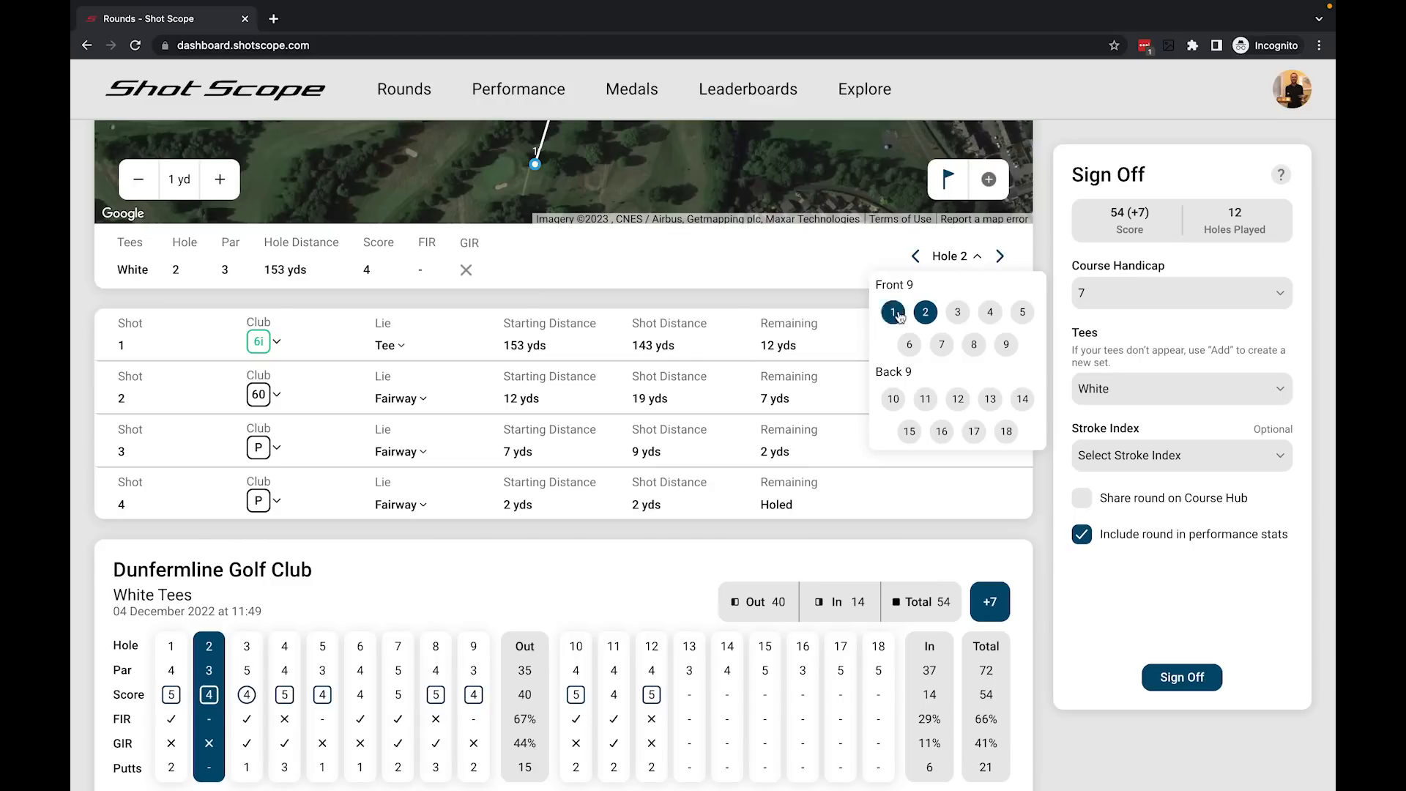
left_click(978, 262)
left_click(978, 260)
left_click(929, 315)
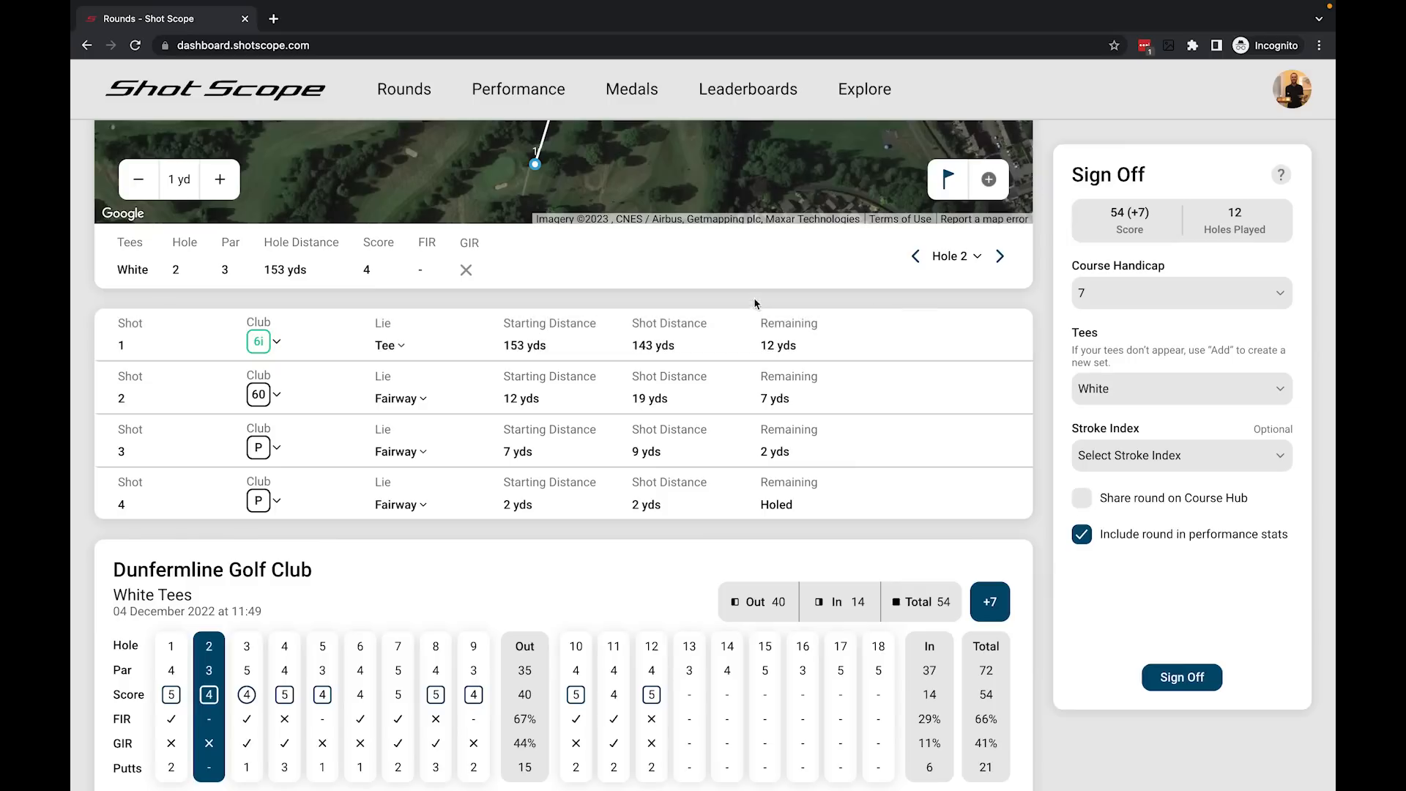
Move hole 2's flag slightly west on the green and place shot 4 about 6 ft from it.
scroll(755, 304, "up", 3)
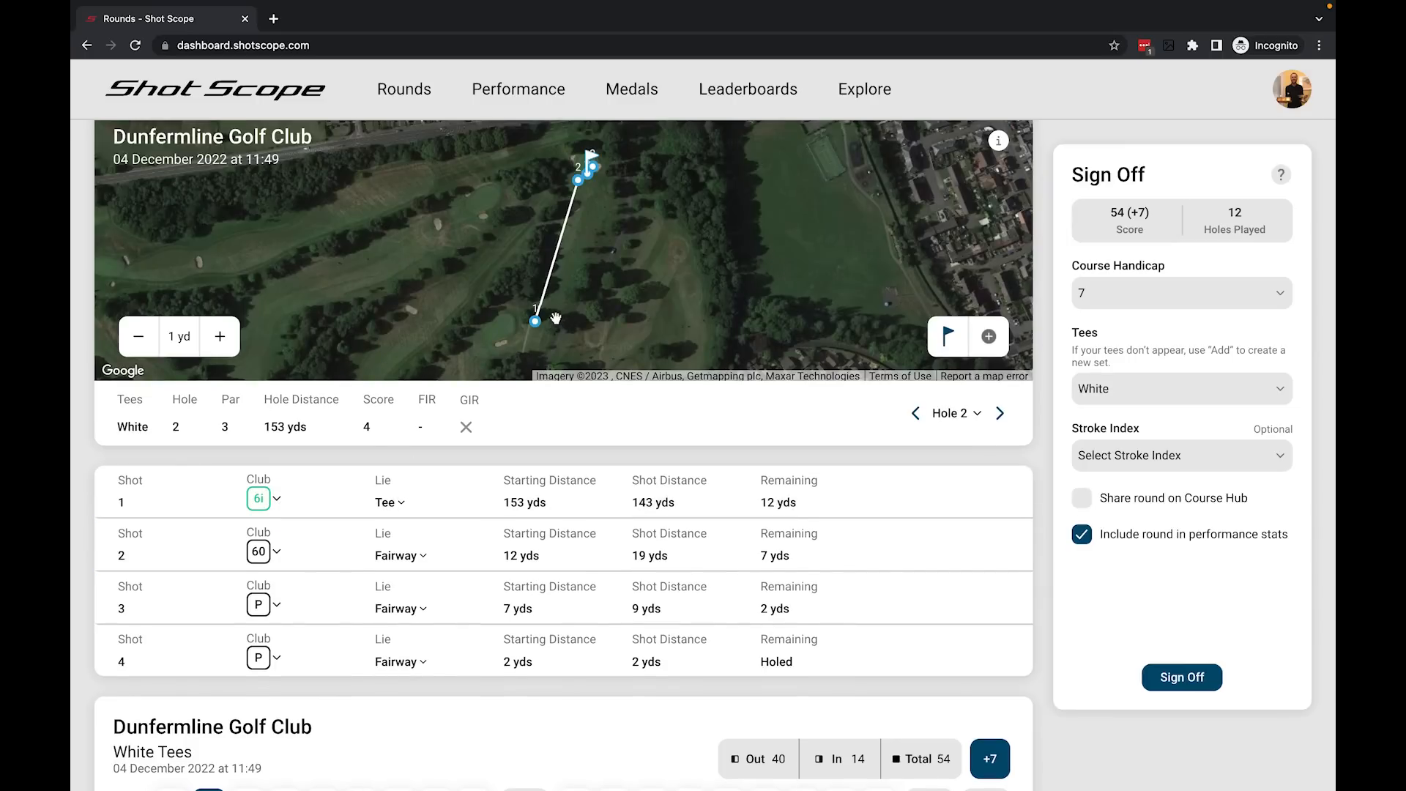
double_click(599, 243)
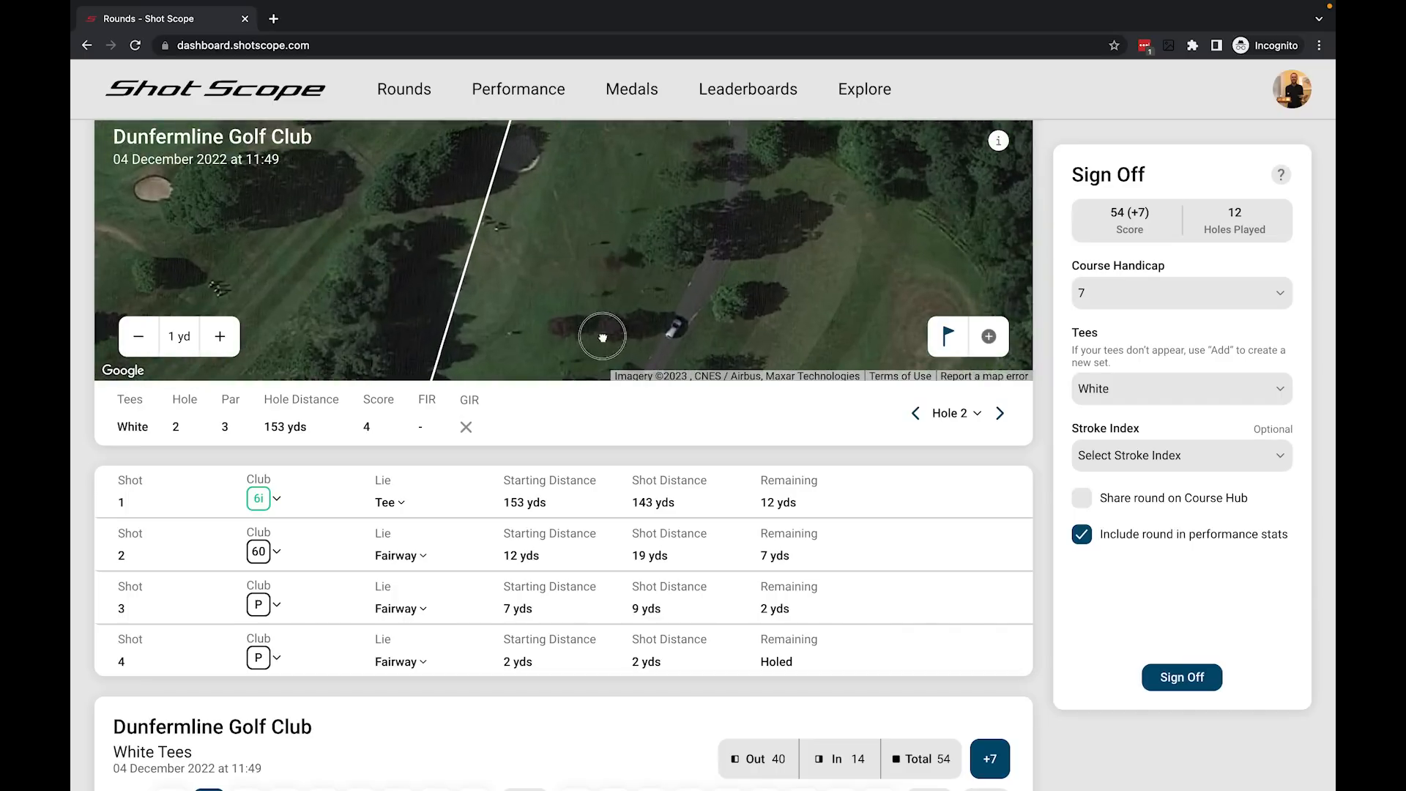
double_click(570, 290)
double_click(556, 289)
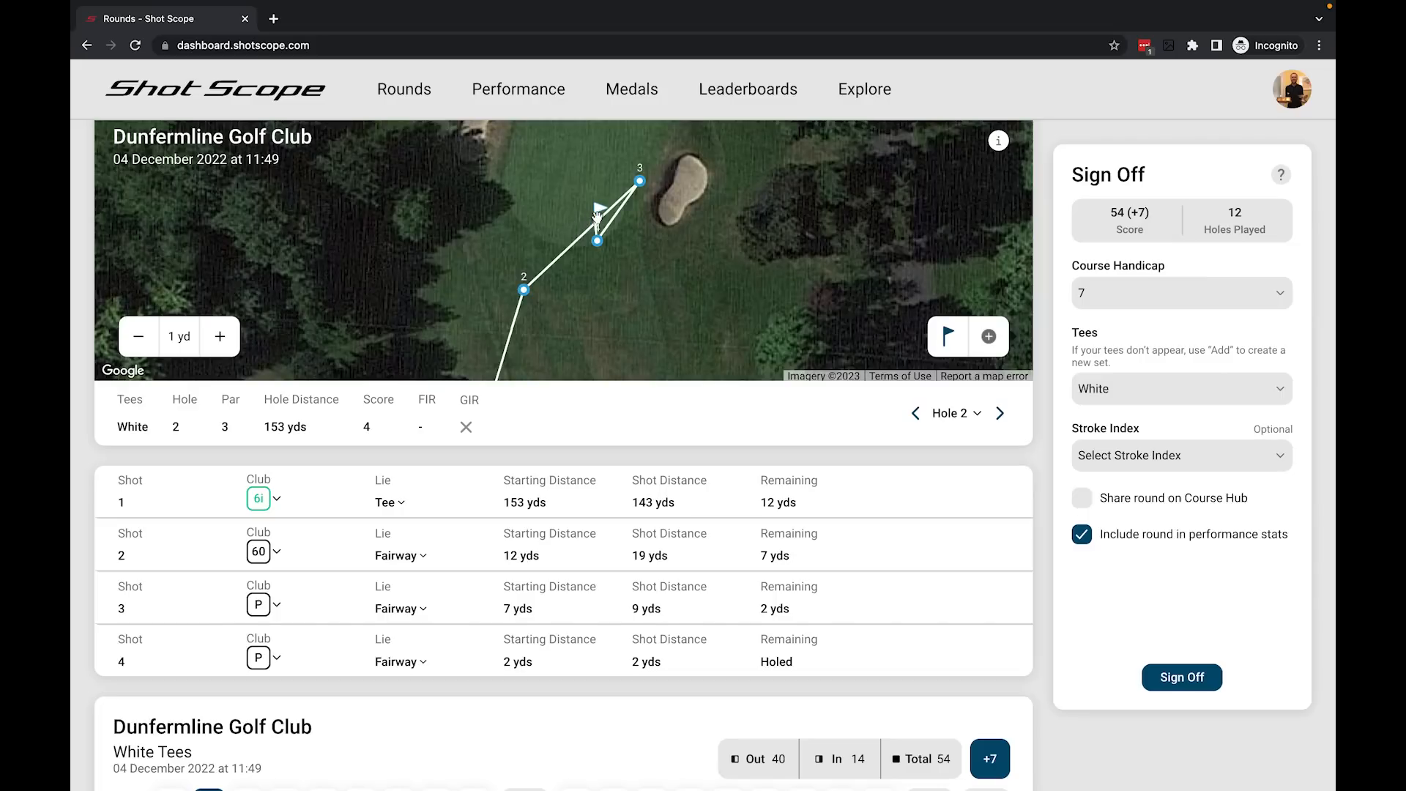
left_click_drag(599, 214, 579, 225)
left_click_drag(597, 241, 589, 235)
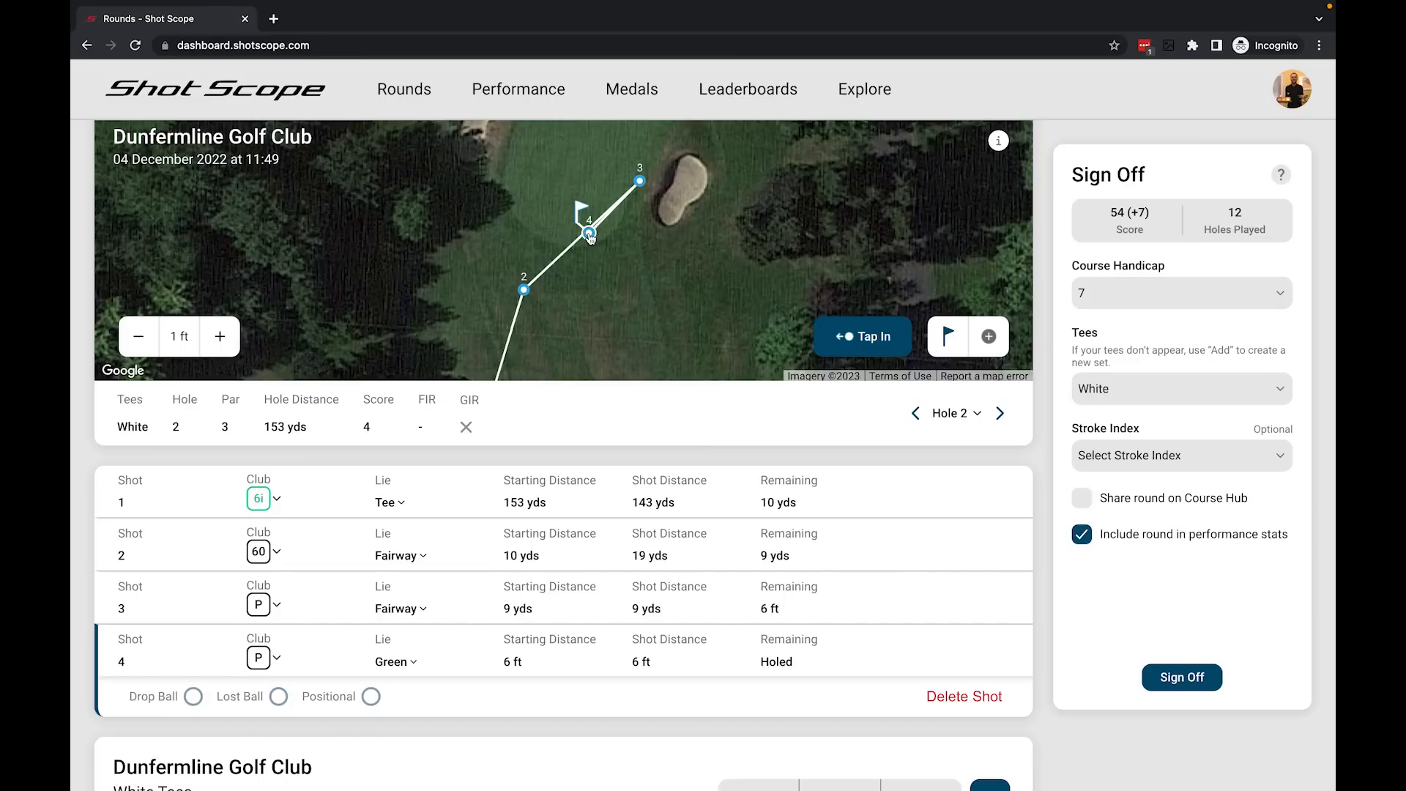
Nudge shot 4's marker around hole 2's flag using different increments, leaving it about 4 ft from the flag.
left_click(590, 234)
left_click_drag(589, 233, 589, 230)
left_click(230, 340)
left_click(231, 342)
key("Right")
key("Left")
key("Left")
key("Left")
key("Left")
key("Left")
key("Up")
key("Up")
key("Up")
key("Up")
key("Right")
key("Right")
key("Right")
key("Down")
key("Down")
key("Down")
key("Down")
key("Right")
key("Left")
left_click_drag(575, 231, 582, 233)
left_click(136, 343)
Select shot 2 on hole 2 and nudge its marker in different directions in 1 yd increments.
left_click(523, 290)
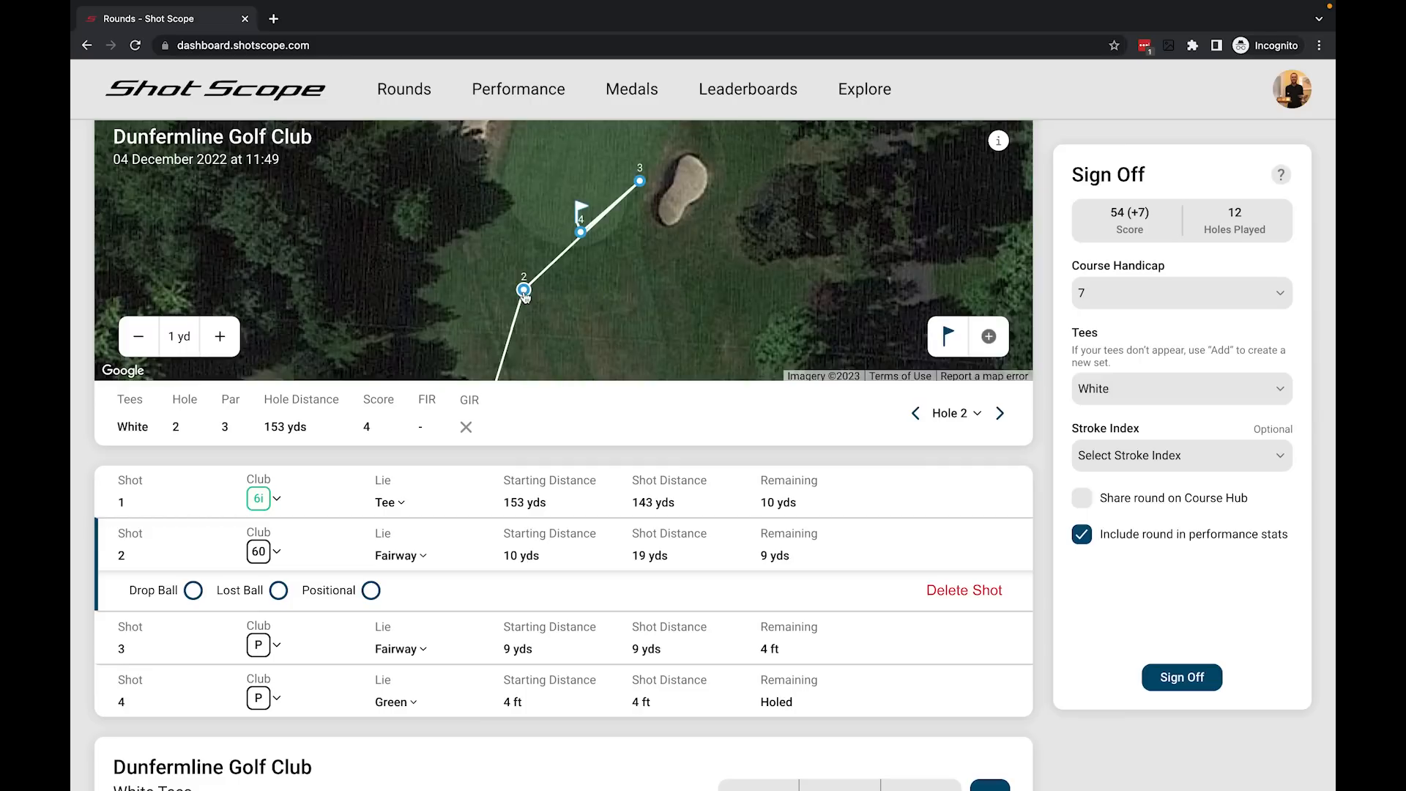
left_click_drag(524, 293, 525, 294)
key("Up")
key("Left")
key("Up")
key("Down")
key("Down")
key("Down")
key("Right")
key("Left")
Set the nudge distance to 5 yds and move shot 2's marker east and back west.
left_click(212, 351)
key("Right")
key("Right")
key("Left")
key("Left")
Move shot 2's marker around the fairway in 10 yd increments, leaving it about 19 yds from the flag.
left_click(222, 342)
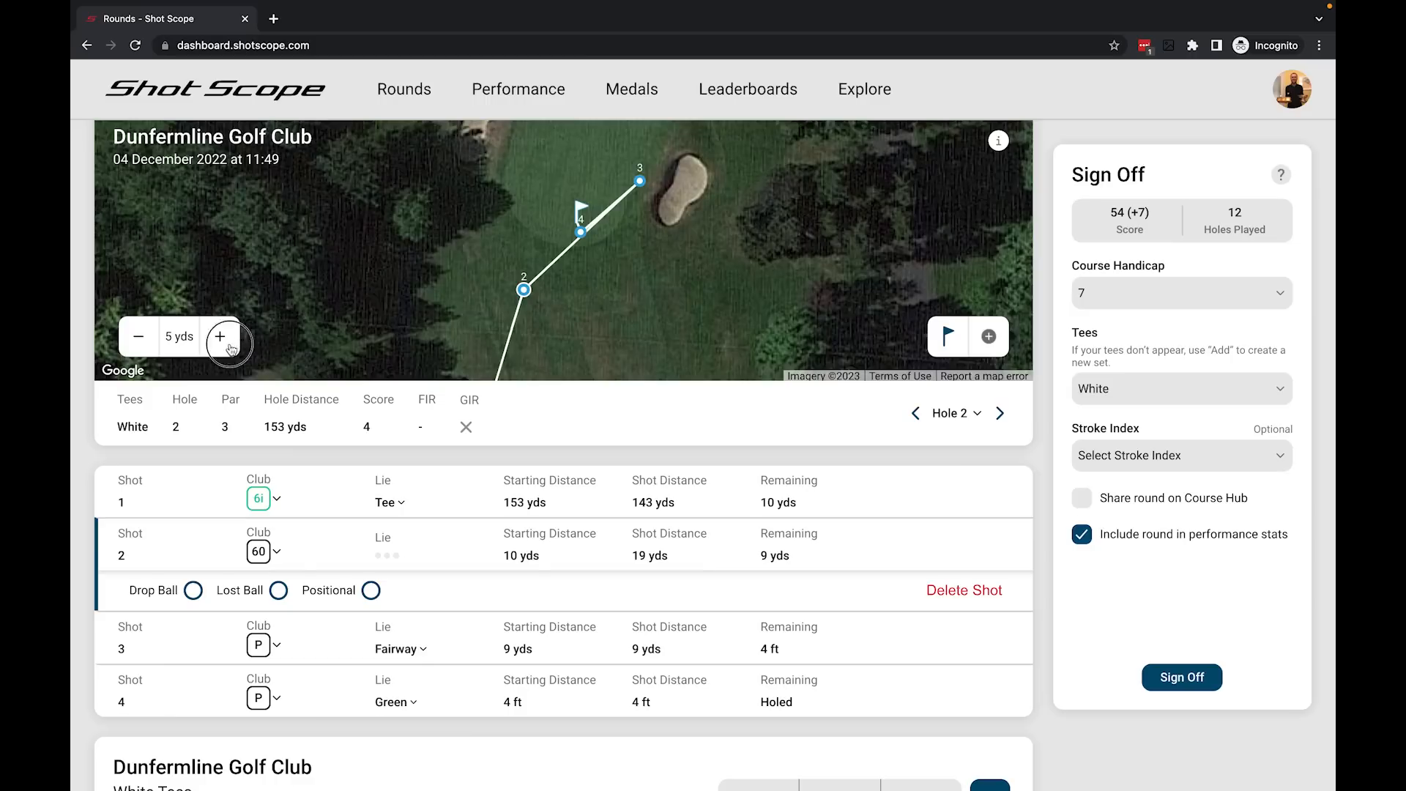
key("Up")
key("Left")
key("Down")
key("Right")
key("Down")
scroll(489, 240, "down", 3)
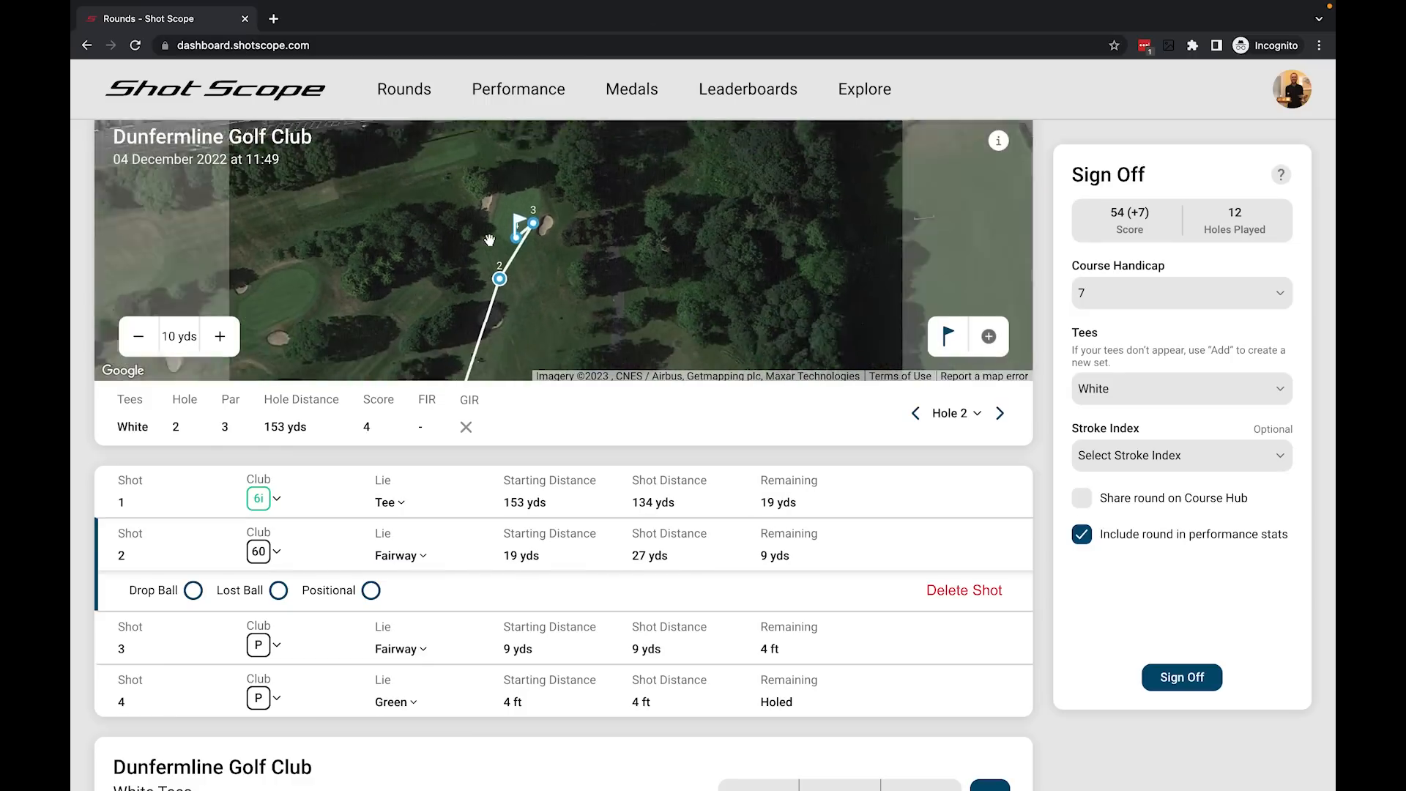
key("Up")
key("Right")
key("Down")
key("Left")
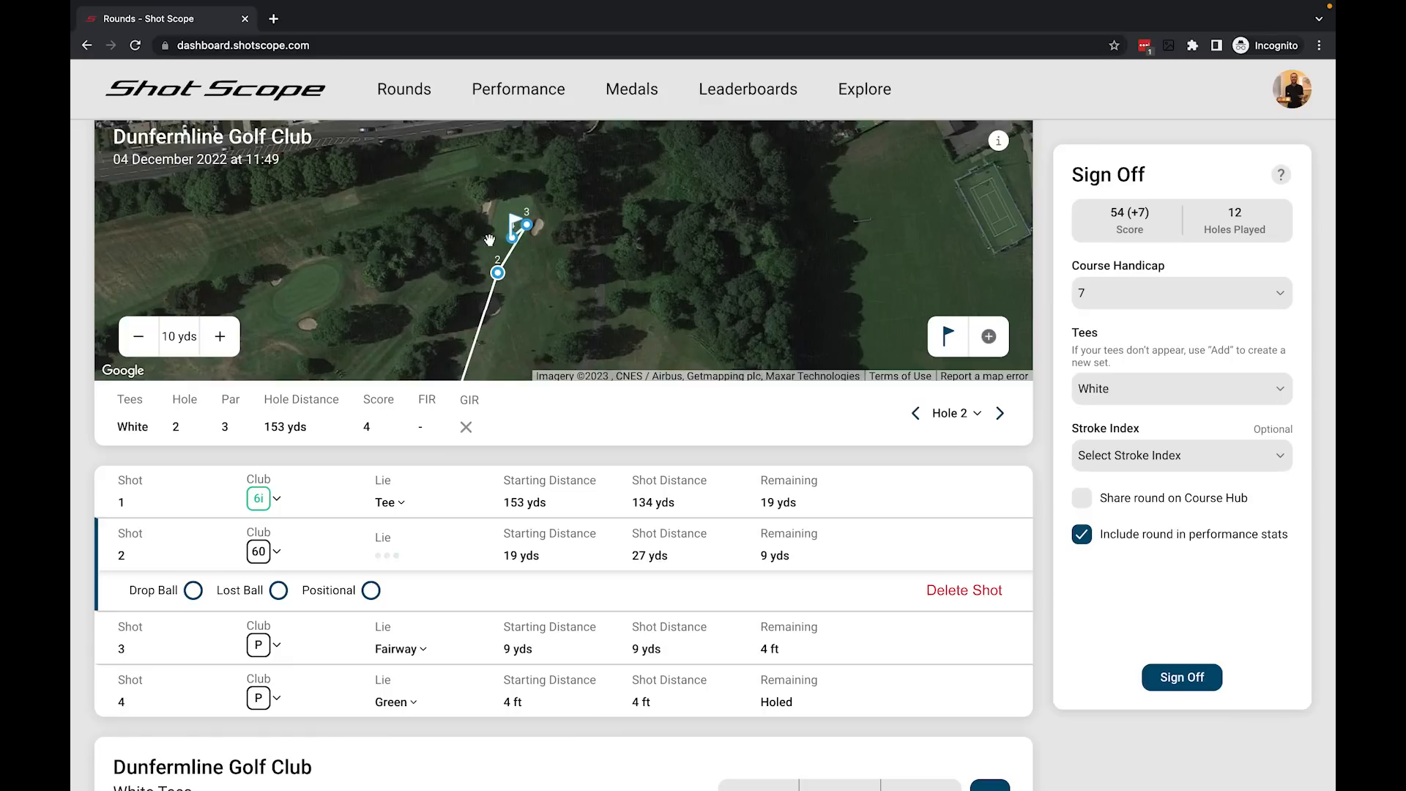
Set the nudge distance to 1 yd and move shot 2 toward the green, about 15 yds from the flag.
left_click(138, 336)
key("Up")
key("Up")
key("Up")
key("Up")
key("Up")
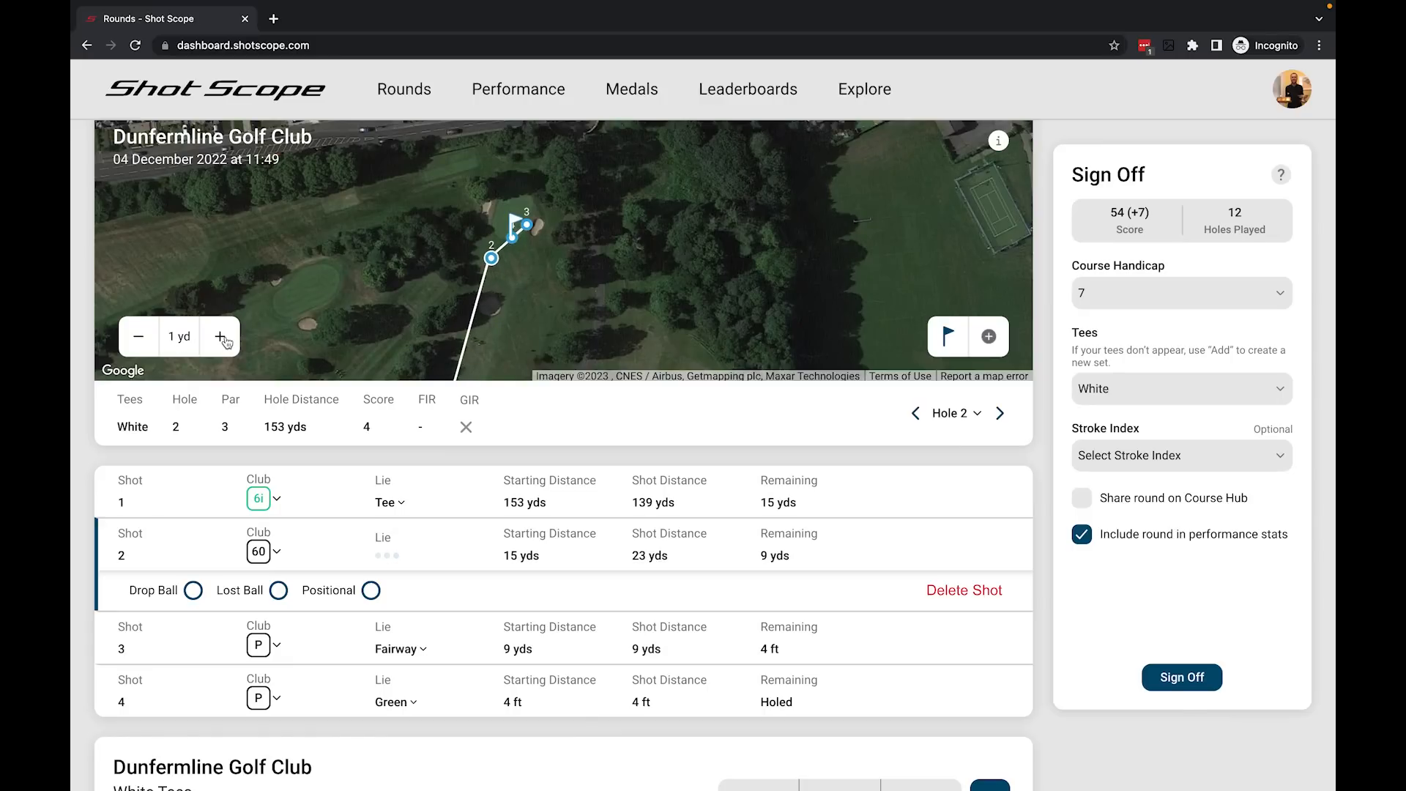
scroll(460, 285, "up", 3)
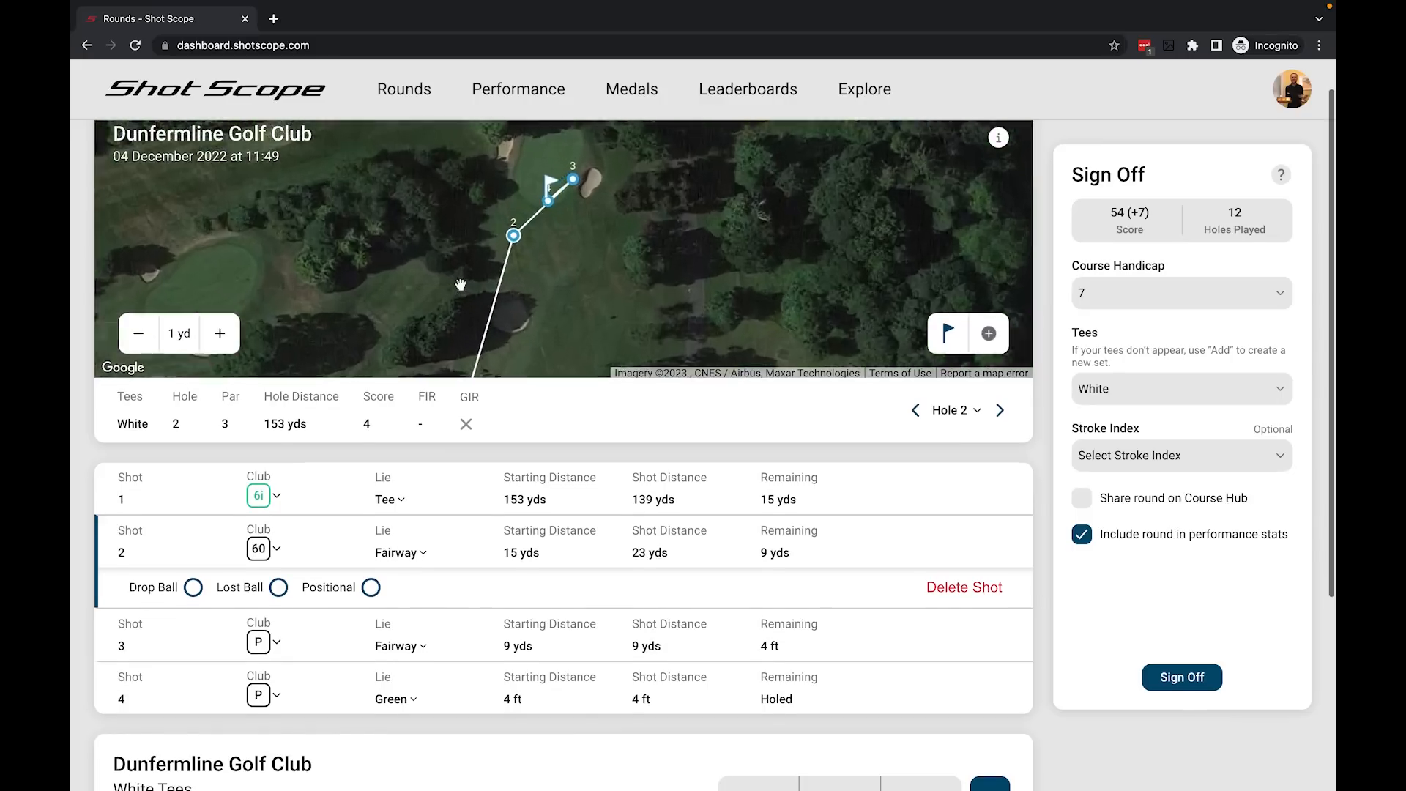
scroll(460, 285, "up", 1)
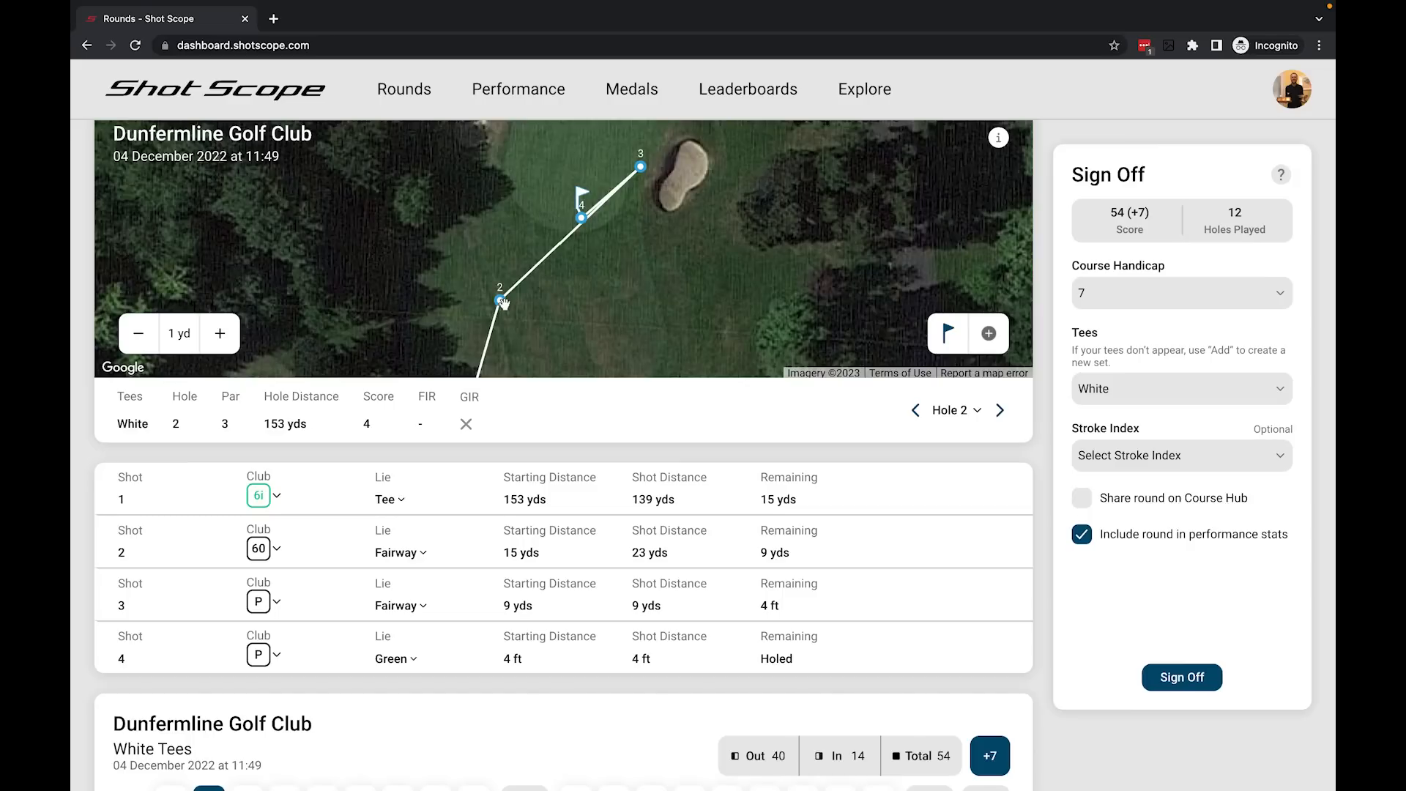
Open shot 2's club choices, check the assigned and unassigned clubs in My Bag, and return to the round.
left_click(277, 551)
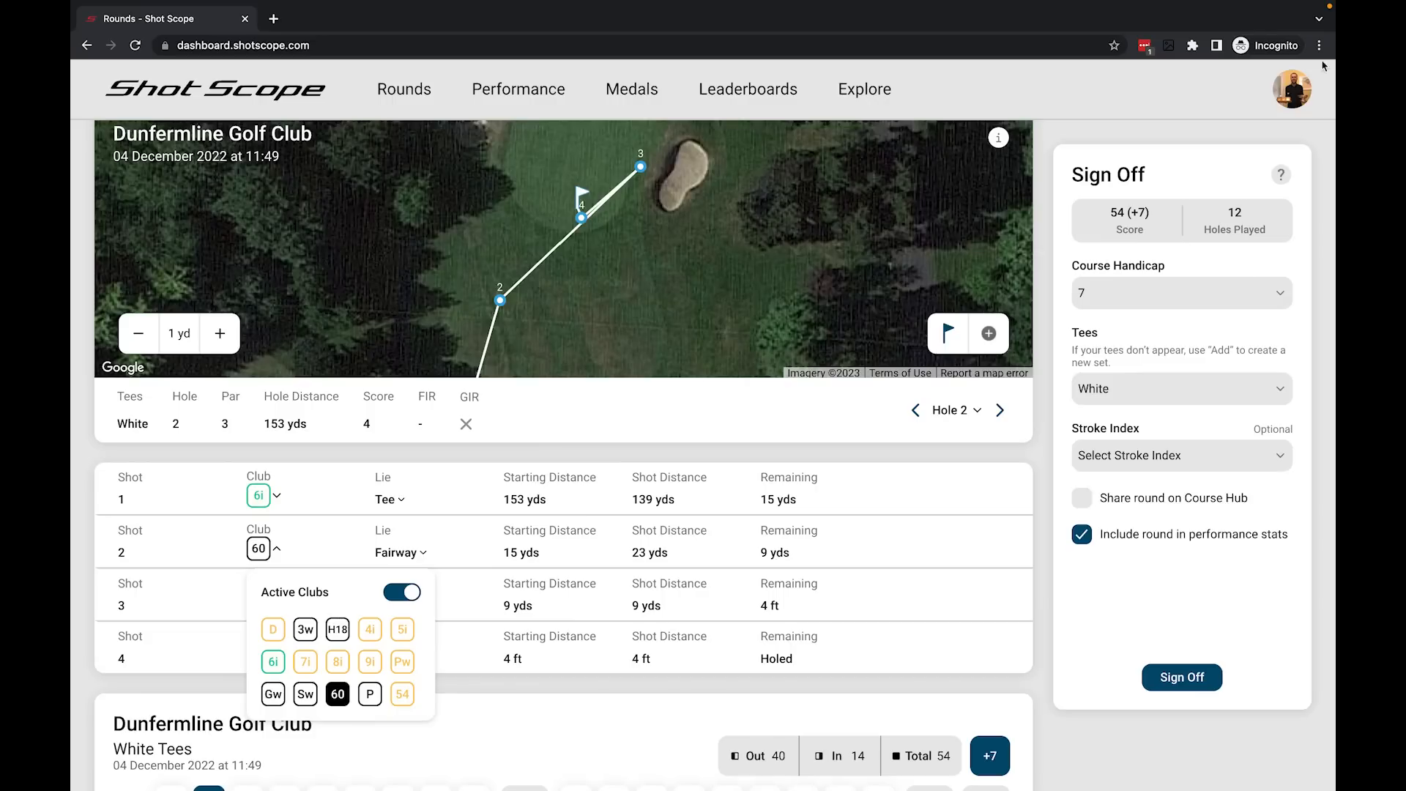
left_click(1292, 92)
left_click(1236, 174)
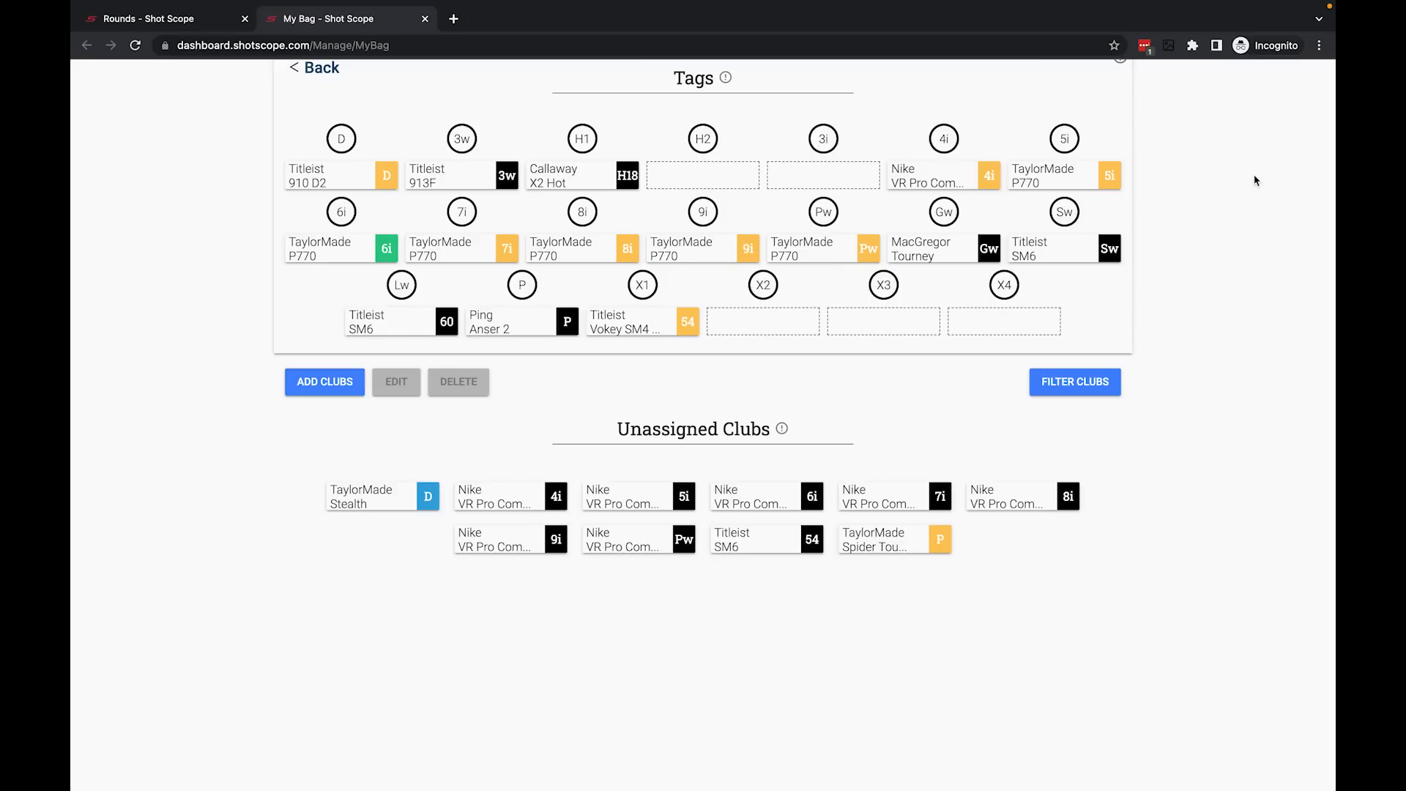
left_click(425, 18)
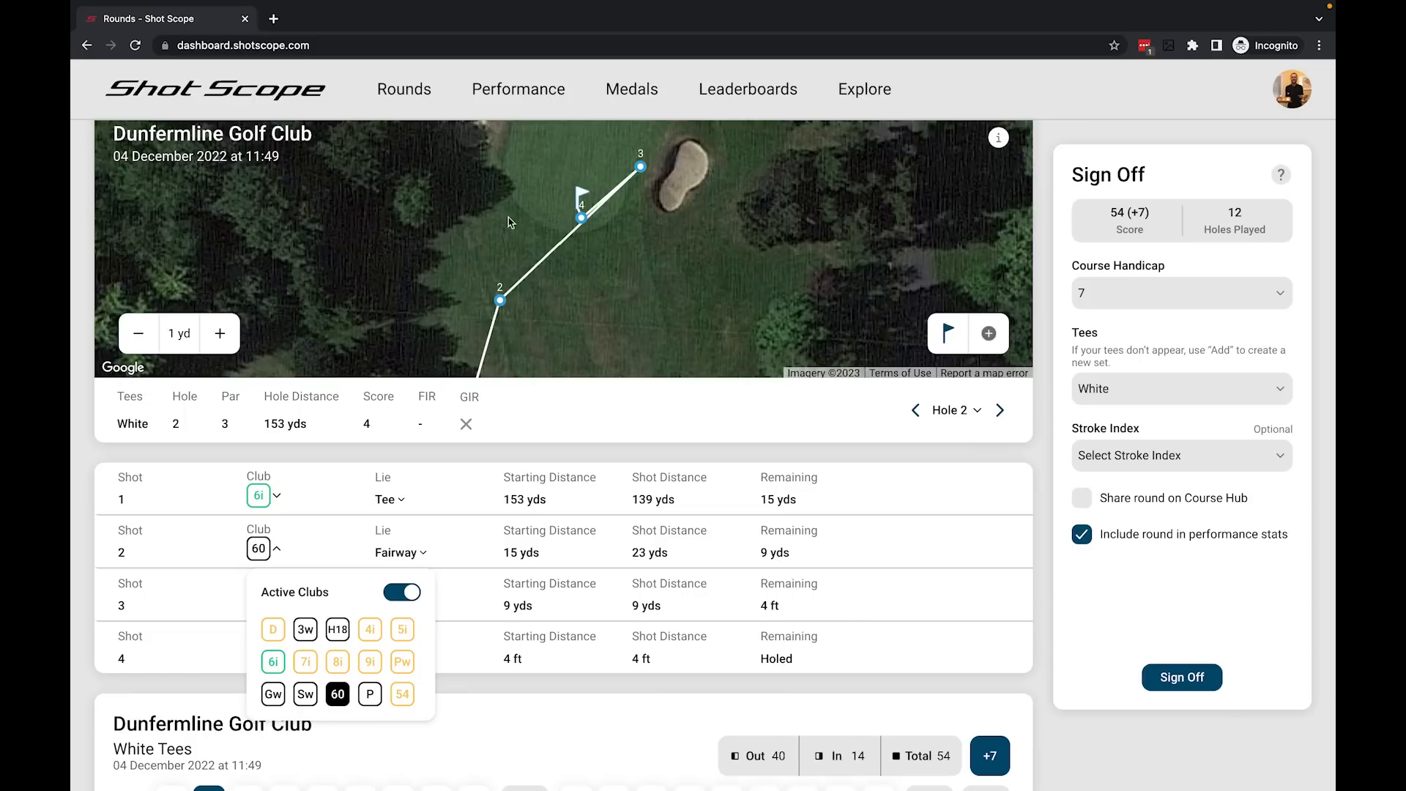
Turn off the Active Clubs filter for shot 2 and choose Sw as its club.
left_click(402, 595)
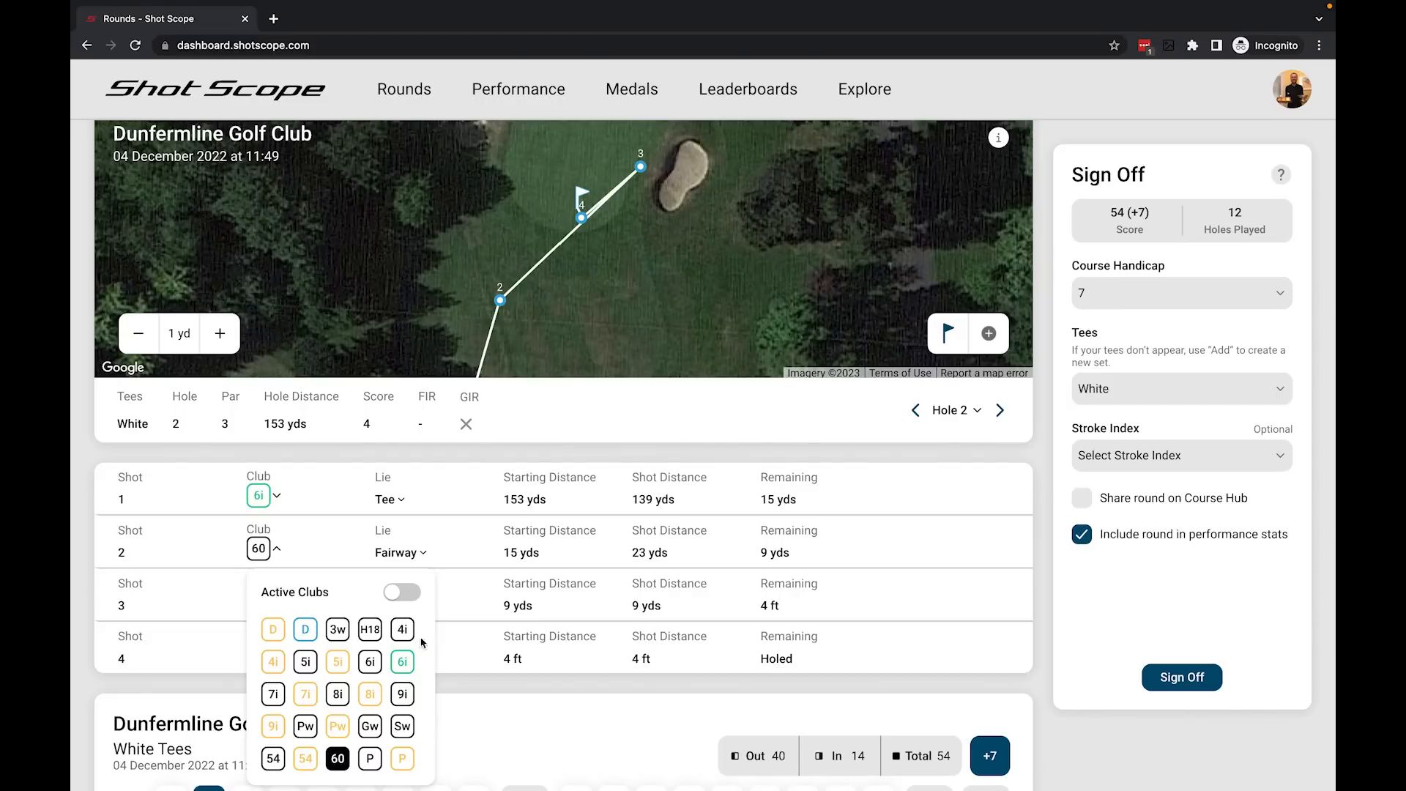
left_click(404, 594)
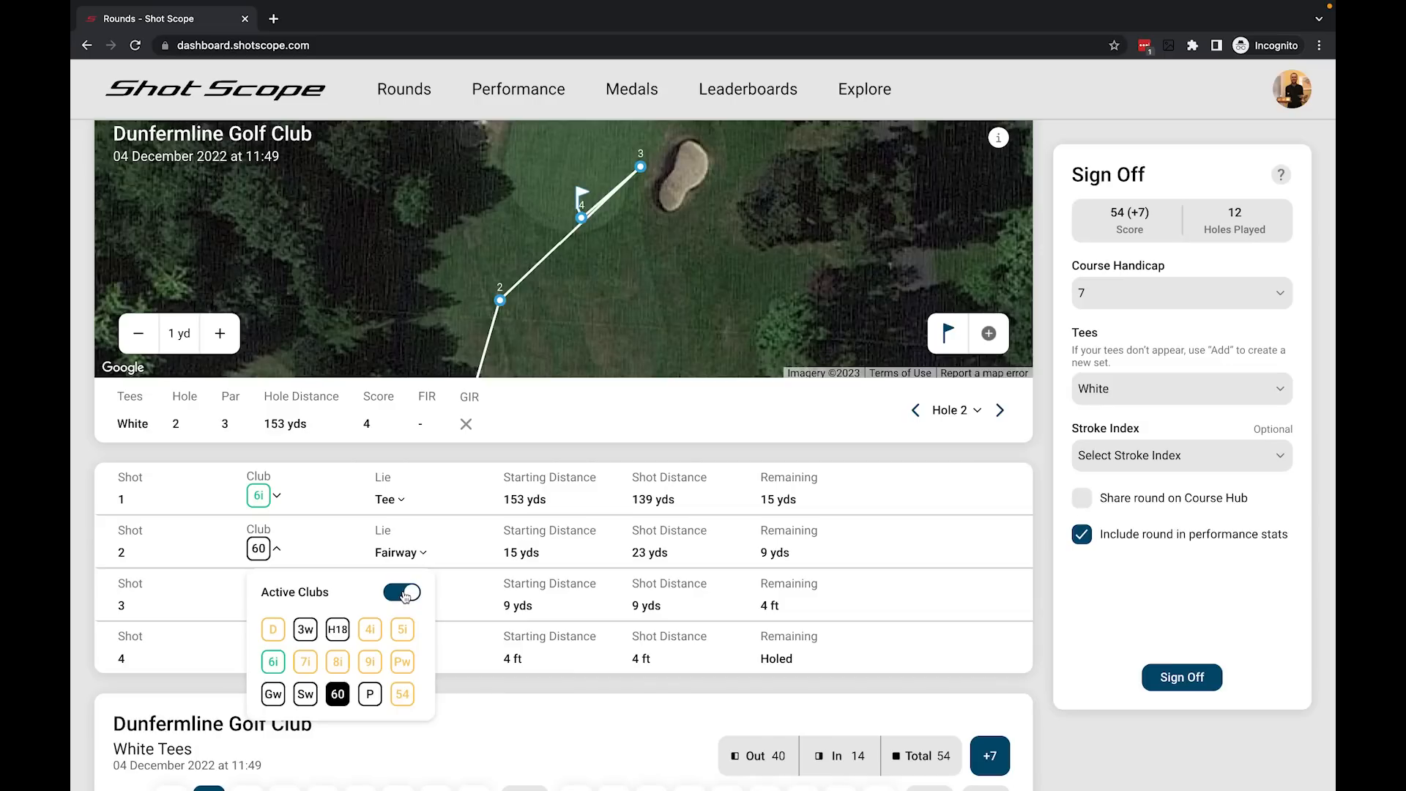
left_click(405, 593)
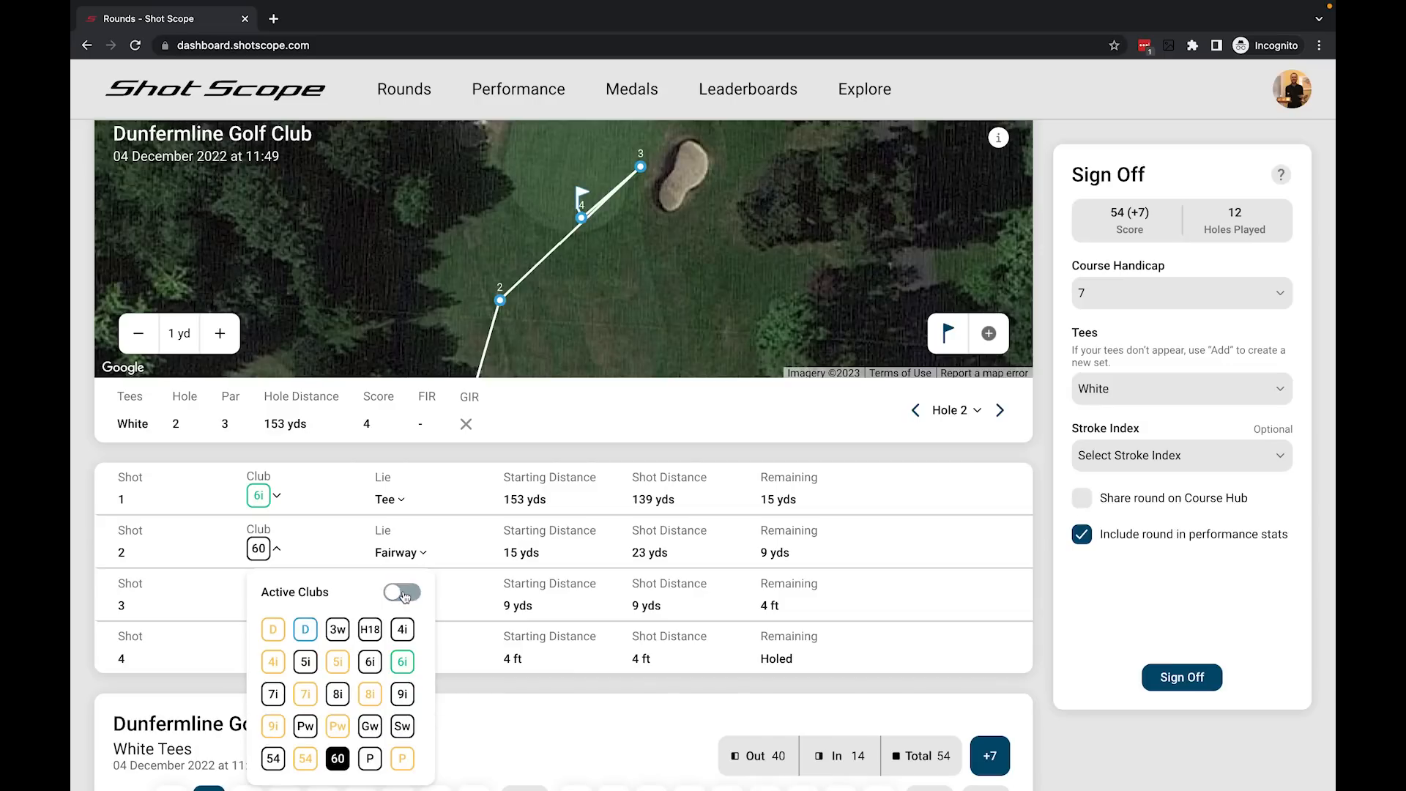
left_click(401, 727)
Restrict shot 2's club choices to Active Clubs and set the club to Gw.
left_click(256, 552)
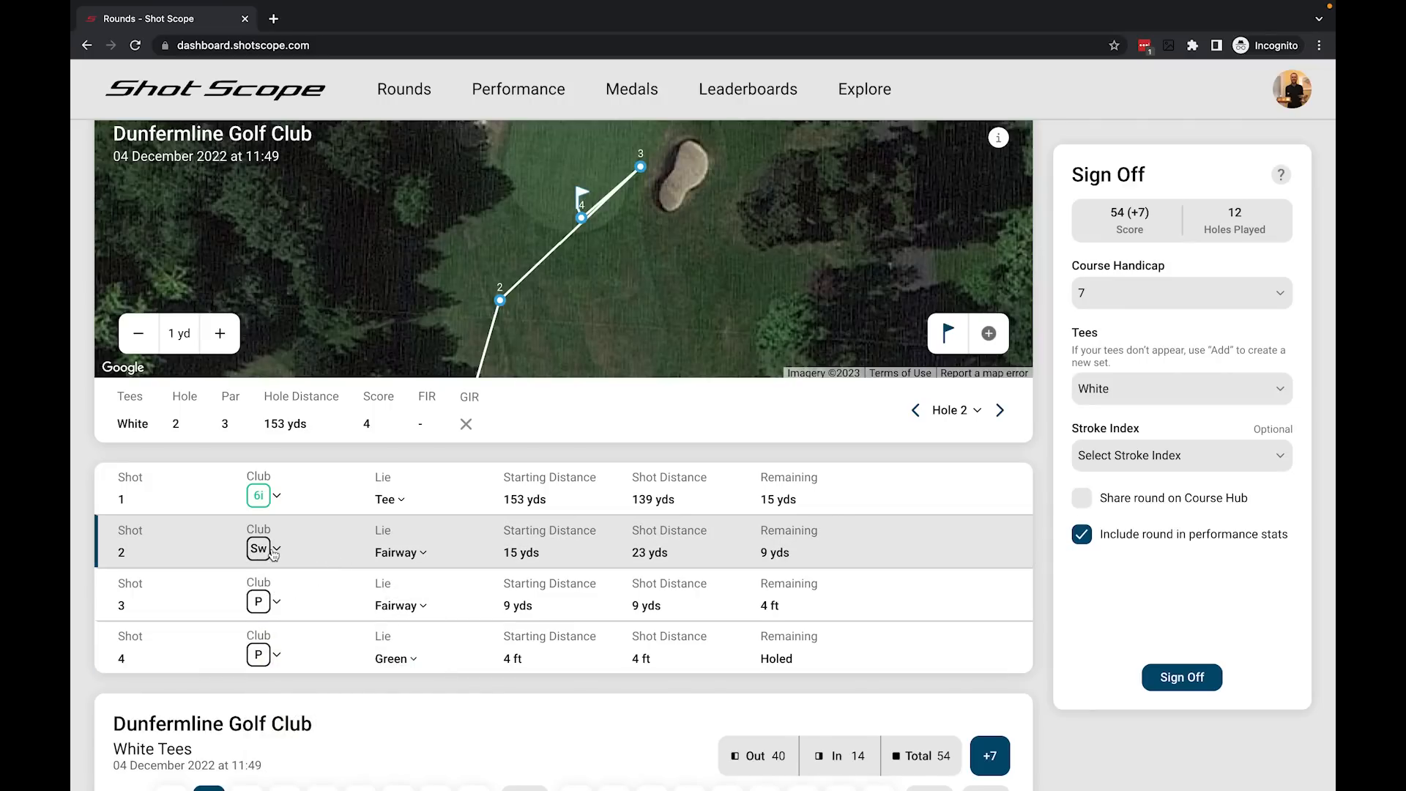
left_click(402, 594)
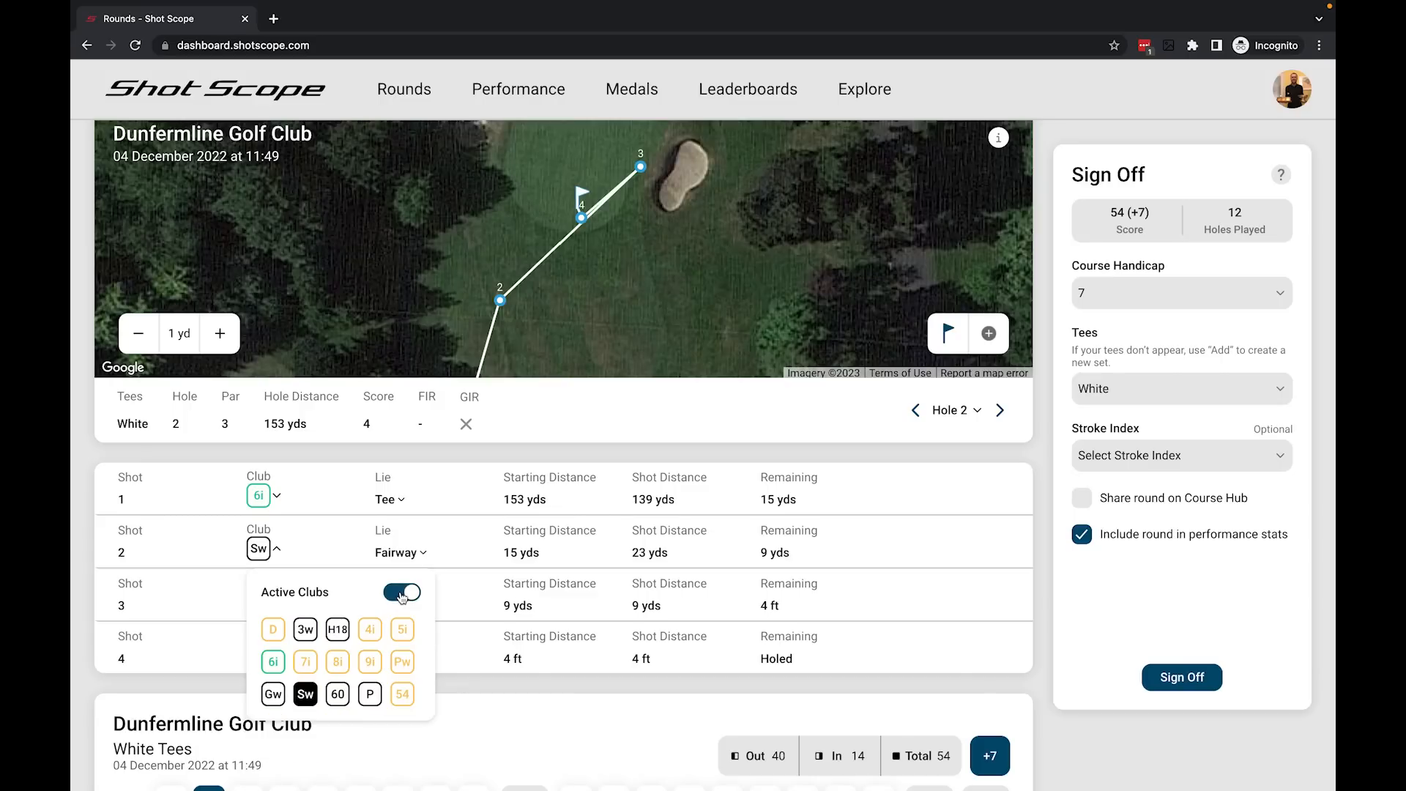
left_click(273, 696)
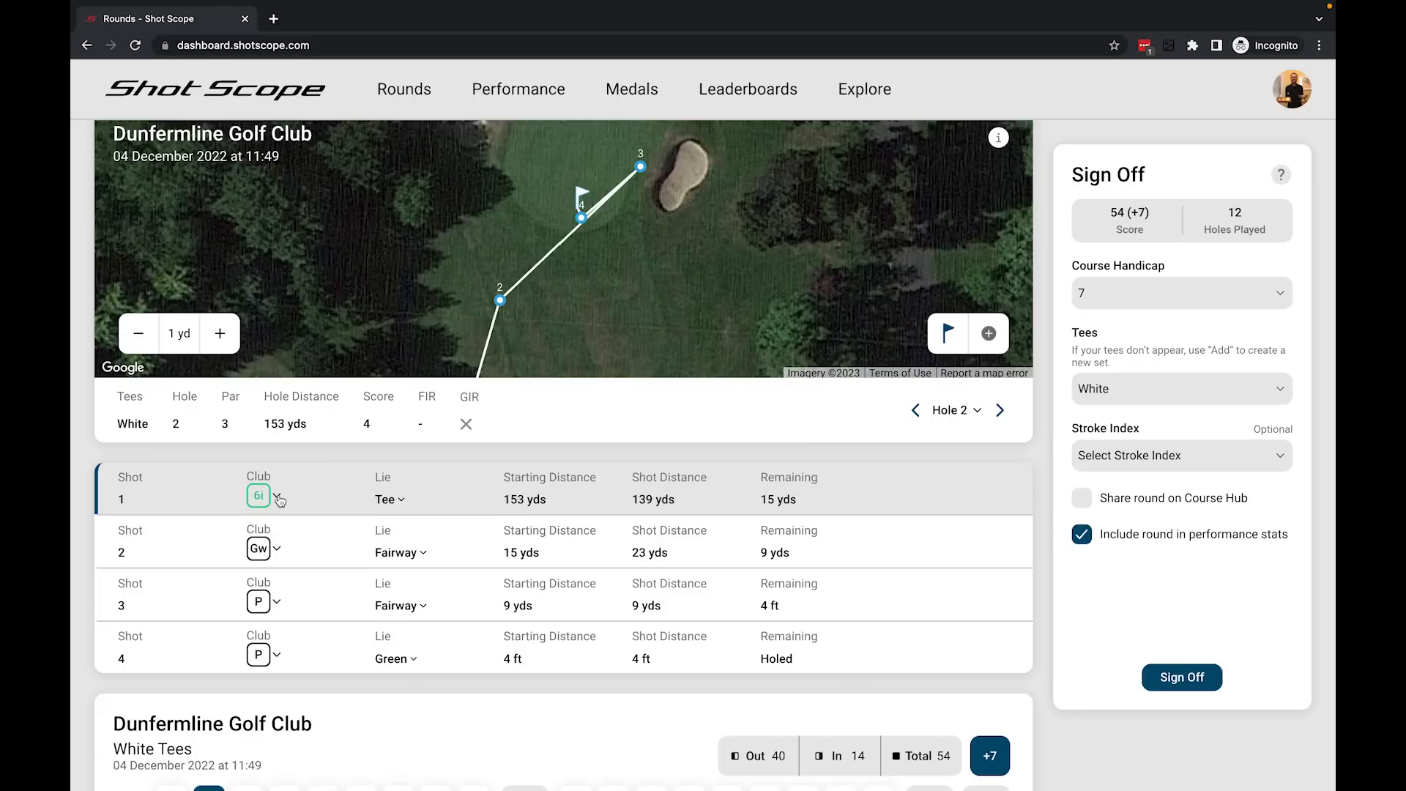
Set shot 1's club on hole 2 to 5i and advance to hole 3.
left_click(277, 498)
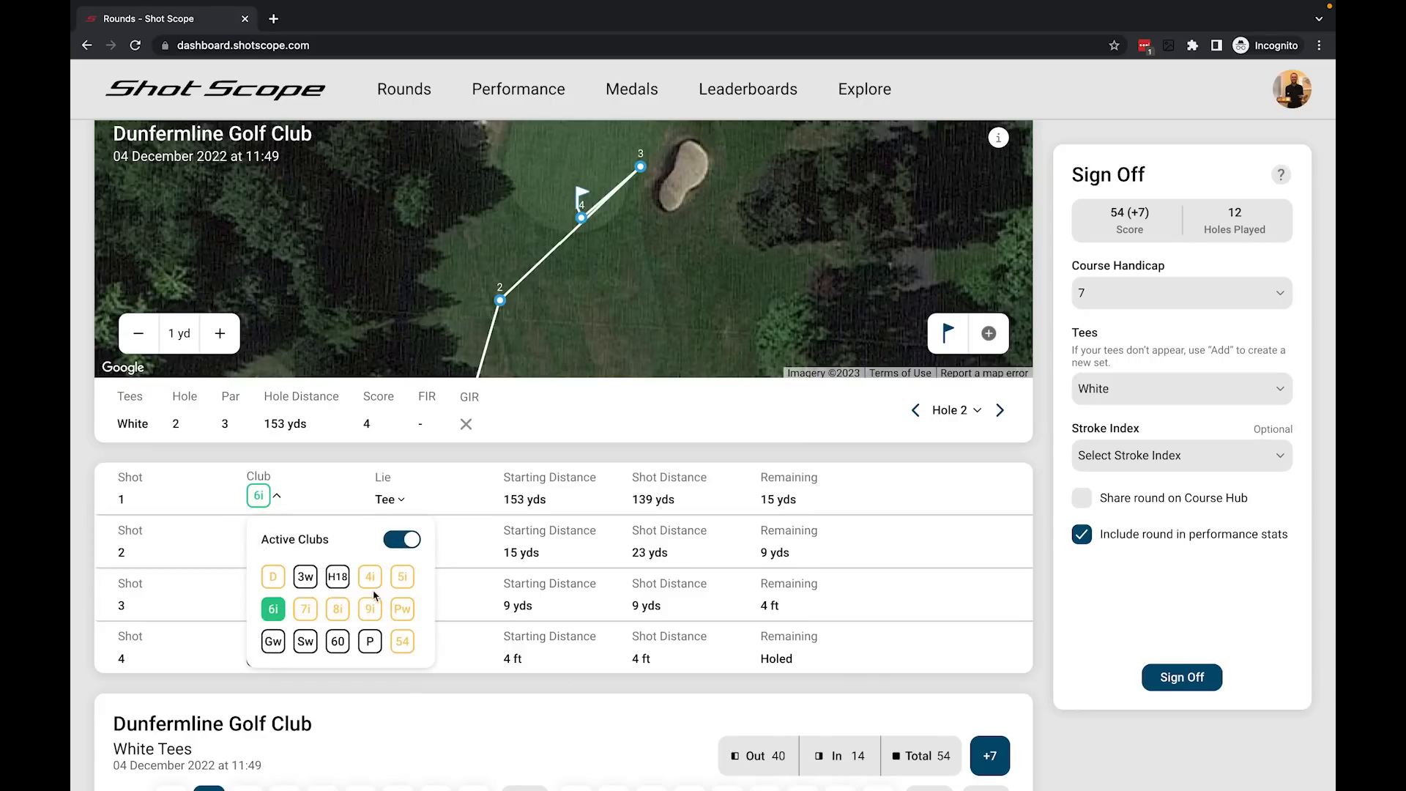
left_click(401, 578)
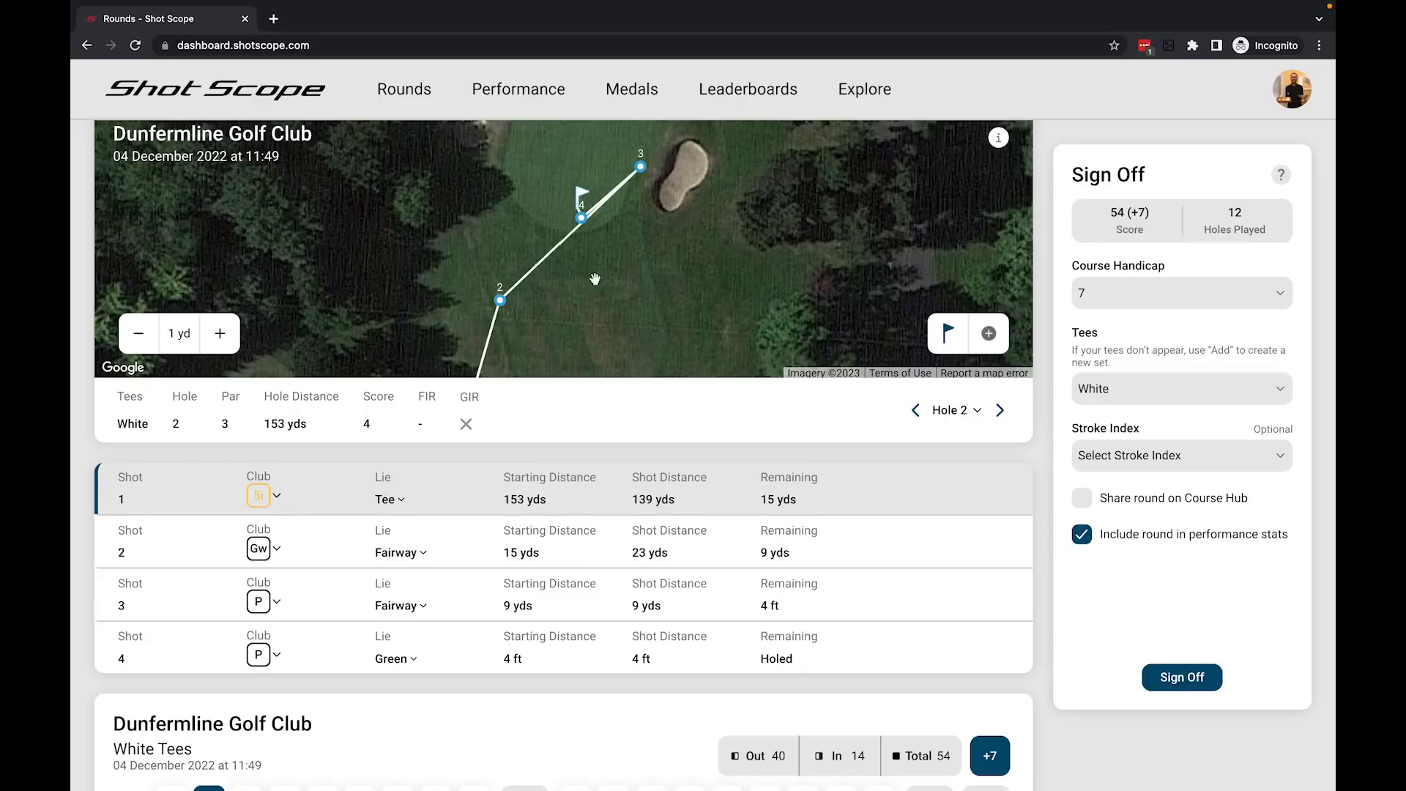
mouse_move(627, 250)
left_mouse_down()
mouse_move(584, 304)
mouse_move(641, 245)
left_mouse_up()
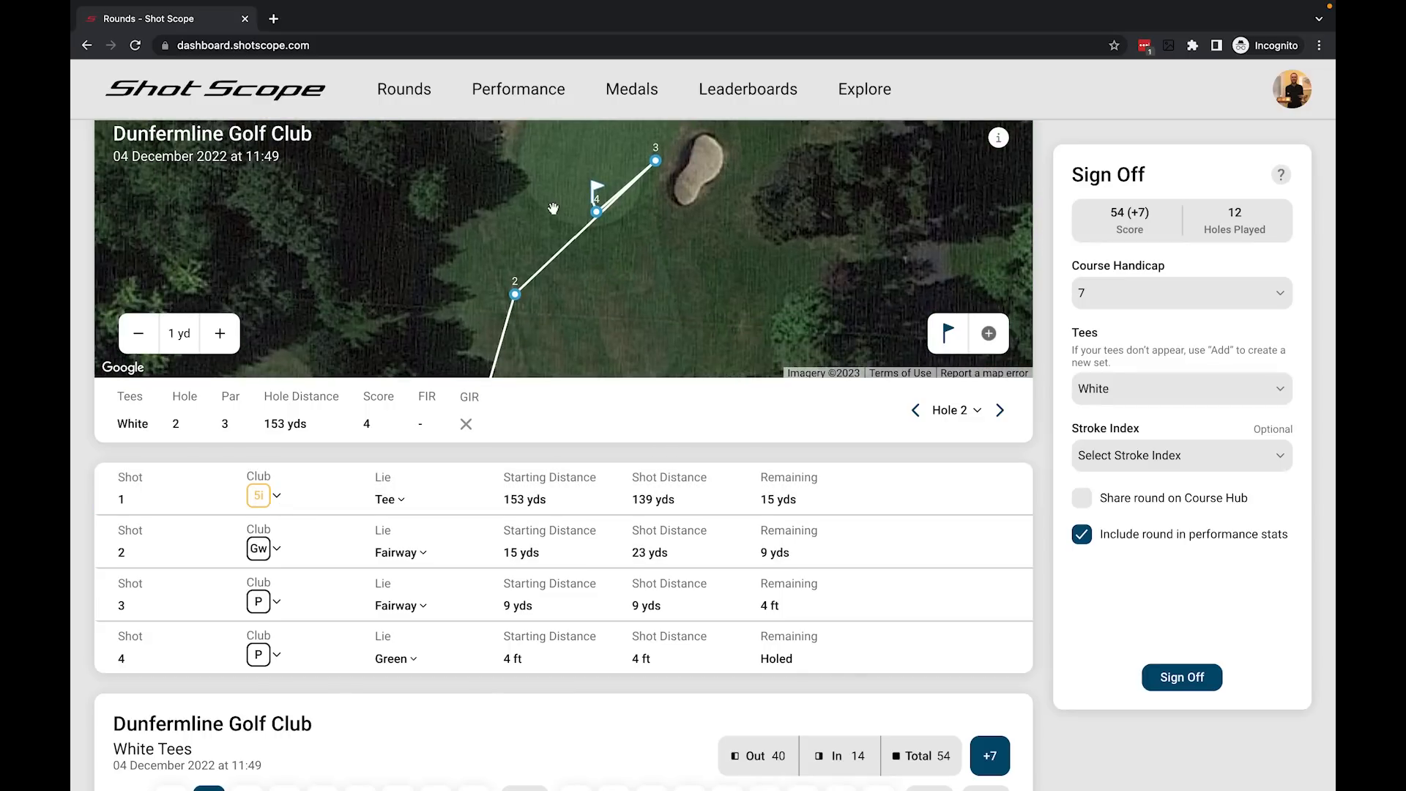
left_click(1002, 412)
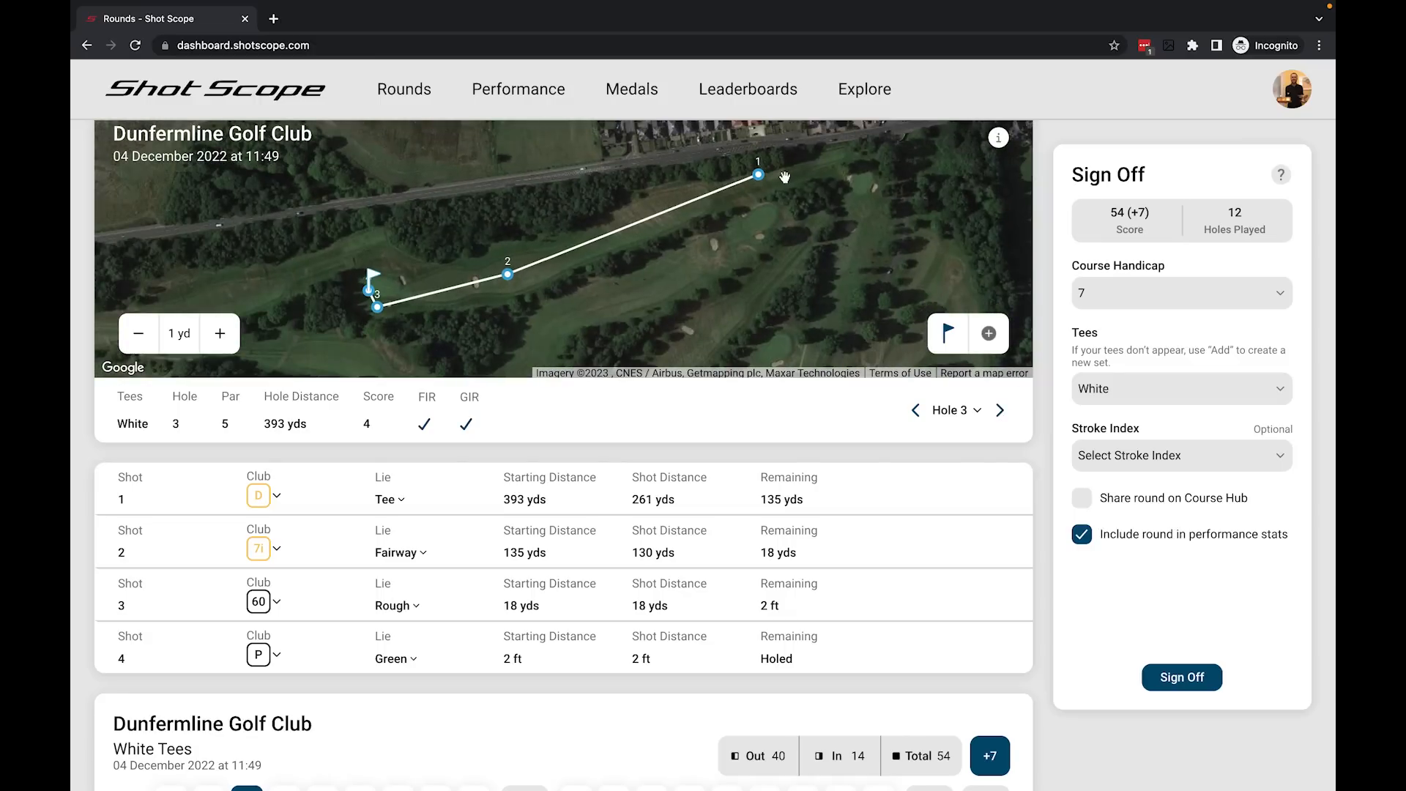
Move shot 1's starting point on hole 3 back onto the tee box, about 413 yds from the hole.
scroll(785, 177, "up", 3)
left_click_drag(707, 191, 756, 269)
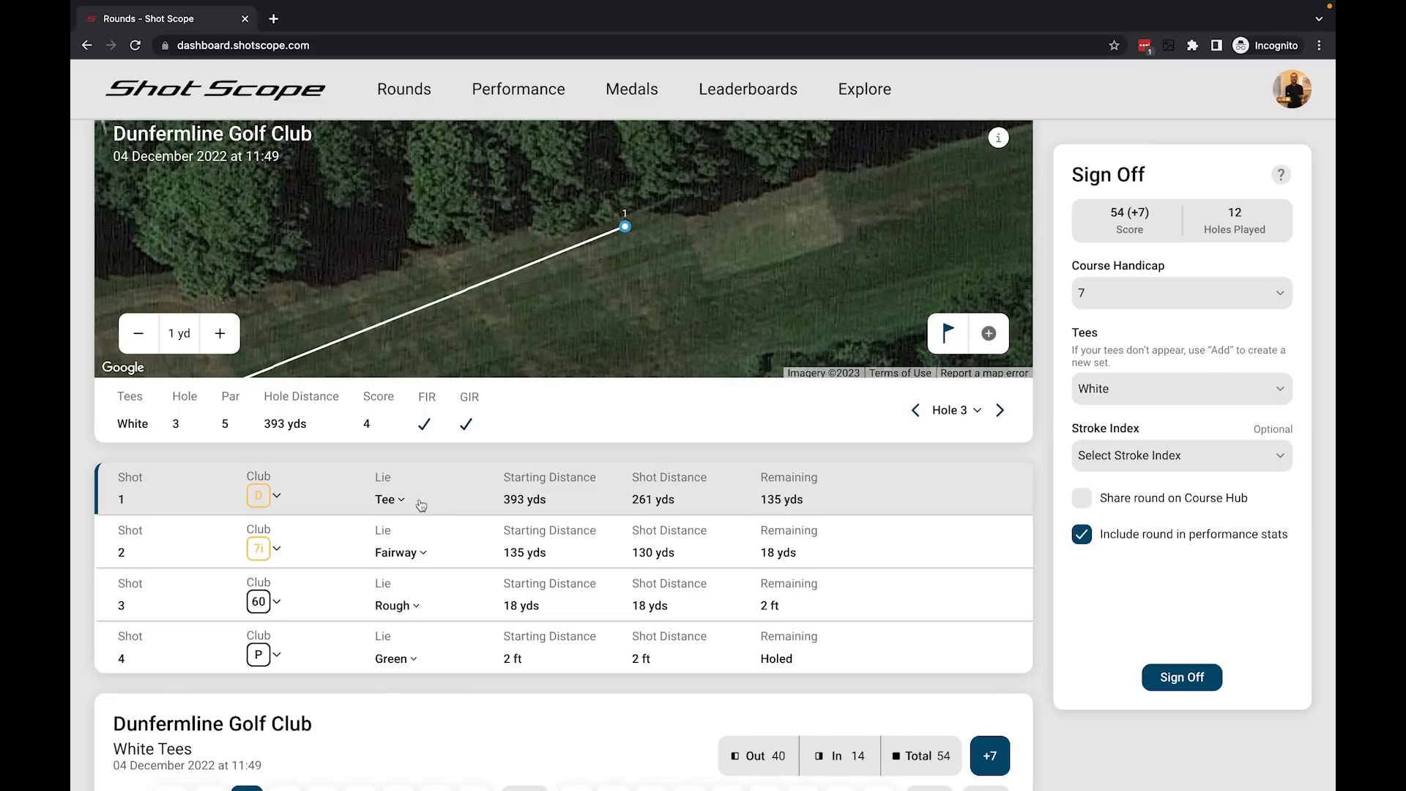
left_click_drag(772, 280, 558, 298)
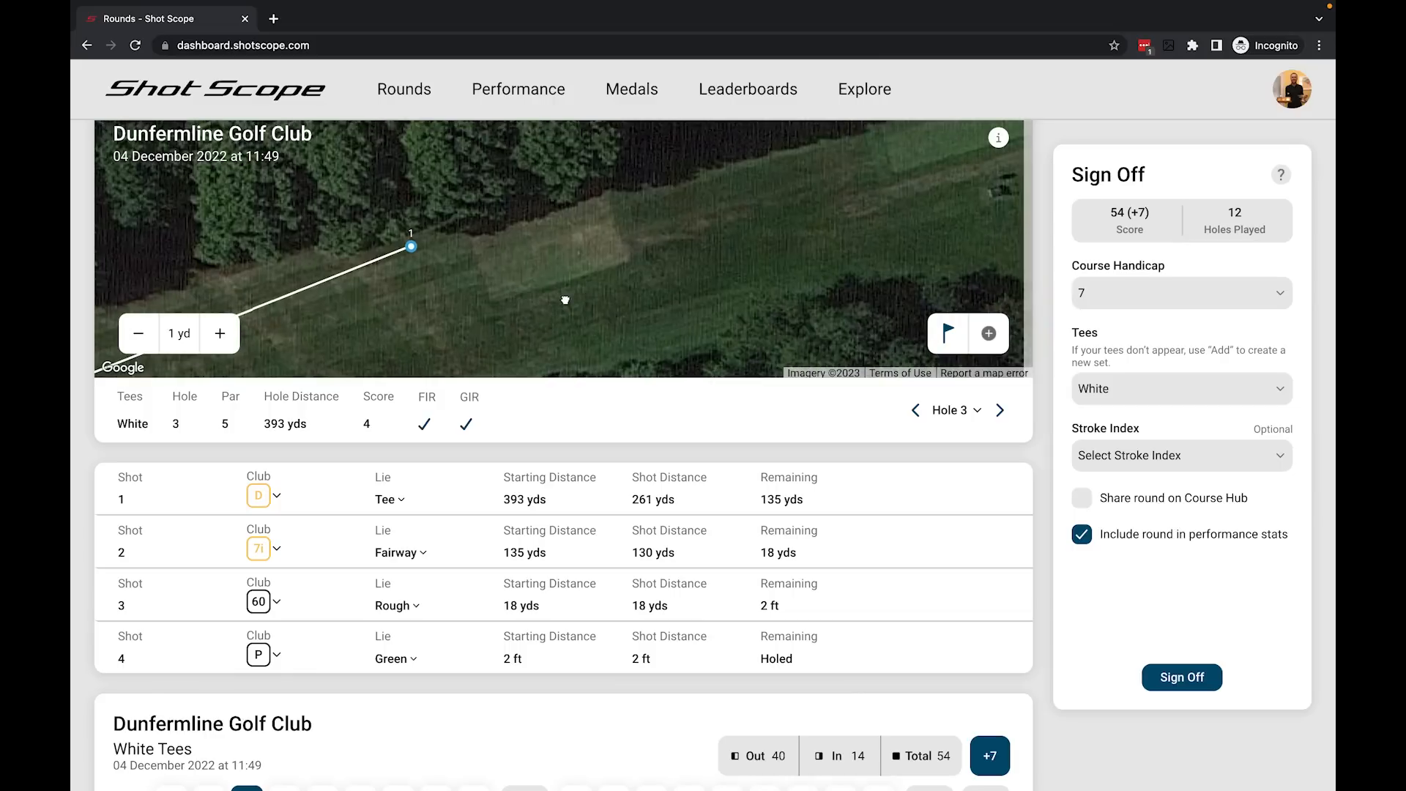
left_click_drag(411, 247, 592, 243)
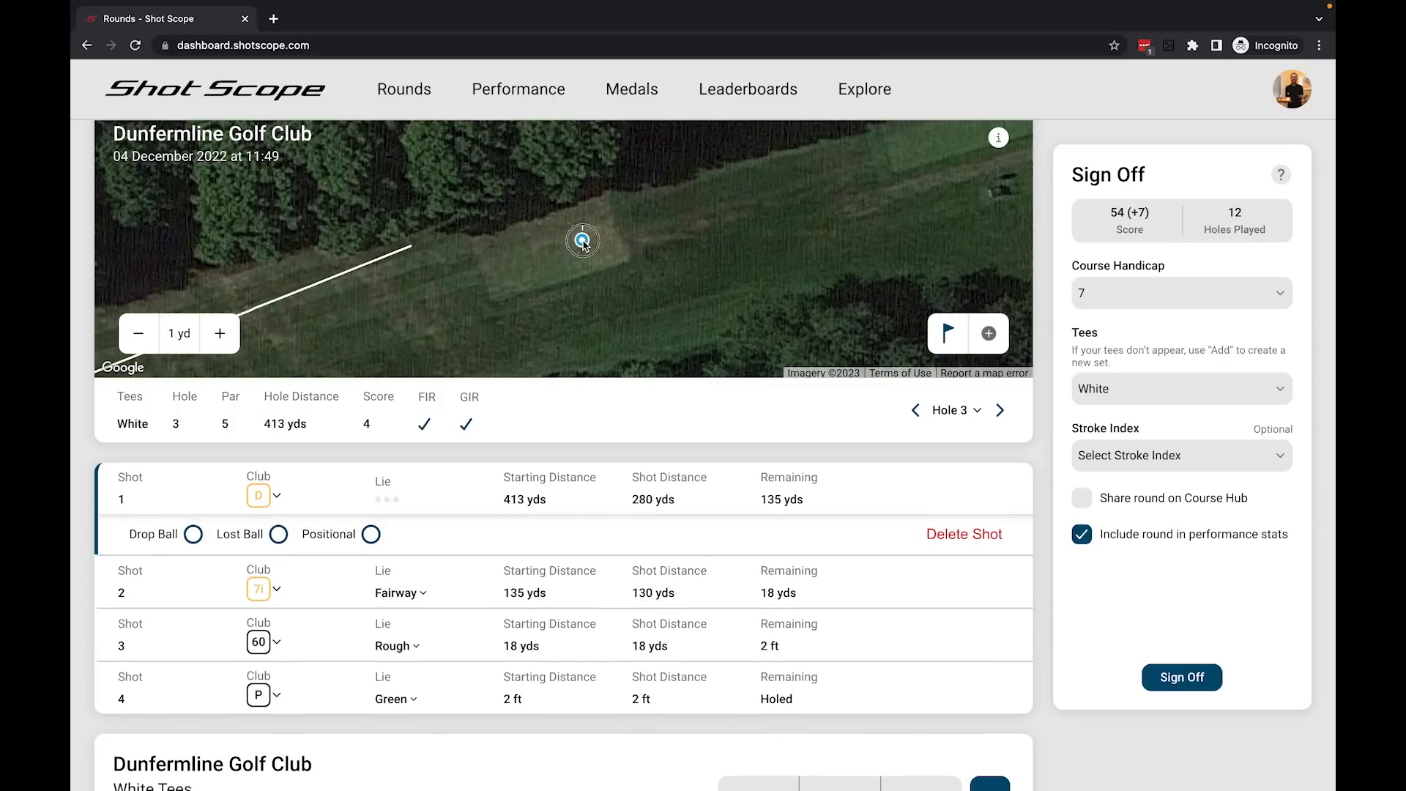
left_click_drag(280, 264, 565, 242)
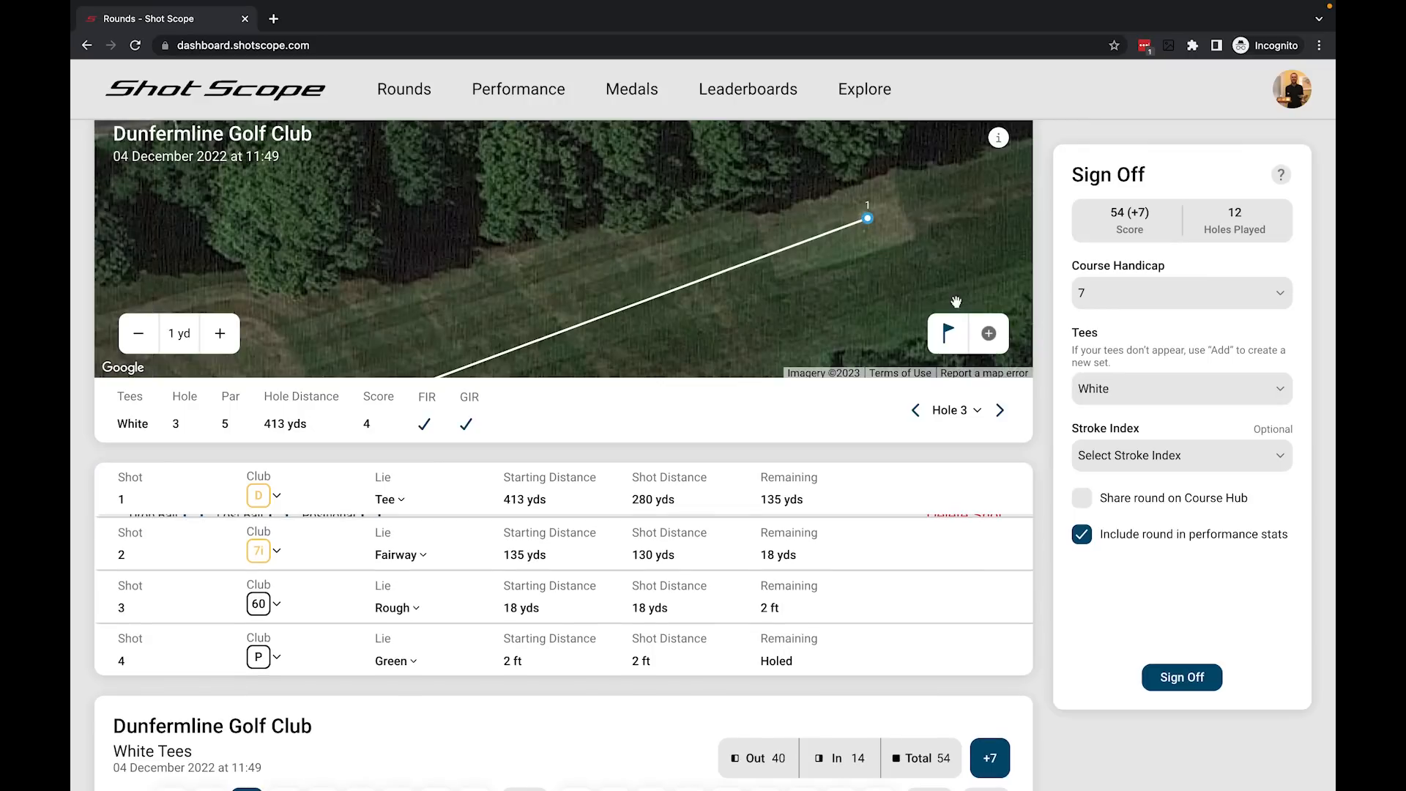
Mark shot 1 on hole 3 as a lost ball and move its penalty marker to the field across the road.
scroll(603, 267, "down", 3)
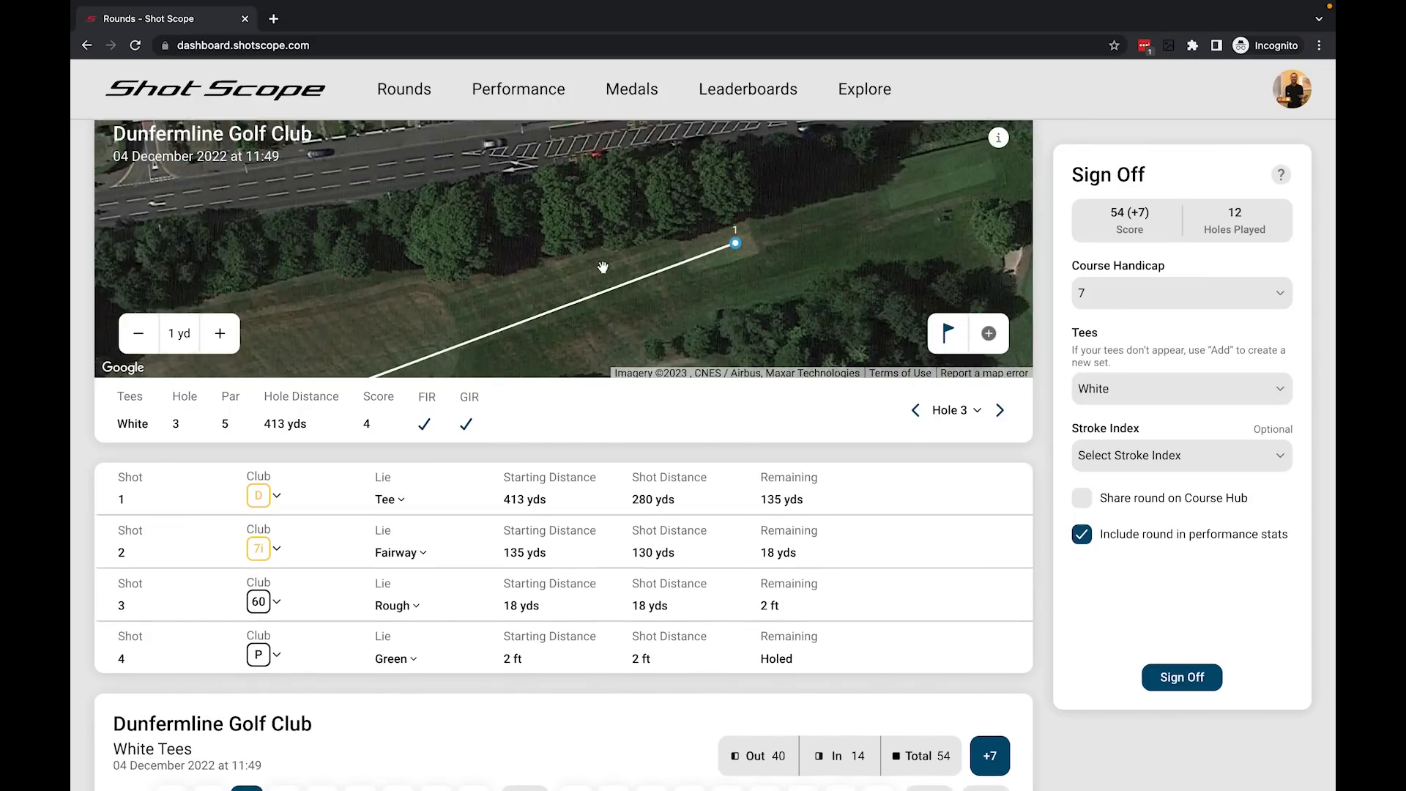
left_click_drag(493, 264, 615, 198)
left_click_drag(534, 270, 608, 220)
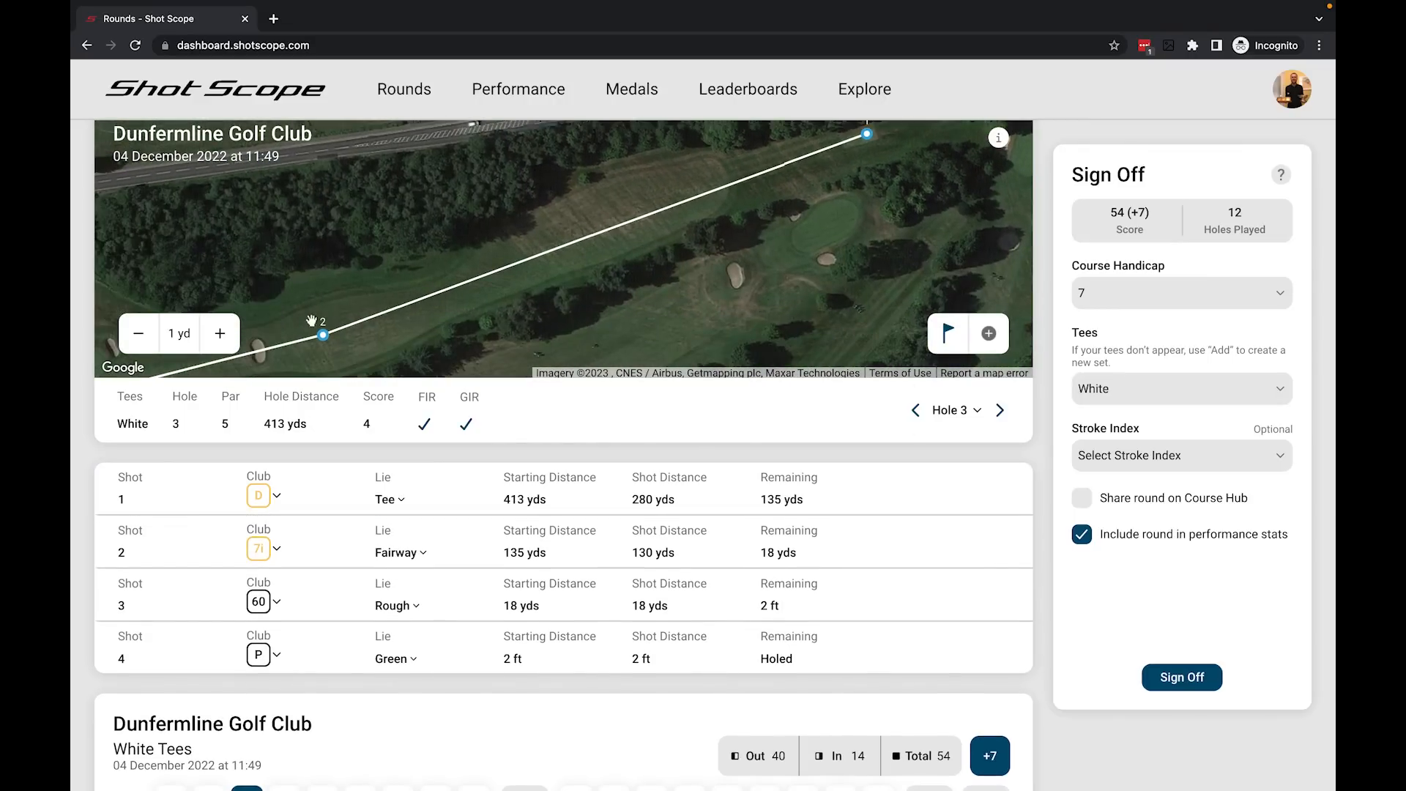
left_click_drag(767, 235, 710, 314)
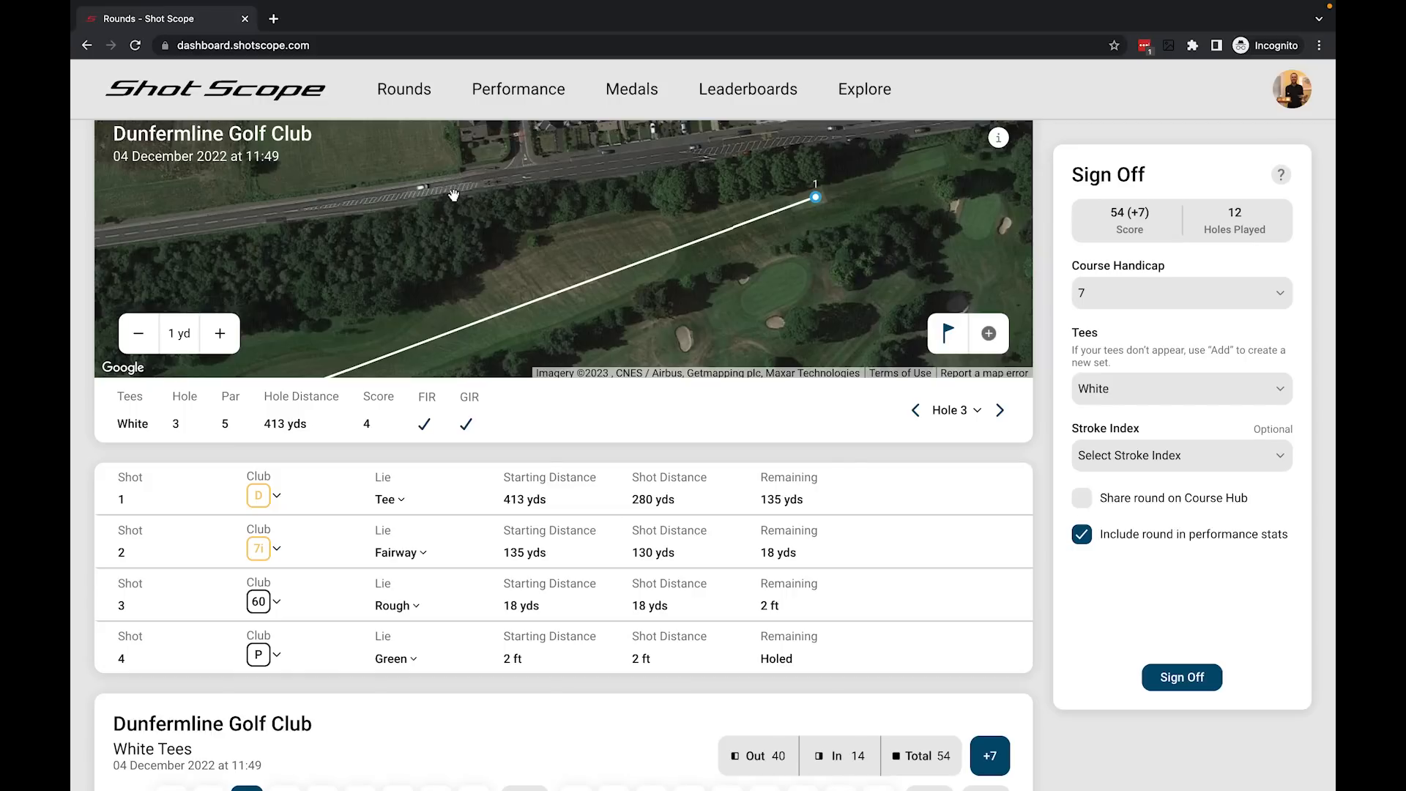
left_click(195, 494)
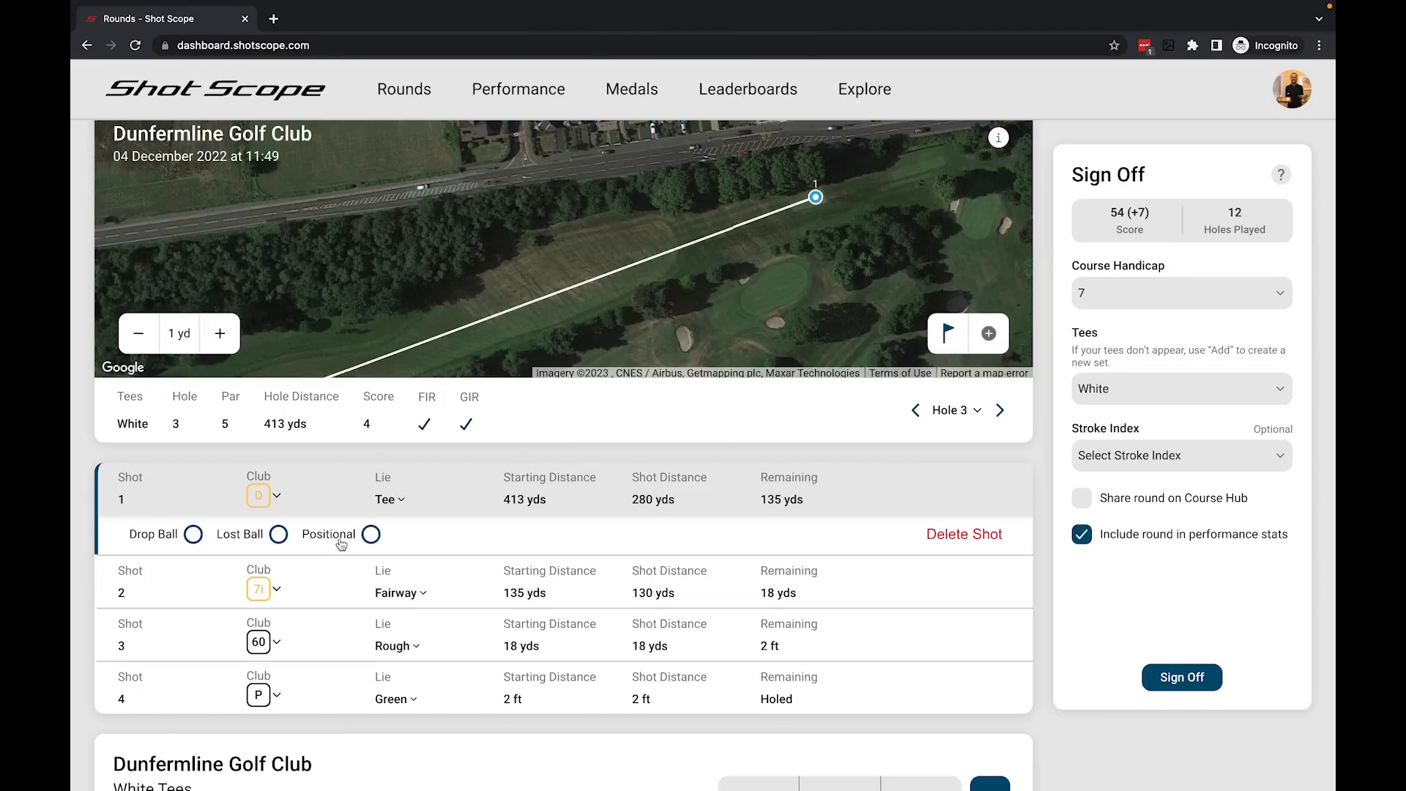
left_click(278, 535)
mouse_move(322, 311)
left_mouse_down()
mouse_move(408, 221)
mouse_move(423, 224)
mouse_move(358, 251)
left_mouse_up()
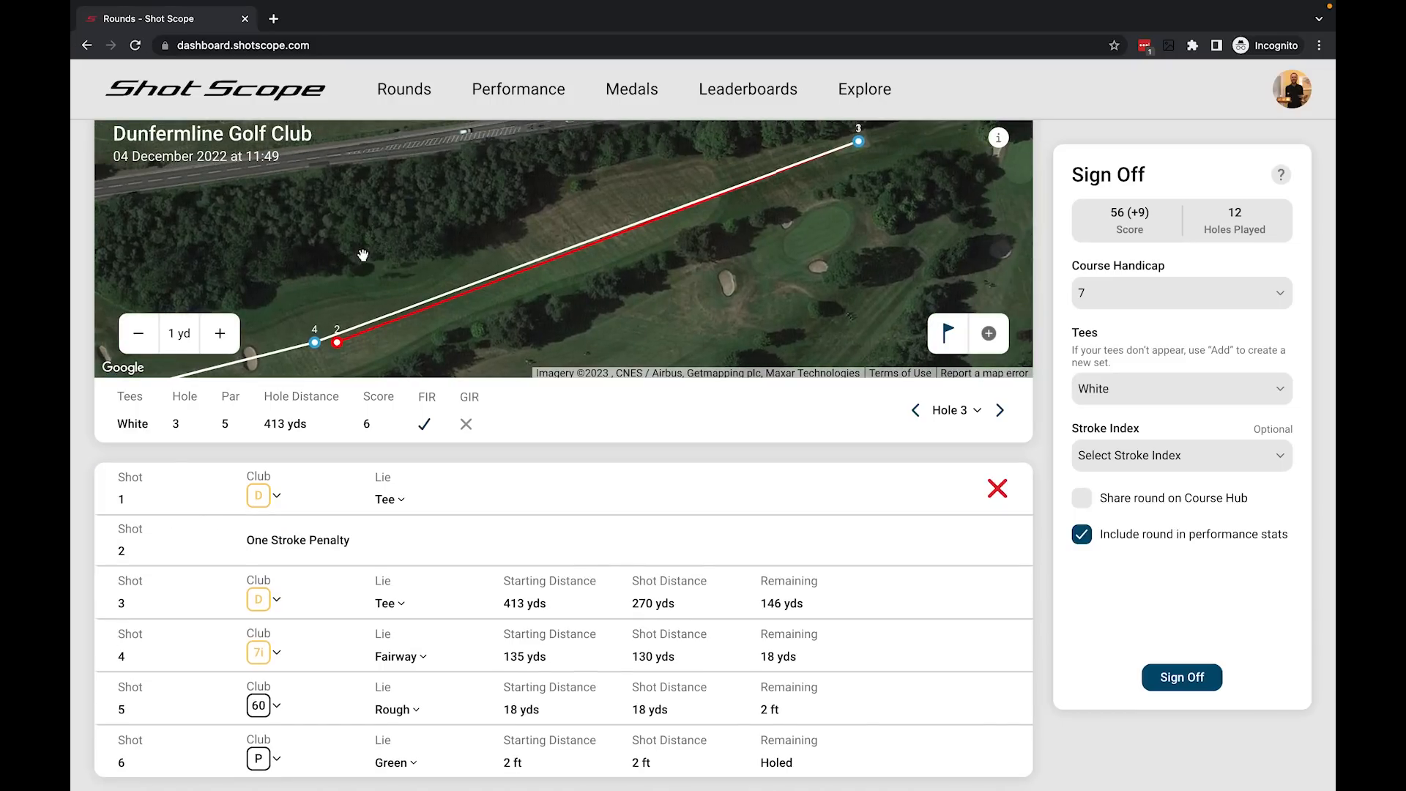
mouse_move(336, 344)
left_mouse_down()
mouse_move(351, 152)
mouse_move(376, 285)
mouse_move(383, 183)
left_mouse_up()
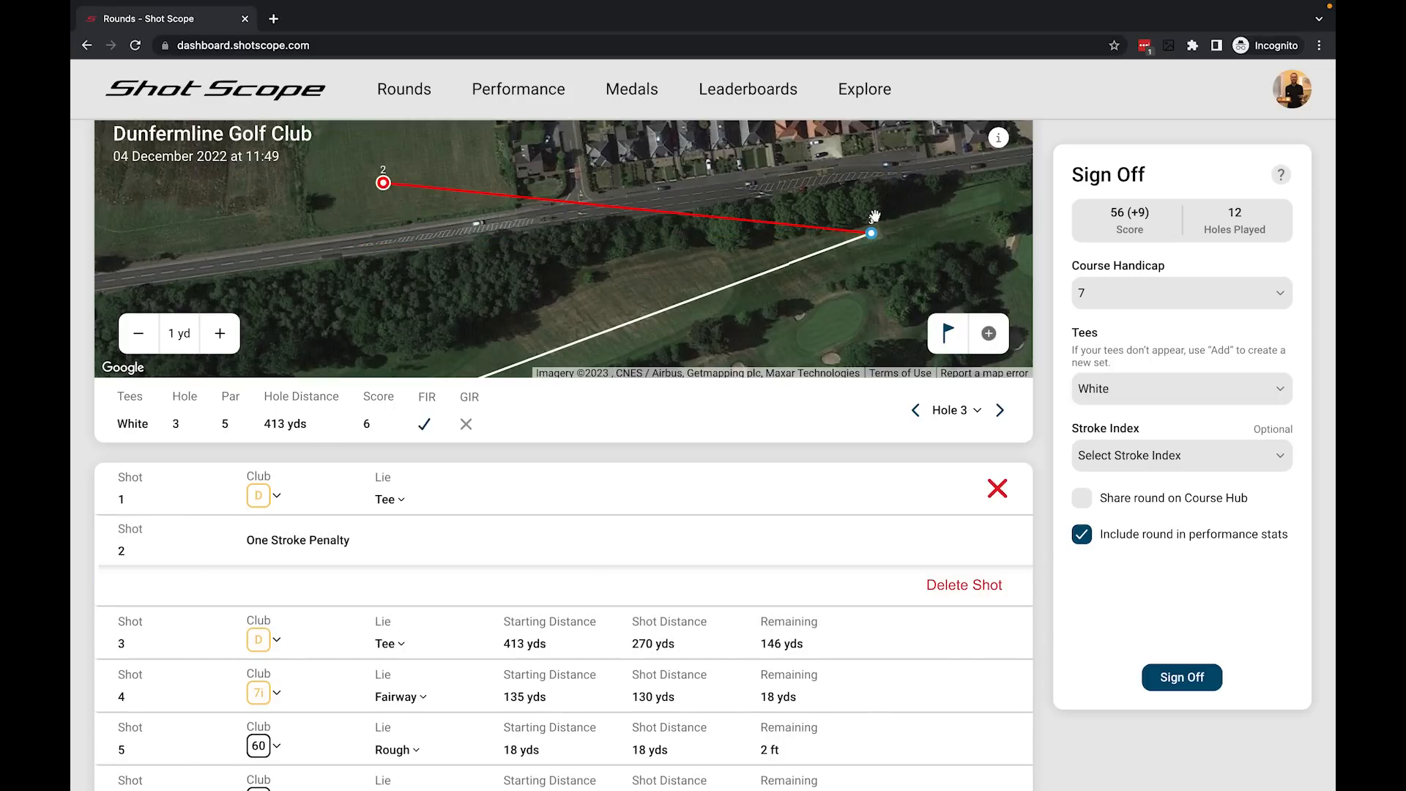
Add a one-stroke penalty on the hole 3 fairway right beside shot 4.
left_click_drag(775, 309, 961, 203)
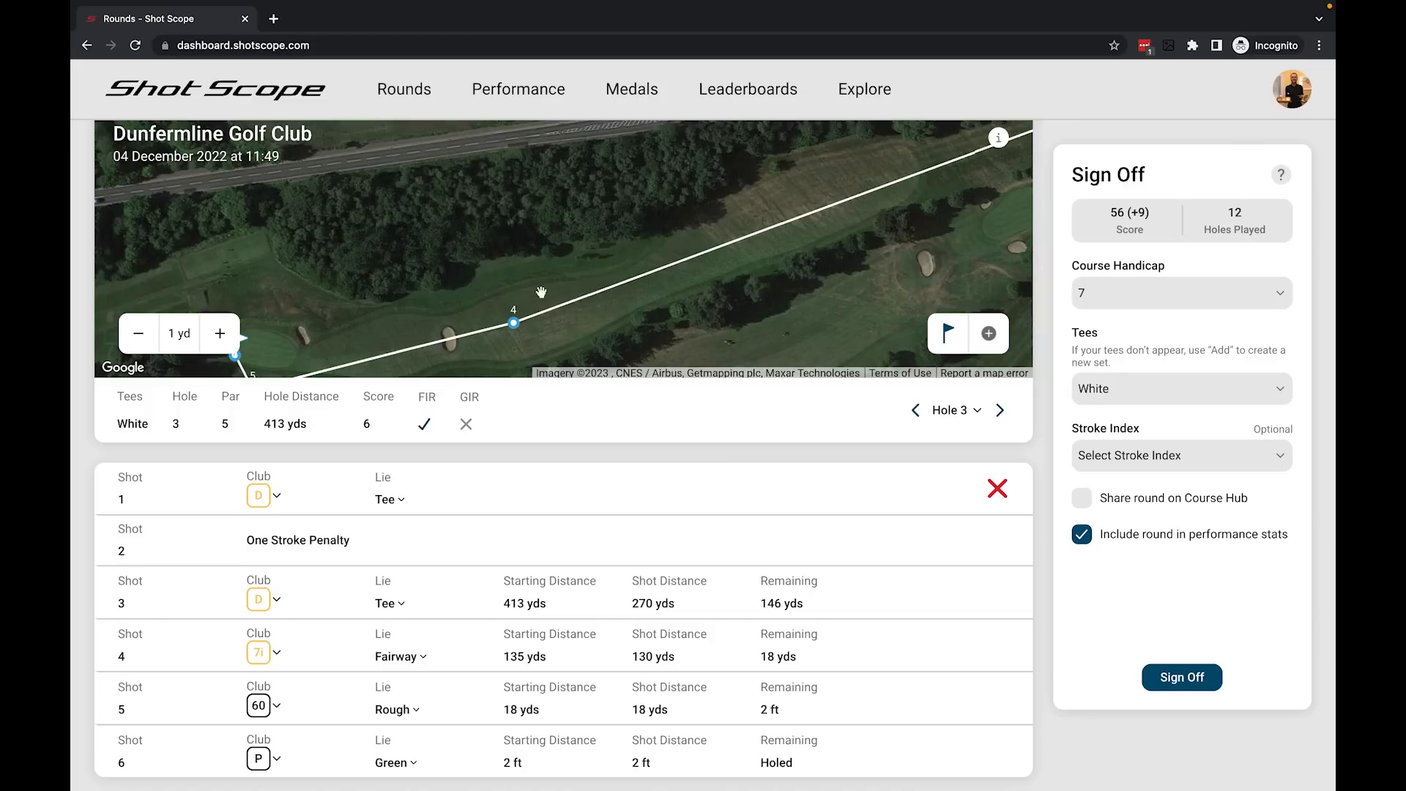
scroll(512, 328, "up", 2)
left_click_drag(512, 328, 537, 277)
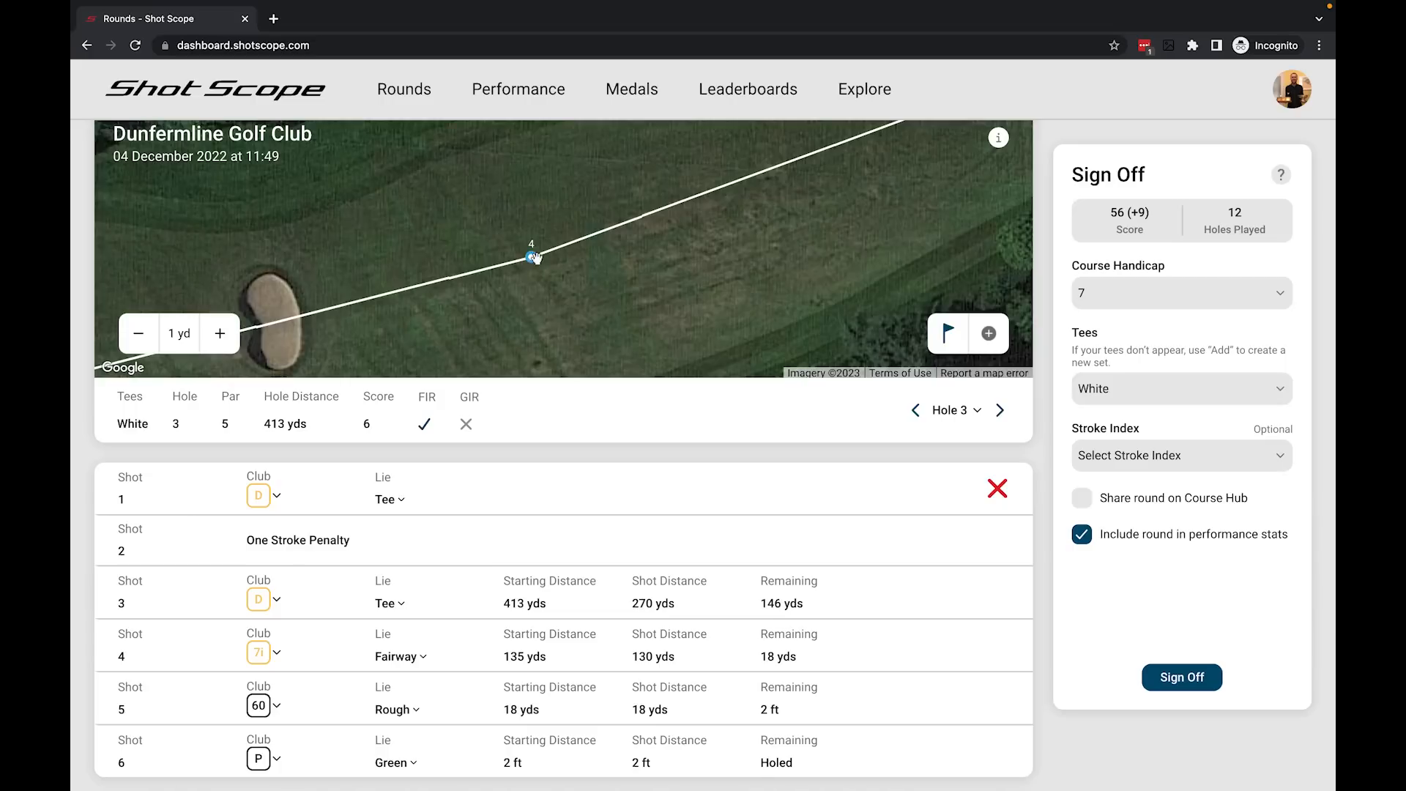
left_click(531, 259)
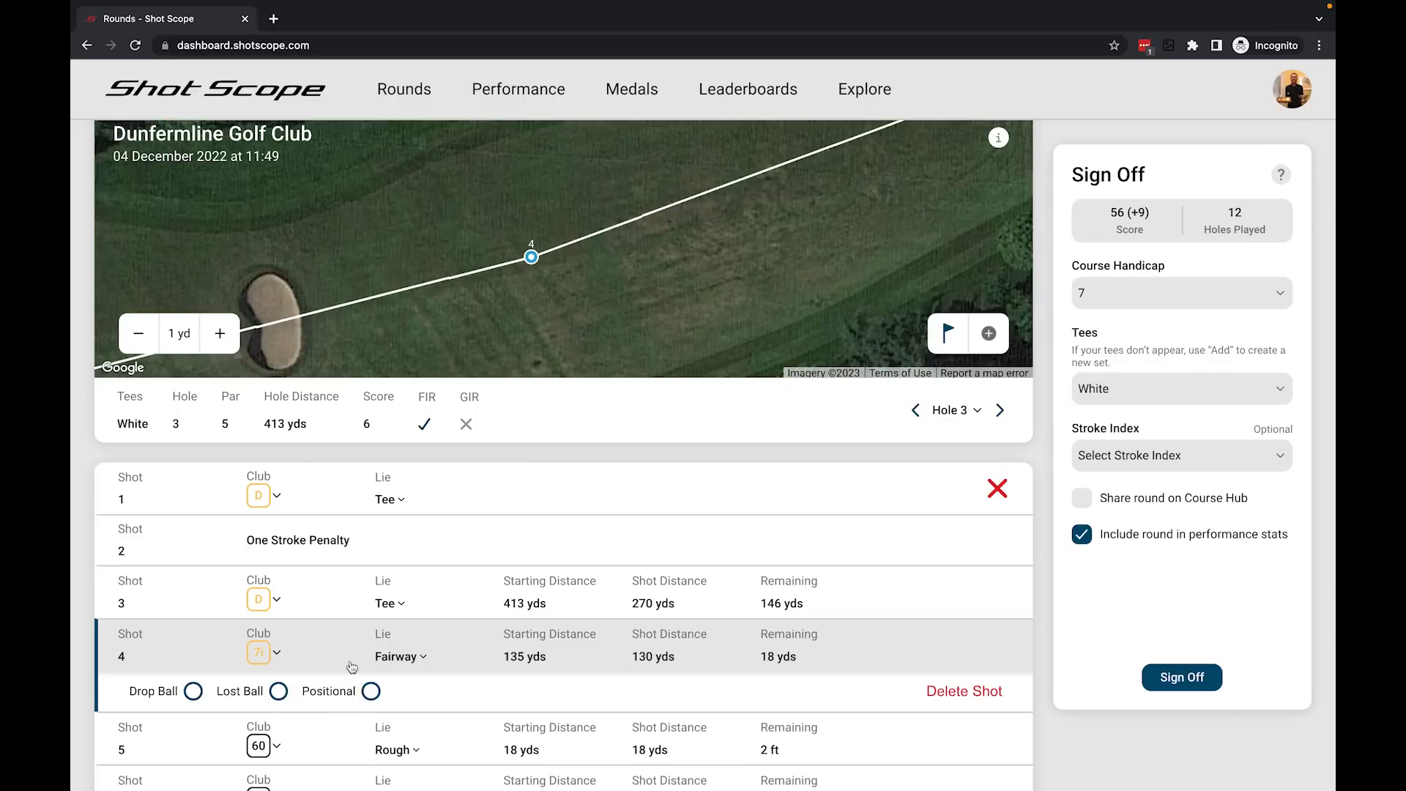
left_click(567, 335)
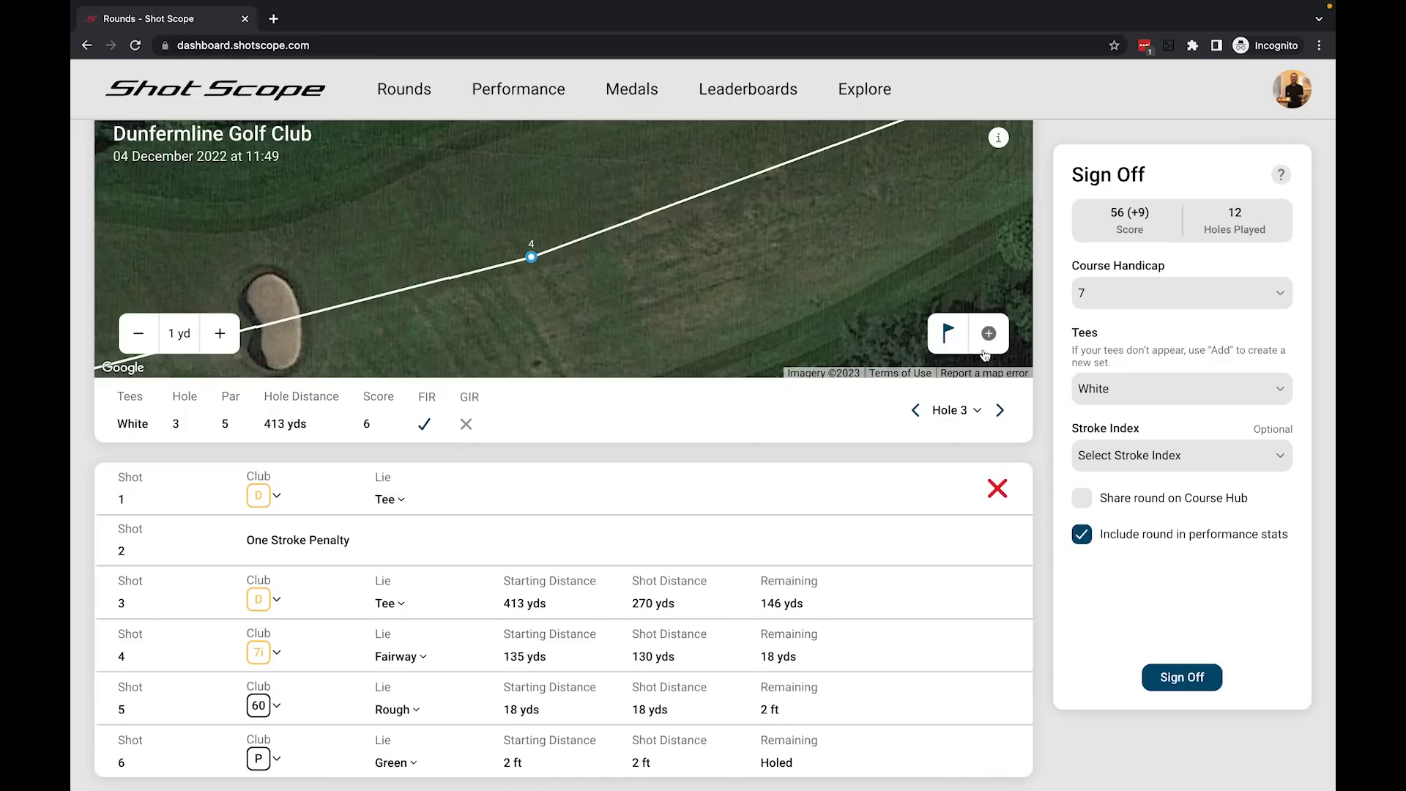
left_click(990, 337)
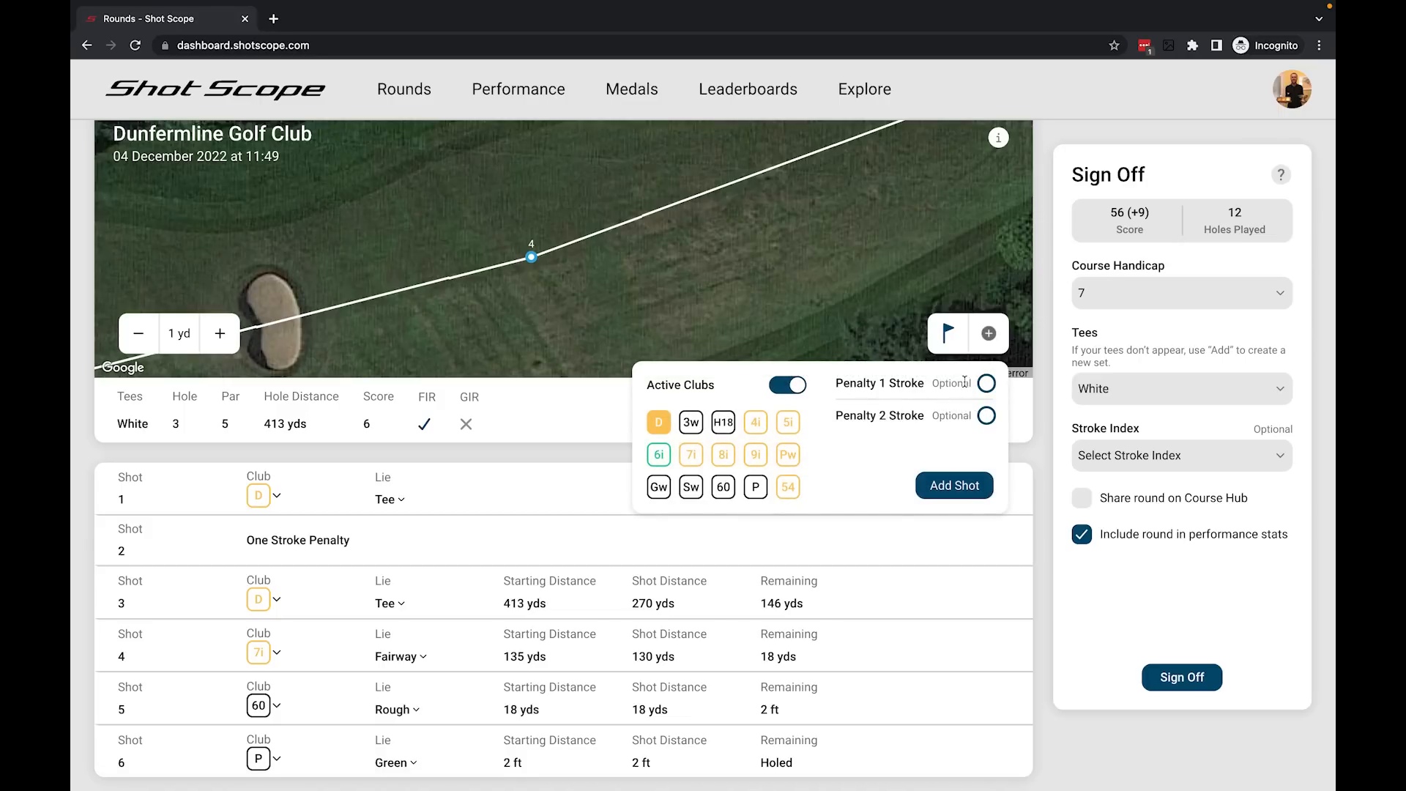
left_click(987, 385)
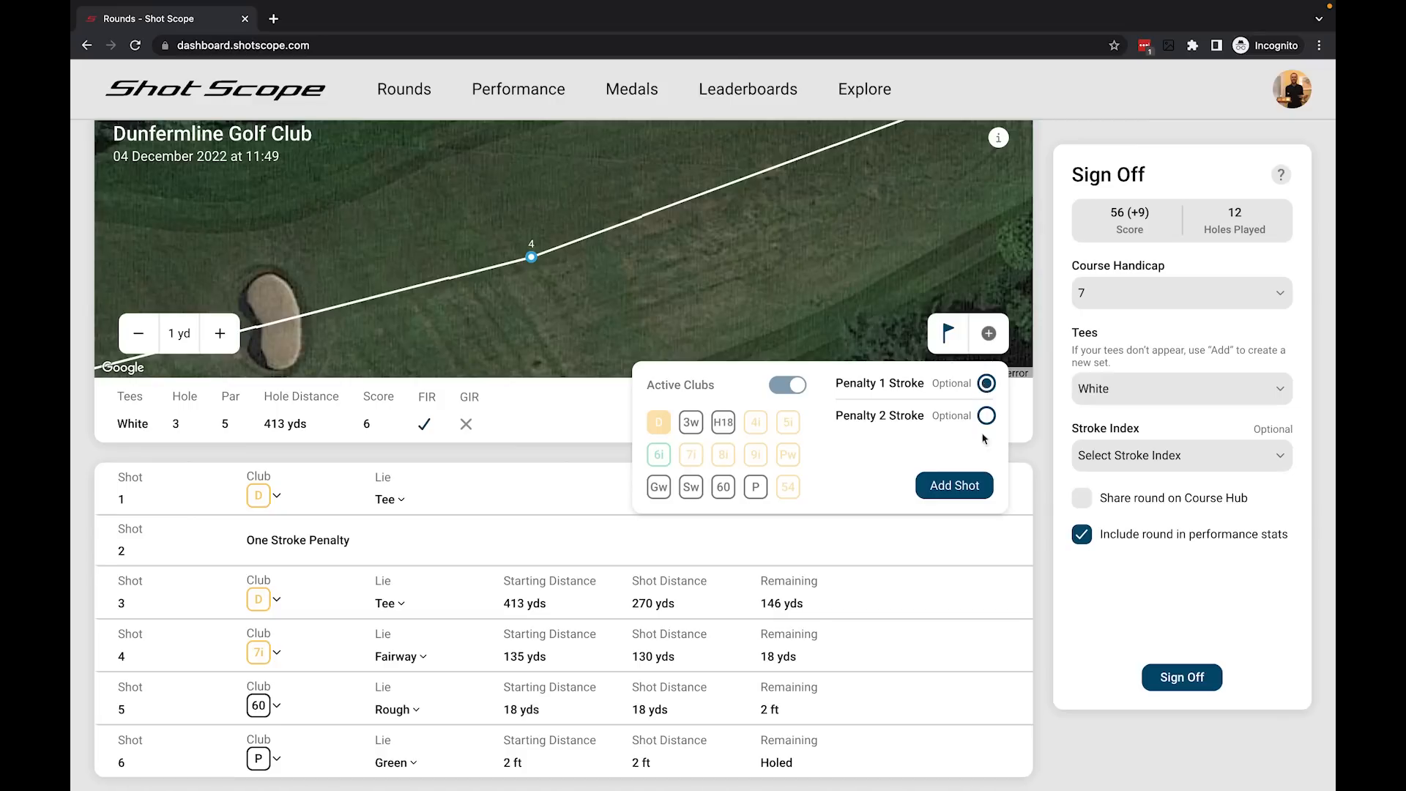
left_click(950, 498)
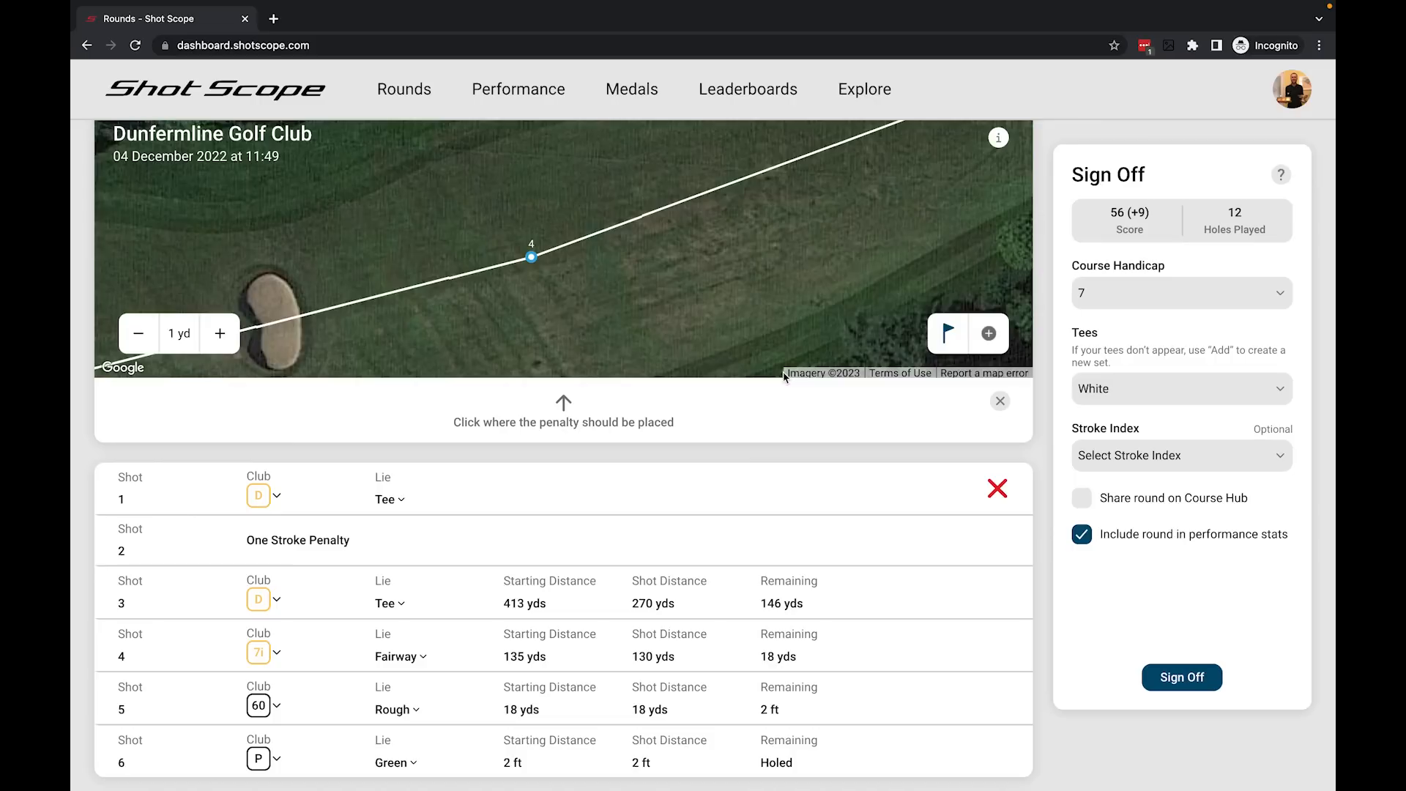
left_click(535, 272)
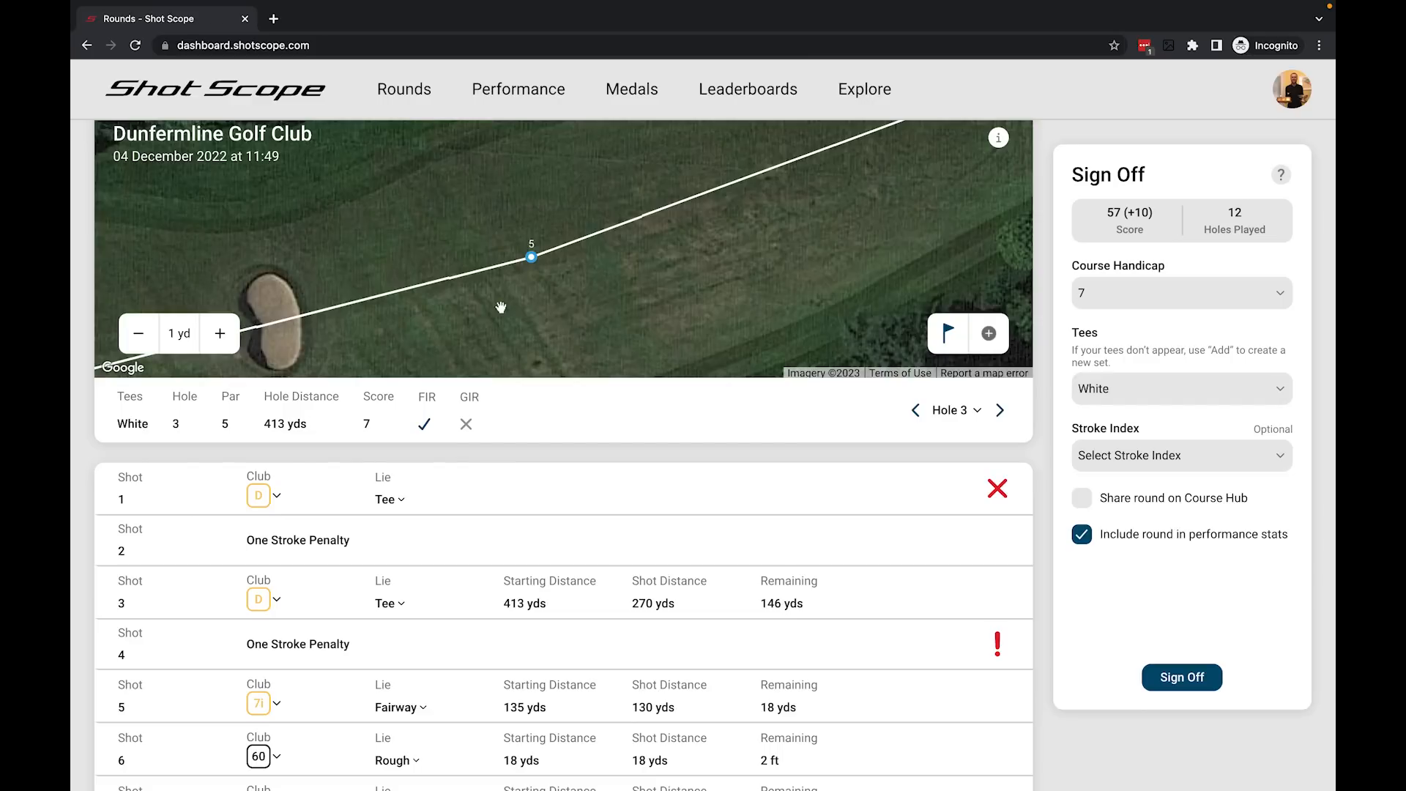
Delete the one-stroke penalties listed as shot 4 and shot 2 on hole 3.
left_click(934, 643)
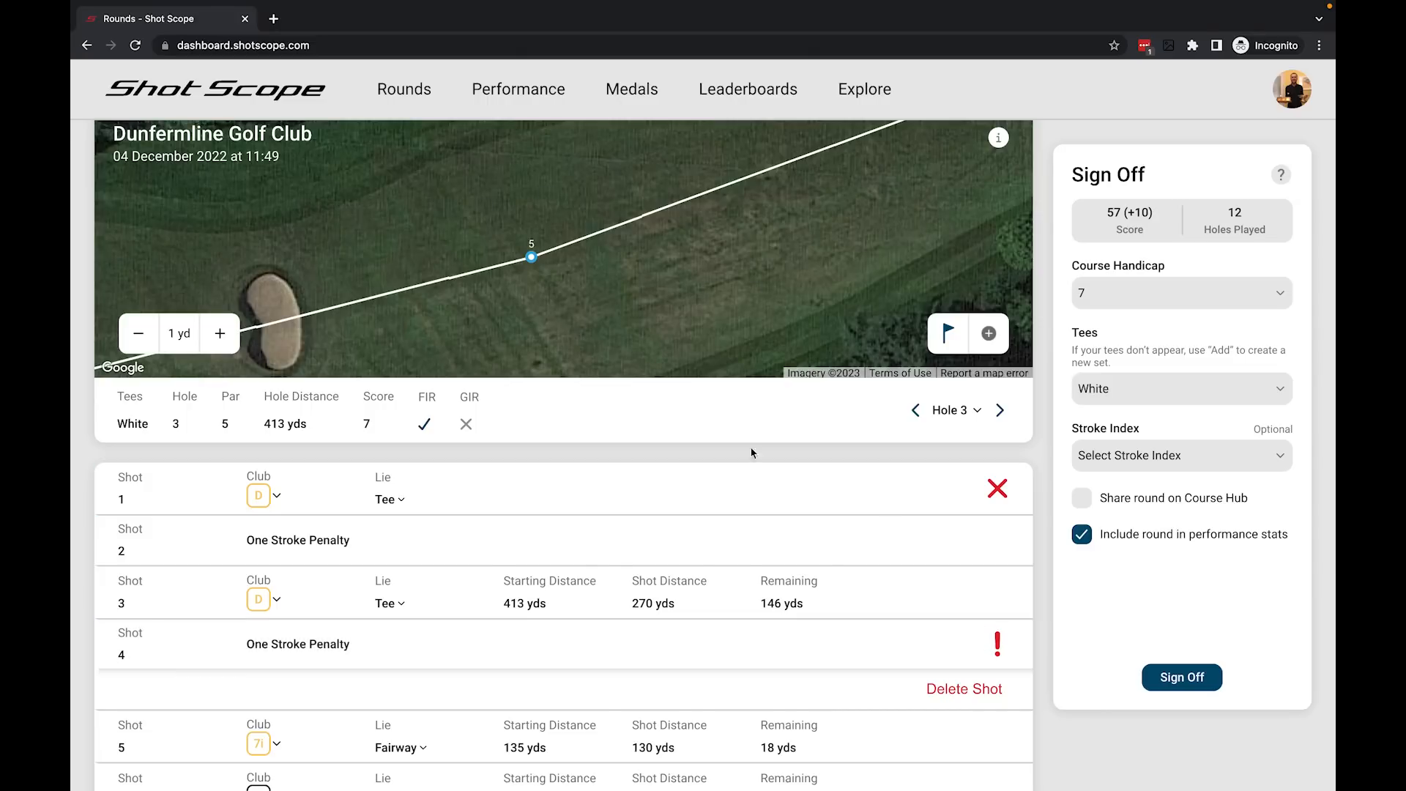
left_click(966, 691)
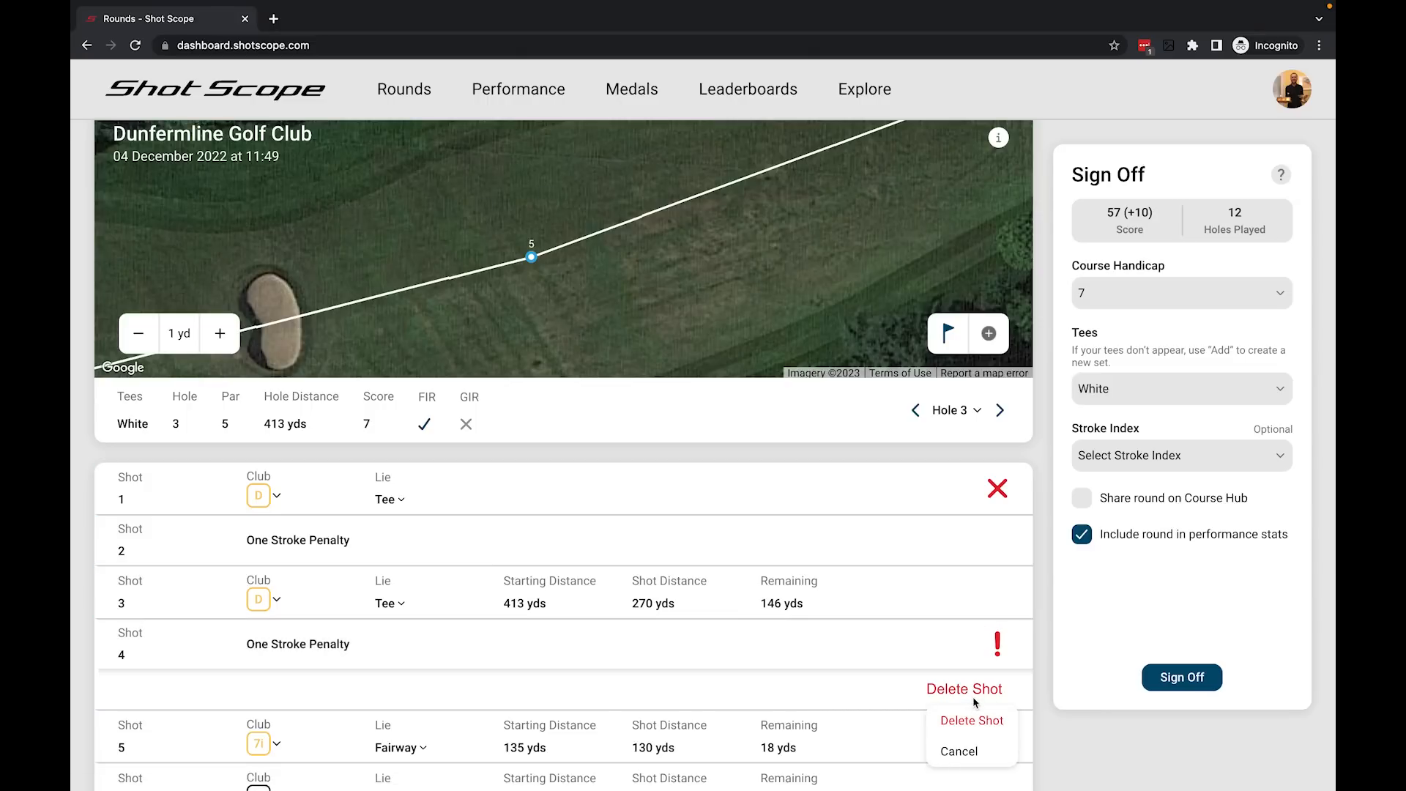
left_click(973, 722)
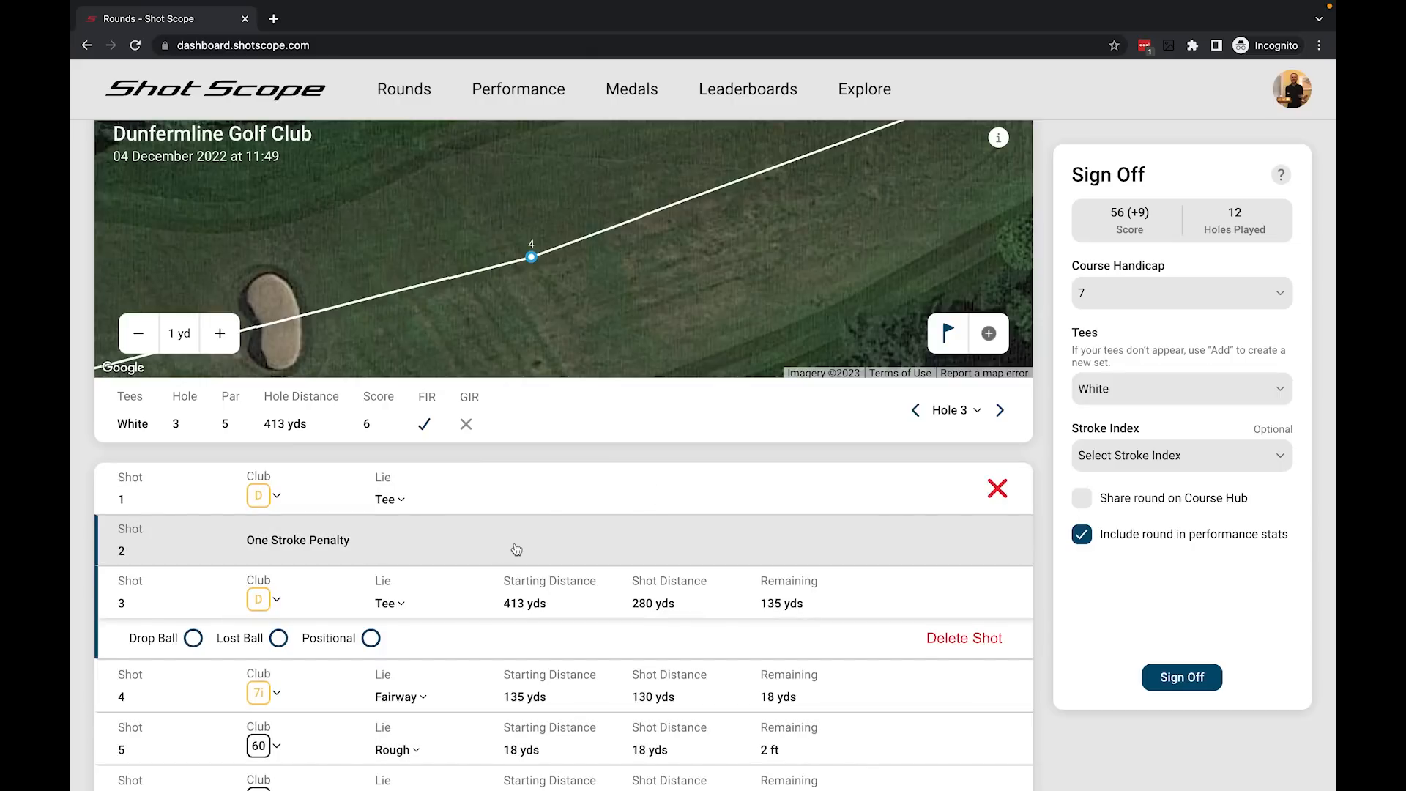
left_click(554, 548)
left_click(965, 588)
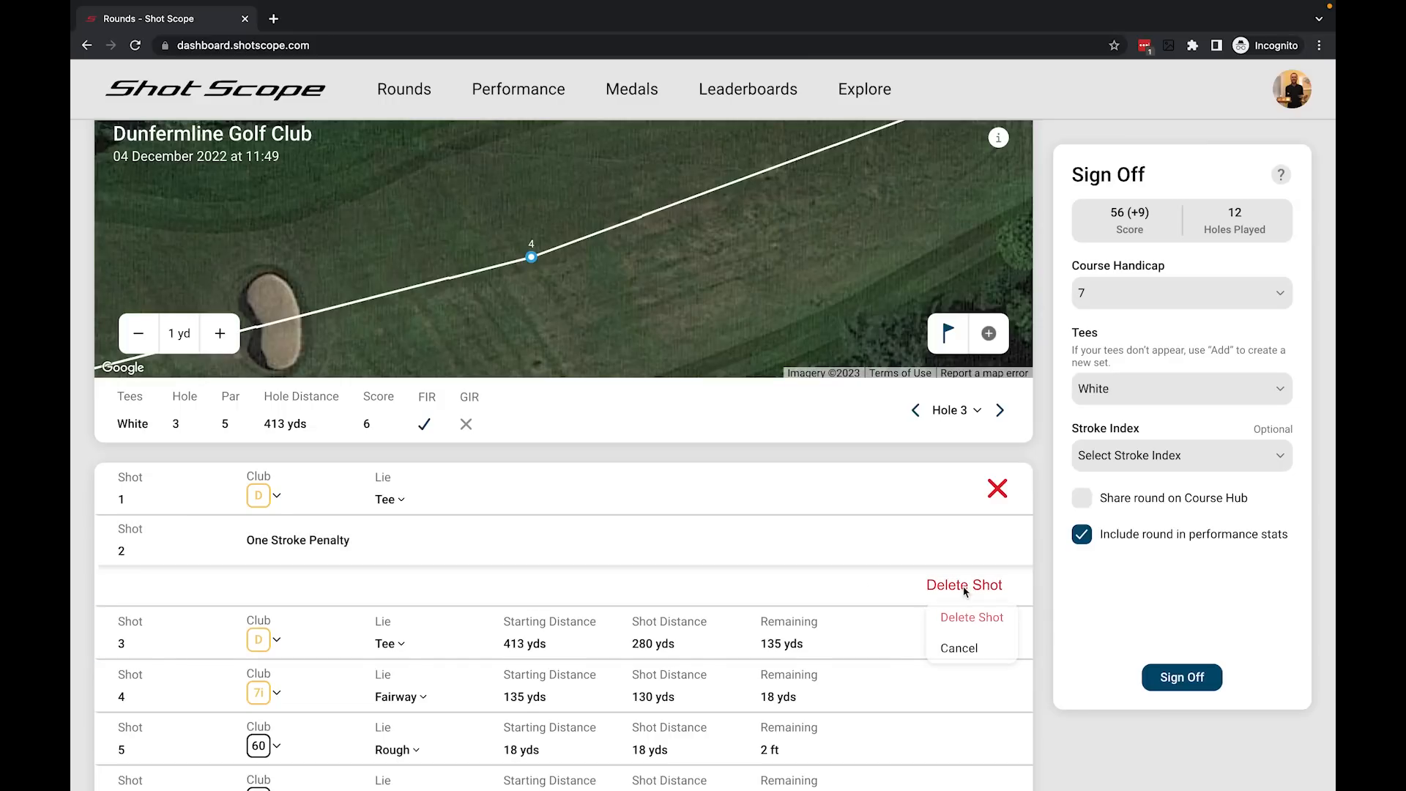
left_click(965, 616)
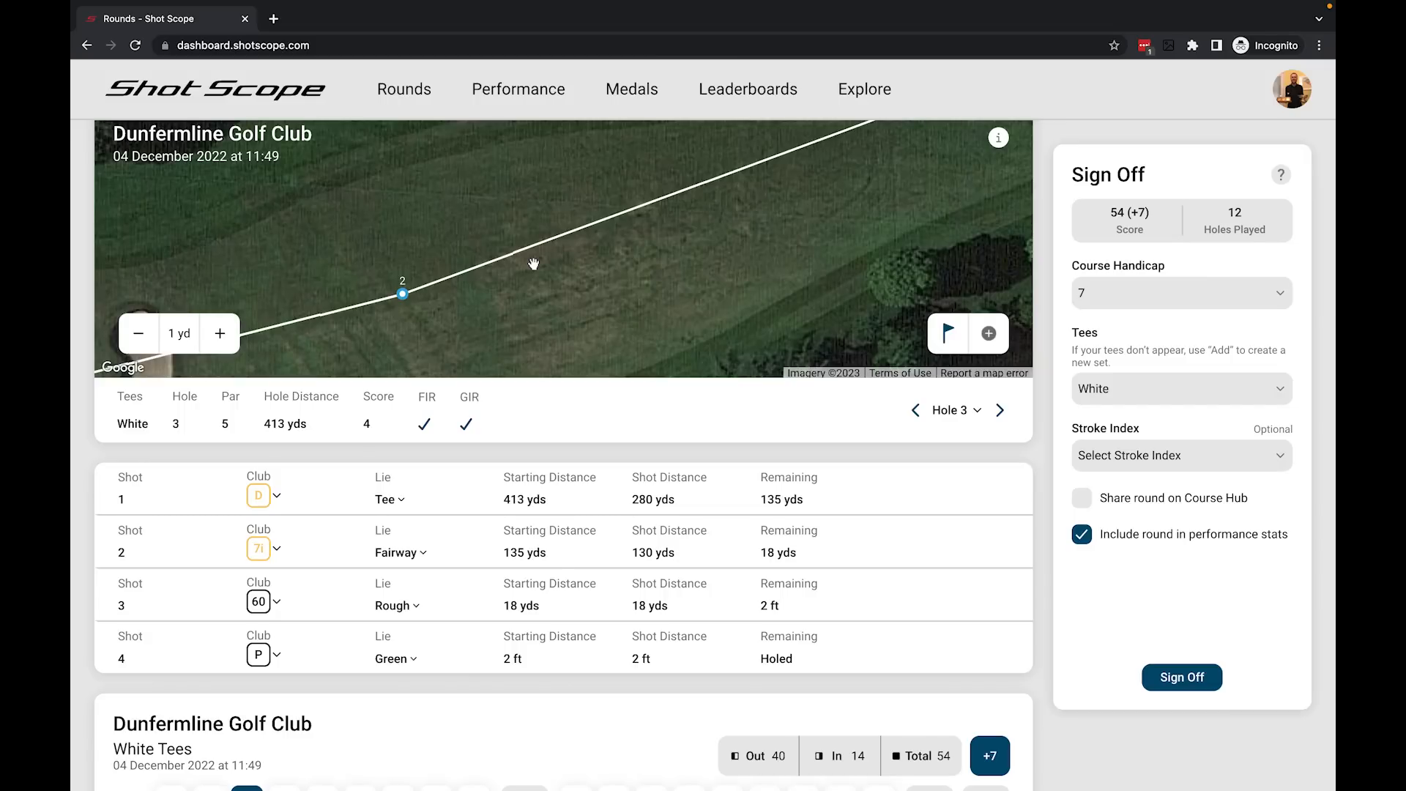
left_click_drag(811, 229, 513, 344)
left_click_drag(760, 257, 593, 318)
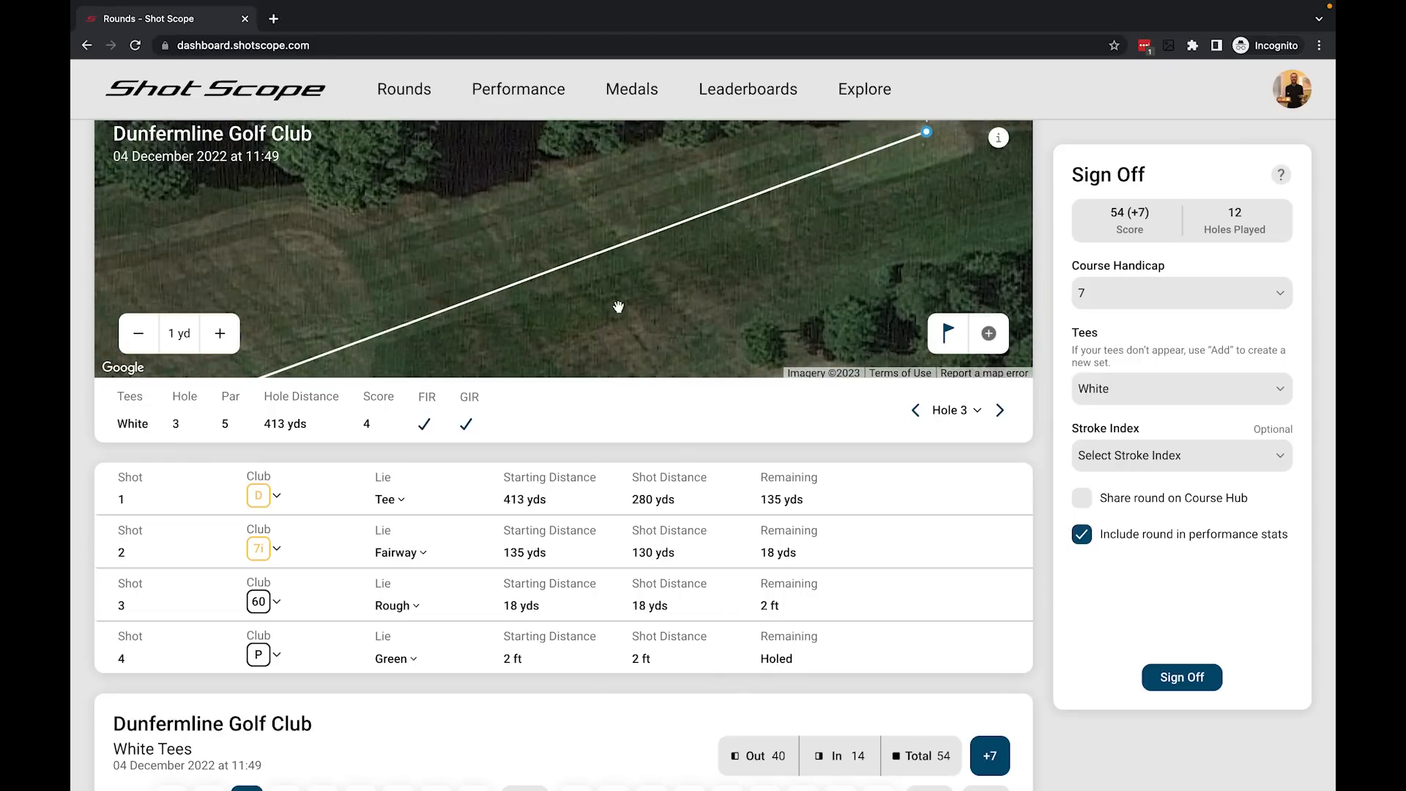
left_click_drag(769, 266, 668, 323)
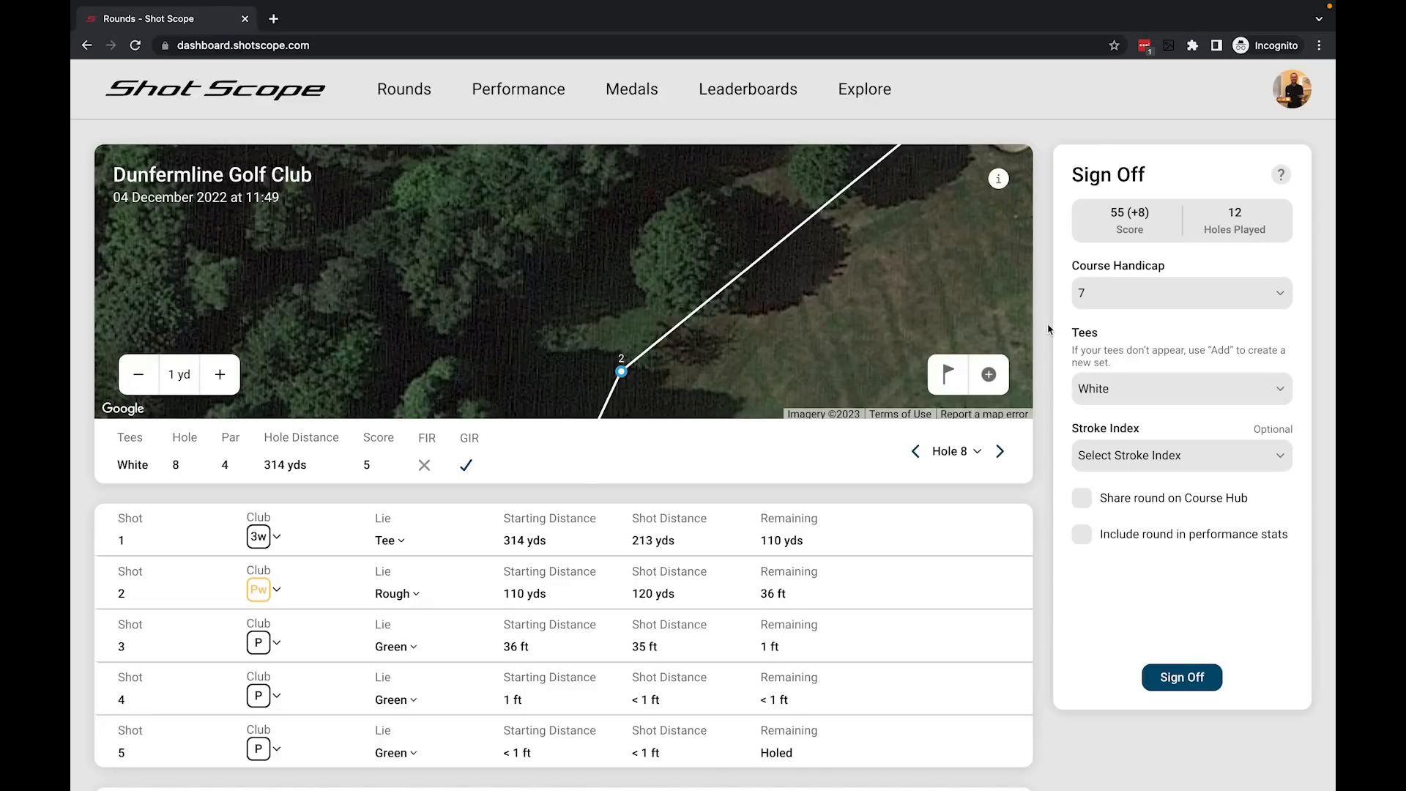
Mark shot 1 on hole 8 as a drop ball and move its penalty marker into the trees beside the next shot.
mouse_move(879, 295)
left_mouse_down()
mouse_move(587, 317)
mouse_move(666, 317)
left_mouse_up()
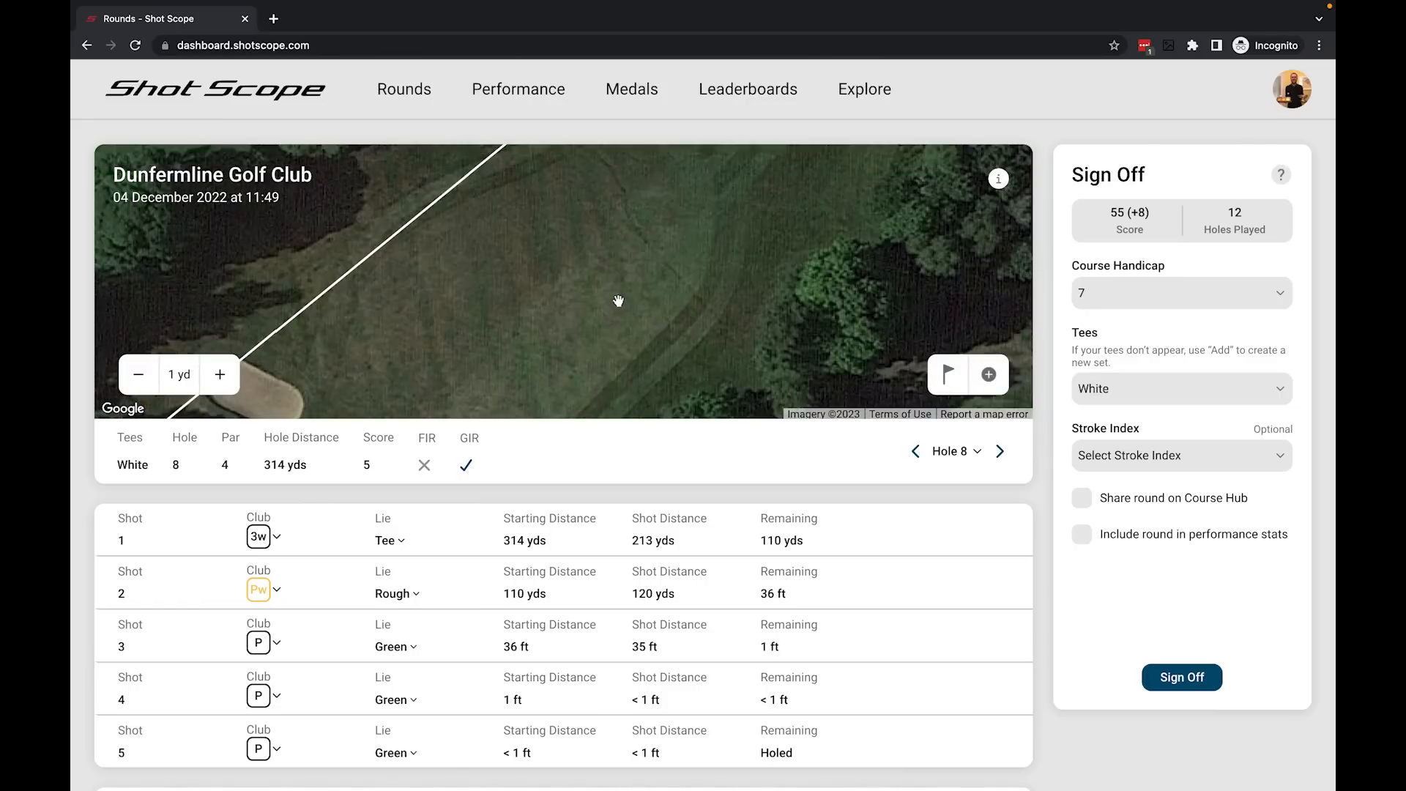
scroll(618, 301, "down", 2)
mouse_move(732, 218)
left_mouse_down()
mouse_move(684, 285)
mouse_move(700, 252)
mouse_move(785, 189)
left_mouse_up()
mouse_move(631, 301)
left_mouse_down()
mouse_move(762, 199)
mouse_move(652, 313)
mouse_move(611, 310)
left_mouse_up()
scroll(632, 277, "up", 2)
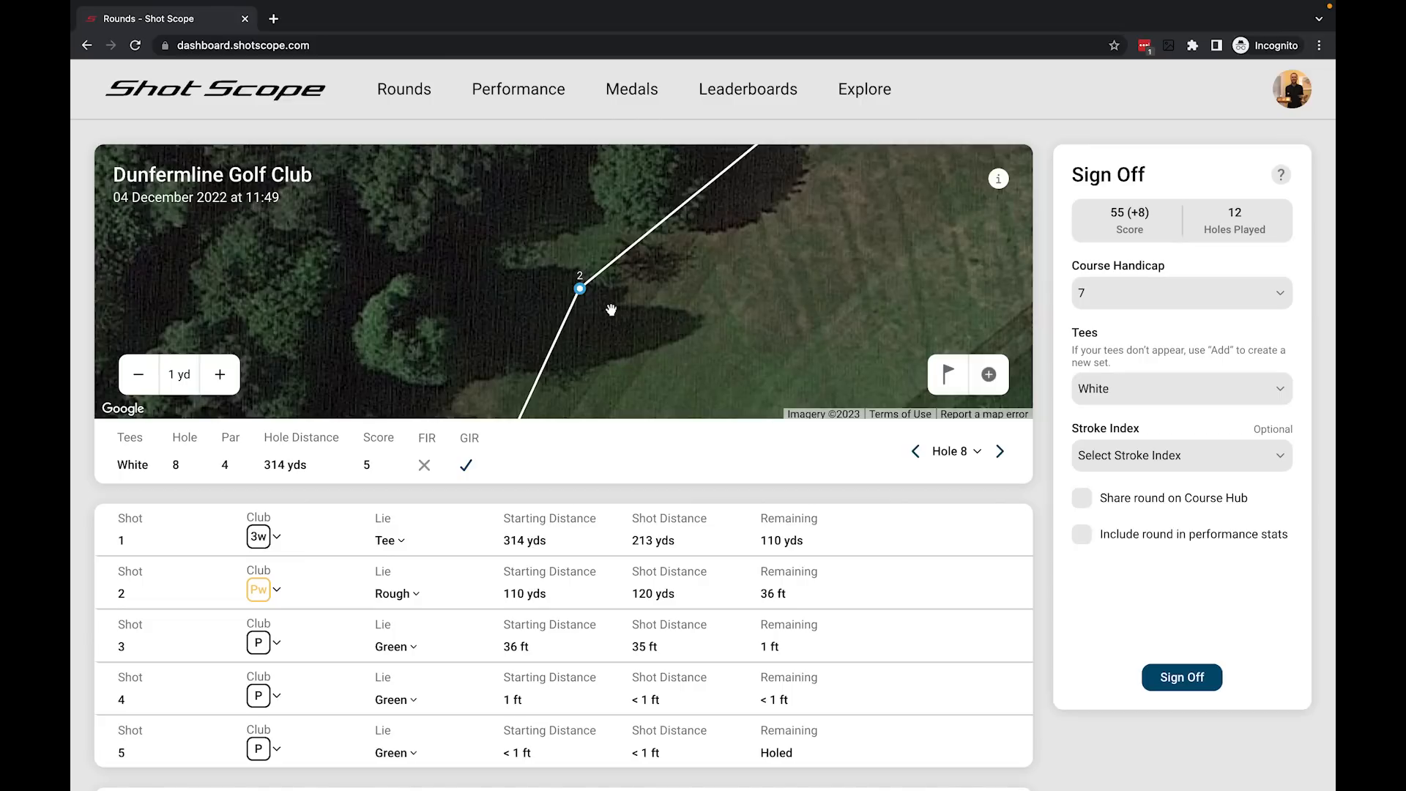
left_click(927, 542)
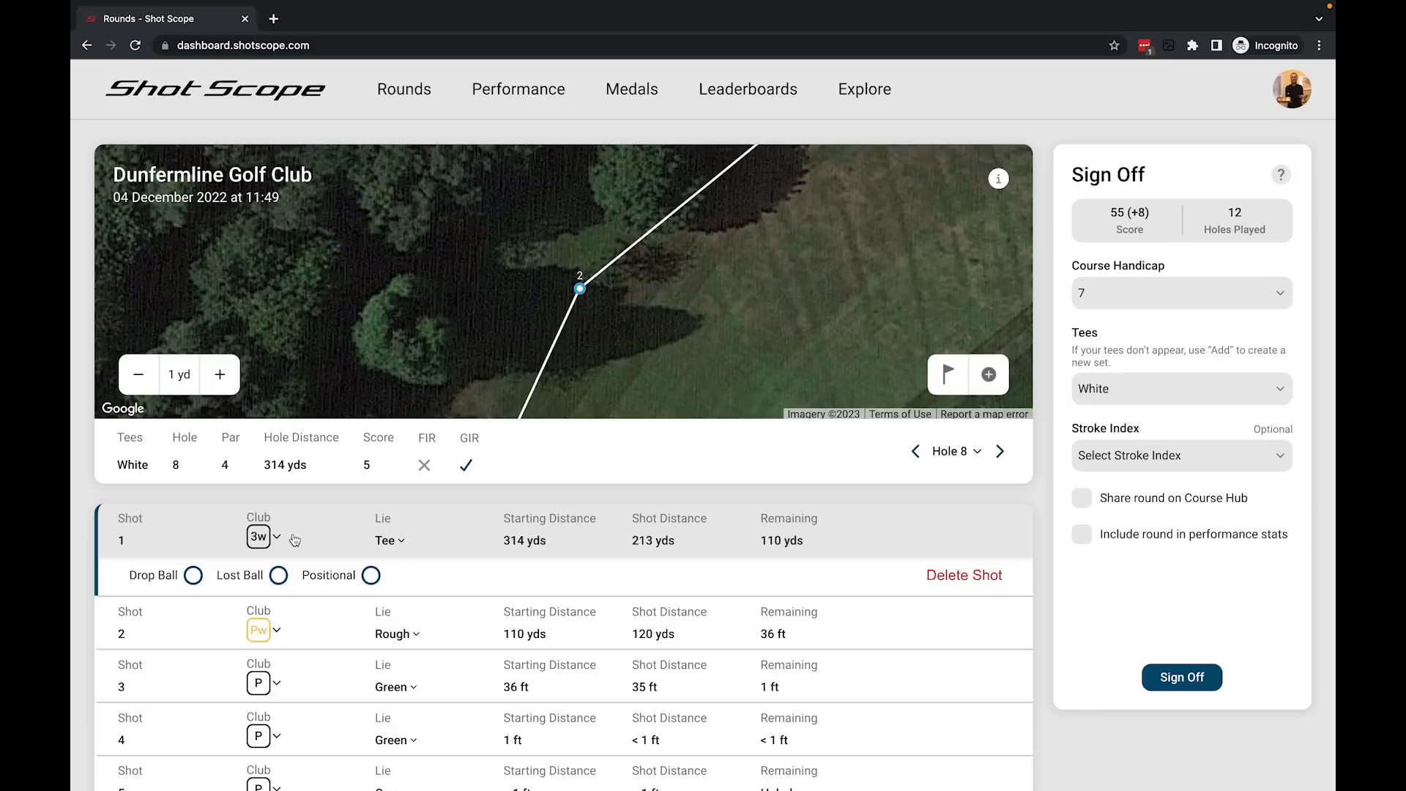
left_click(192, 576)
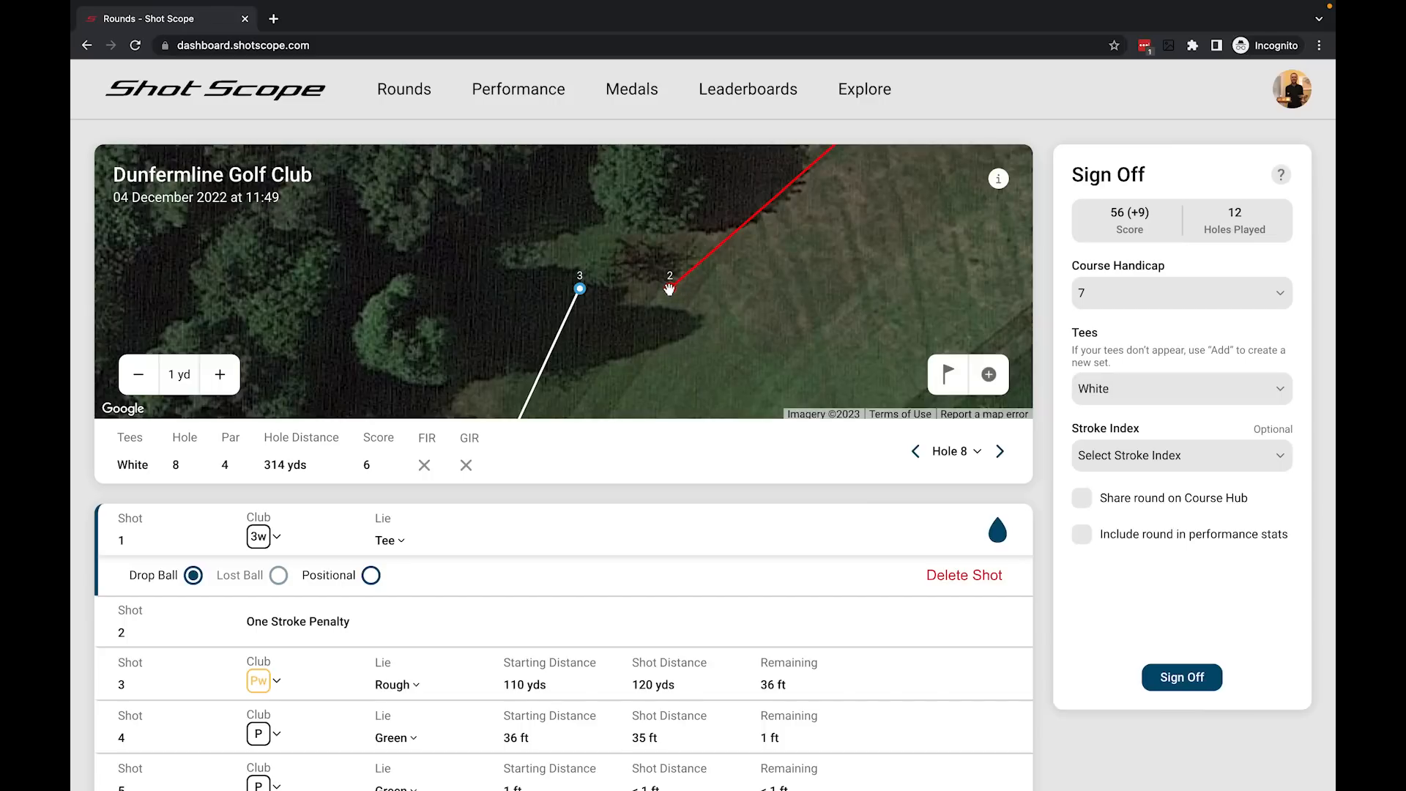
left_click_drag(669, 290, 551, 272)
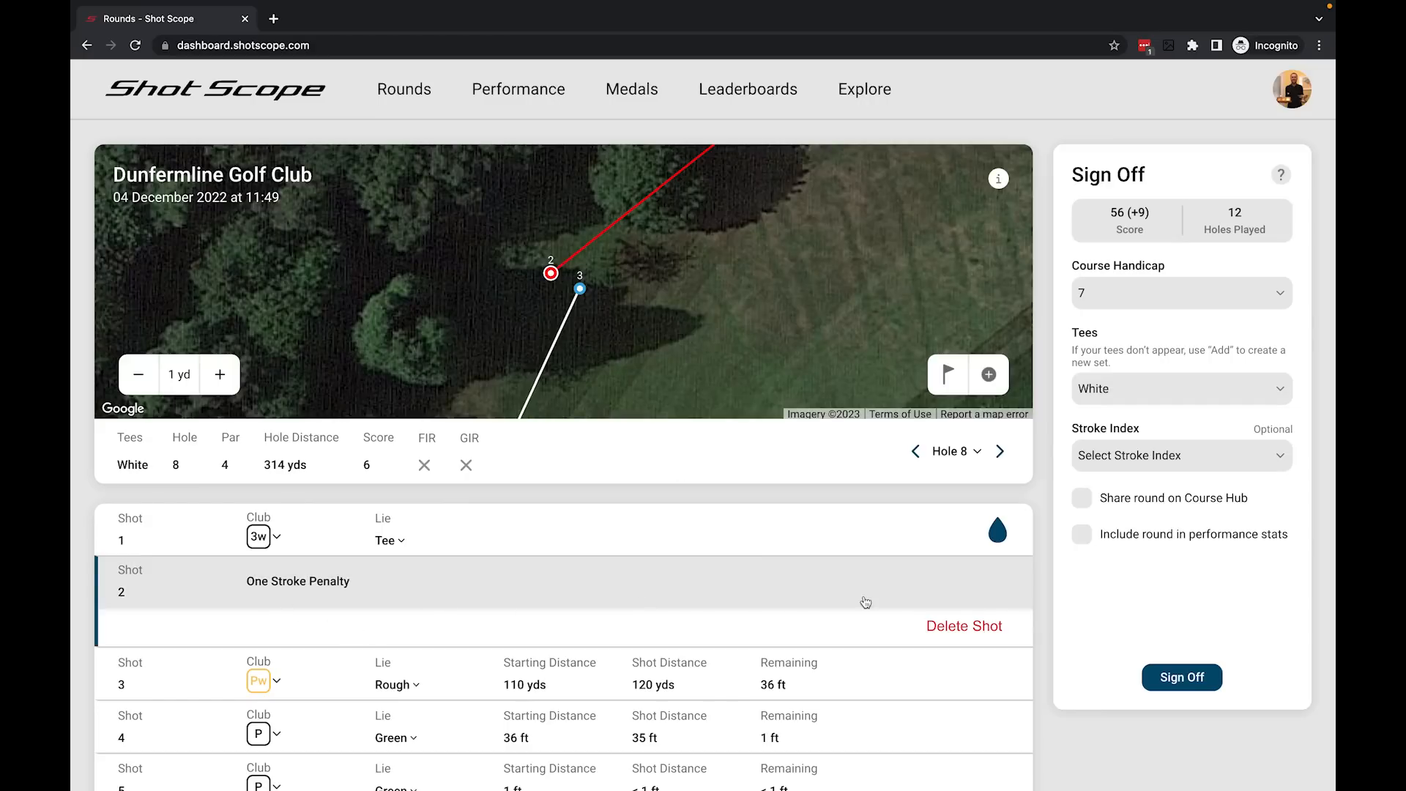
Delete the one-stroke drop-ball penalty listed as shot 2 on hole 8.
left_click(956, 627)
left_click(966, 657)
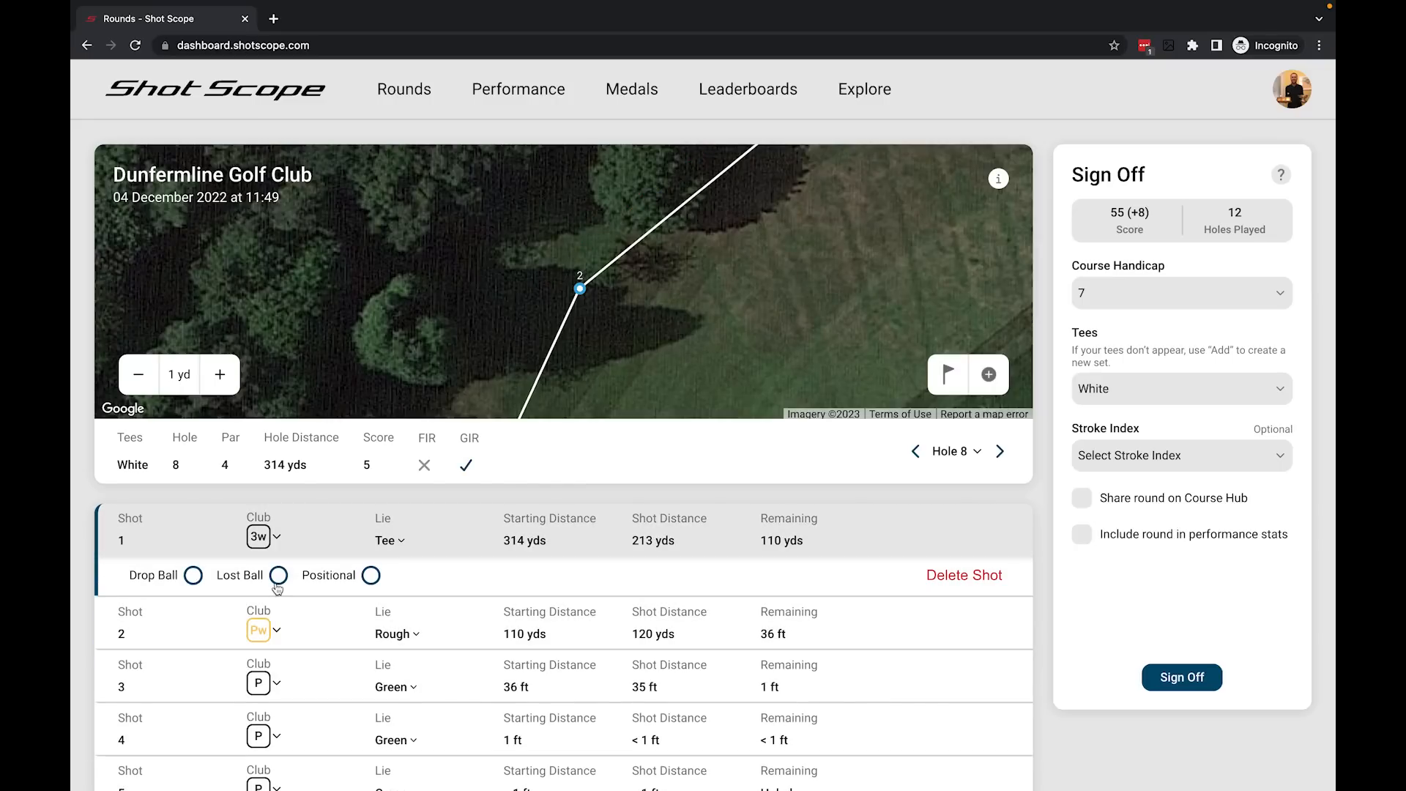
Mark shot 2 on hole 8, the approach from the rough, as a lost ball.
left_click_drag(706, 367, 699, 220)
scroll(681, 290, "down", 2)
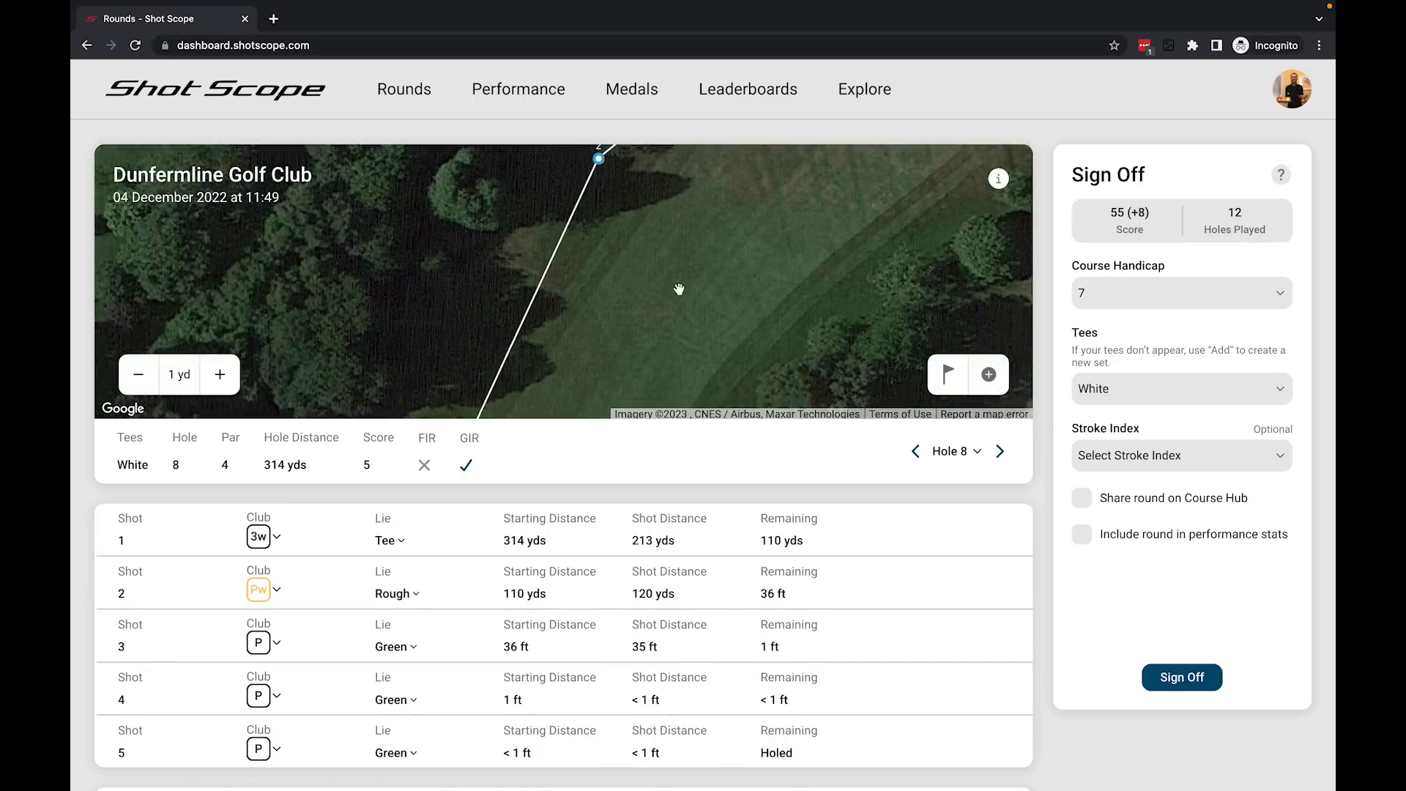
scroll(679, 289, "down", 2)
left_click_drag(650, 295, 659, 208)
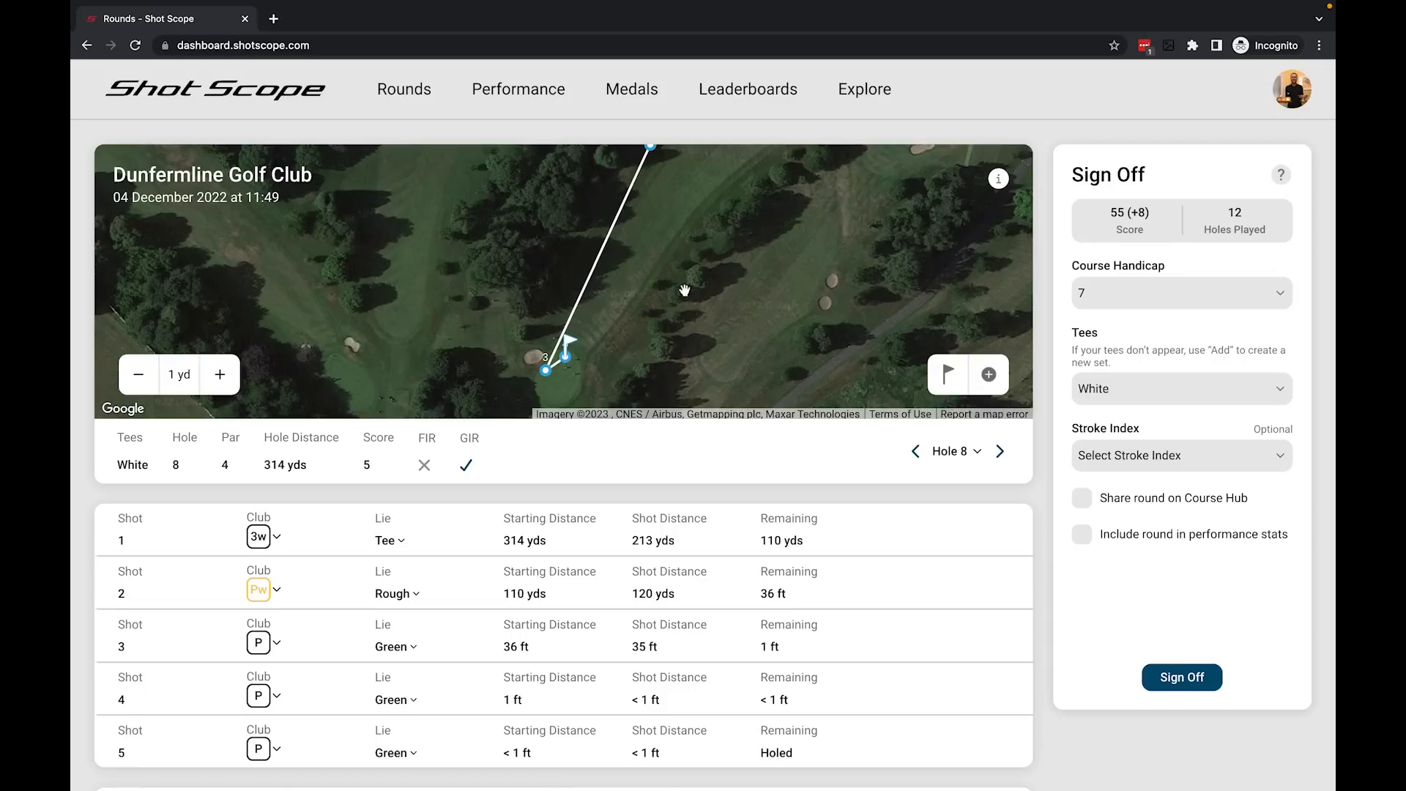
left_click(404, 601)
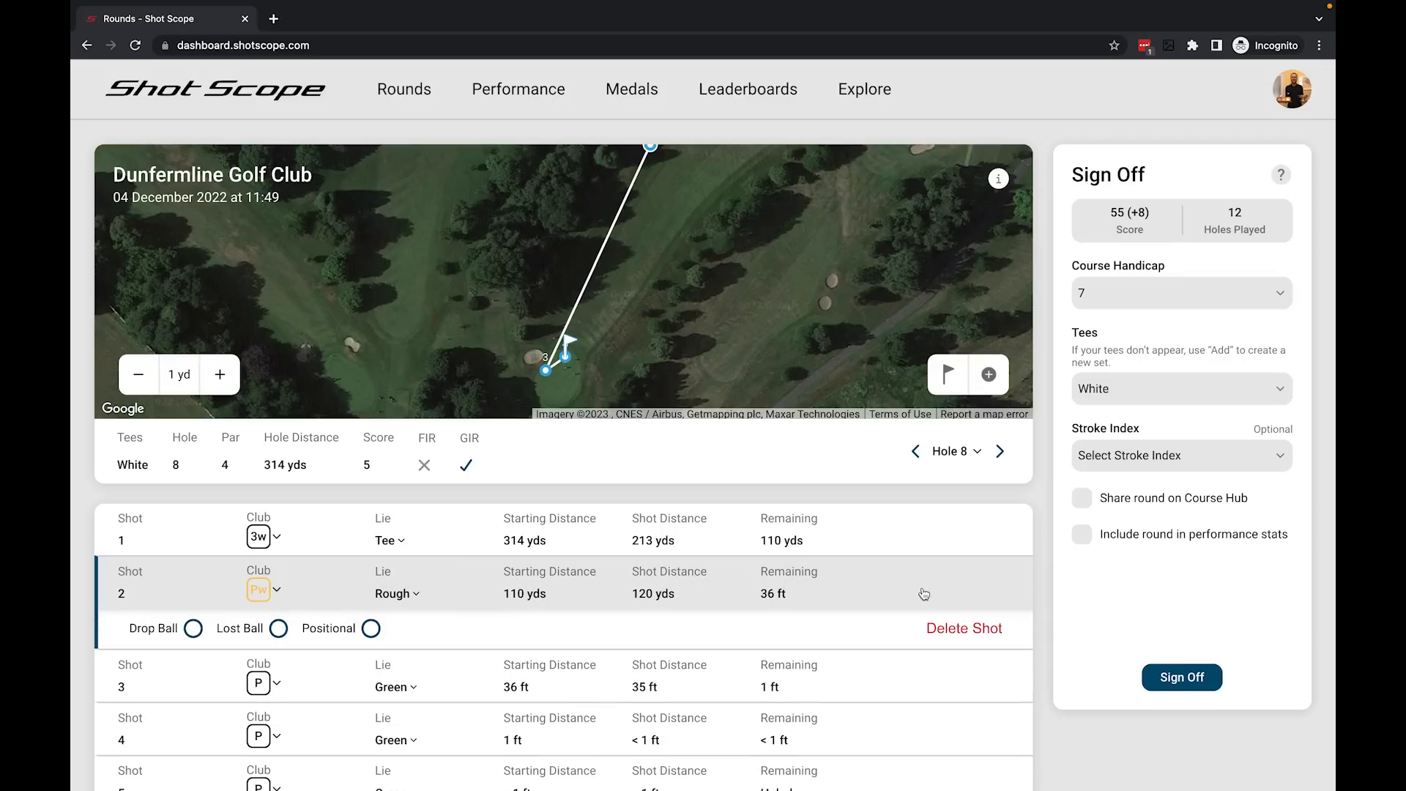
left_click(277, 630)
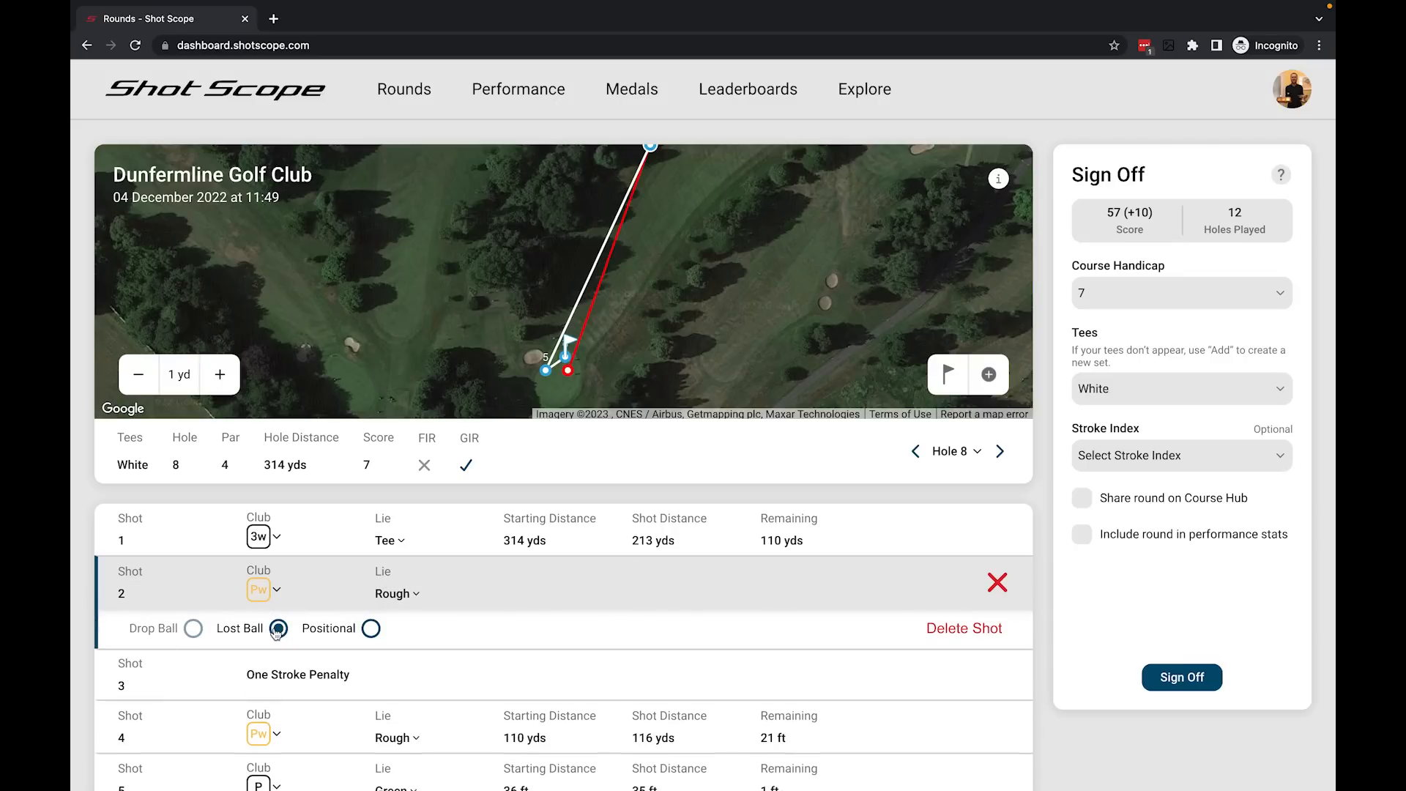
Move the one-stroke penalty marker for the lost ball on hole 8 to the trees beside the green.
left_click(589, 363)
left_click_drag(591, 364, 482, 397)
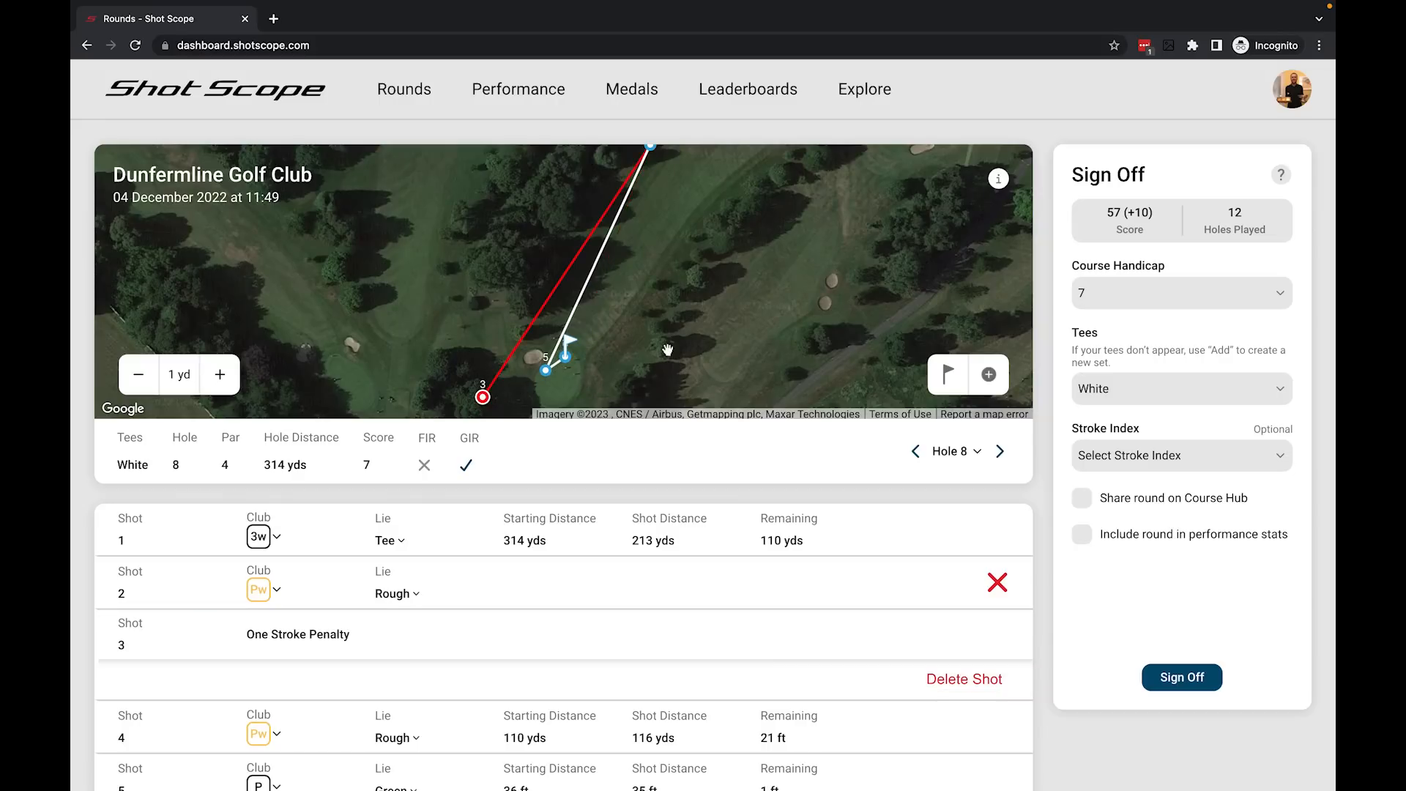
Change the club of shot 4 on hole 8 to Gw.
scroll(640, 254, "up", 3)
left_click_drag(688, 219, 682, 278)
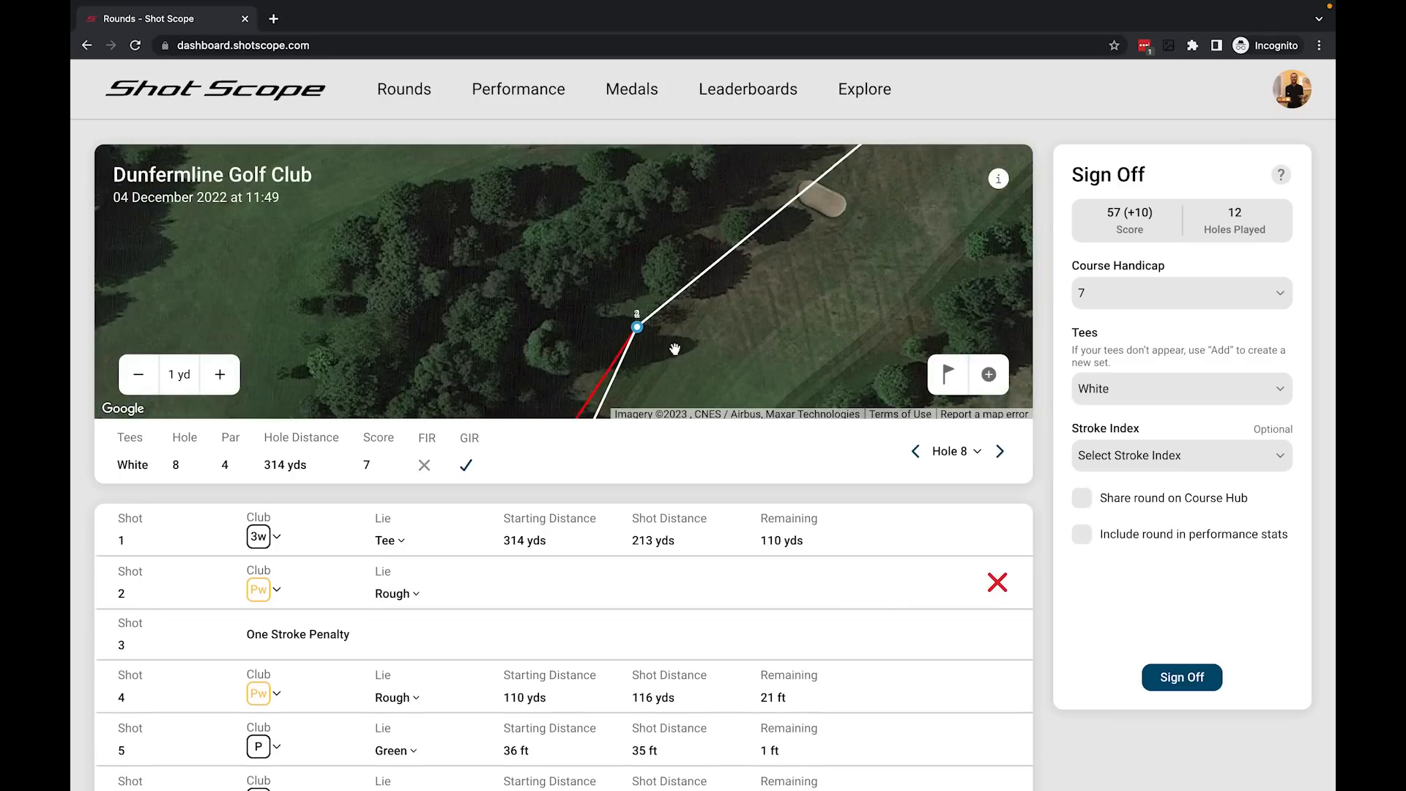
scroll(662, 340, "up", 2)
left_click_drag(644, 352, 744, 163)
left_click_drag(706, 274, 773, 187)
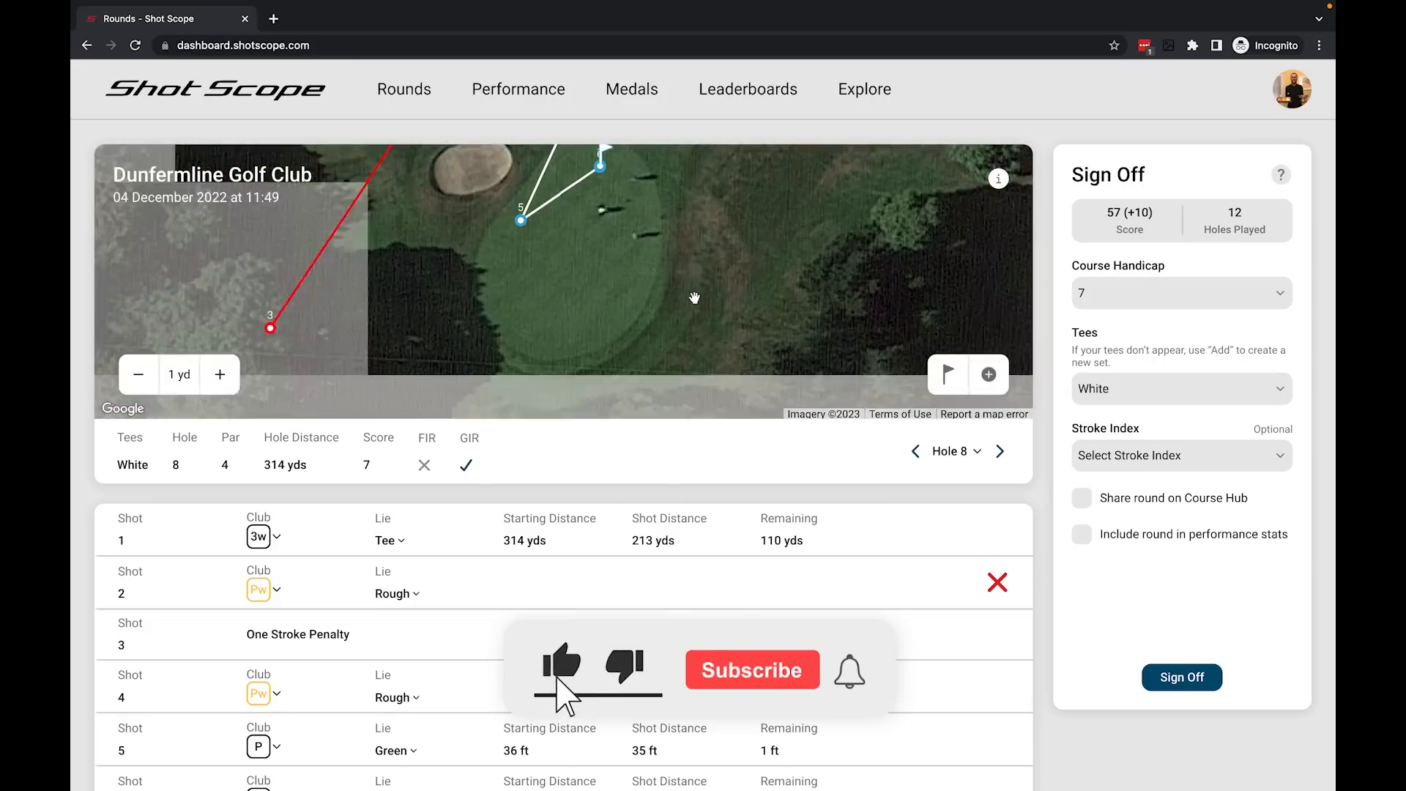
left_click_drag(725, 251, 728, 376)
left_click_drag(775, 239, 815, 185)
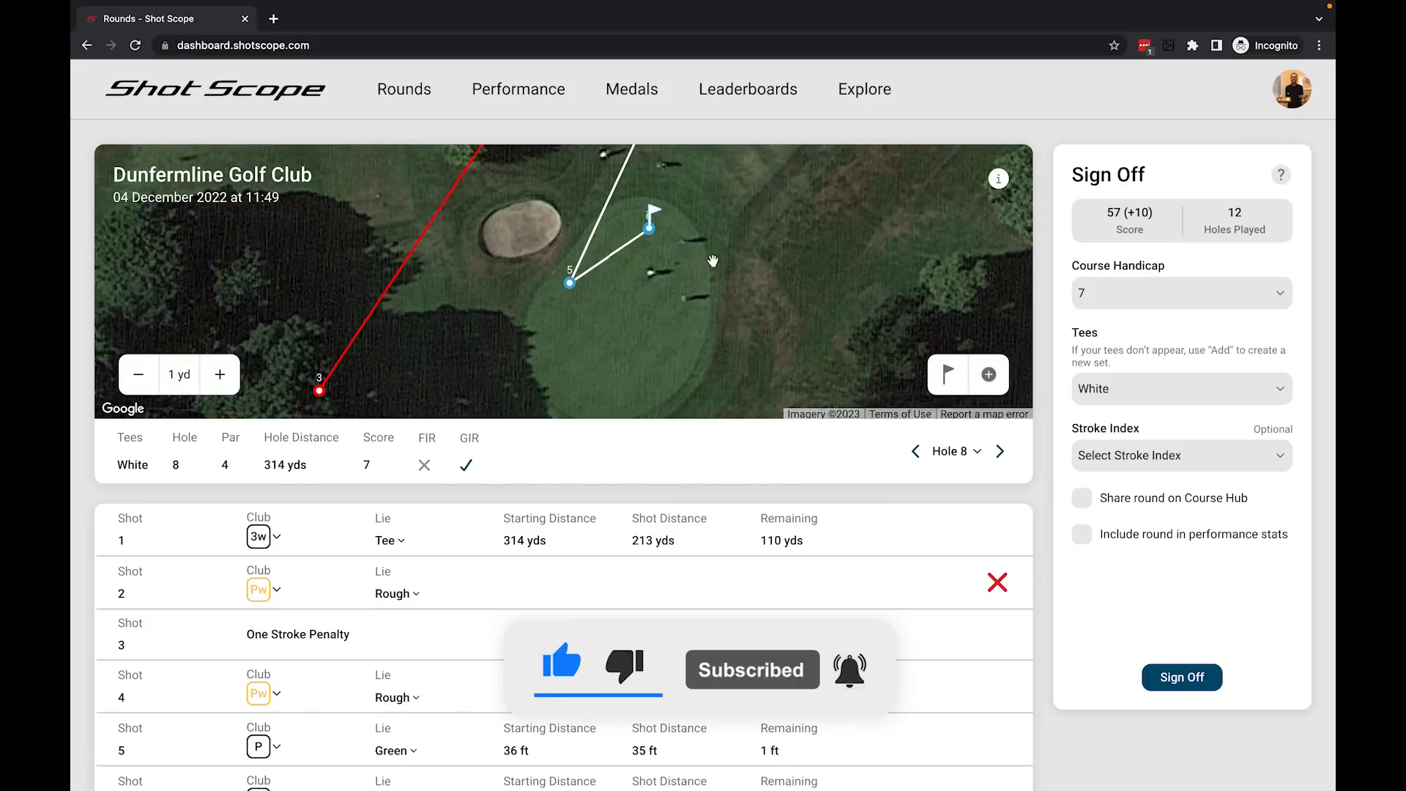
mouse_move(743, 183)
left_mouse_down()
mouse_move(777, 364)
mouse_move(717, 228)
mouse_move(691, 330)
left_mouse_up()
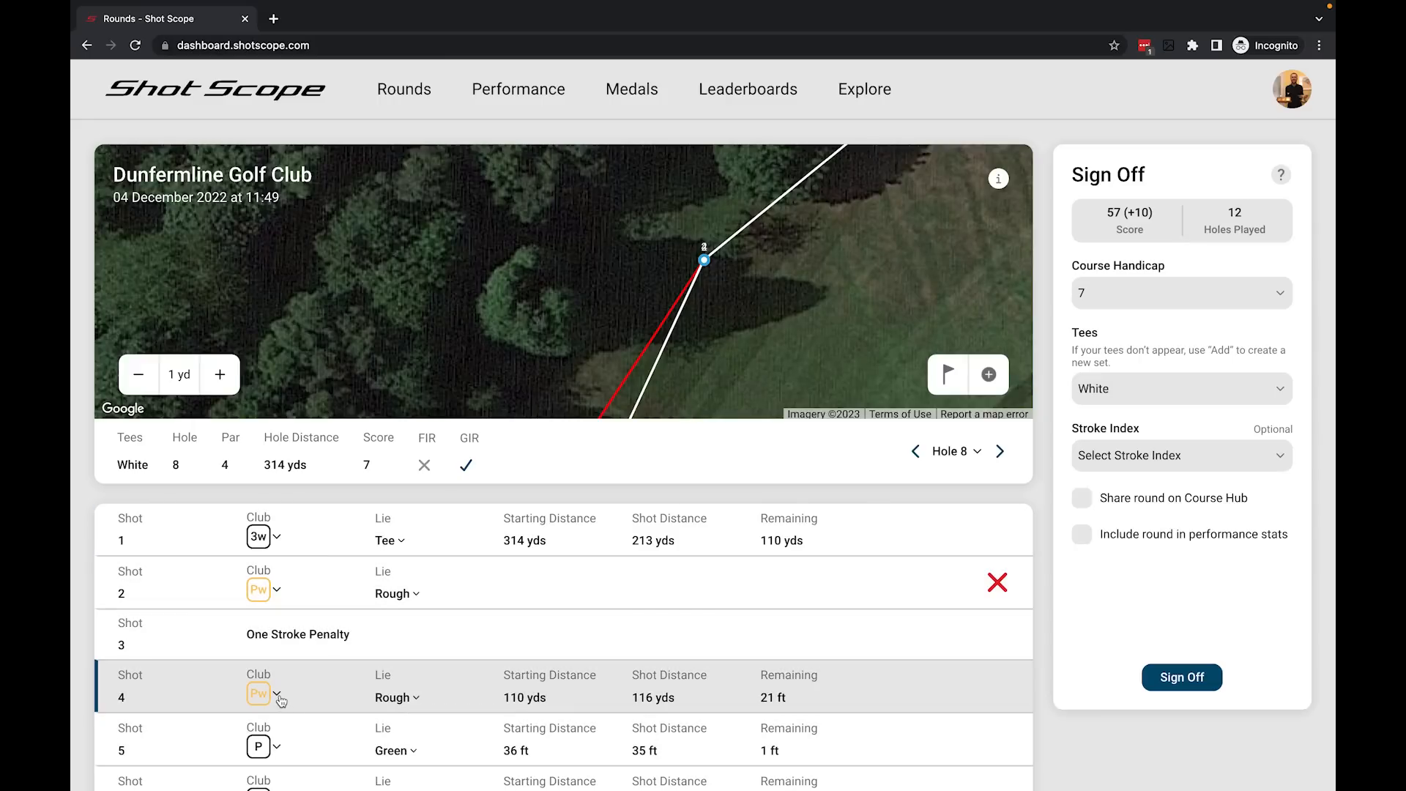
left_click(278, 696)
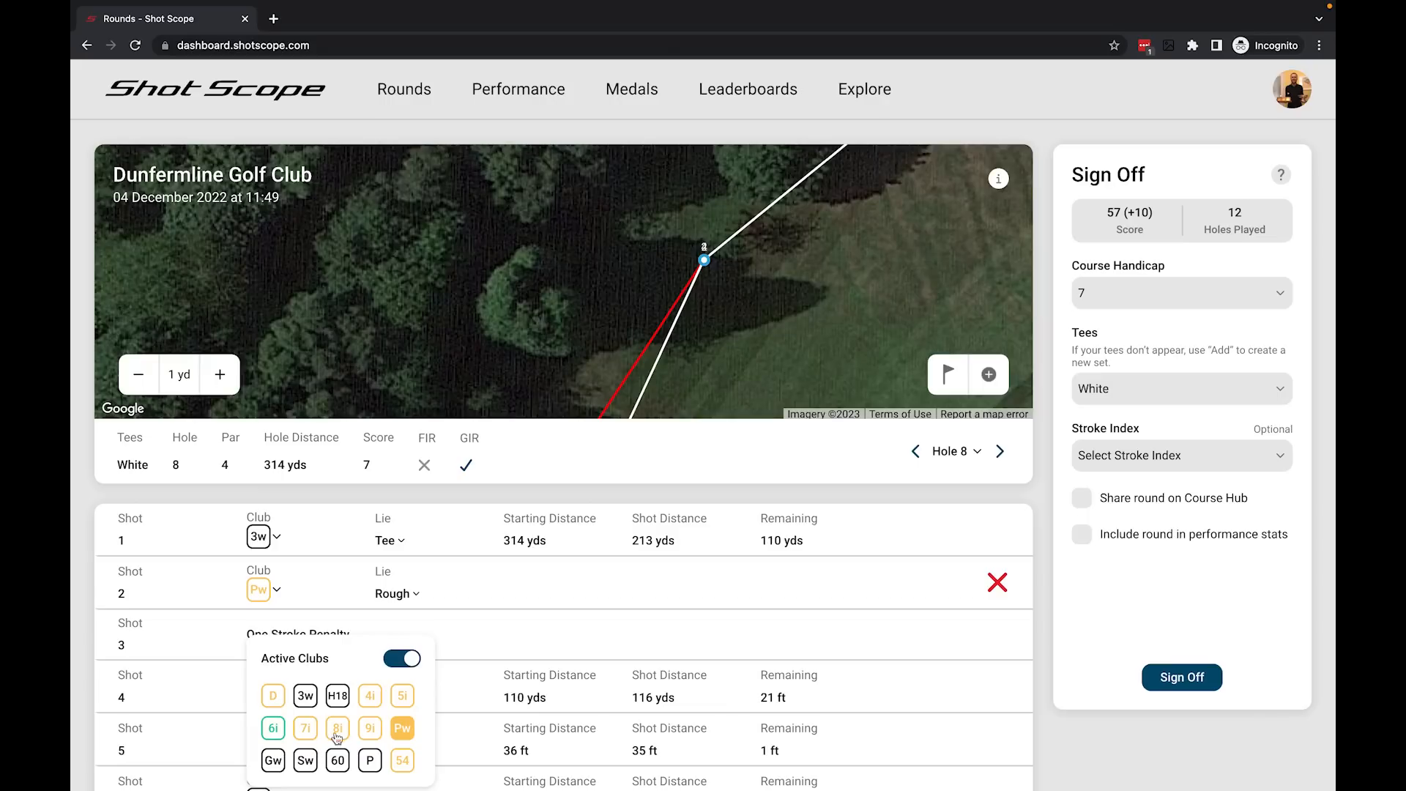
left_click(274, 762)
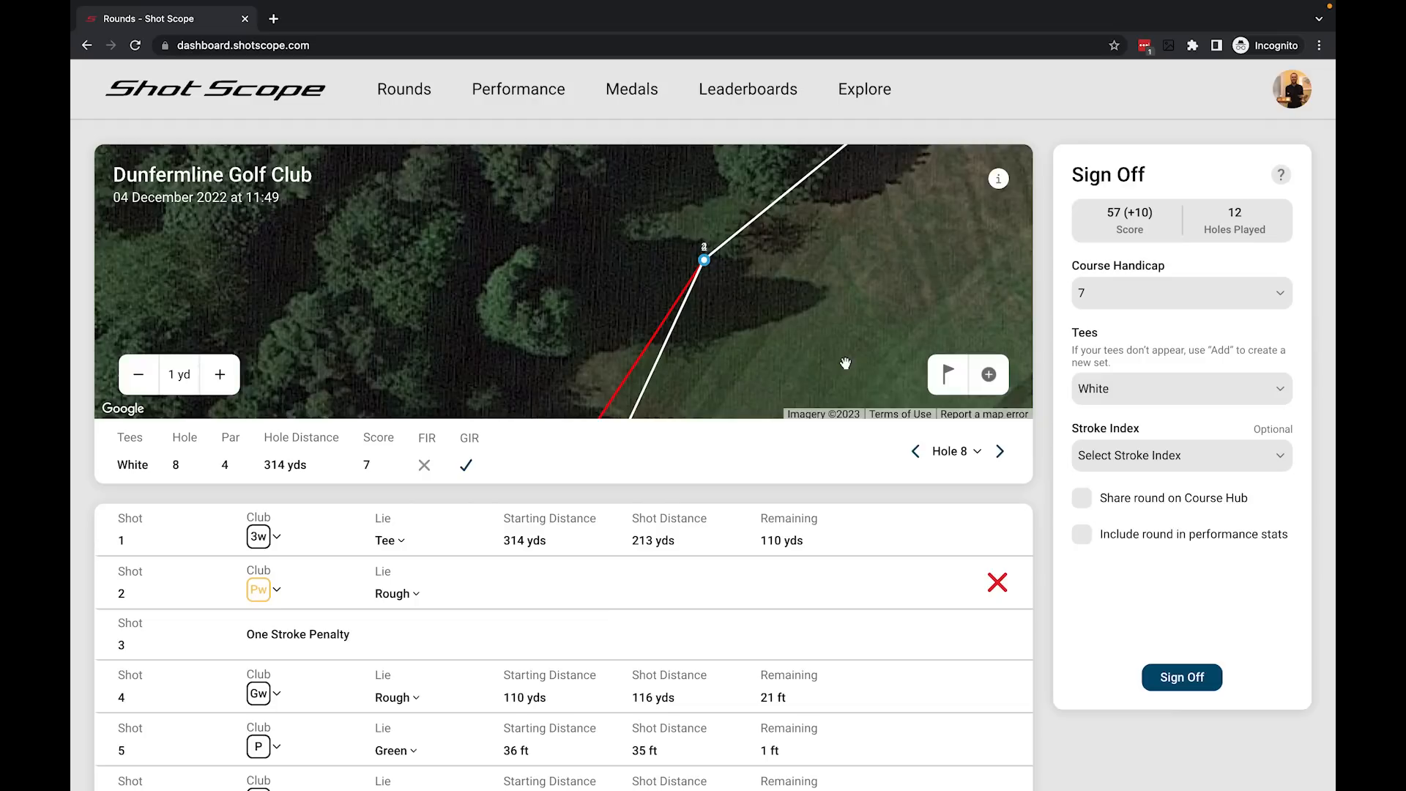
left_click(840, 534)
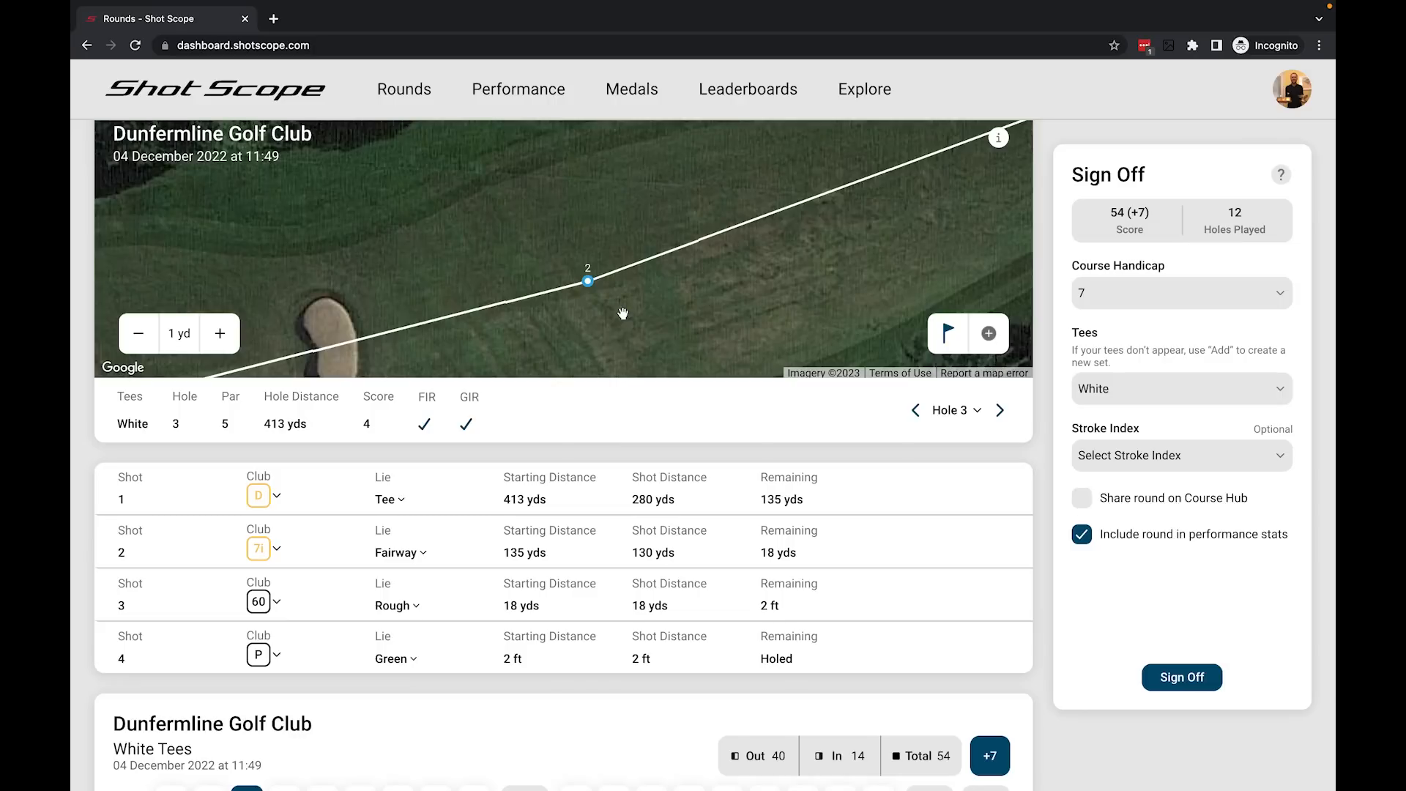
Move shot 3 on hole 3 back to the fairway between the bunkers, about 74 yds from the hole.
left_click_drag(475, 241, 659, 167)
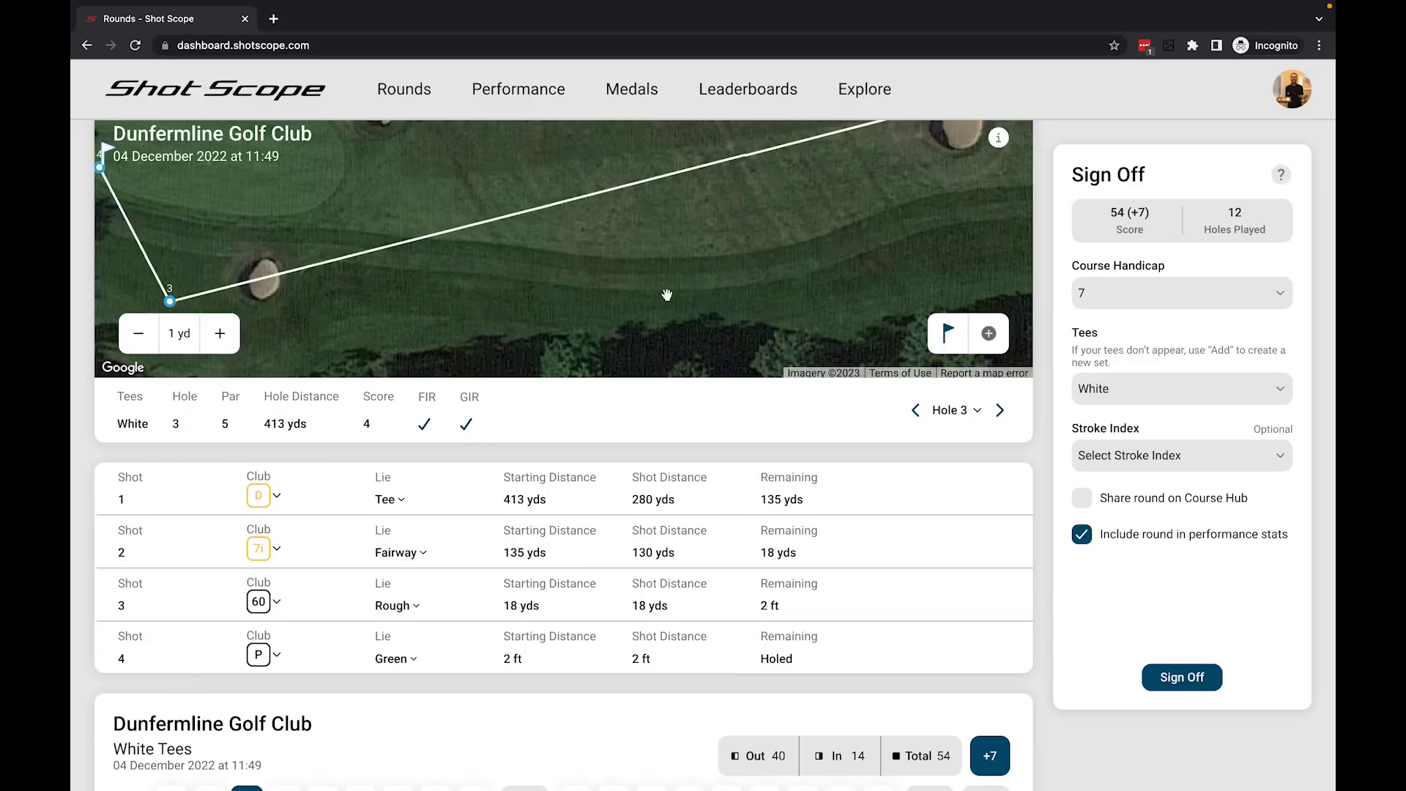
left_click_drag(169, 301, 622, 192)
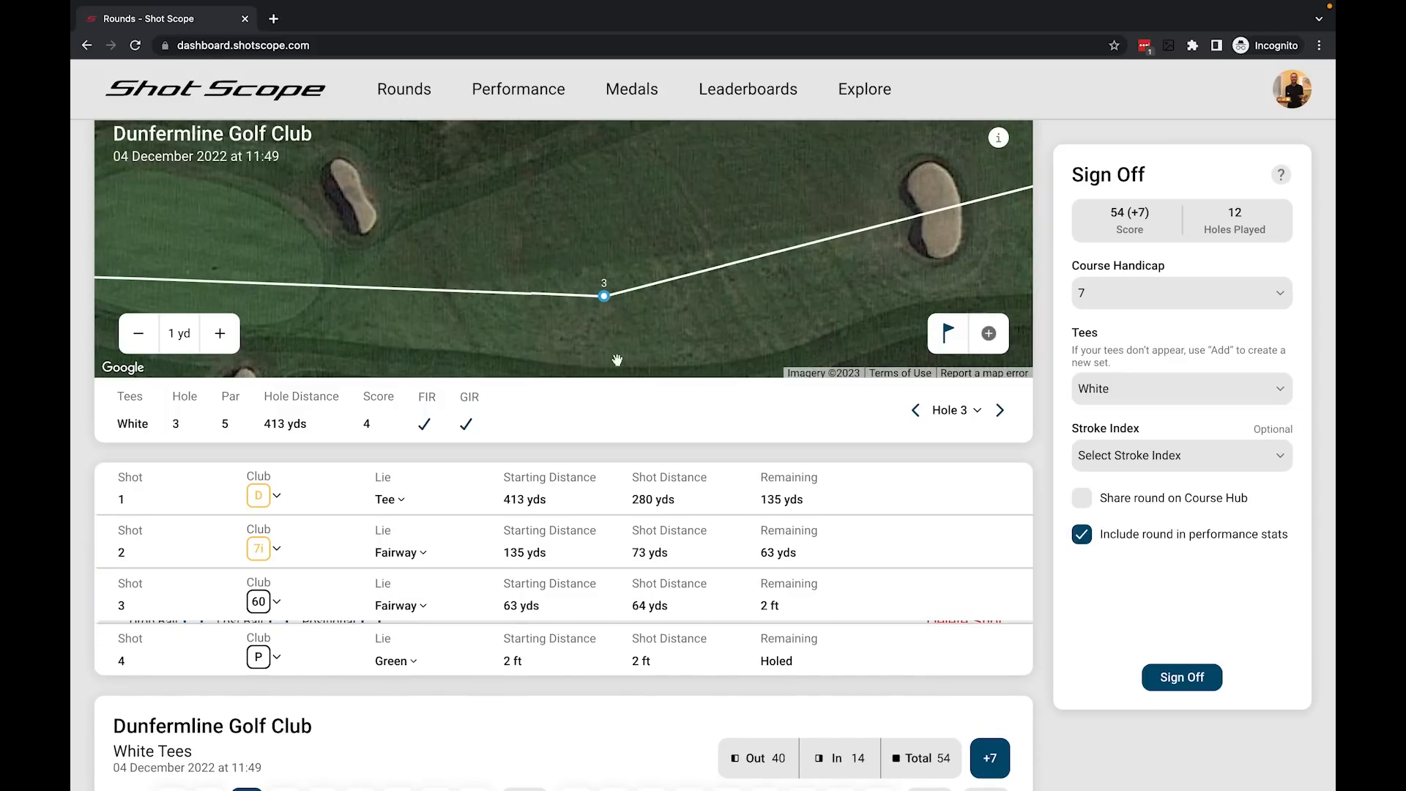
left_click_drag(604, 296, 695, 271)
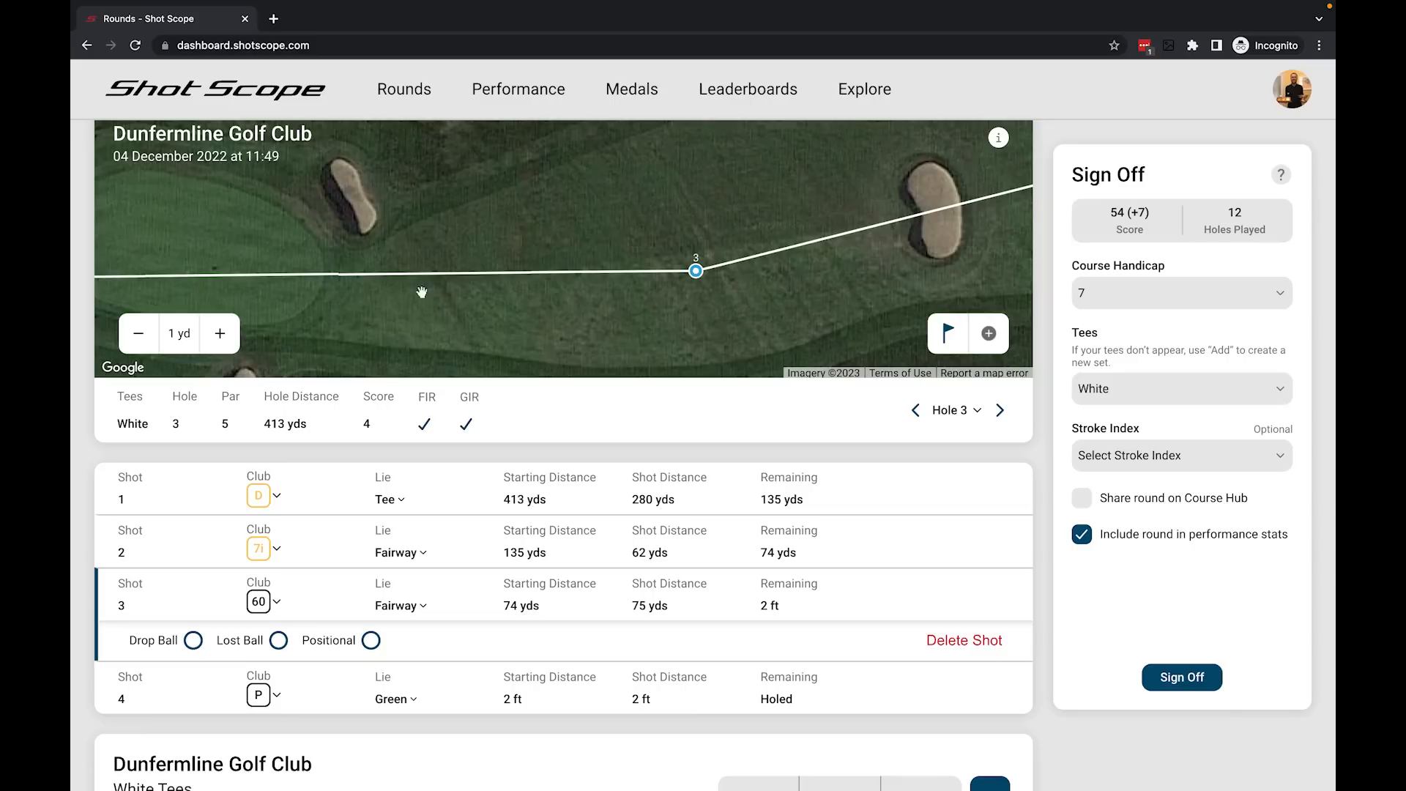
Move shot 4 on hole 3 off the green to the fairway short of it, about 36 yds from the hole.
mouse_move(378, 323)
left_mouse_down()
mouse_move(652, 330)
mouse_move(589, 326)
left_mouse_up()
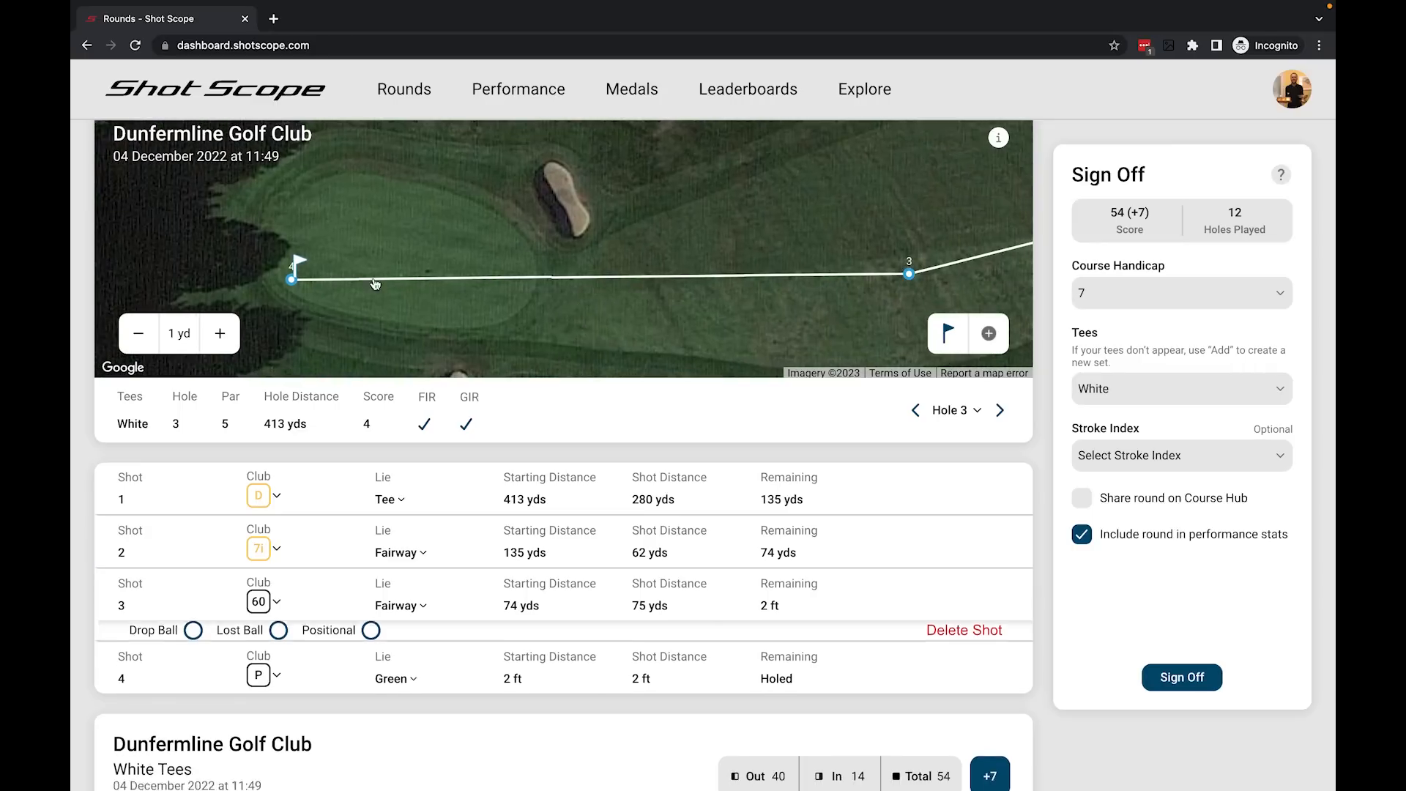
left_click_drag(292, 284, 592, 295)
left_click_drag(719, 322, 638, 327)
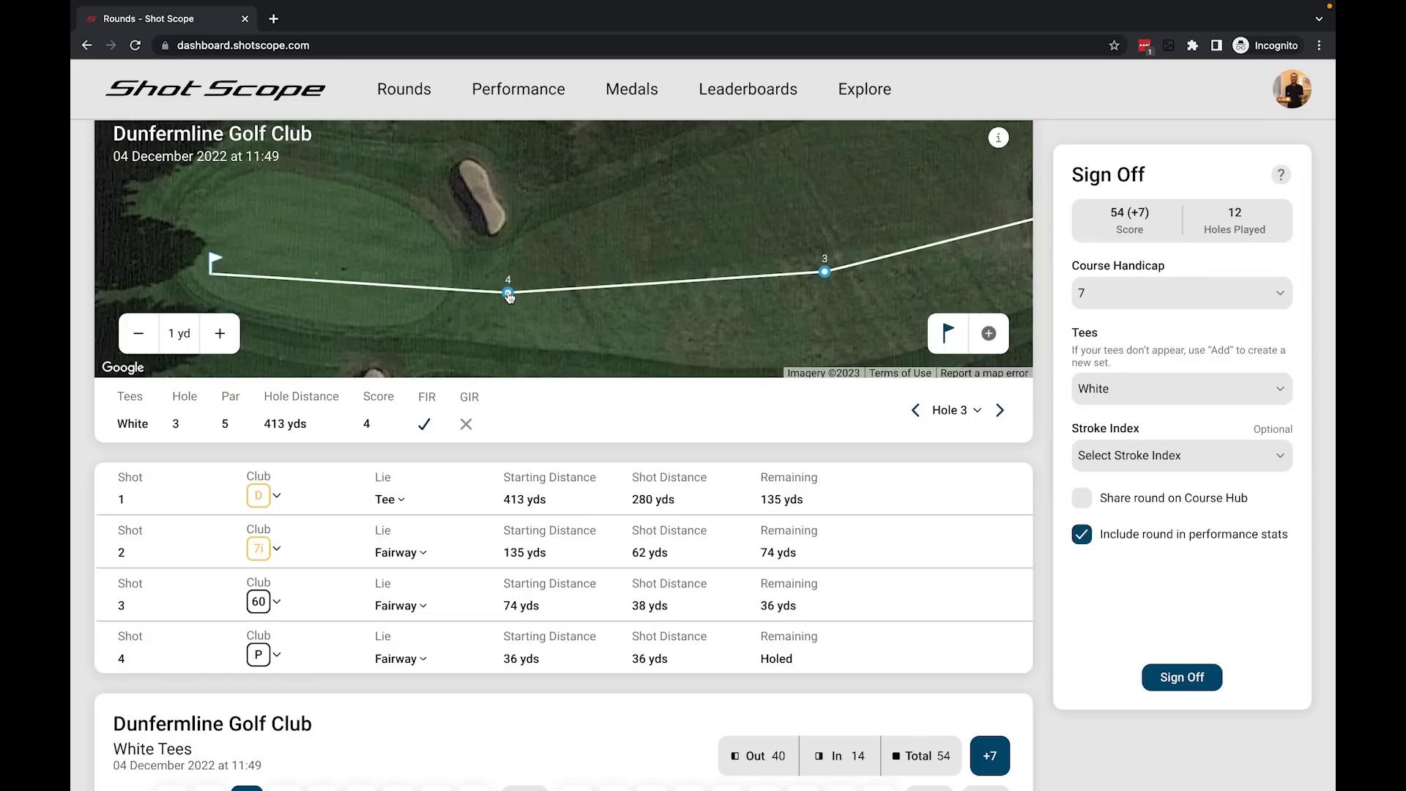
Mark shot 3 on hole 3 as positional and move it into the trees, about 80 yds from the hole.
left_click(824, 272)
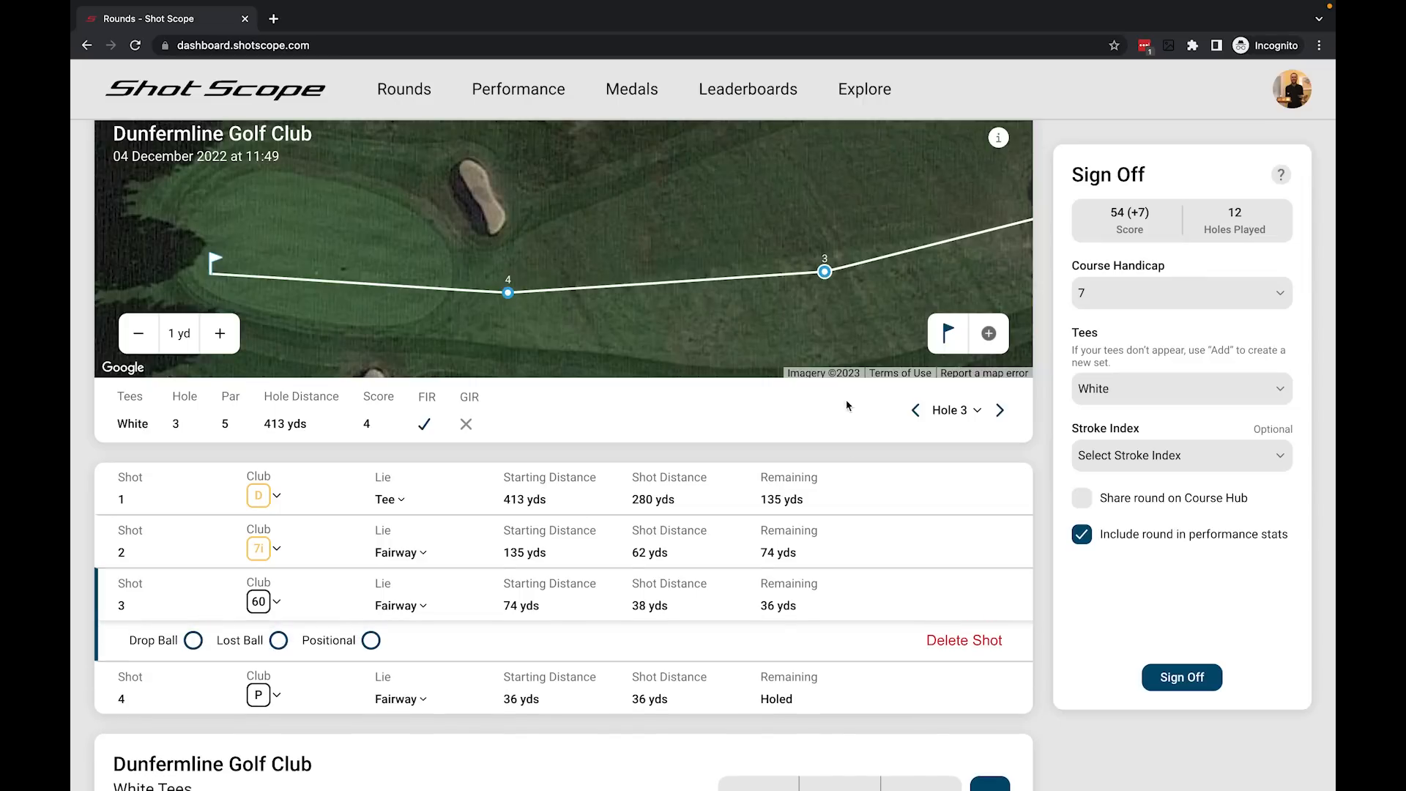
left_click(371, 642)
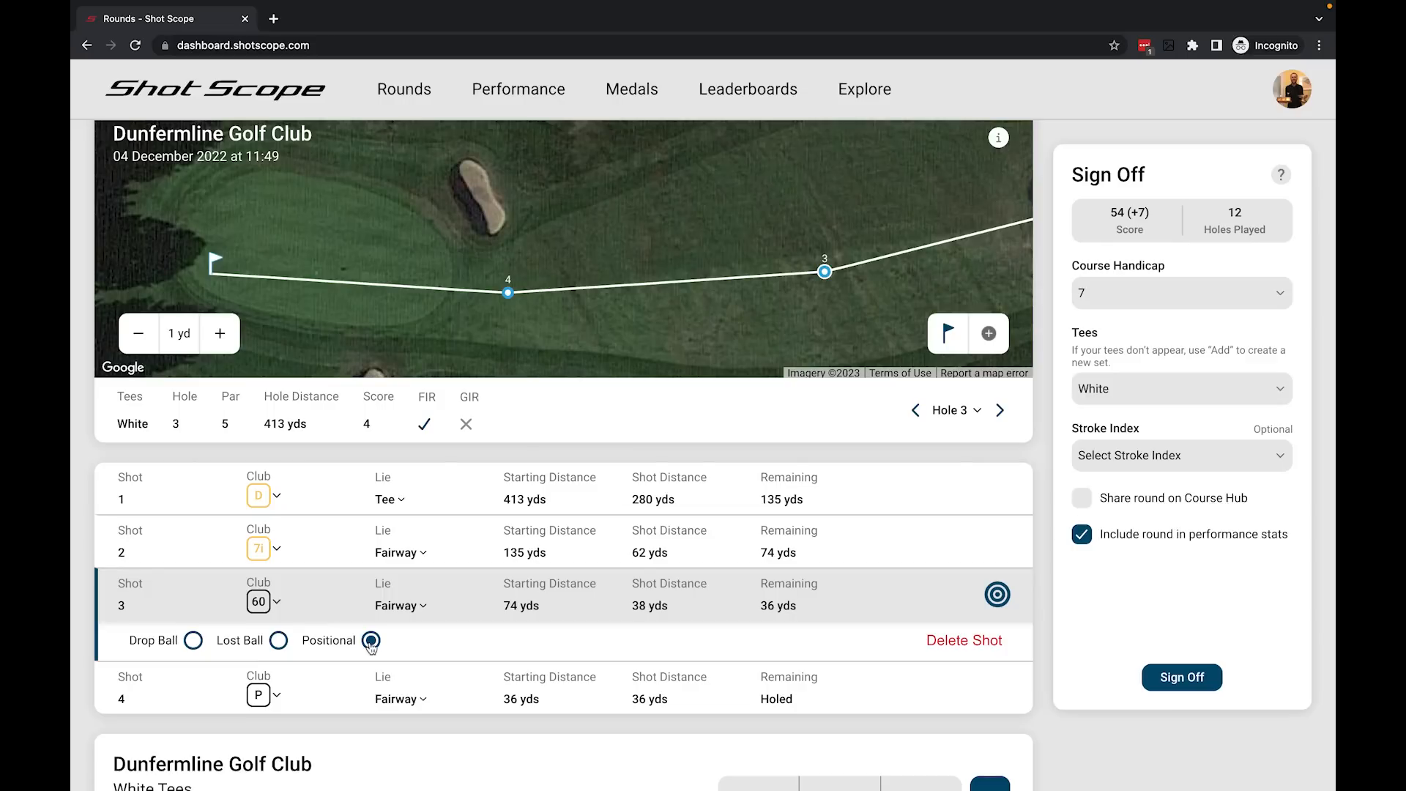
mouse_move(724, 293)
left_mouse_down()
mouse_move(560, 307)
mouse_move(583, 293)
mouse_move(586, 85)
left_mouse_up()
left_click_drag(628, 130, 636, 356)
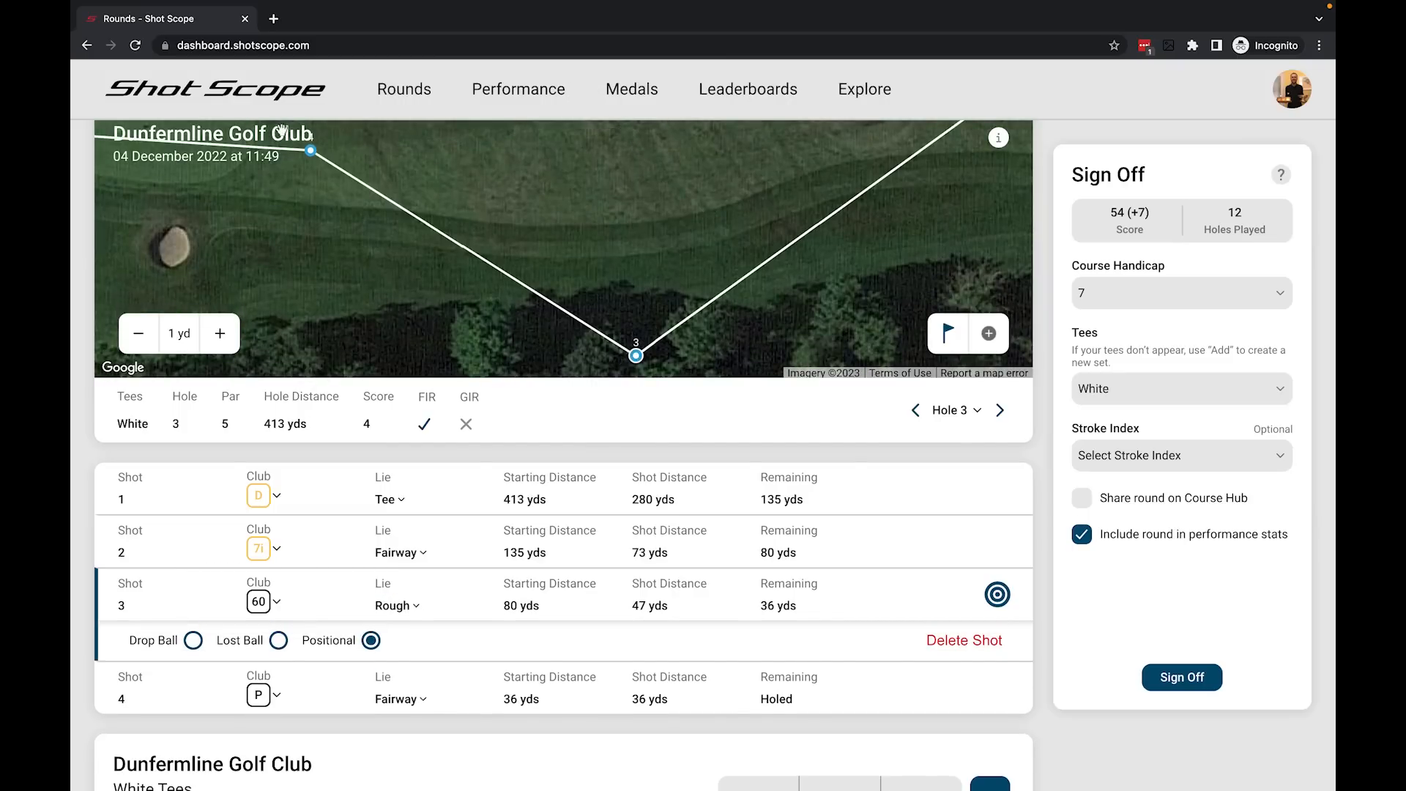
Move shot 4 on hole 3 back along the fairway to about 69 yds from the hole and set shot 3's club to 4i.
left_click_drag(312, 149, 572, 161)
left_click_drag(581, 160, 580, 158)
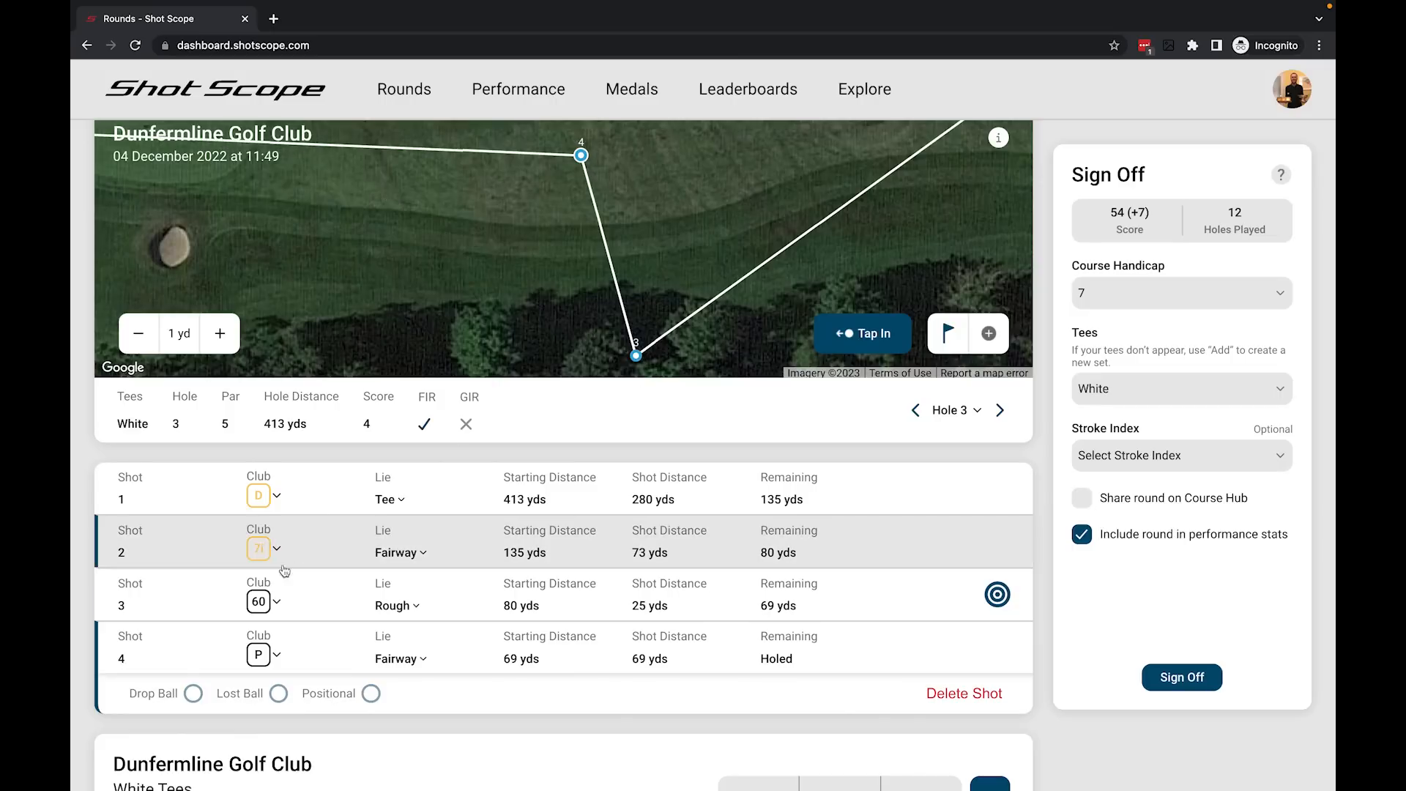
left_click(276, 602)
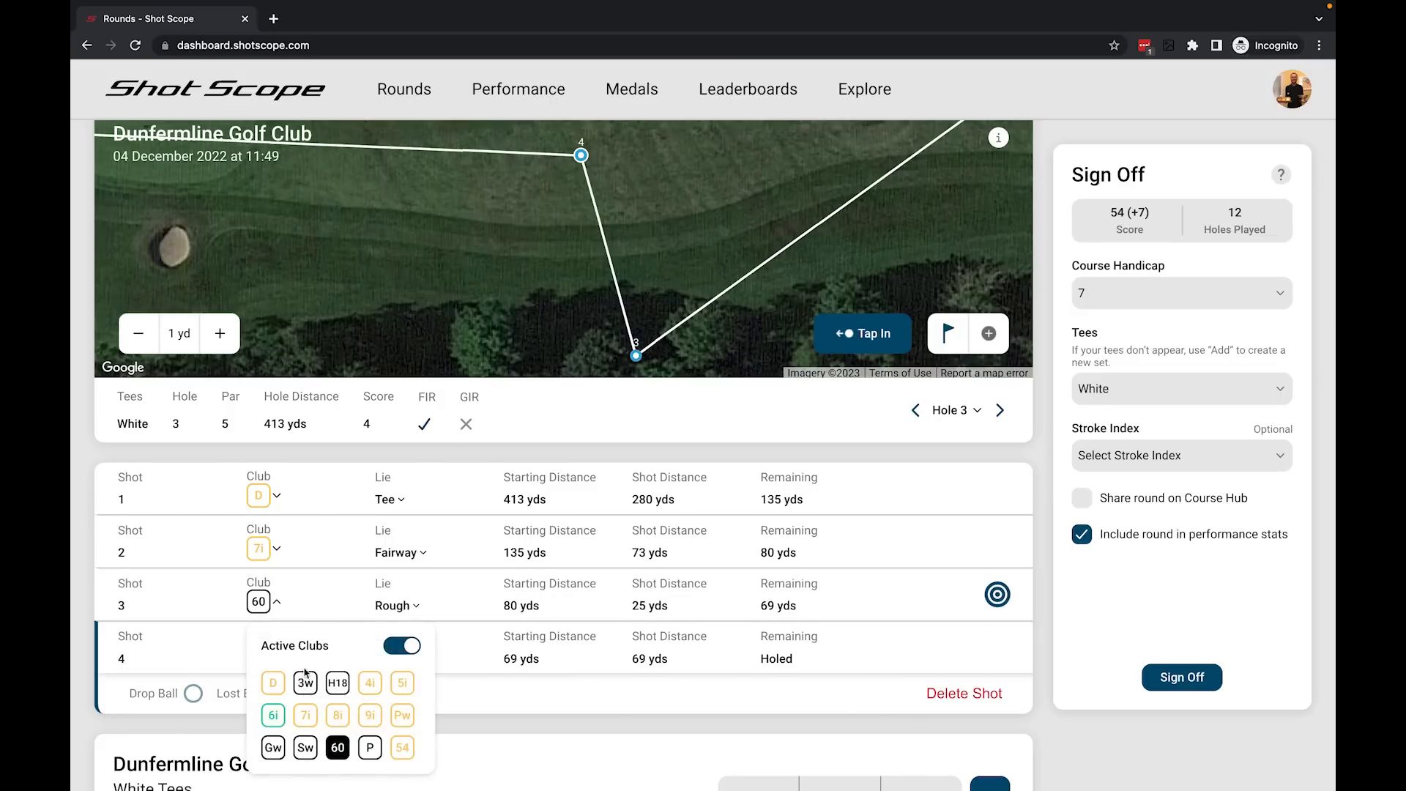
left_click(369, 685)
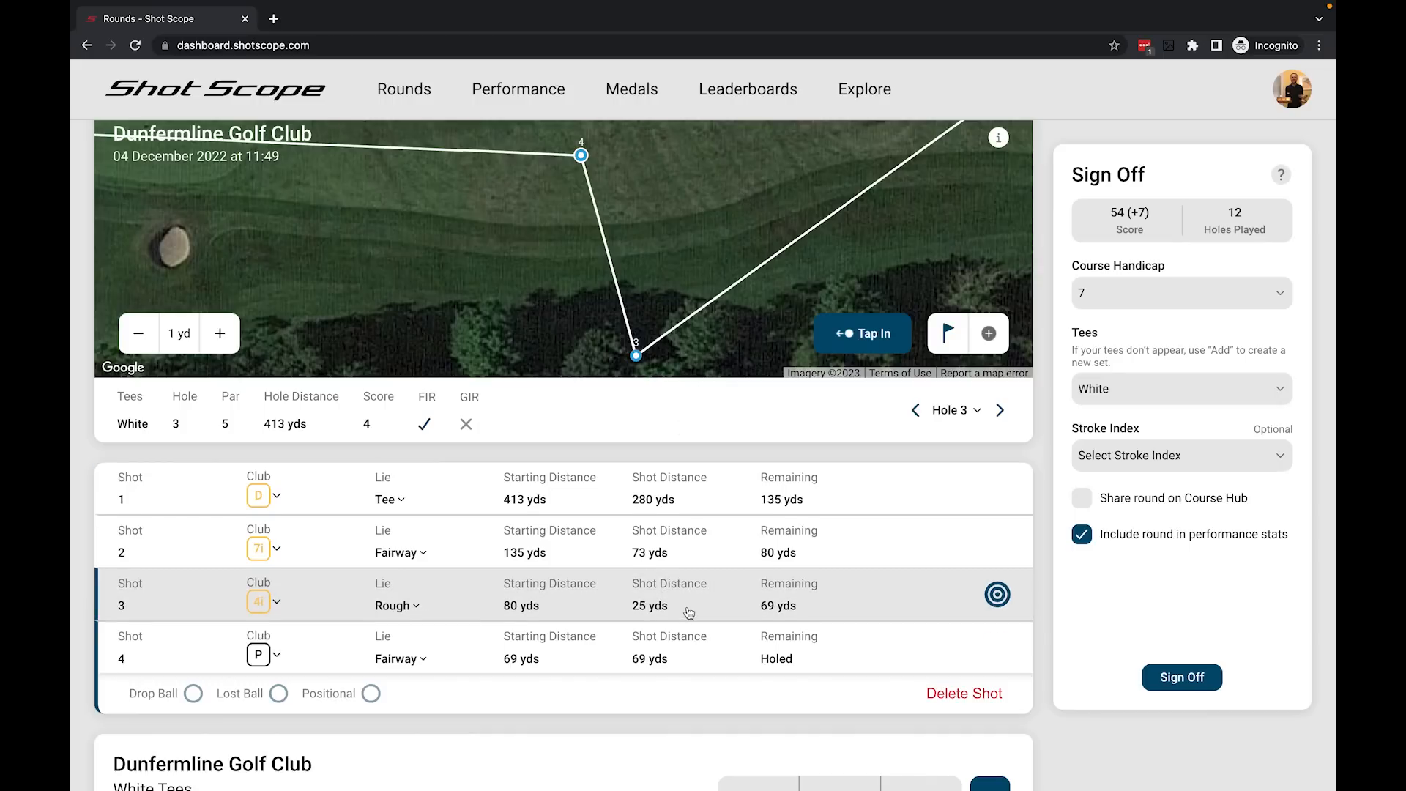
Move shot 4 on hole 3 to the rough beside the greenside bunker, about 42 yds from the hole.
left_click(677, 247)
left_click_drag(676, 247, 670, 218)
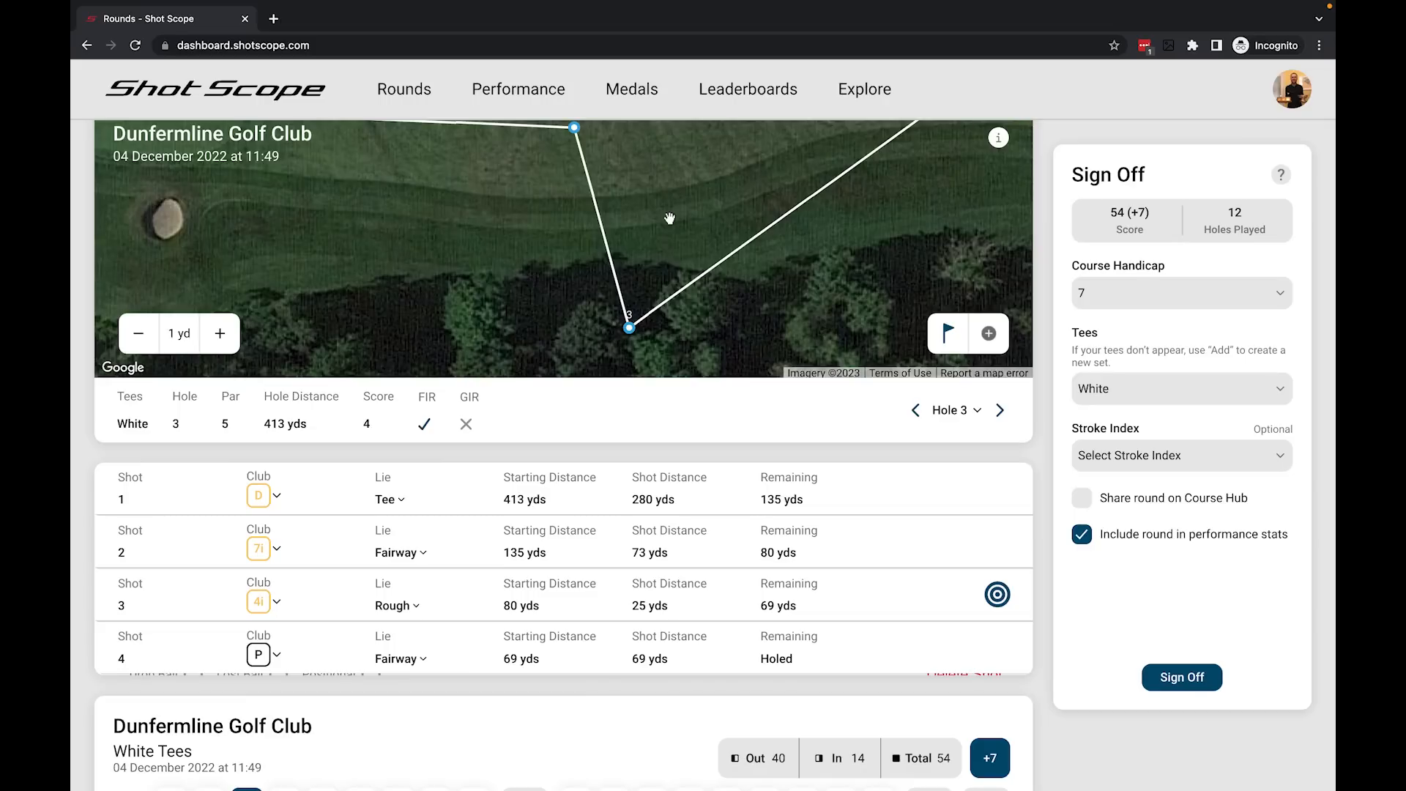
left_click_drag(669, 219, 791, 367)
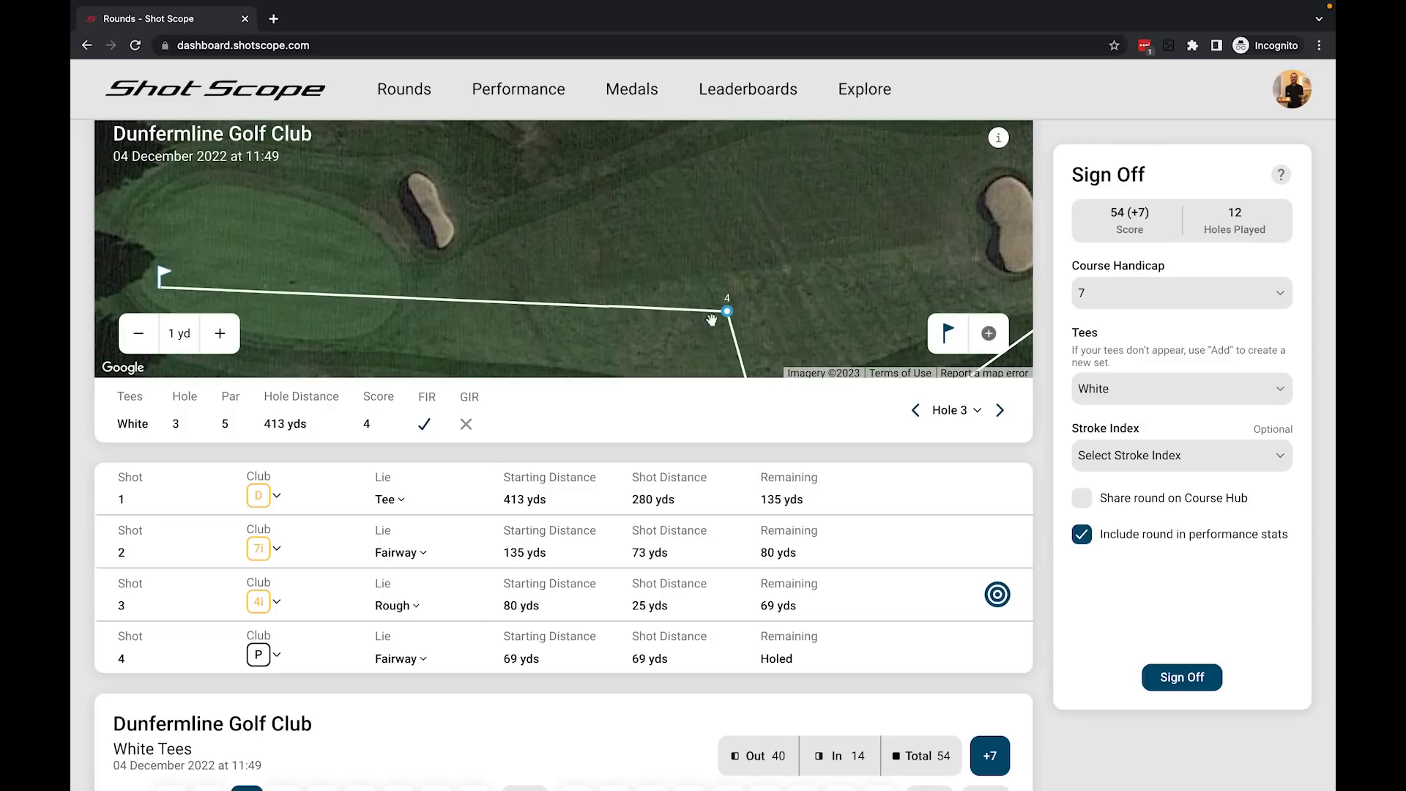
left_click_drag(727, 314, 497, 222)
Review the positional option set for shot 3 on hole 3.
left_click(669, 595)
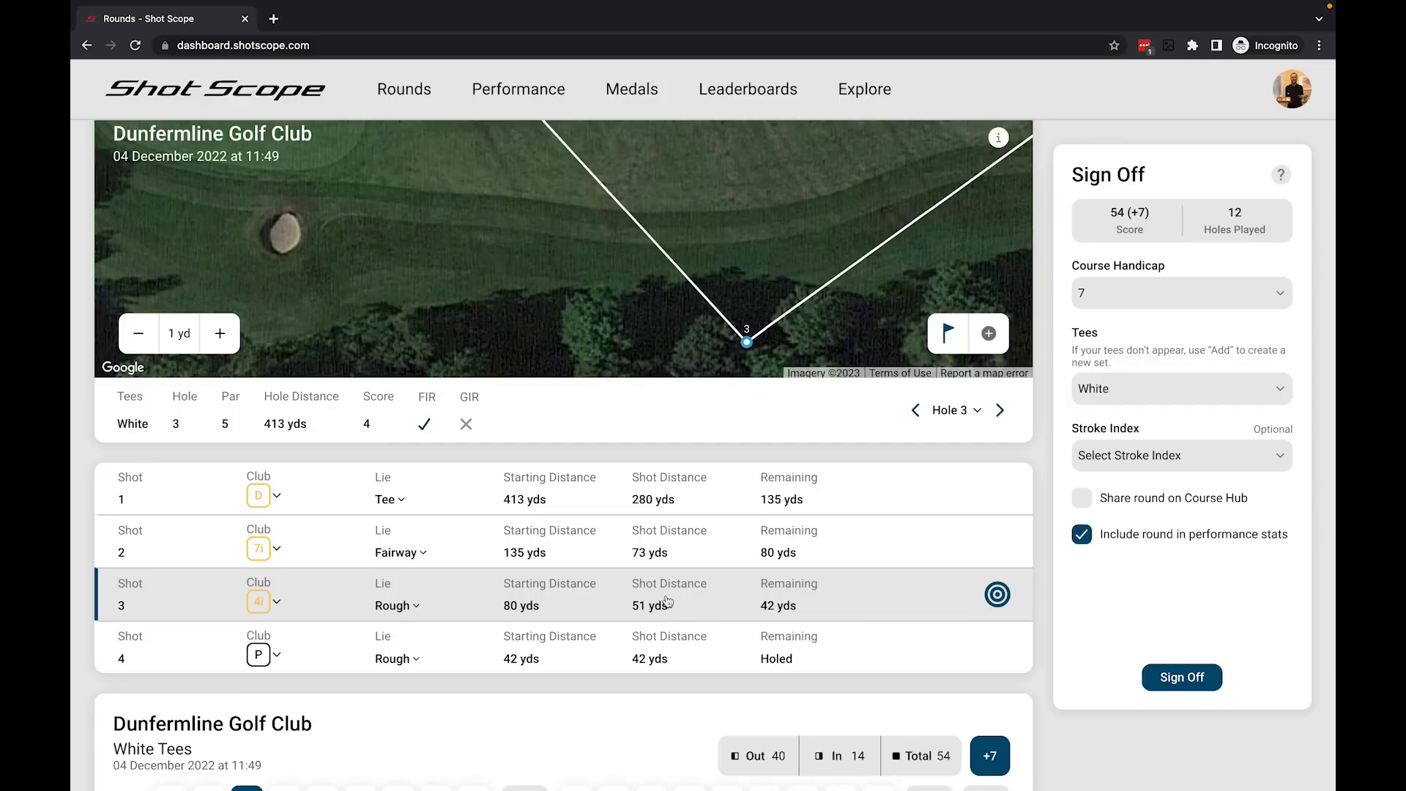
left_click(716, 613)
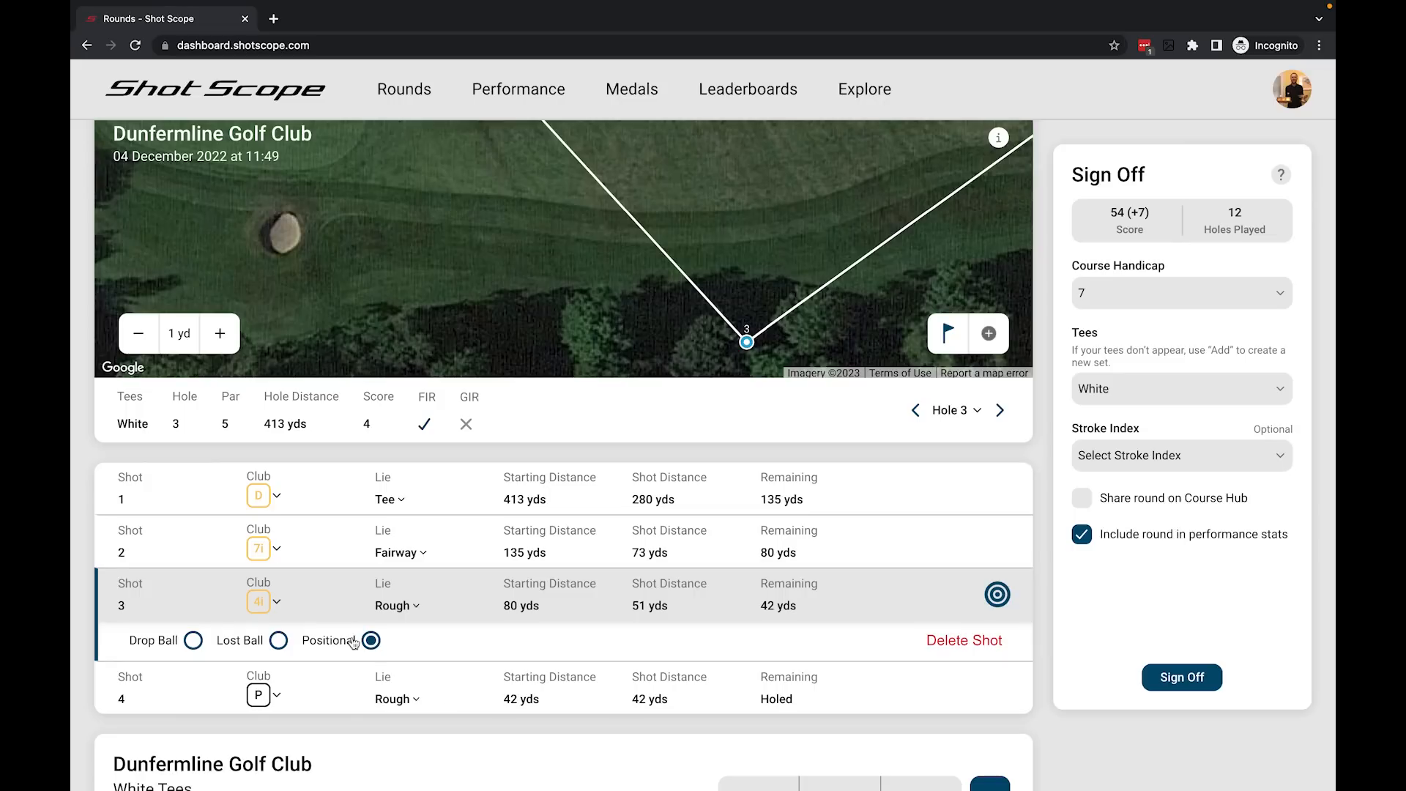
left_click(602, 615)
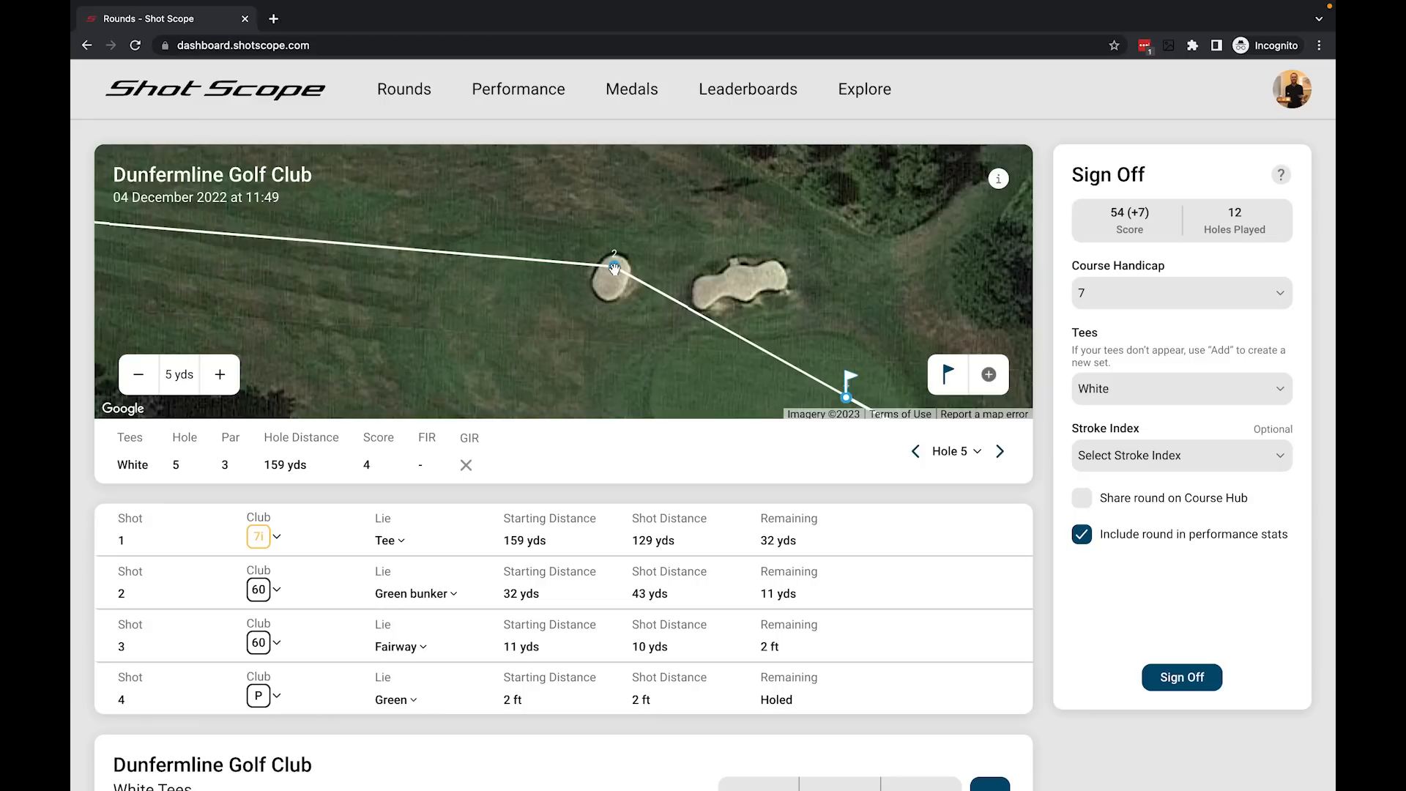
Add an Sw shot on hole 5 inside the green bunker, about 2 yds from shot 2.
left_click_drag(639, 312, 542, 235)
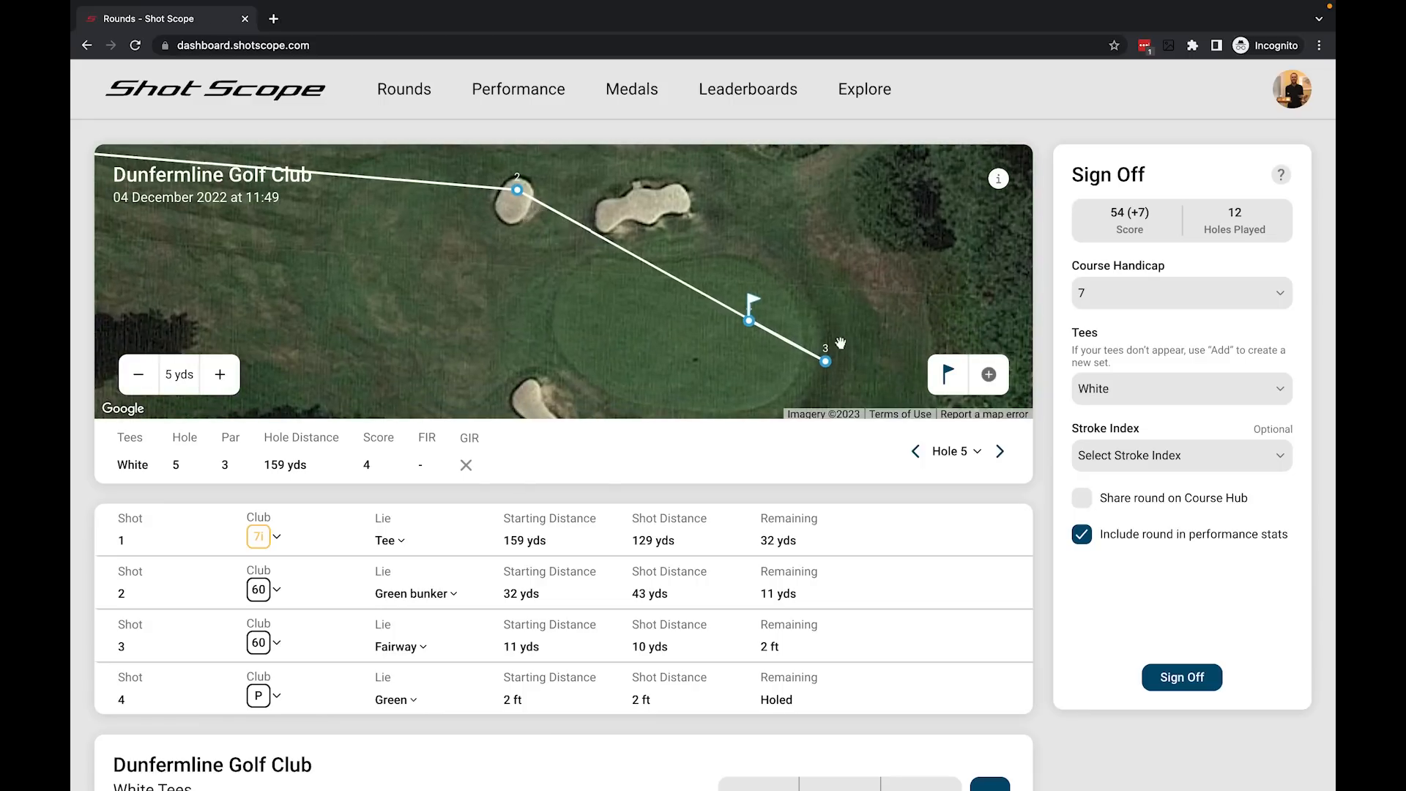
left_click_drag(521, 285, 590, 306)
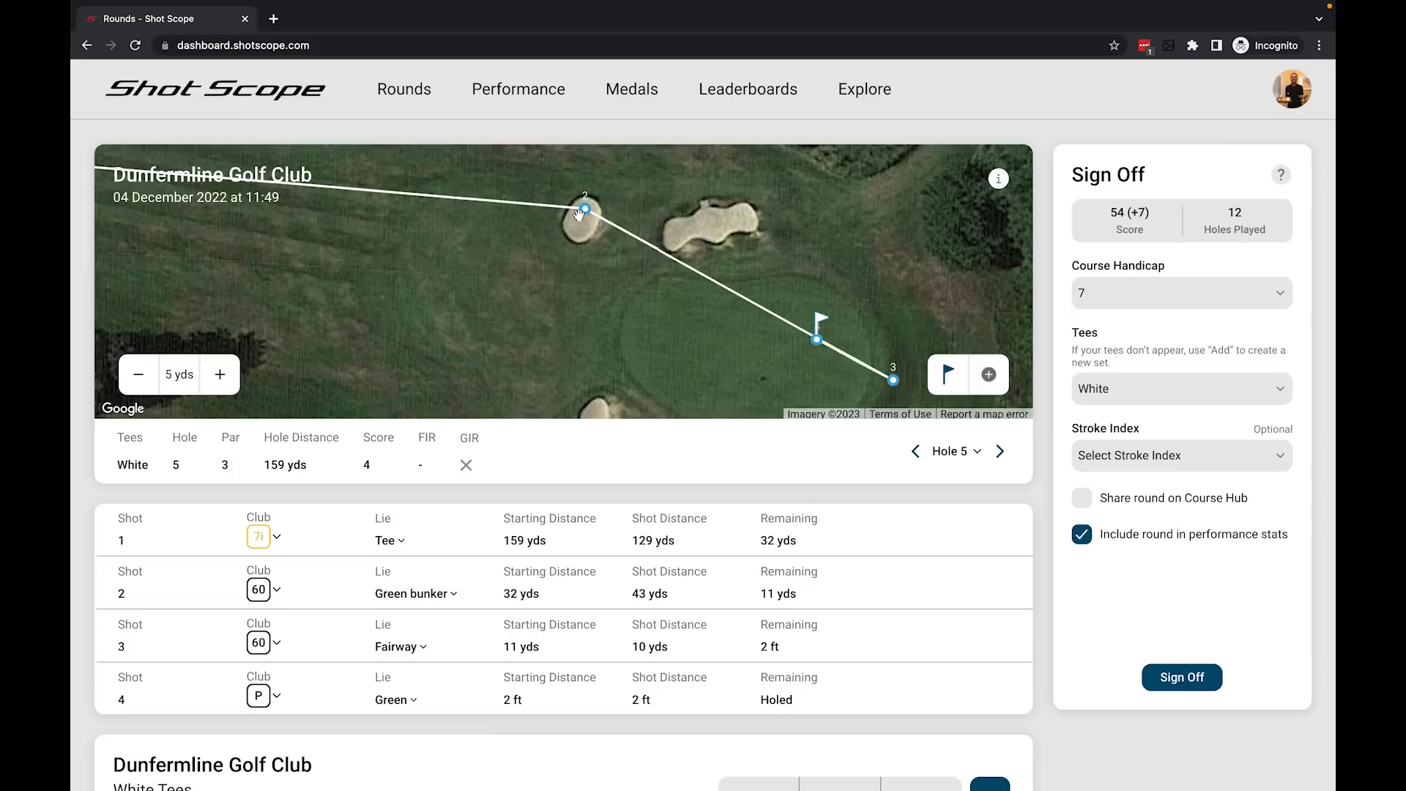
left_click(579, 237)
left_click_drag(579, 238, 573, 249)
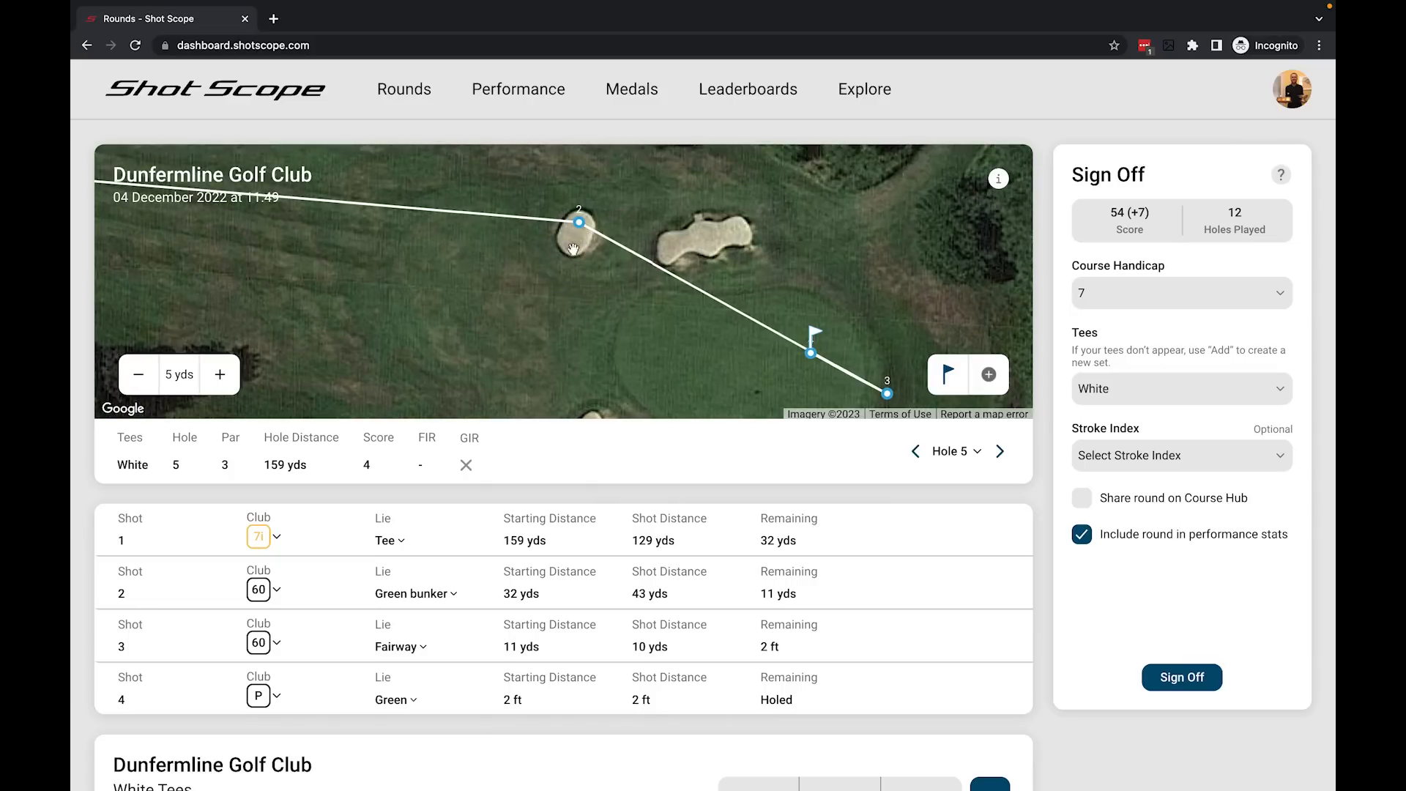
left_click(989, 375)
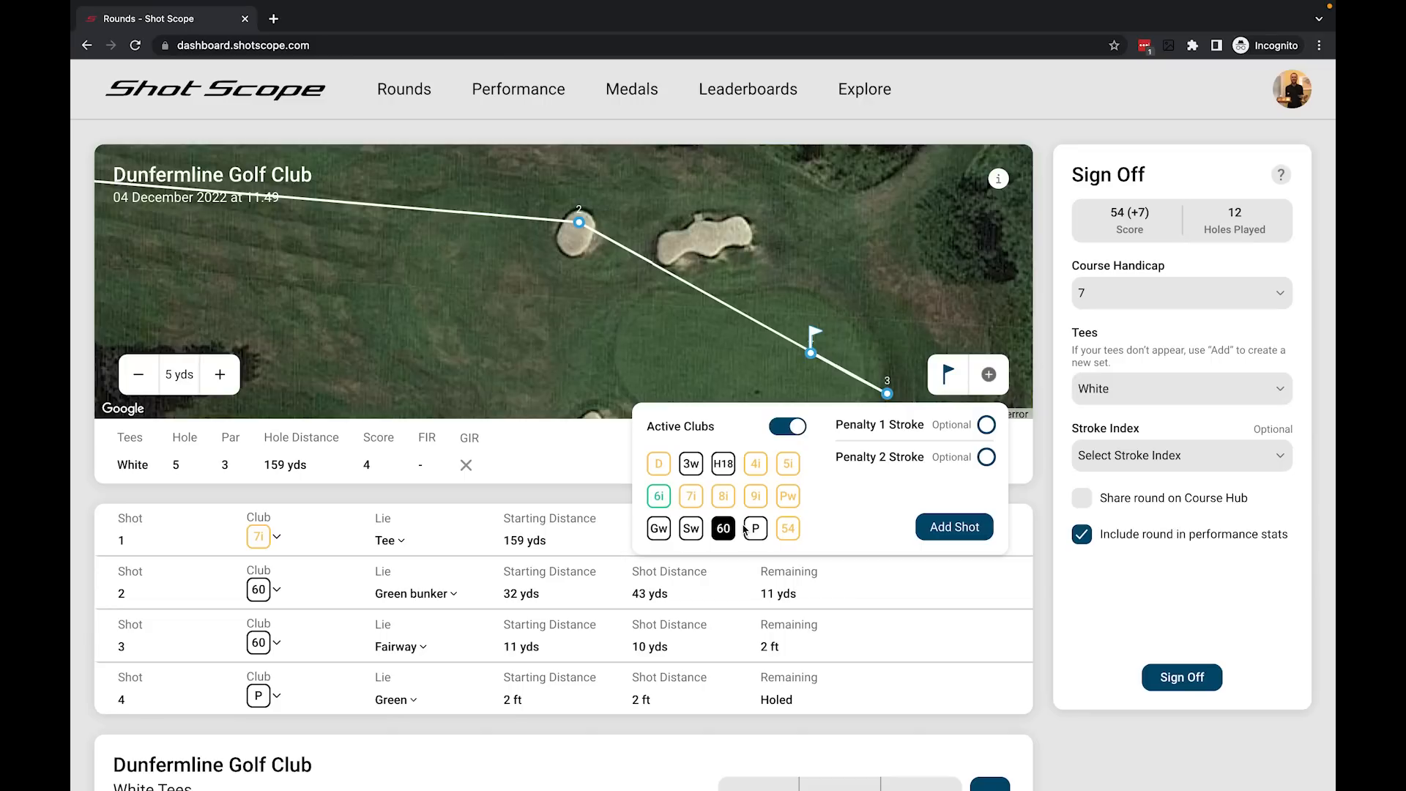
left_click(701, 534)
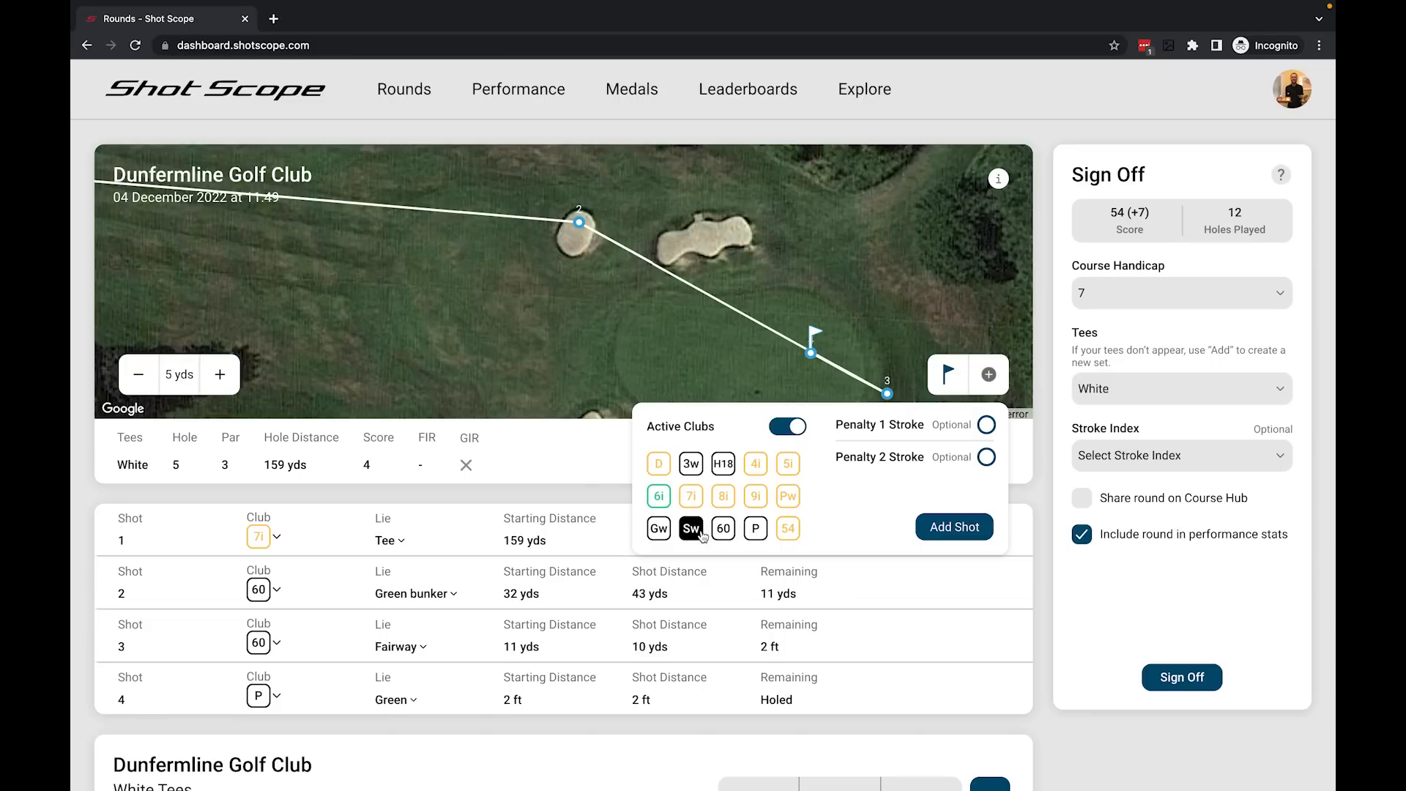
left_click(949, 532)
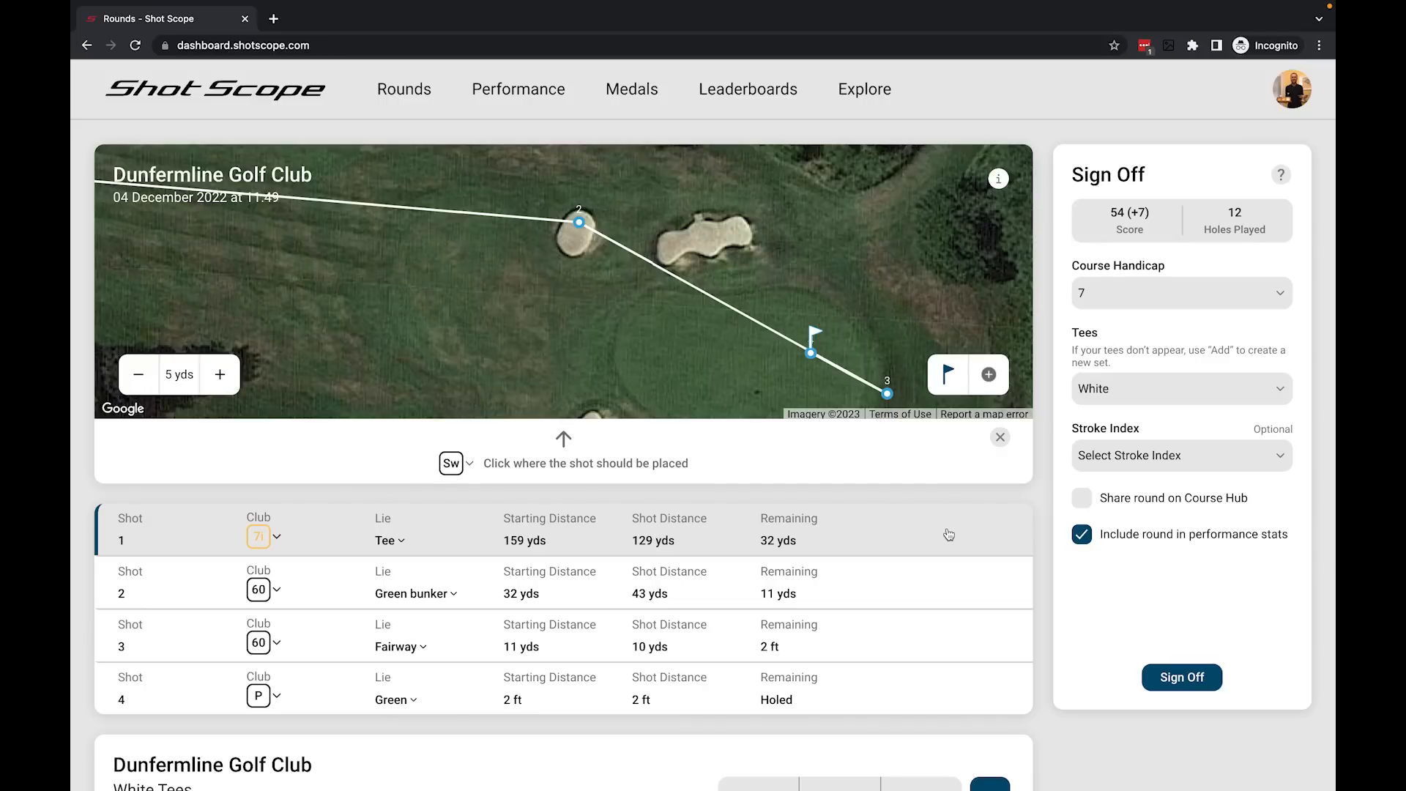
left_click(578, 240)
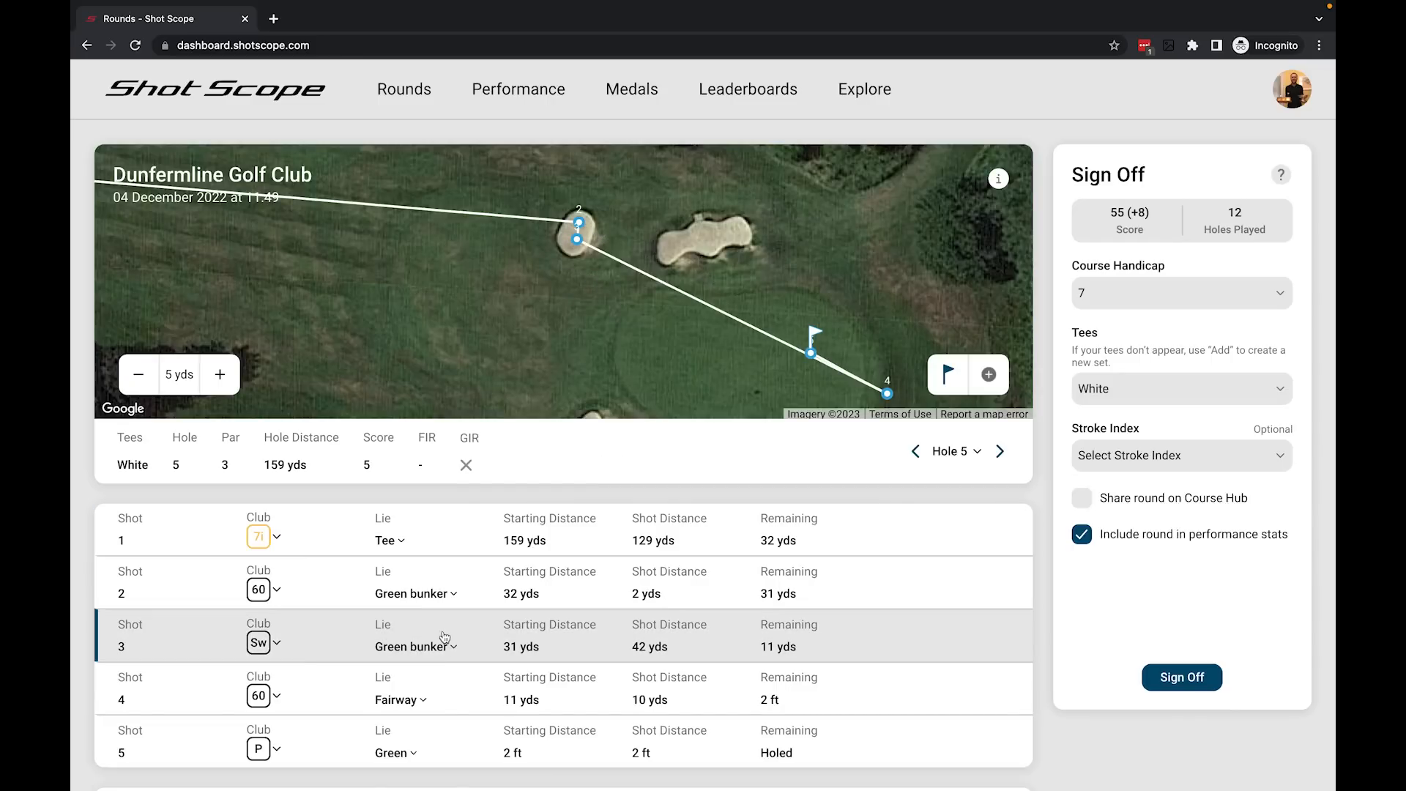
left_click_drag(669, 355, 535, 298)
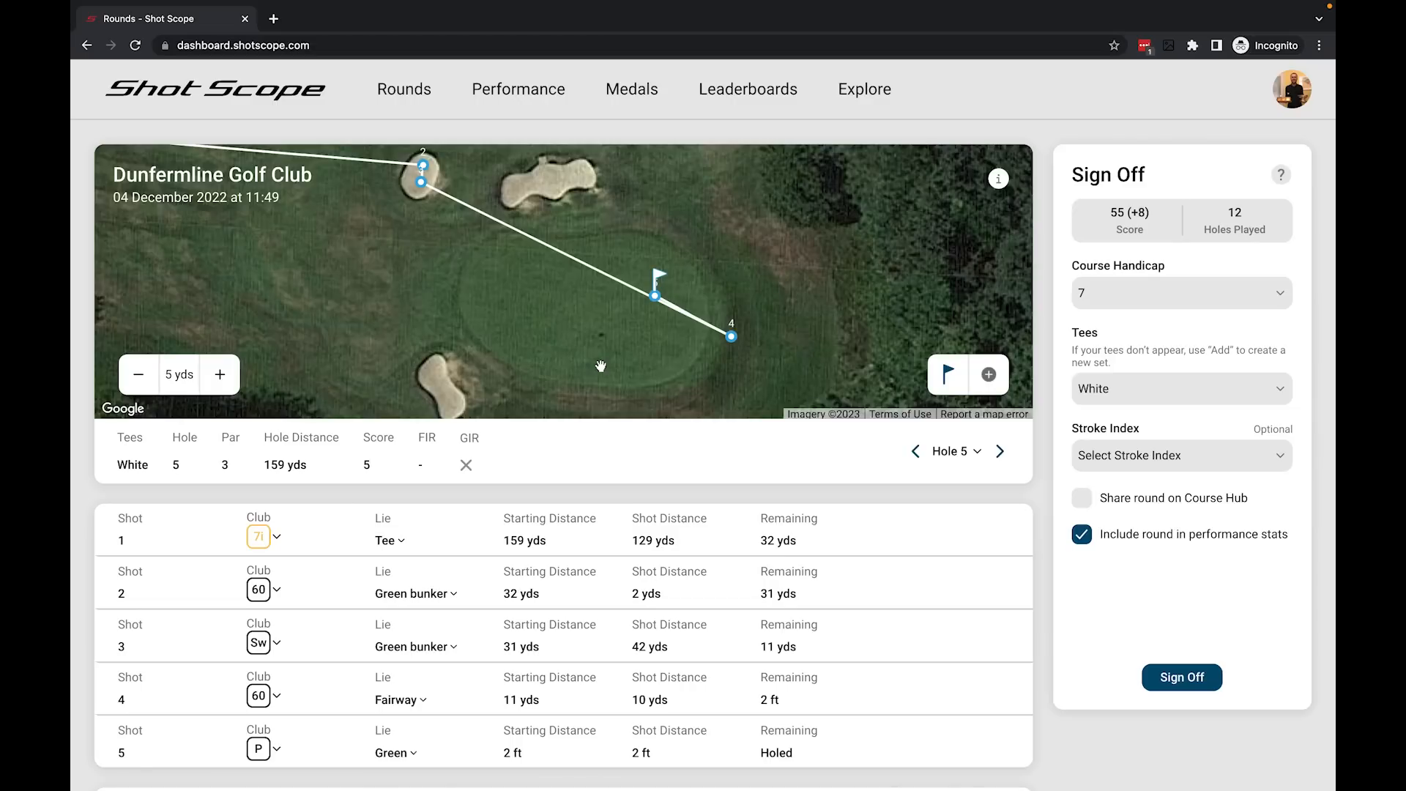
left_click(989, 375)
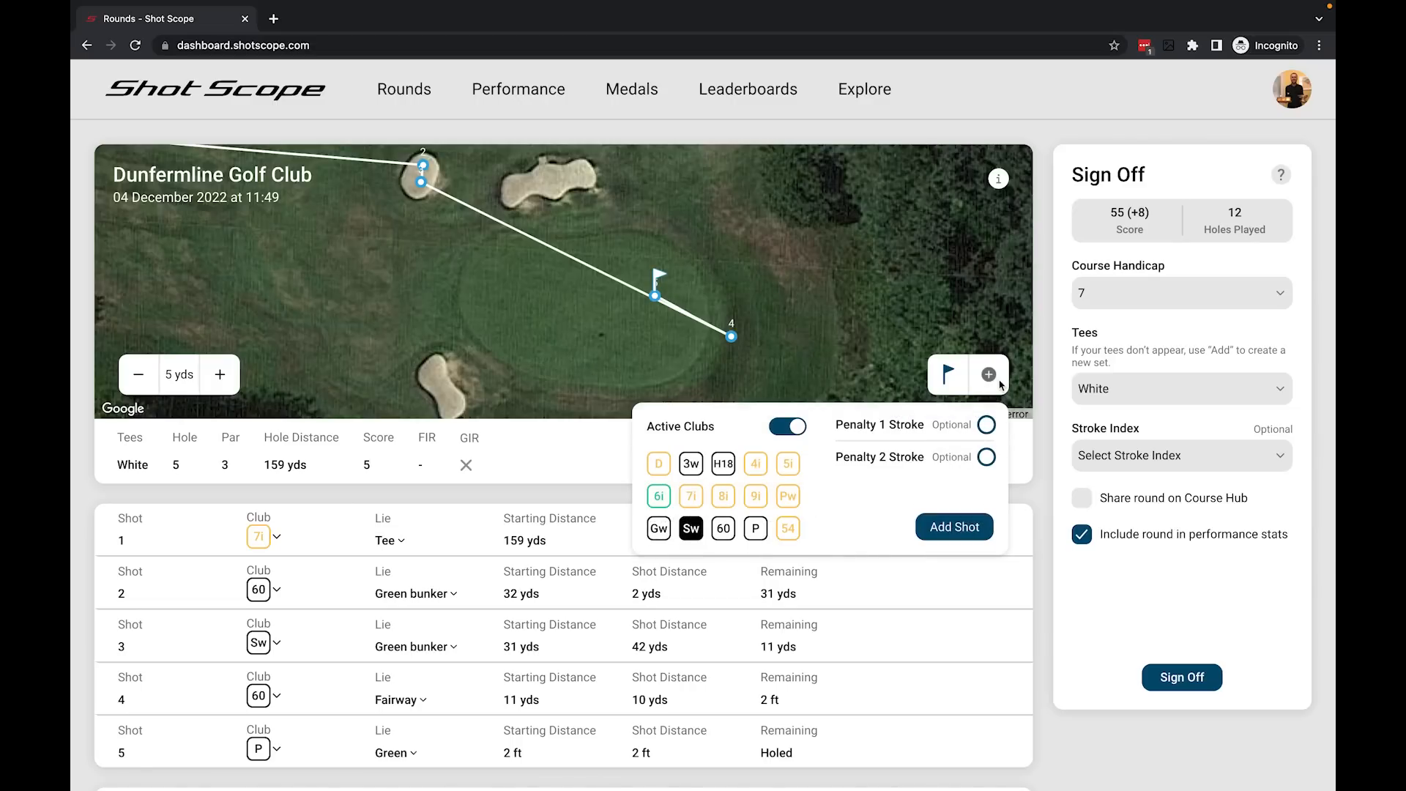
left_click(404, 292)
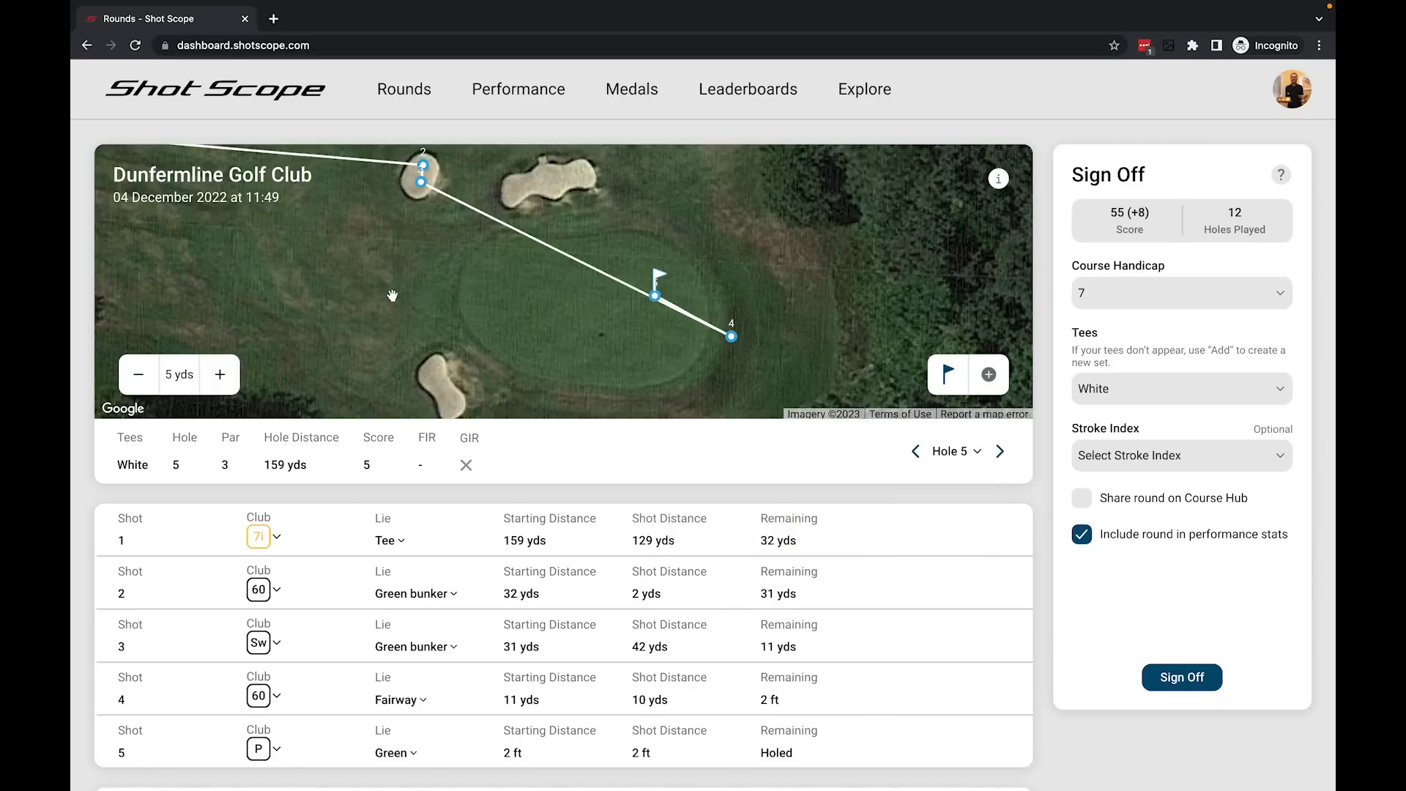
left_click_drag(404, 292, 743, 364)
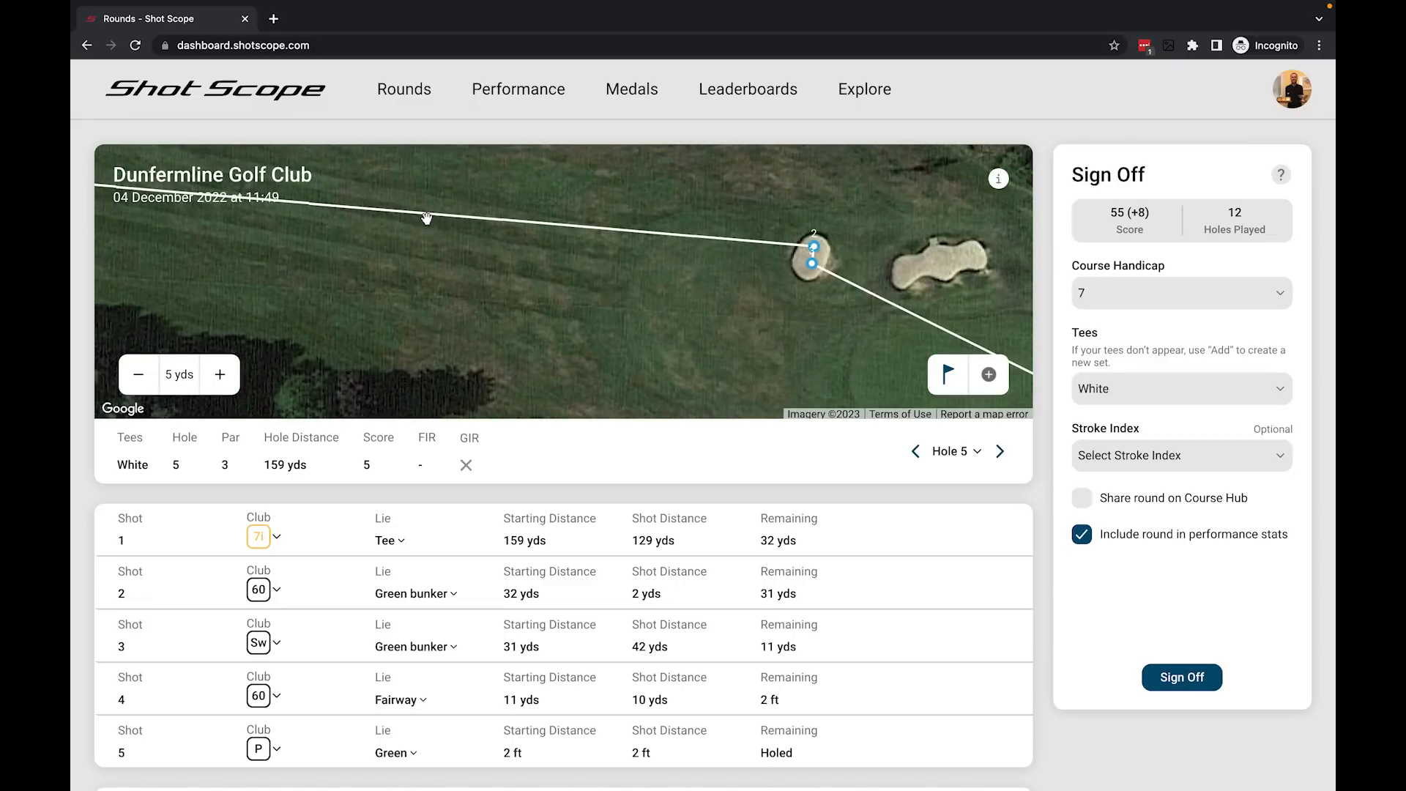
Review the course handicap options offered for signing off the round.
left_click_drag(602, 288, 524, 208)
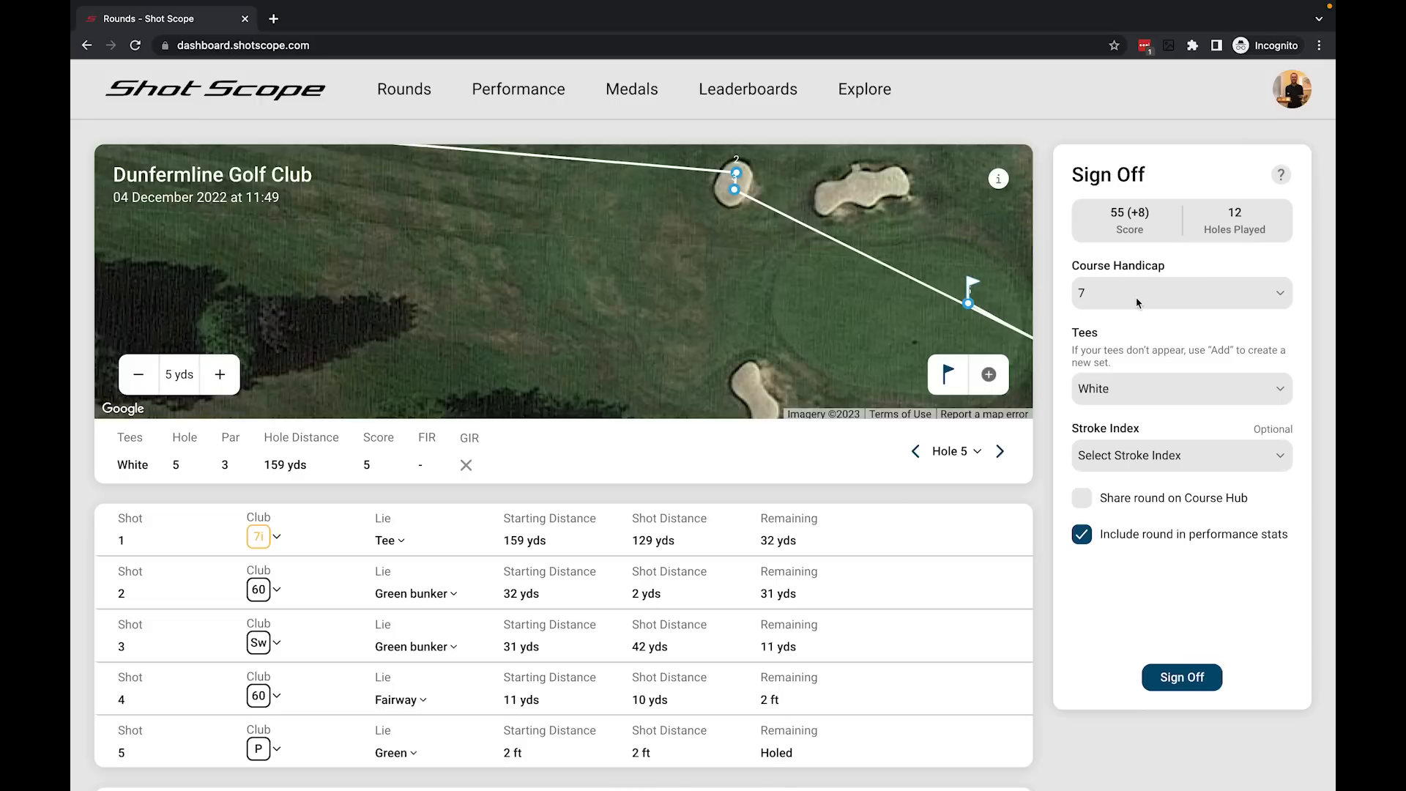
left_click(1215, 299)
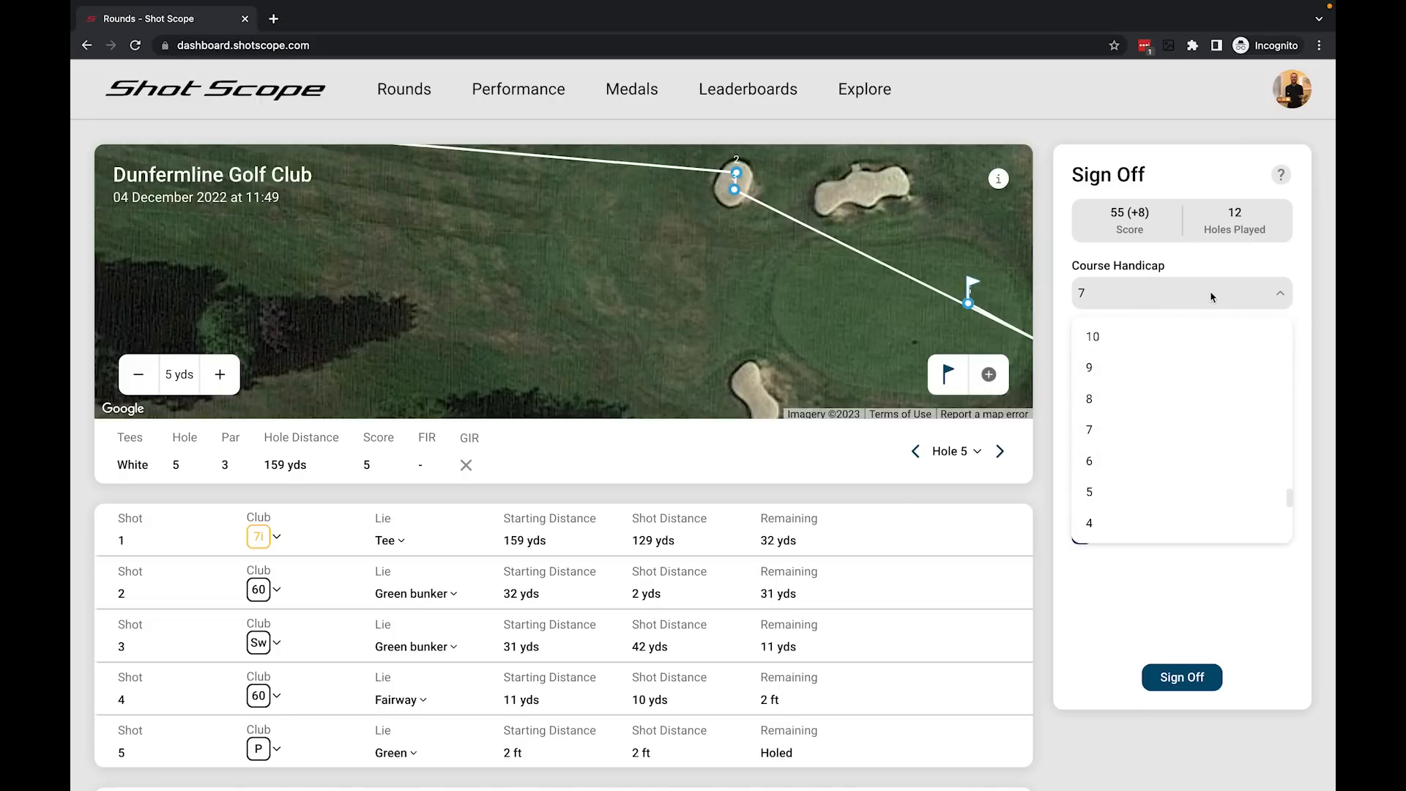
left_click(1212, 296)
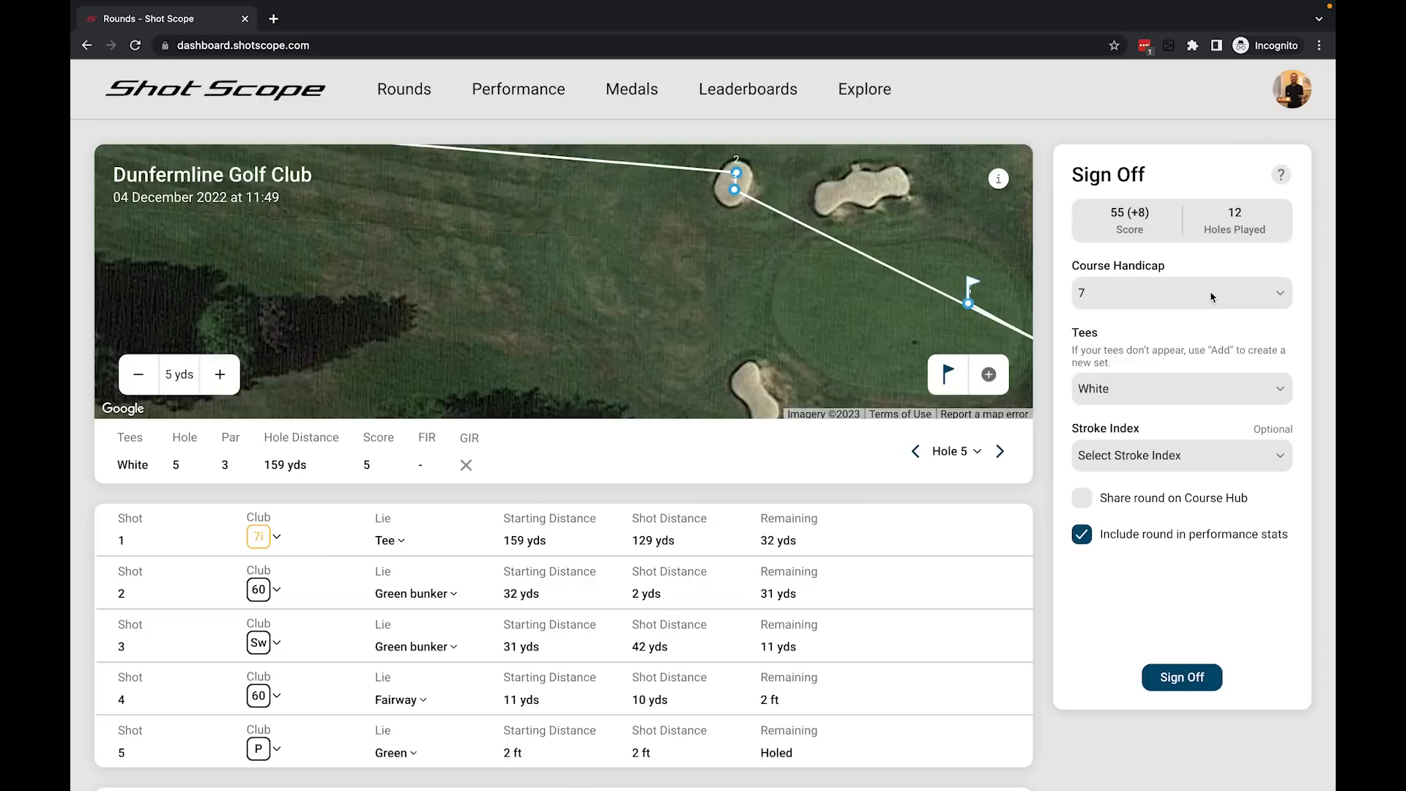
Review the tee options and the form for adding a new tee set without stroke indexes.
left_click(1173, 399)
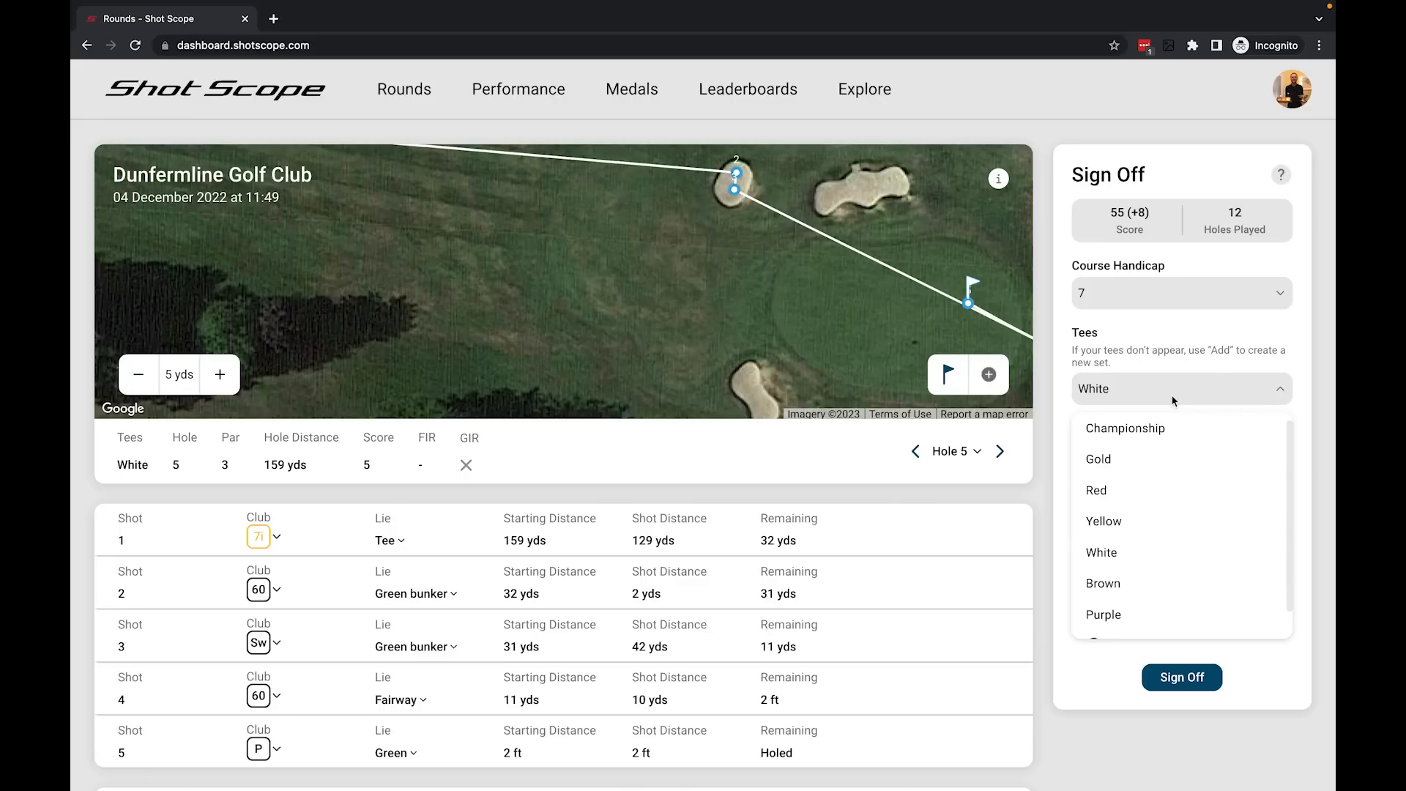
scroll(1178, 434, "down", 1)
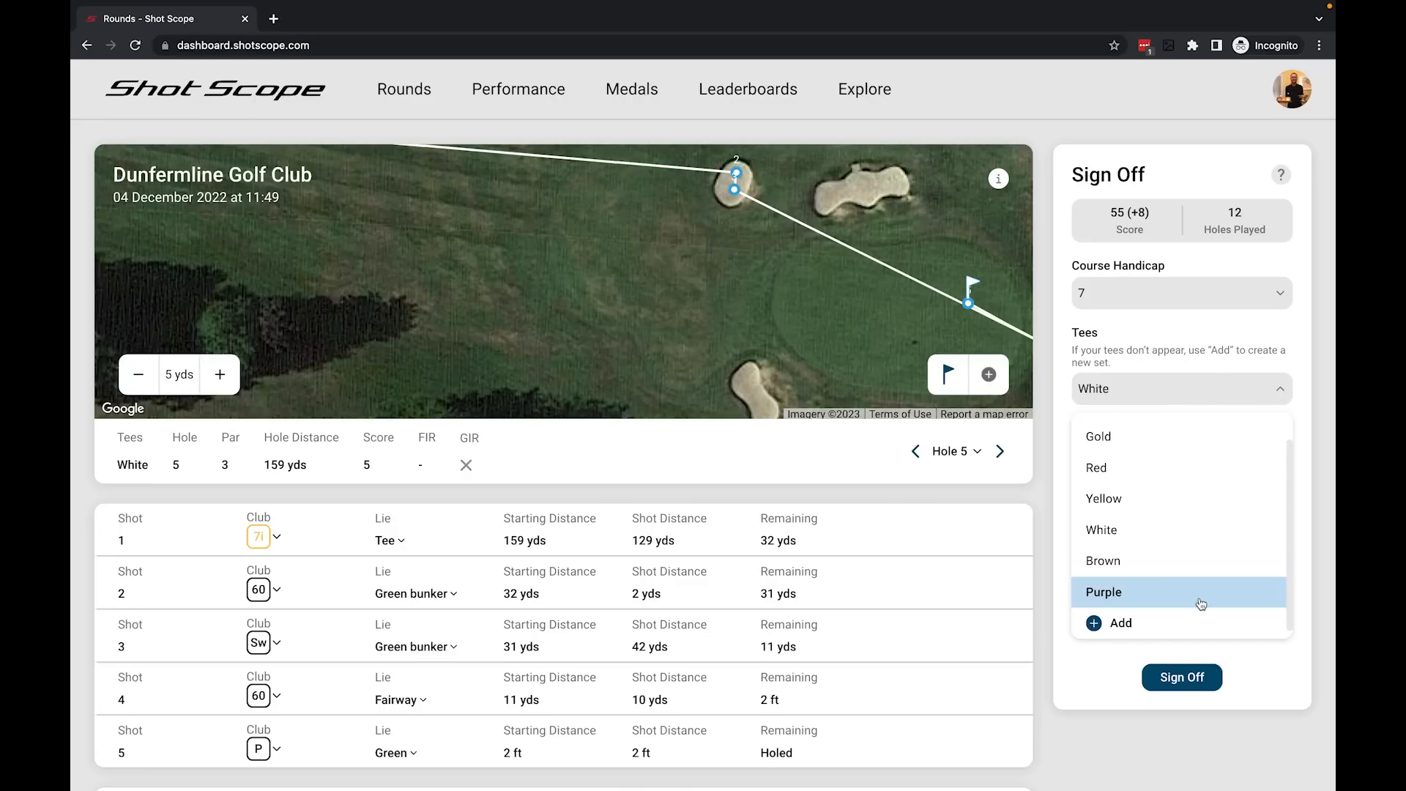
left_click(1122, 623)
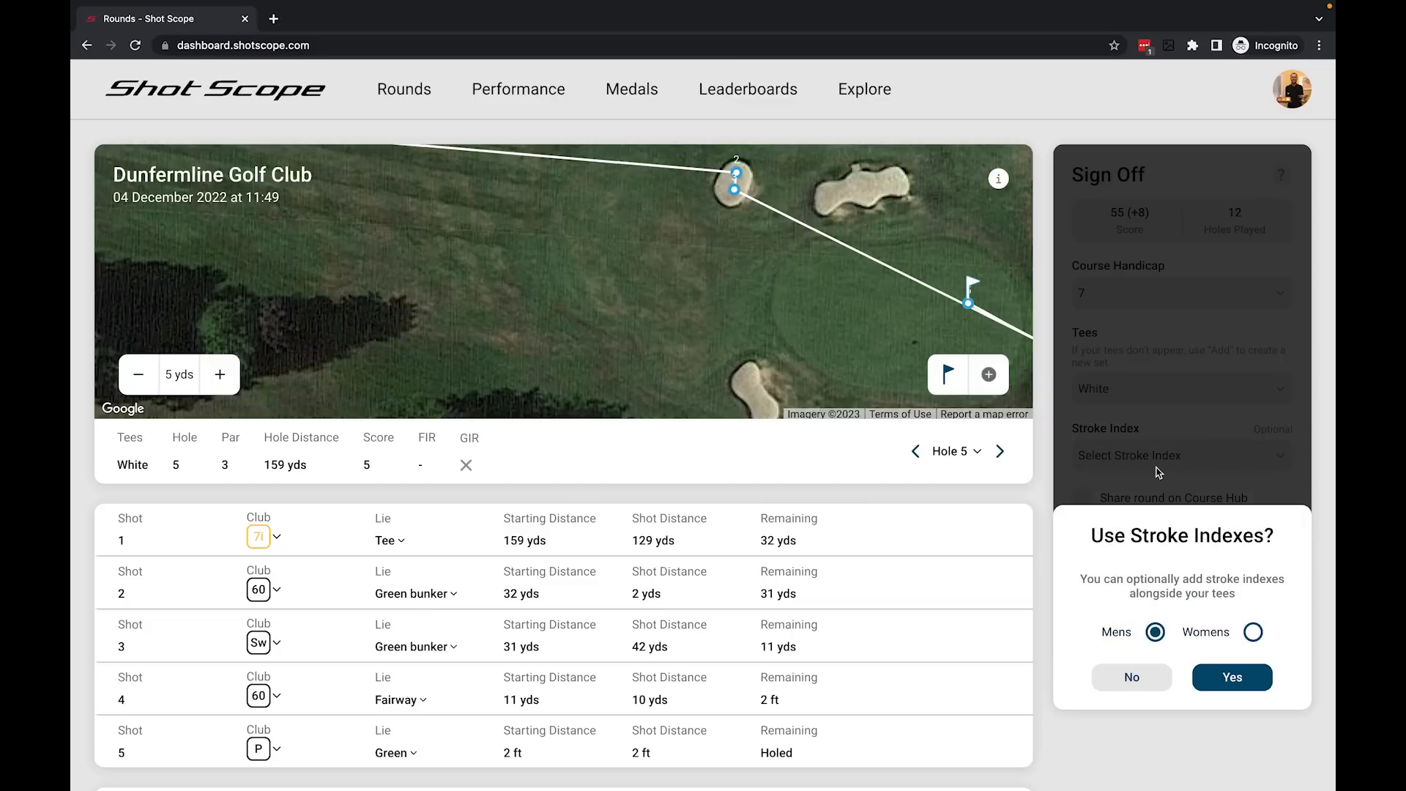
left_click(1132, 685)
left_click(1281, 176)
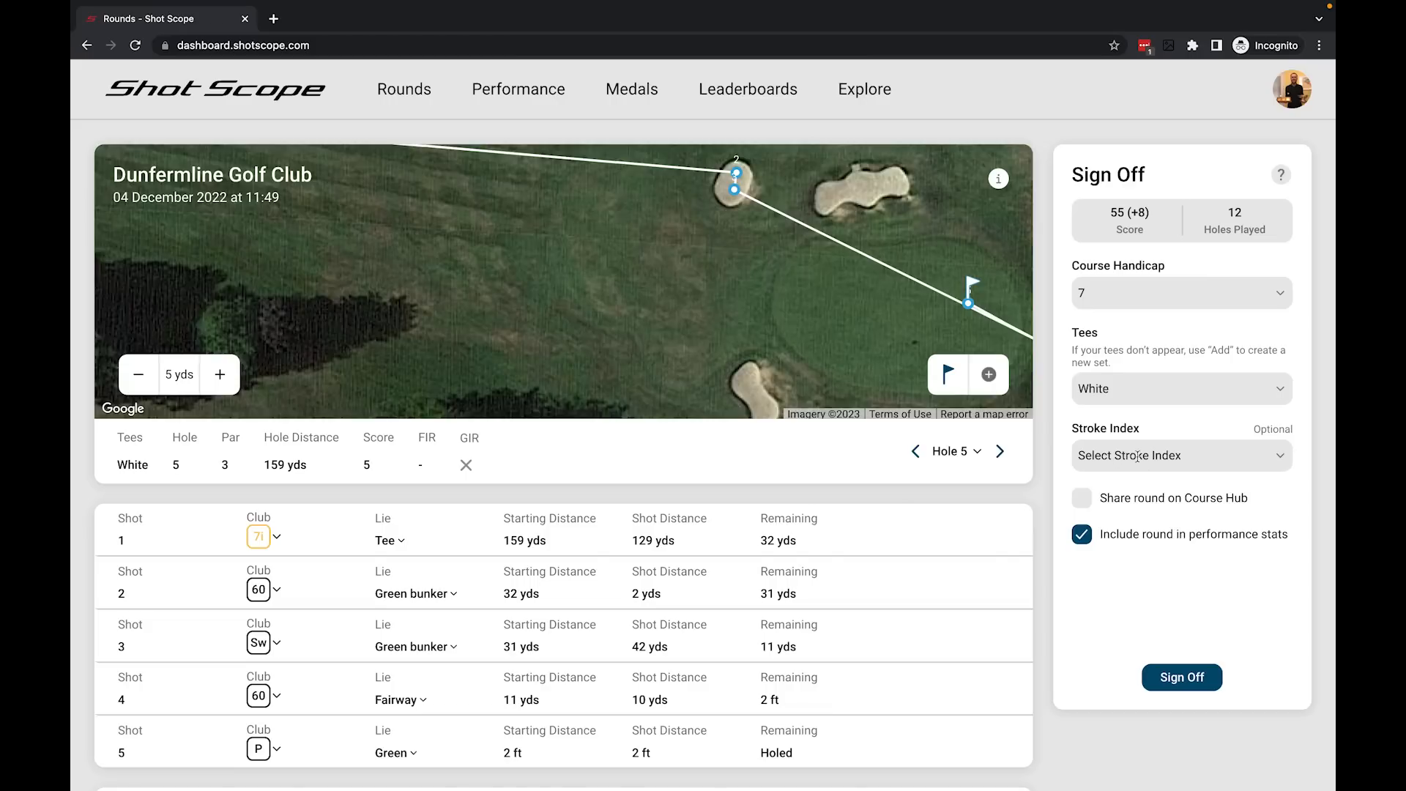
Try to add men's stroke indexes for the round, changing the values for holes 1 and 2.
left_click(1279, 463)
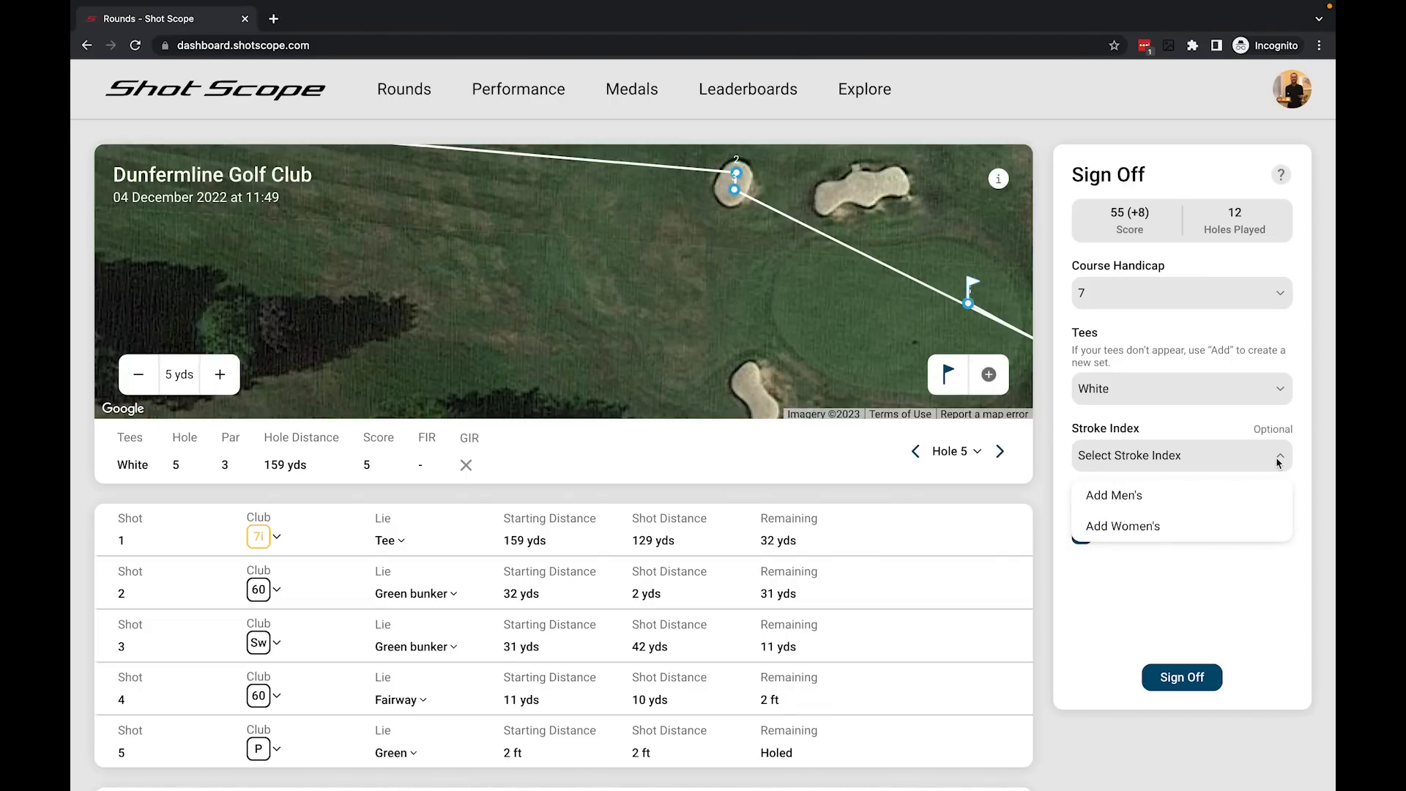
left_click(1116, 498)
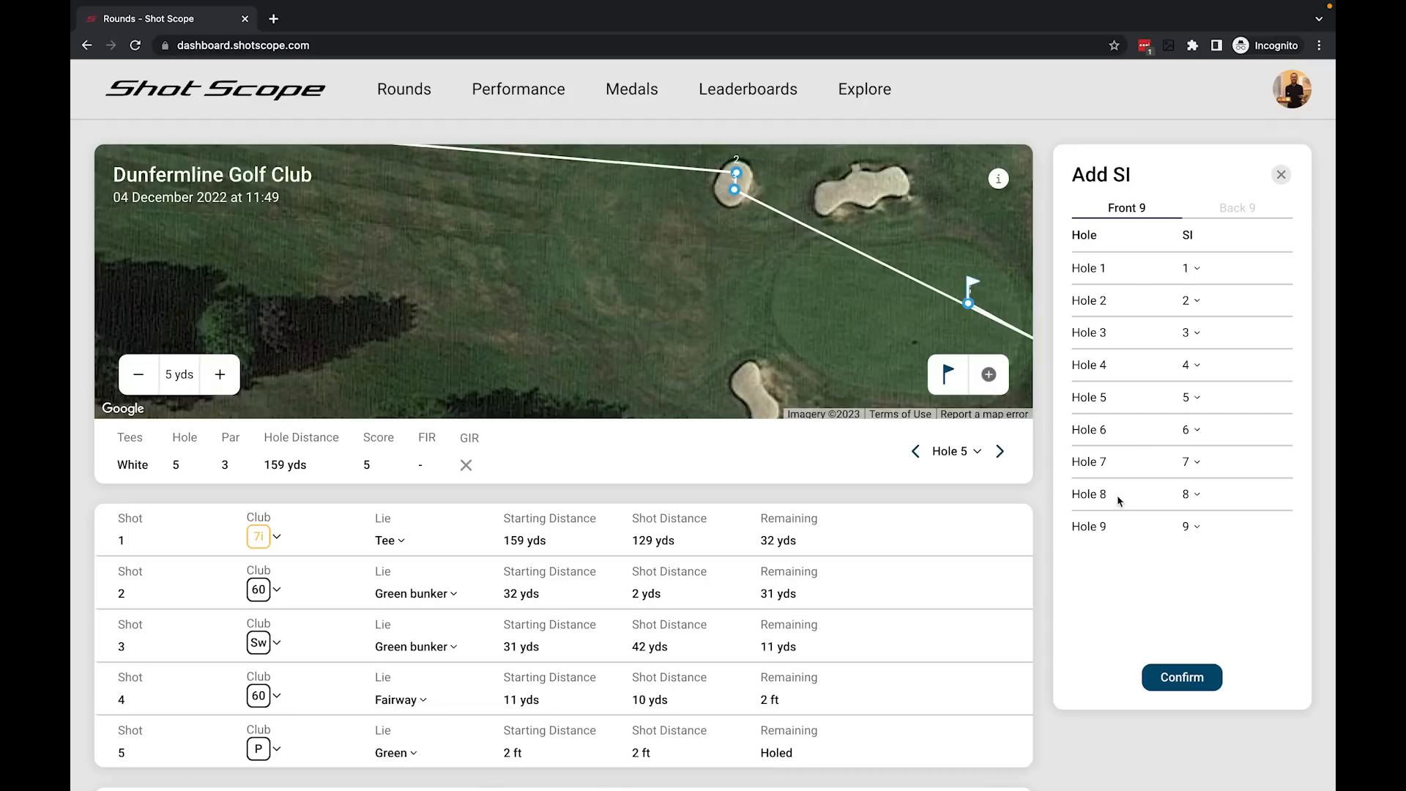
left_click(1198, 271)
left_click(1196, 368)
left_click(1188, 300)
left_click(1202, 517)
left_click(1204, 684)
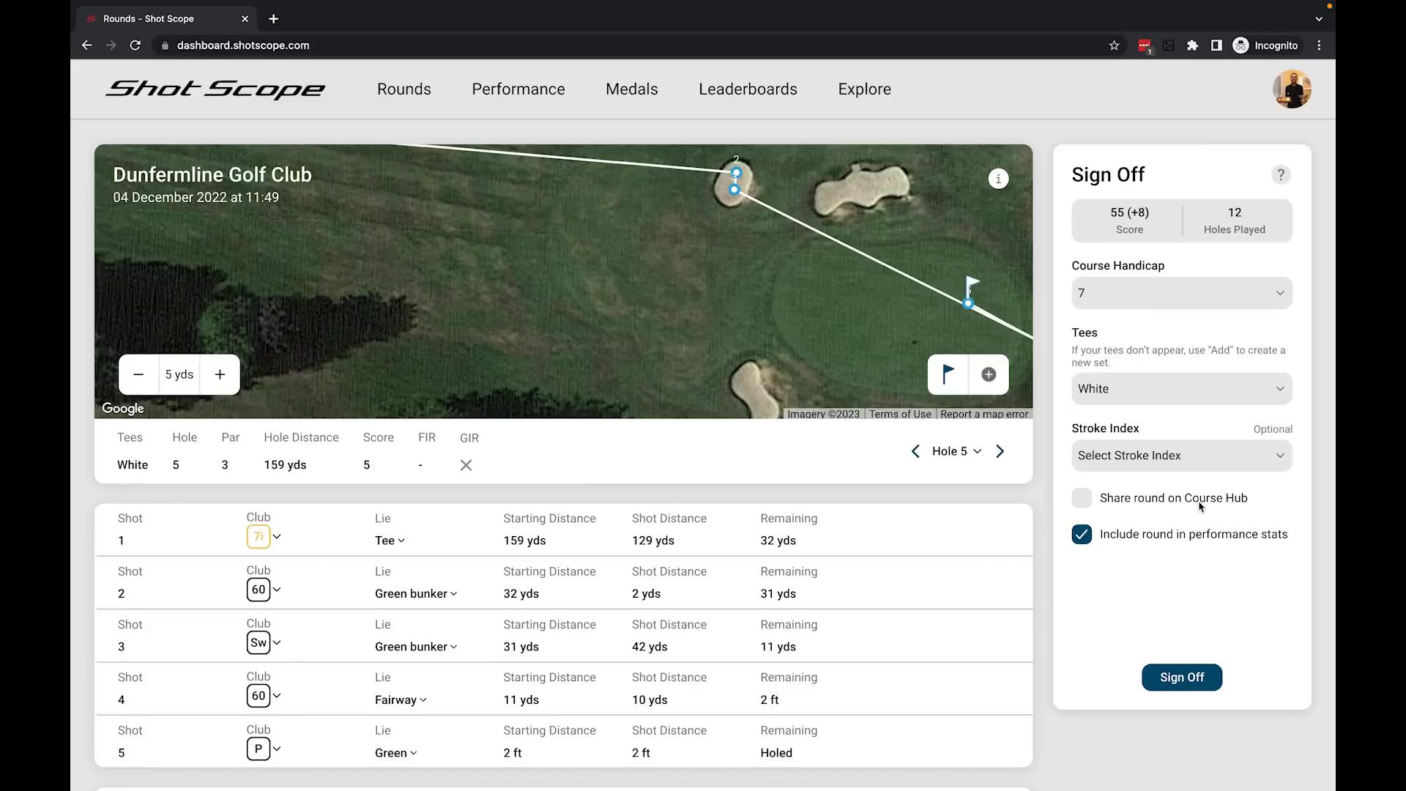
Switch Course Hub sharing on and back off, and exclude the round from performance stats.
left_click(1087, 505)
left_click(1077, 500)
Browse the support articles on editing and signing off rounds, and return to the round editor.
left_click(1283, 176)
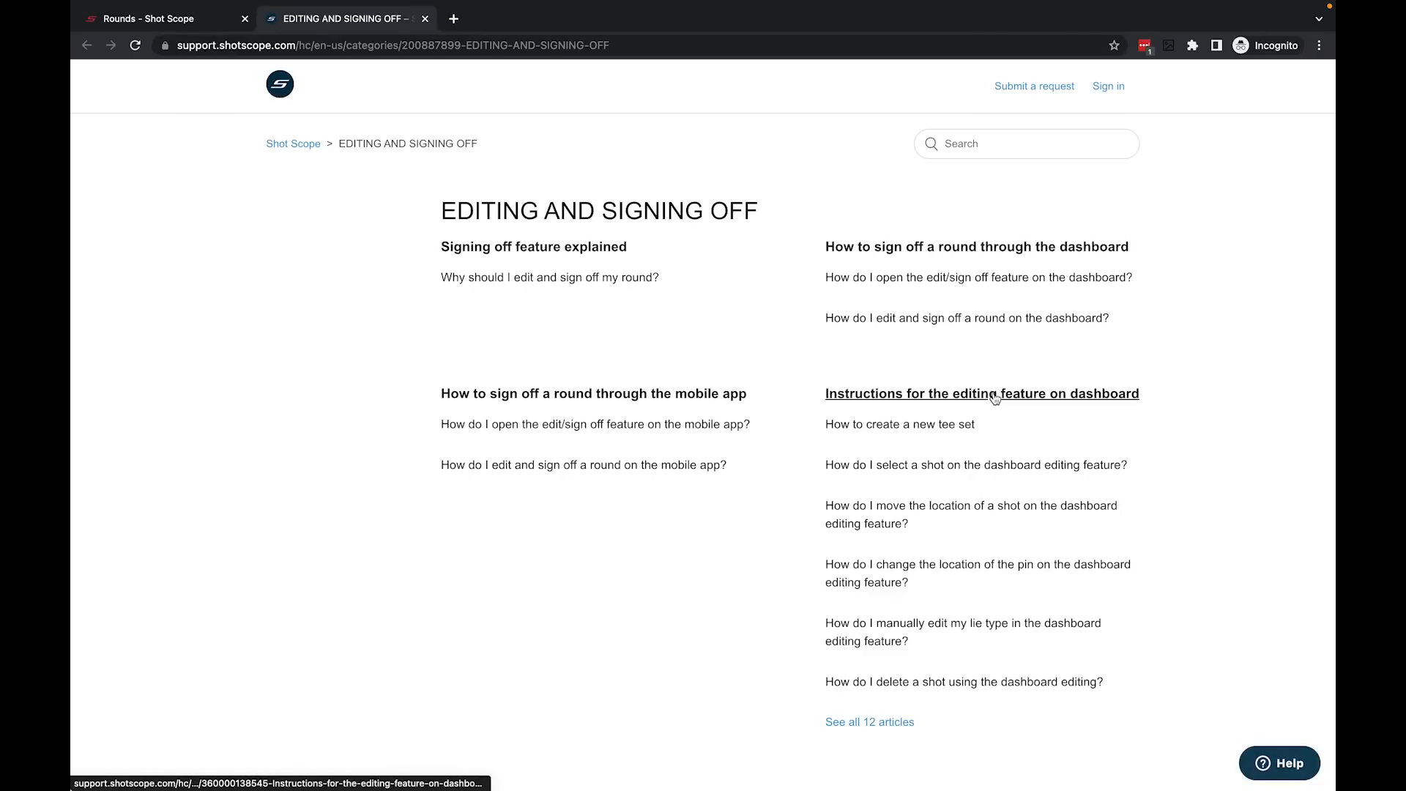
scroll(958, 378, "down", 5)
scroll(957, 377, "up", 5)
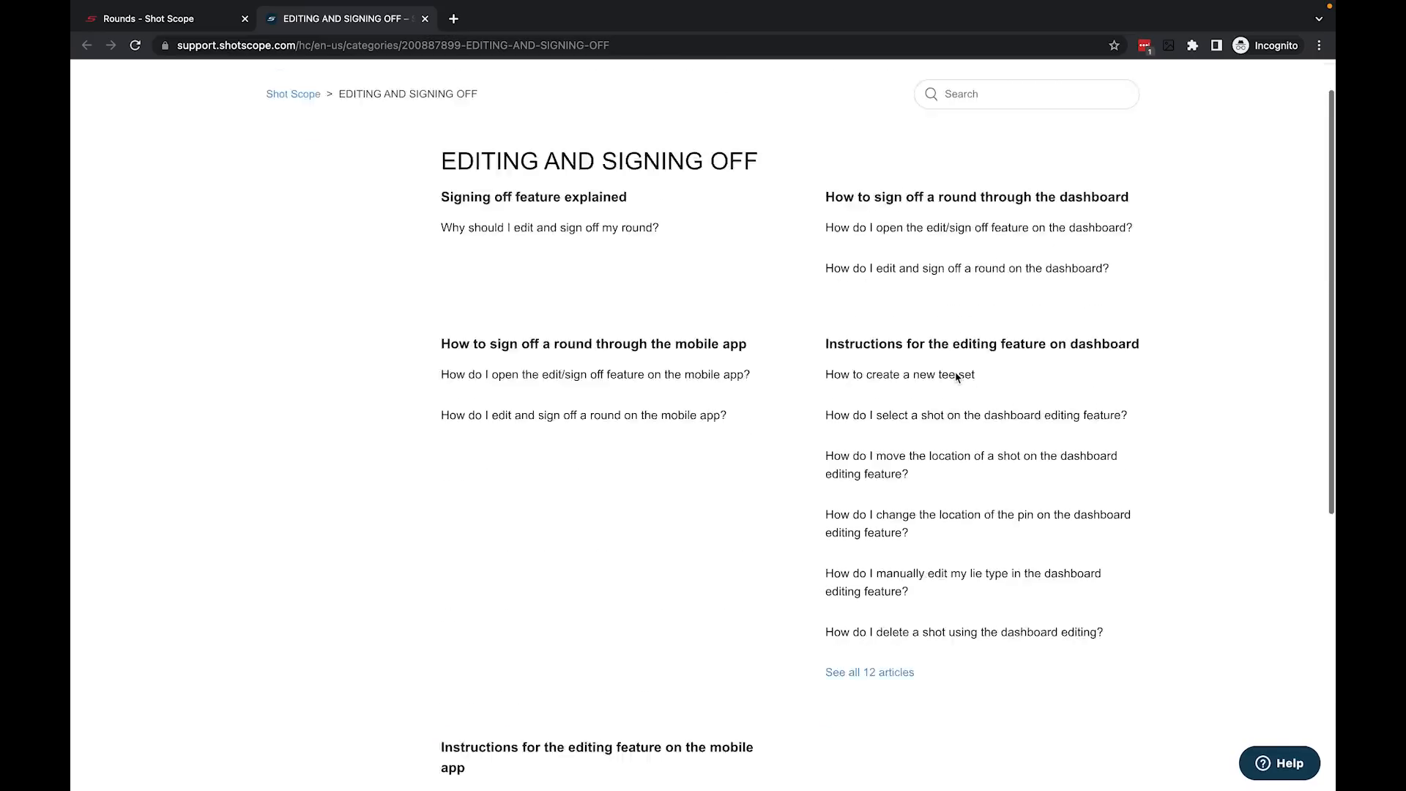
left_click(425, 18)
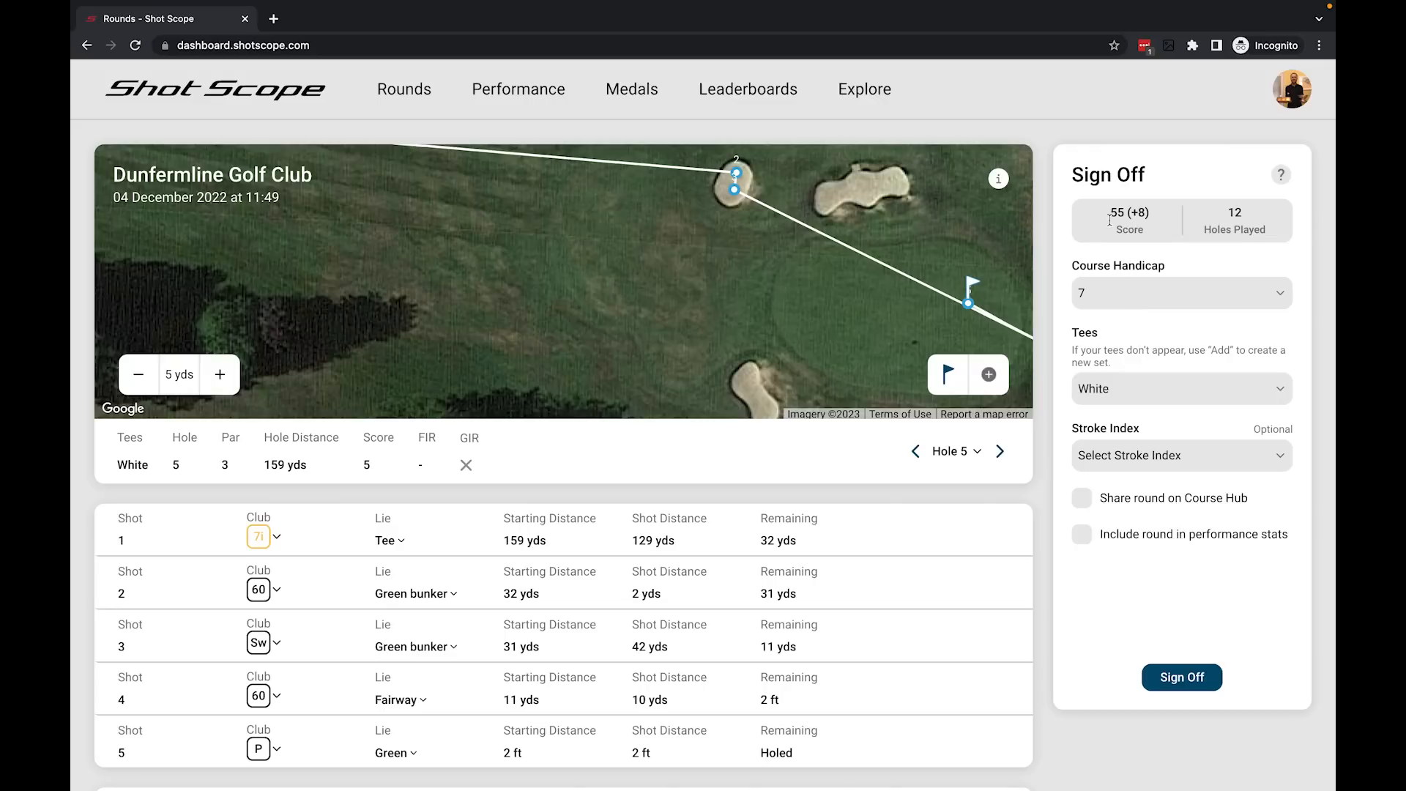
Sign off the round with it excluded from performance stats.
left_click(1182, 691)
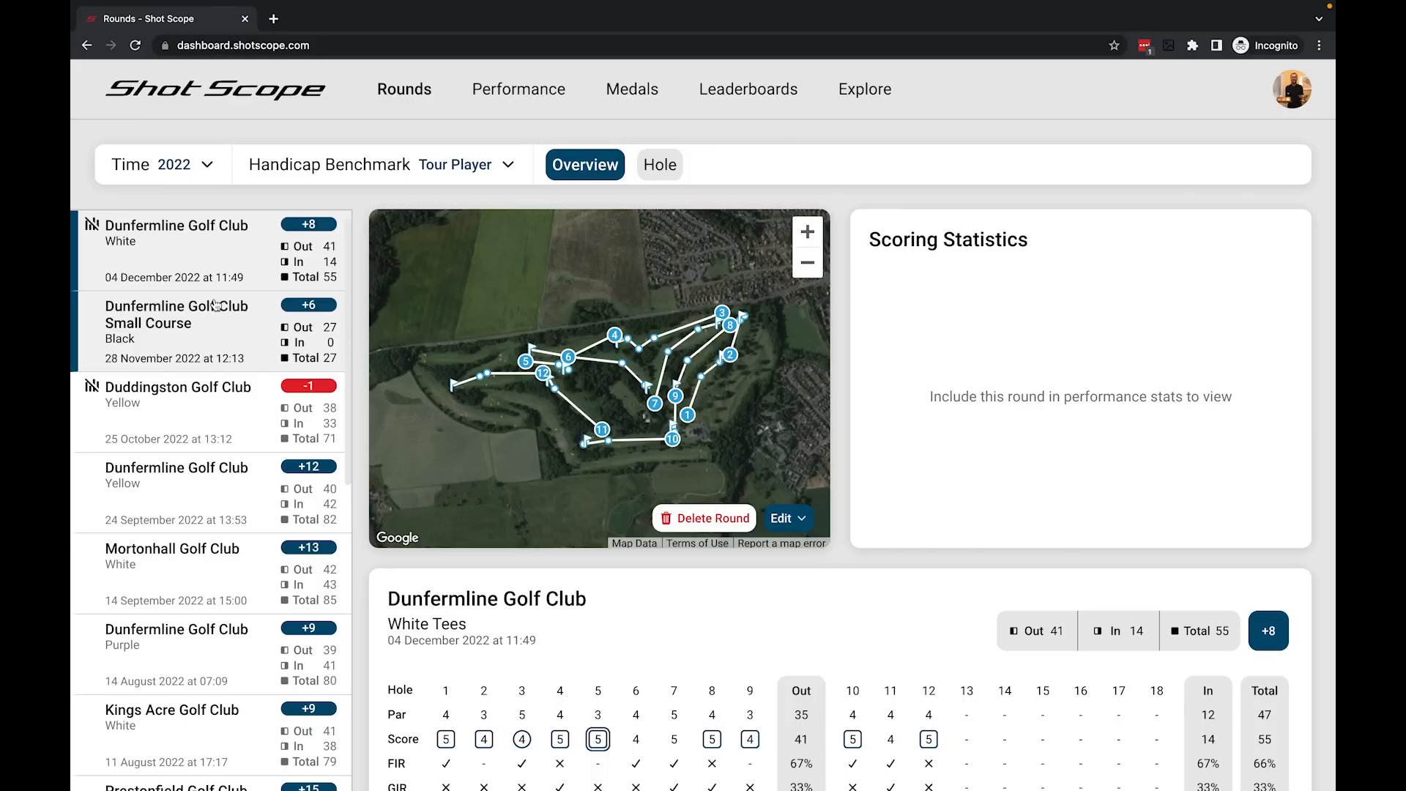
Reopen the 4 December 2022 round for editing, sign it off with performance stats included, and review its statistics.
left_click(792, 520)
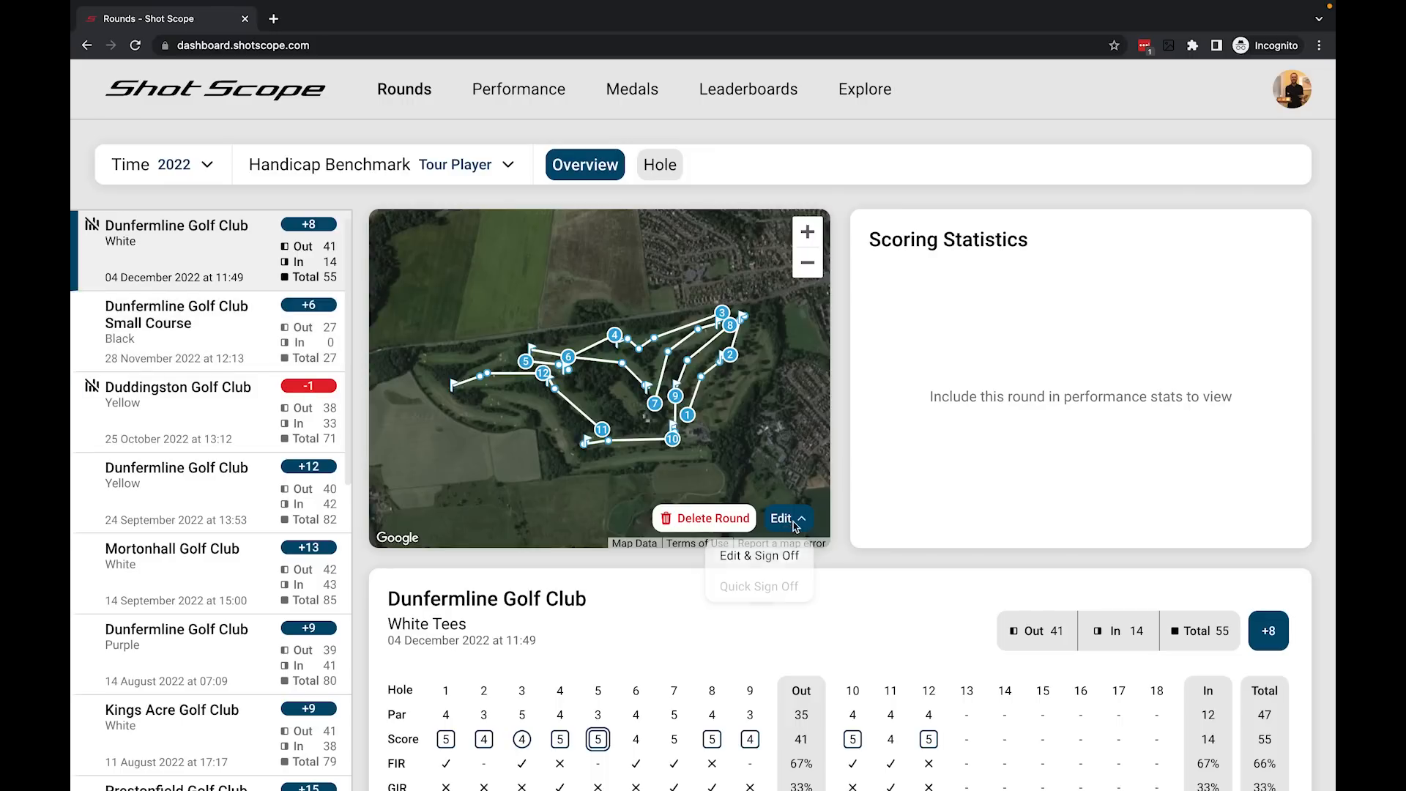
left_click(758, 566)
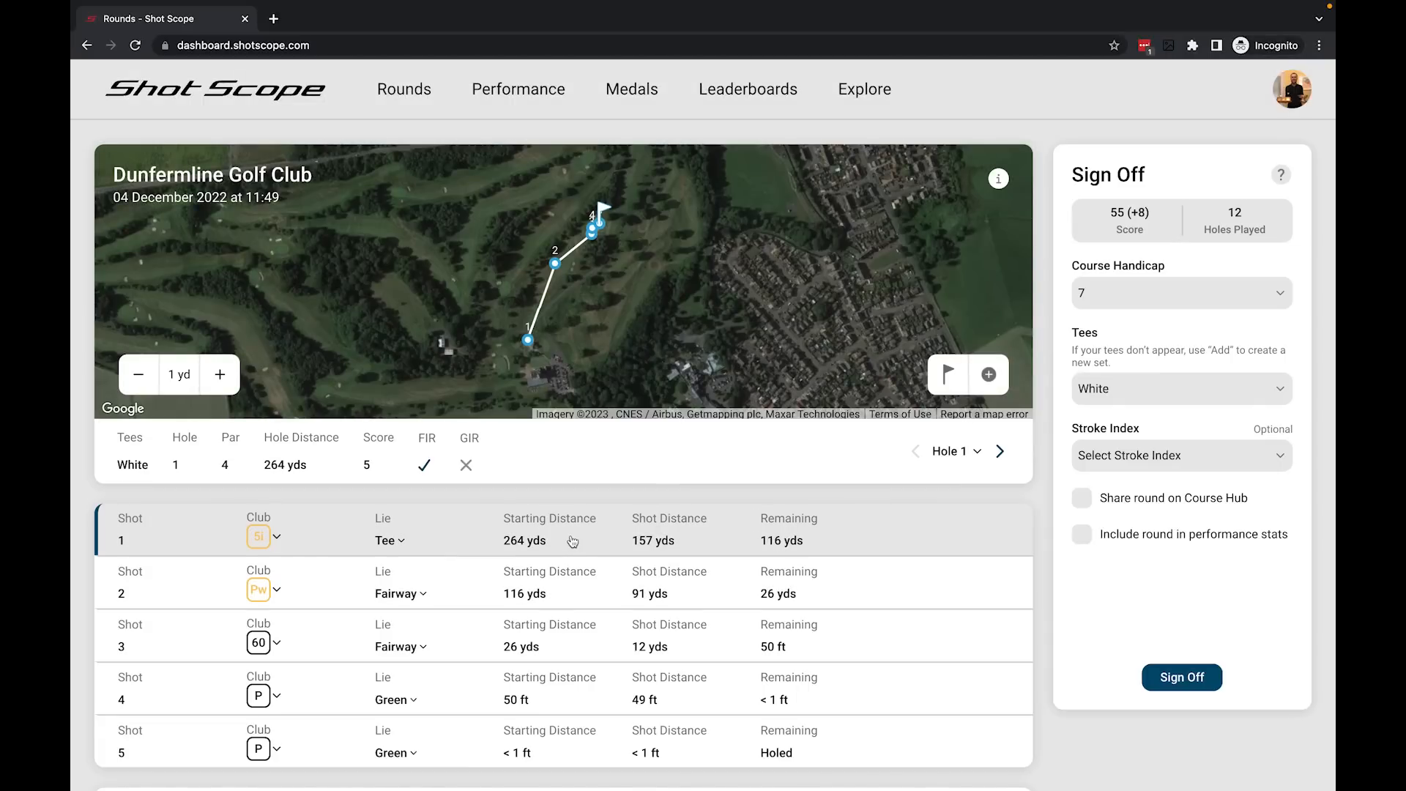
left_click(1081, 534)
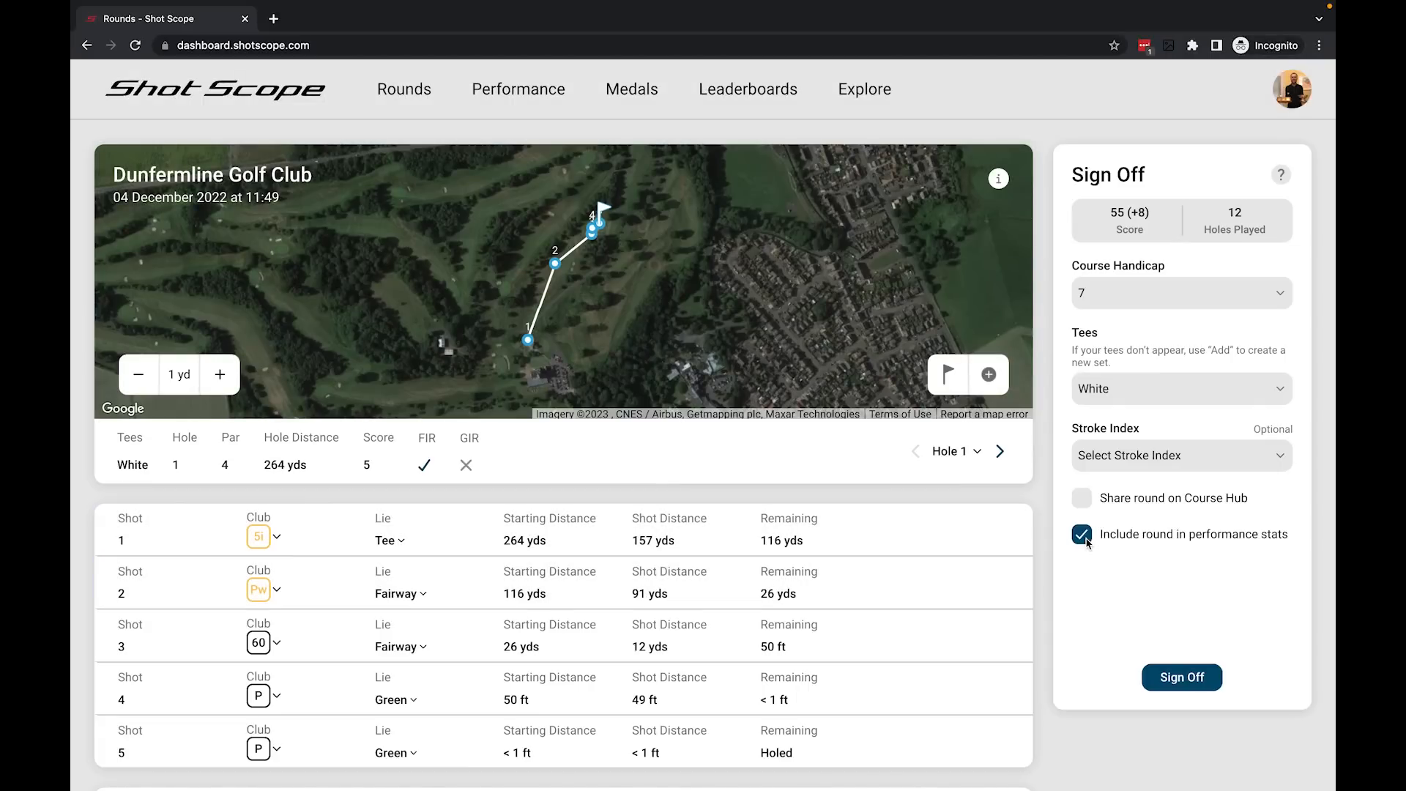
left_click(1193, 679)
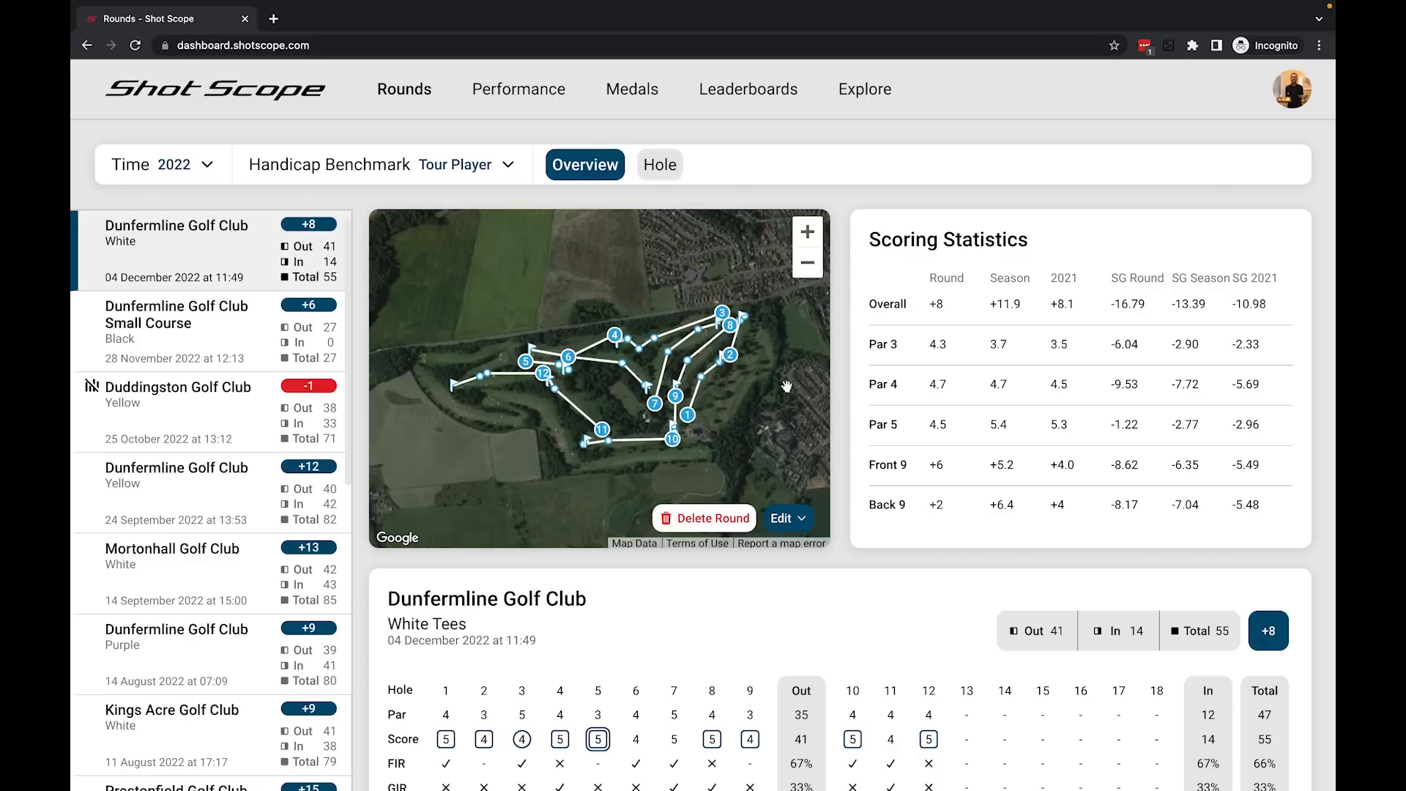
scroll(995, 339, "down", 13)
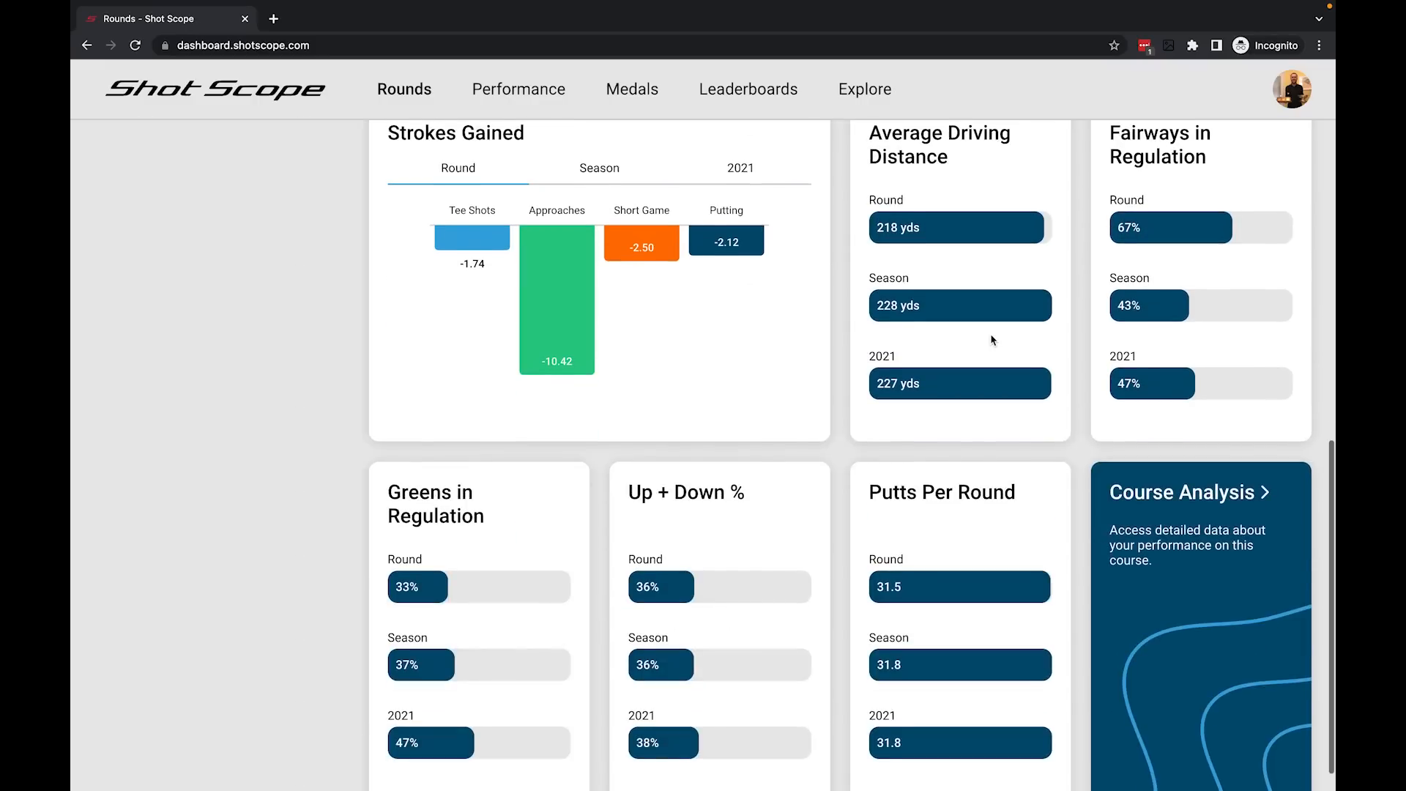
scroll(993, 339, "up", 13)
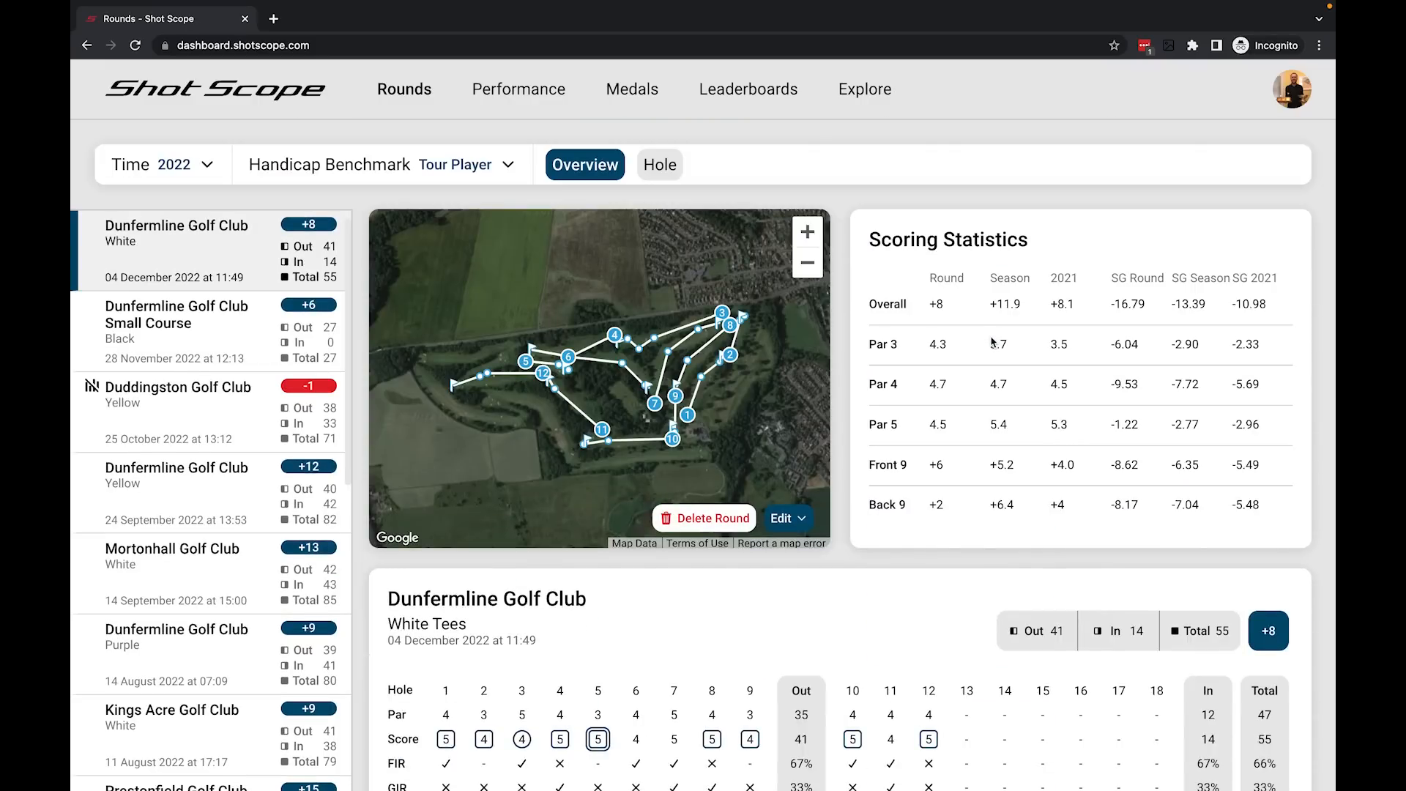
Edit the 4 December 2022 round again to exclude it from performance stats and sign it off.
left_click(793, 520)
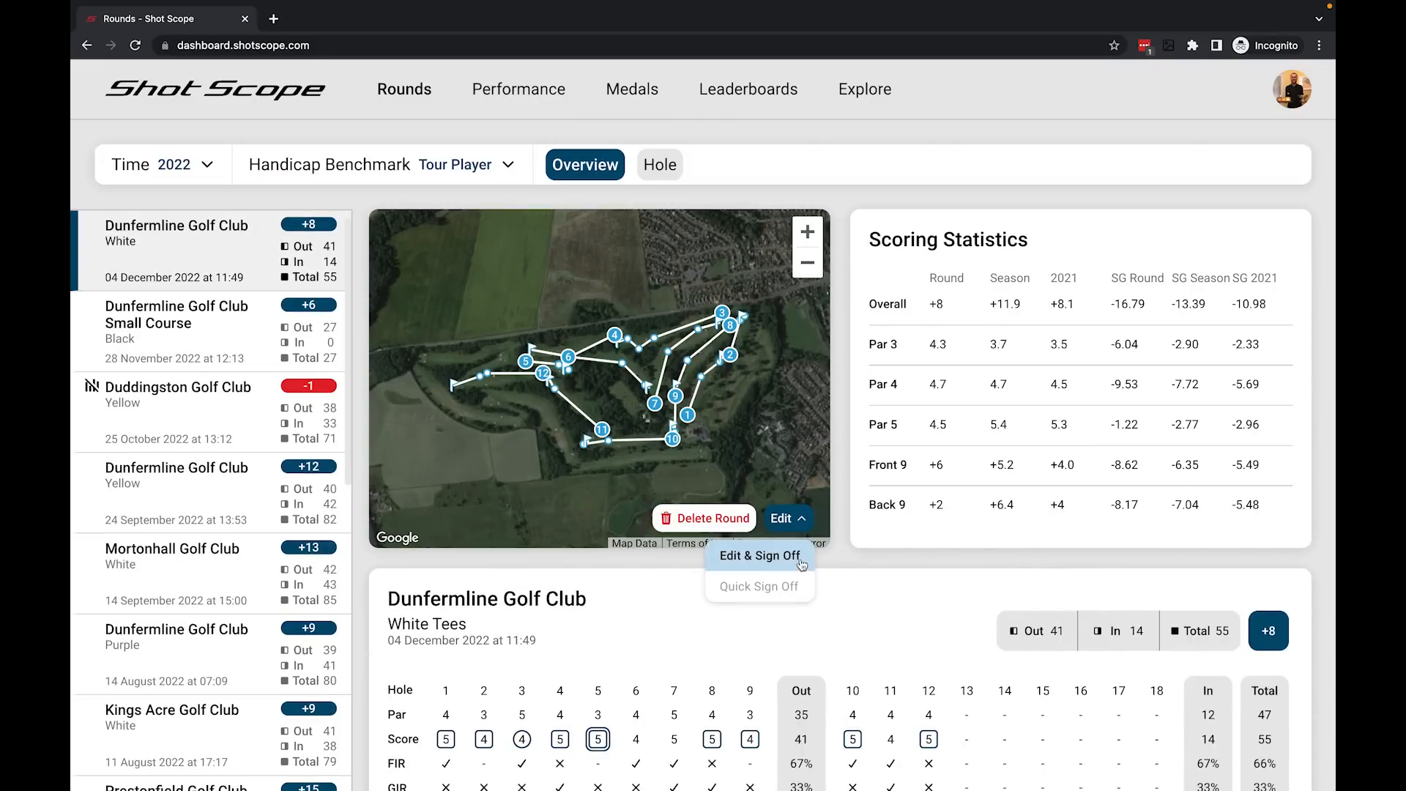
left_click(762, 556)
left_click(1082, 534)
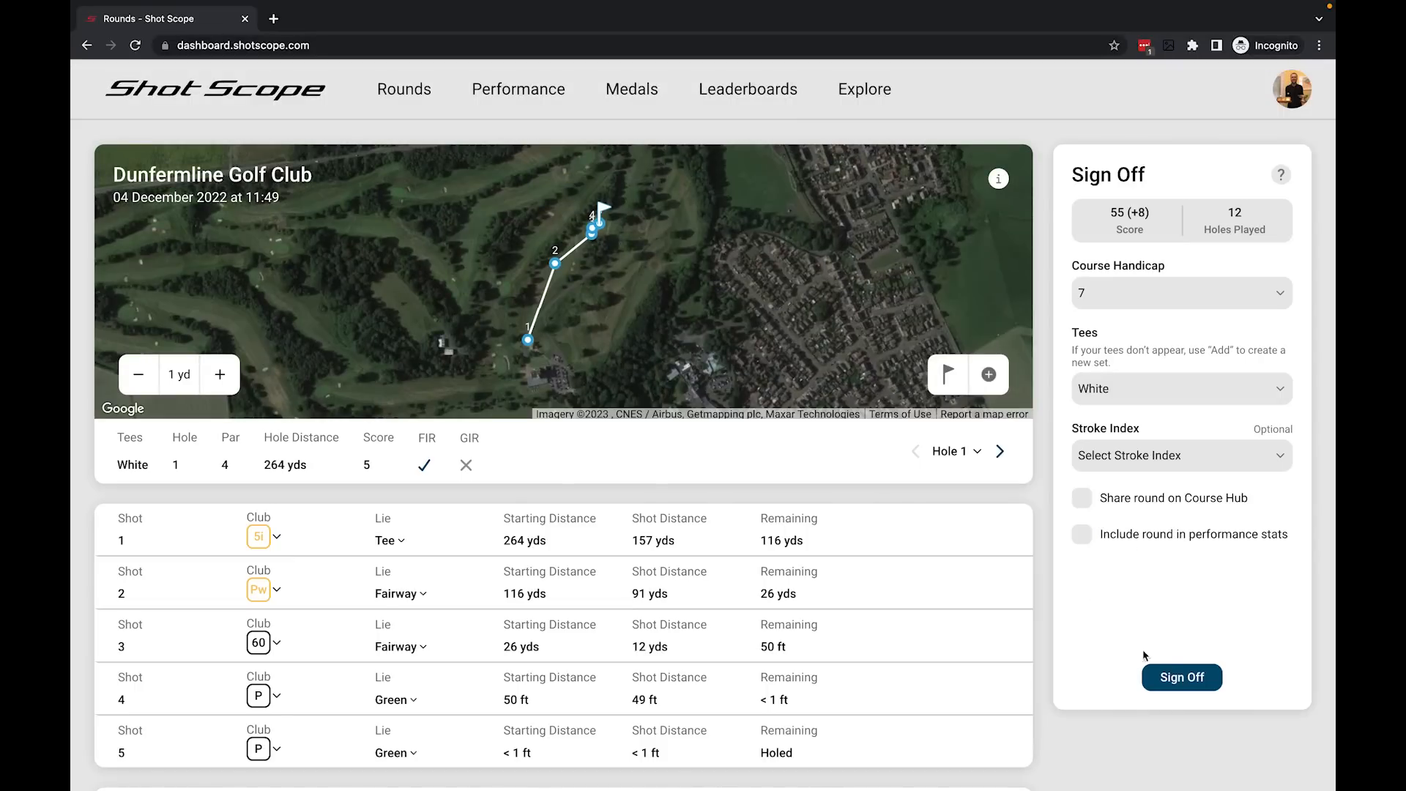
left_click(1150, 670)
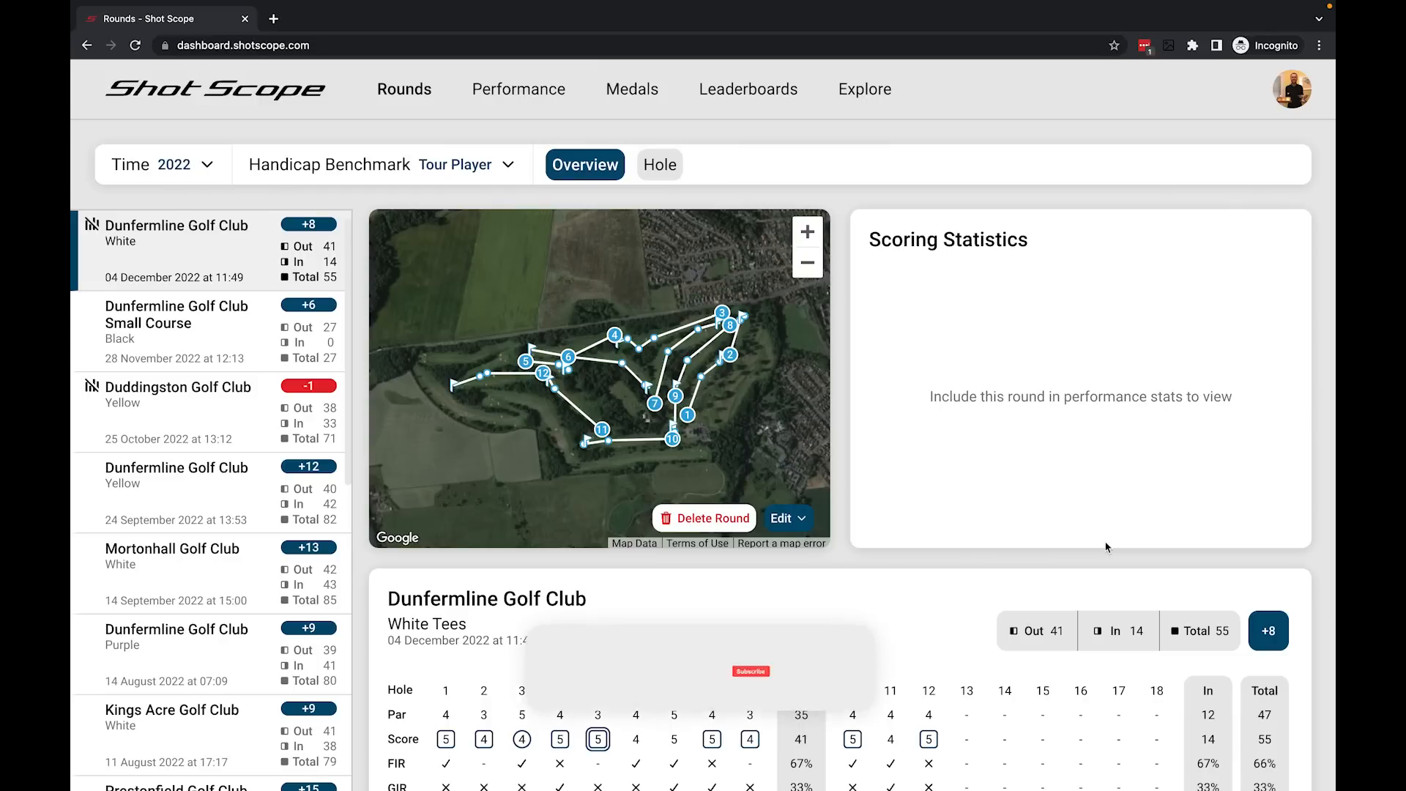